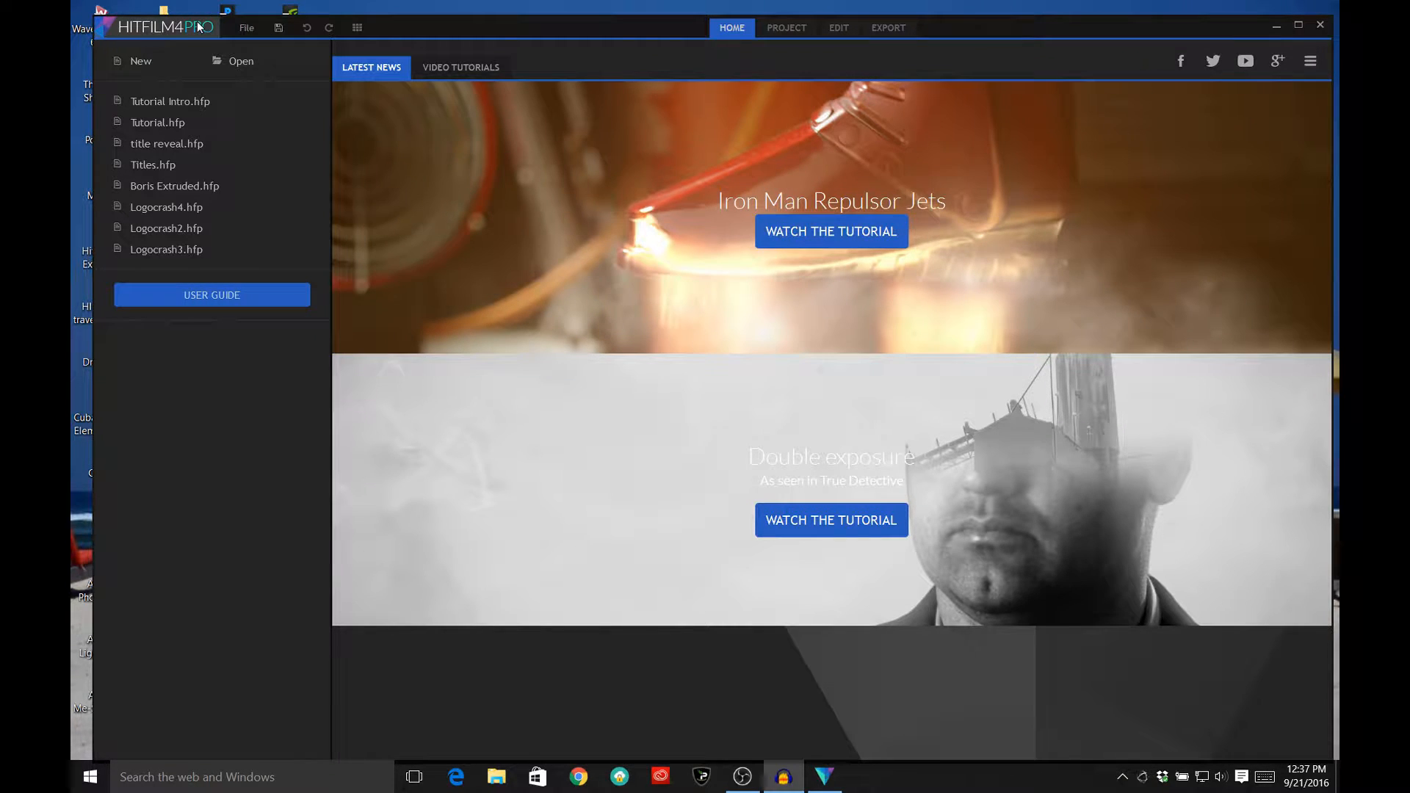
Step: Create a new project with the 1080p Full HD @ NTSC 29.97 fps template and start compositing
{"action": "left_click", "coordinate": [141, 63]}
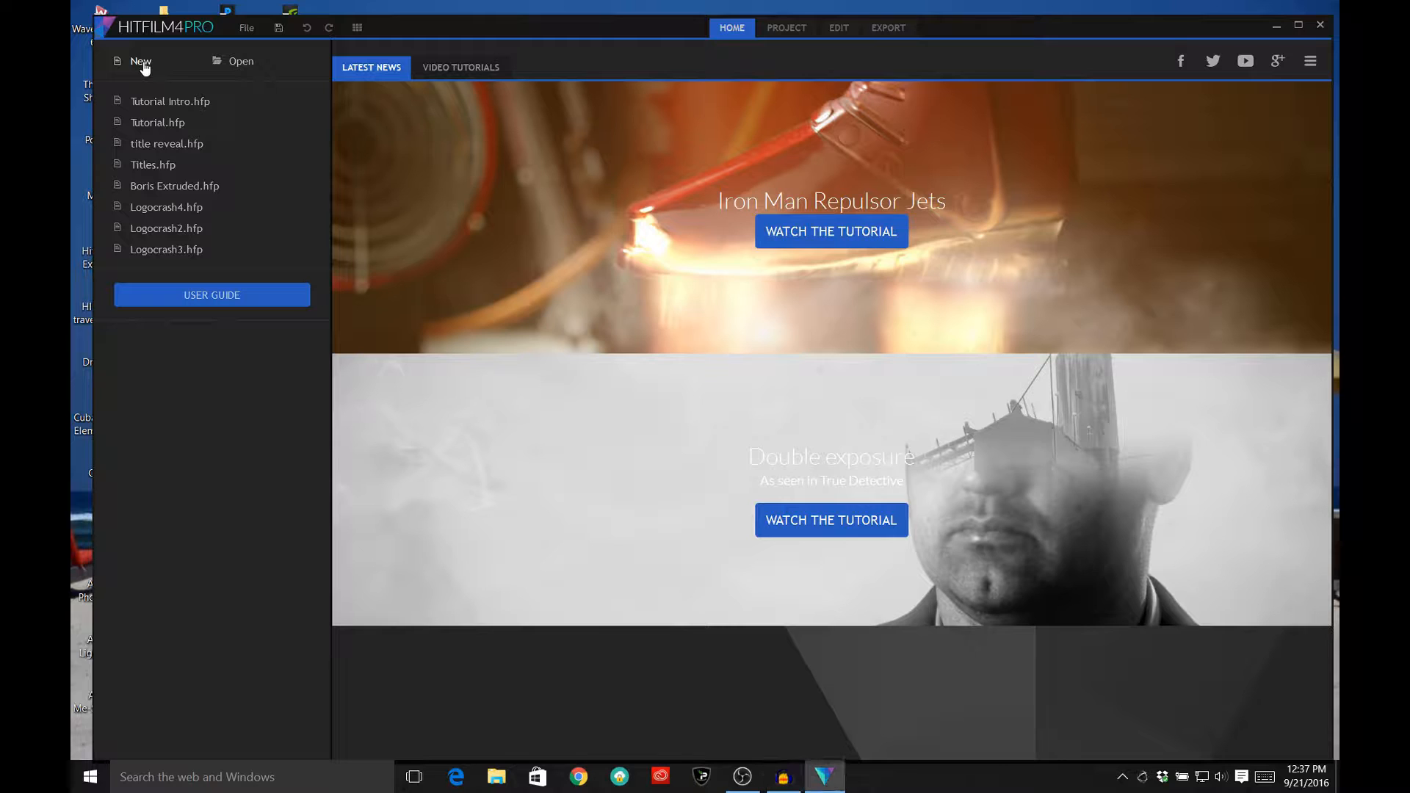
{"action": "left_click", "coordinate": [708, 421]}
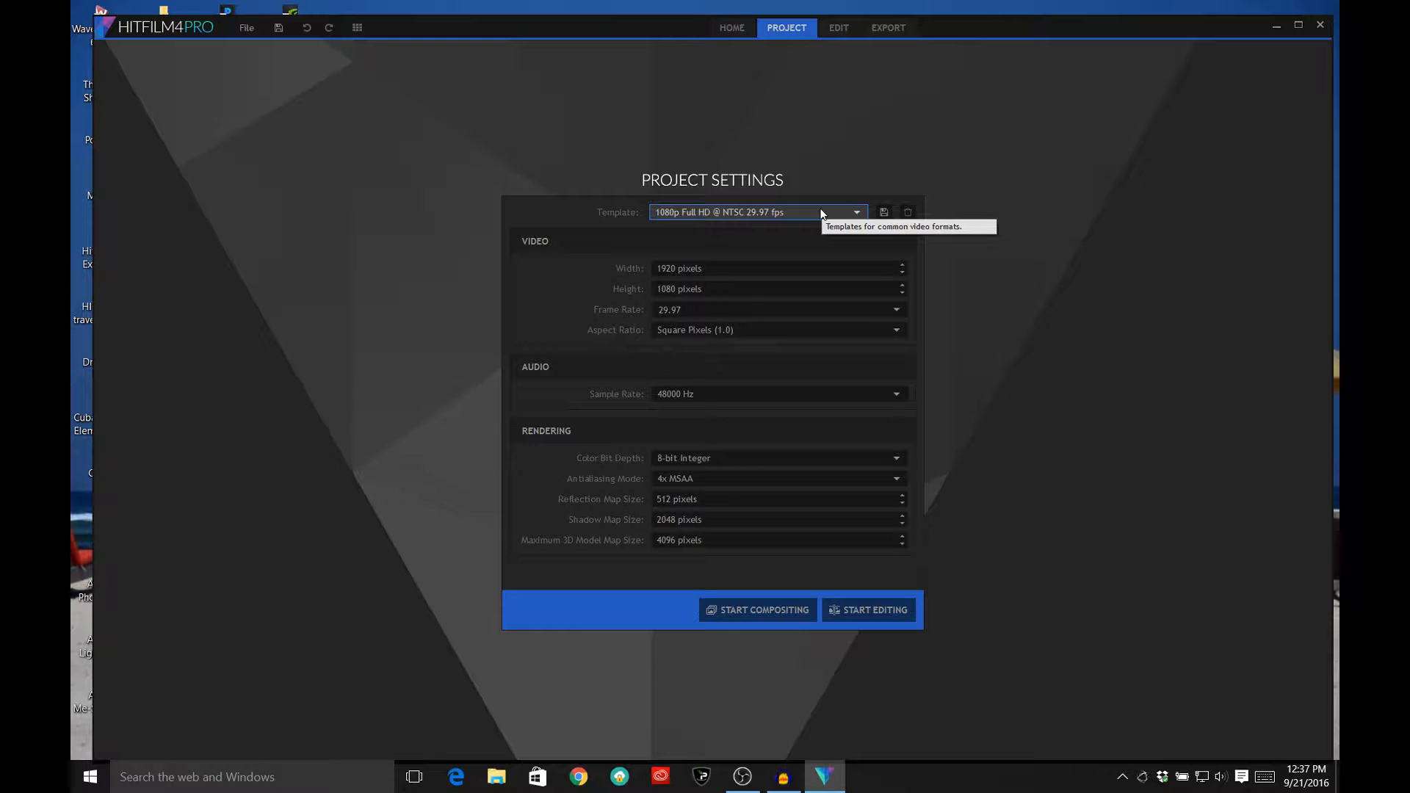
{"action": "left_click", "coordinate": [751, 612]}
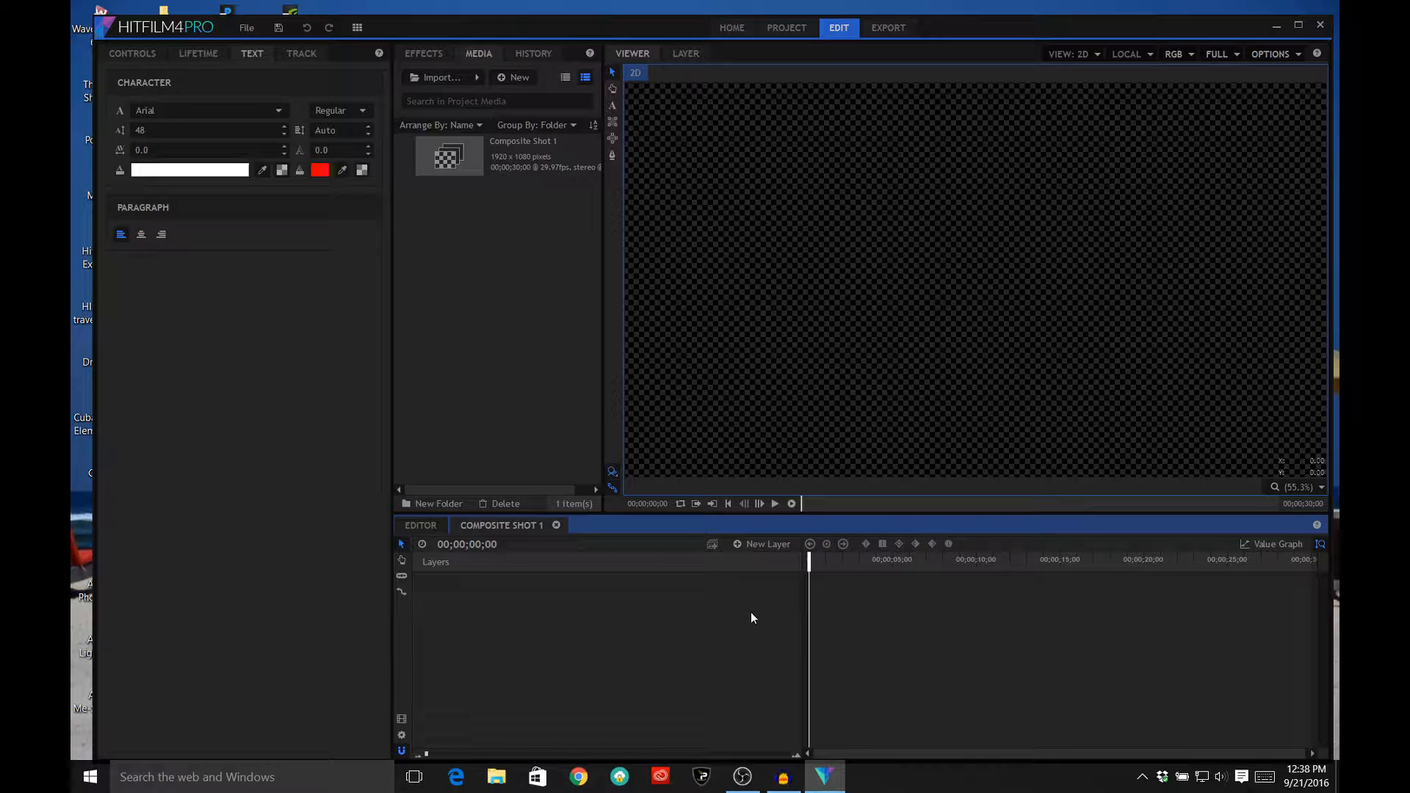
Step: Rename the composite shot in the project media as Peering Title
{"action": "left_click", "coordinate": [530, 152]}
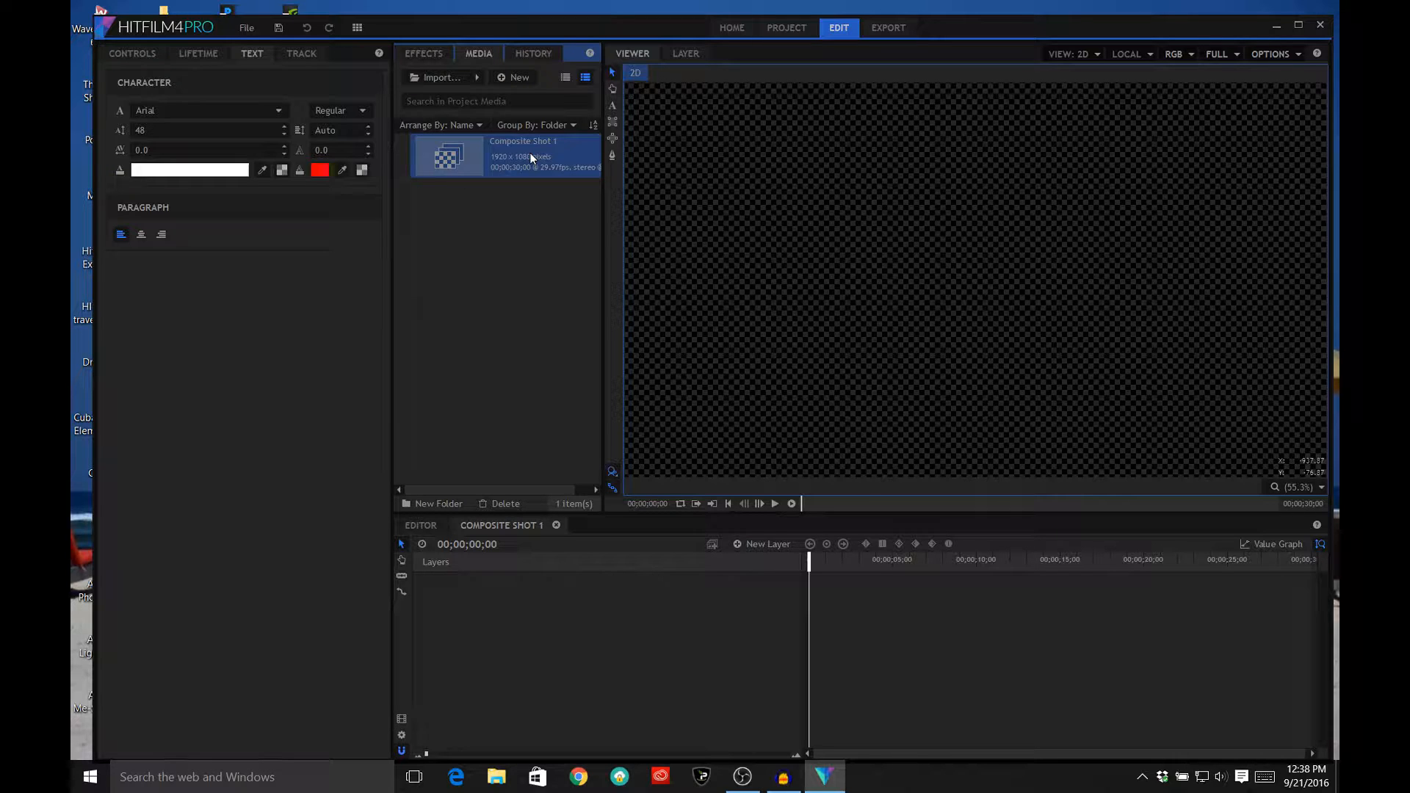
{"action": "right_click", "coordinate": [530, 152]}
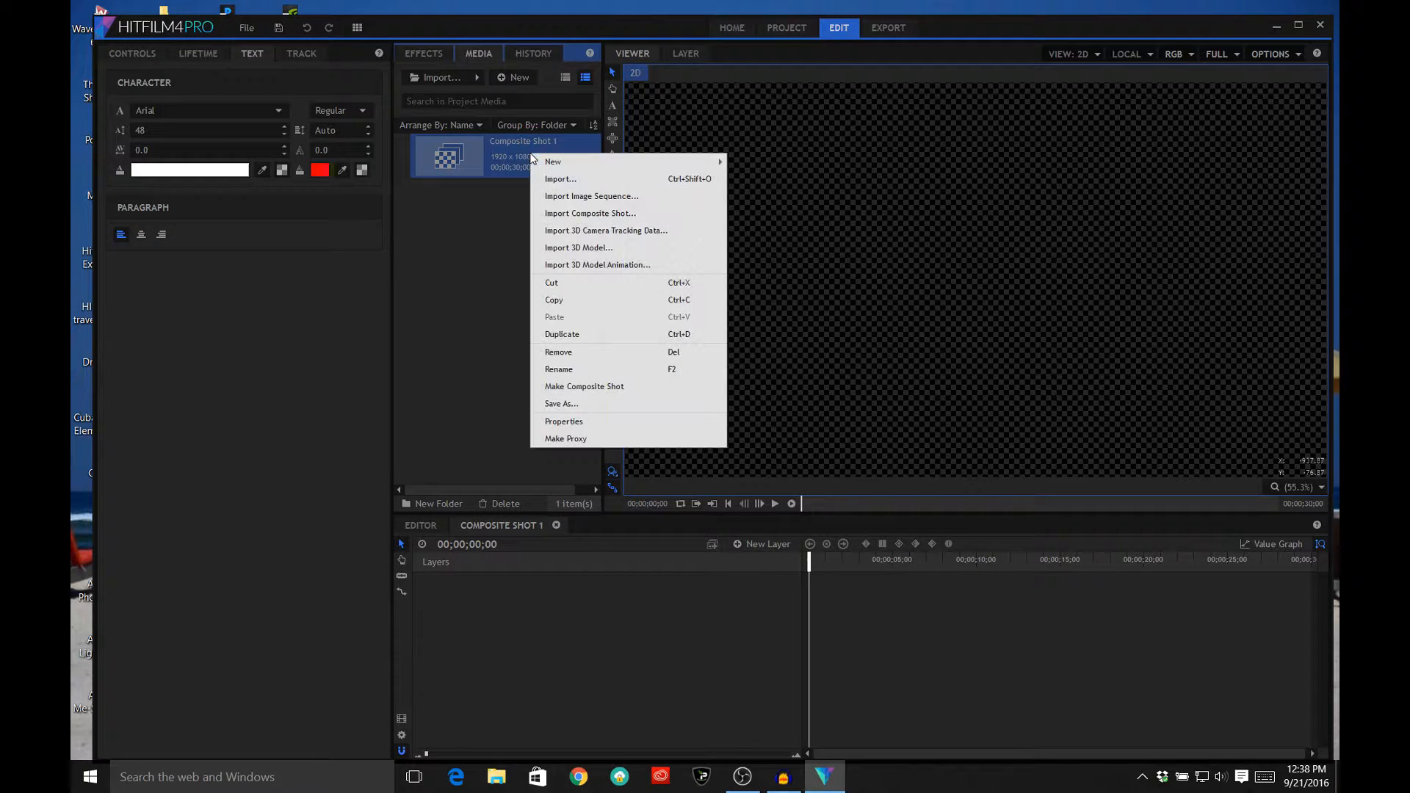
{"action": "left_click", "coordinate": [588, 367]}
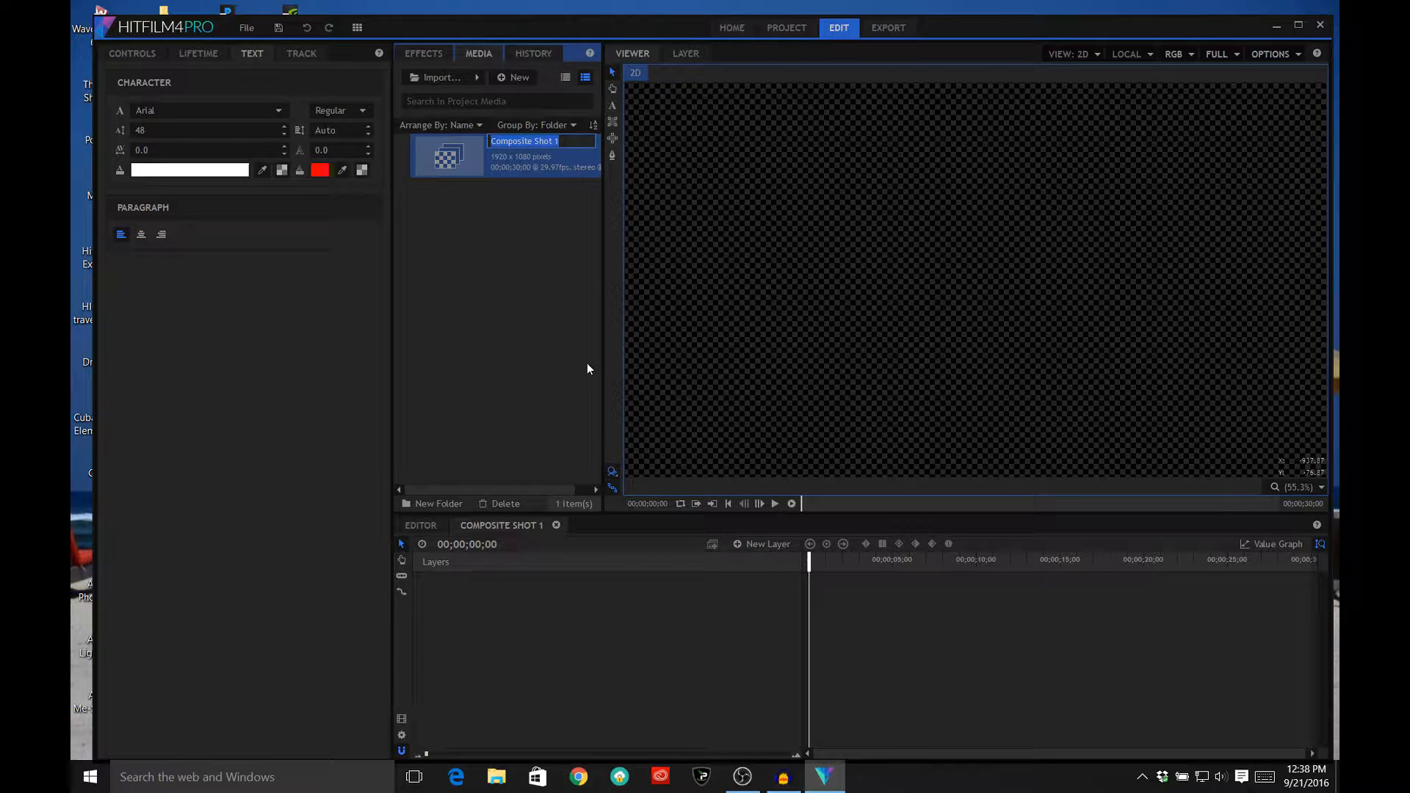
{"action": "type", "text": "Peel"}
{"action": "type", "text": "ing"}
{"action": "type", "text": " Title"}
{"action": "key", "text": "Return"}
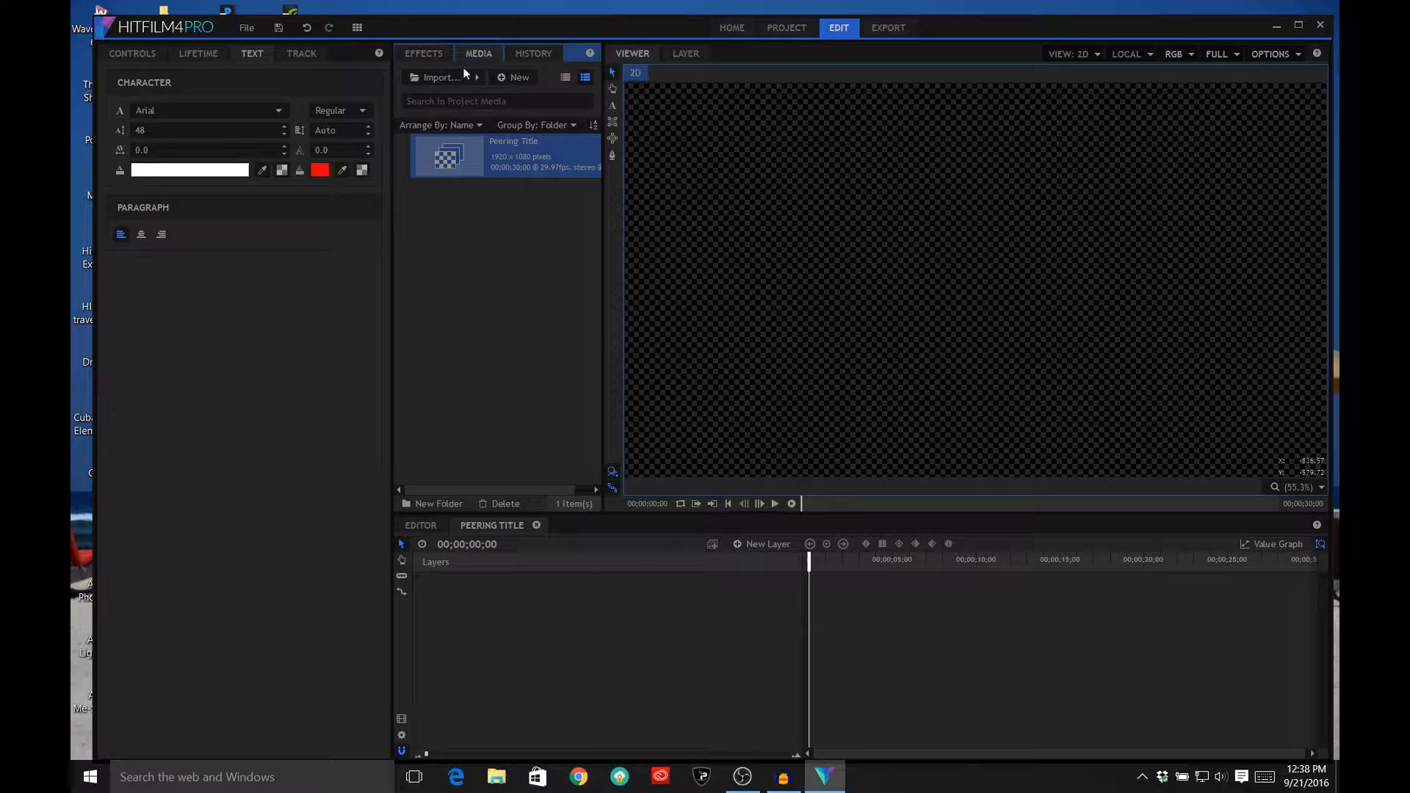
Step: Import the SCUBA video clip from the Stock Video folder into the project media
{"action": "left_click", "coordinate": [440, 77]}
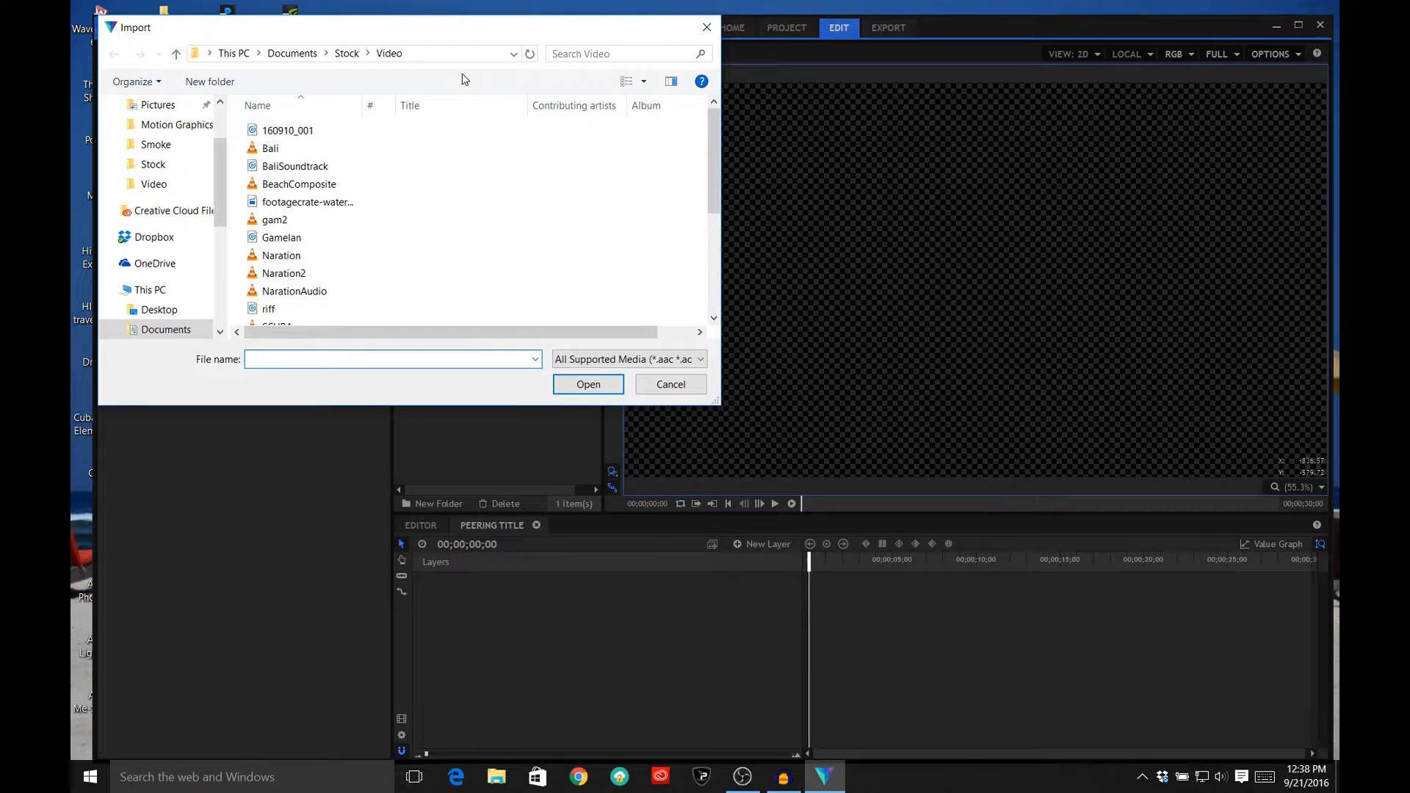
{"action": "scroll", "coordinate": [450, 232], "scroll_direction": "down", "scroll_amount": 3}
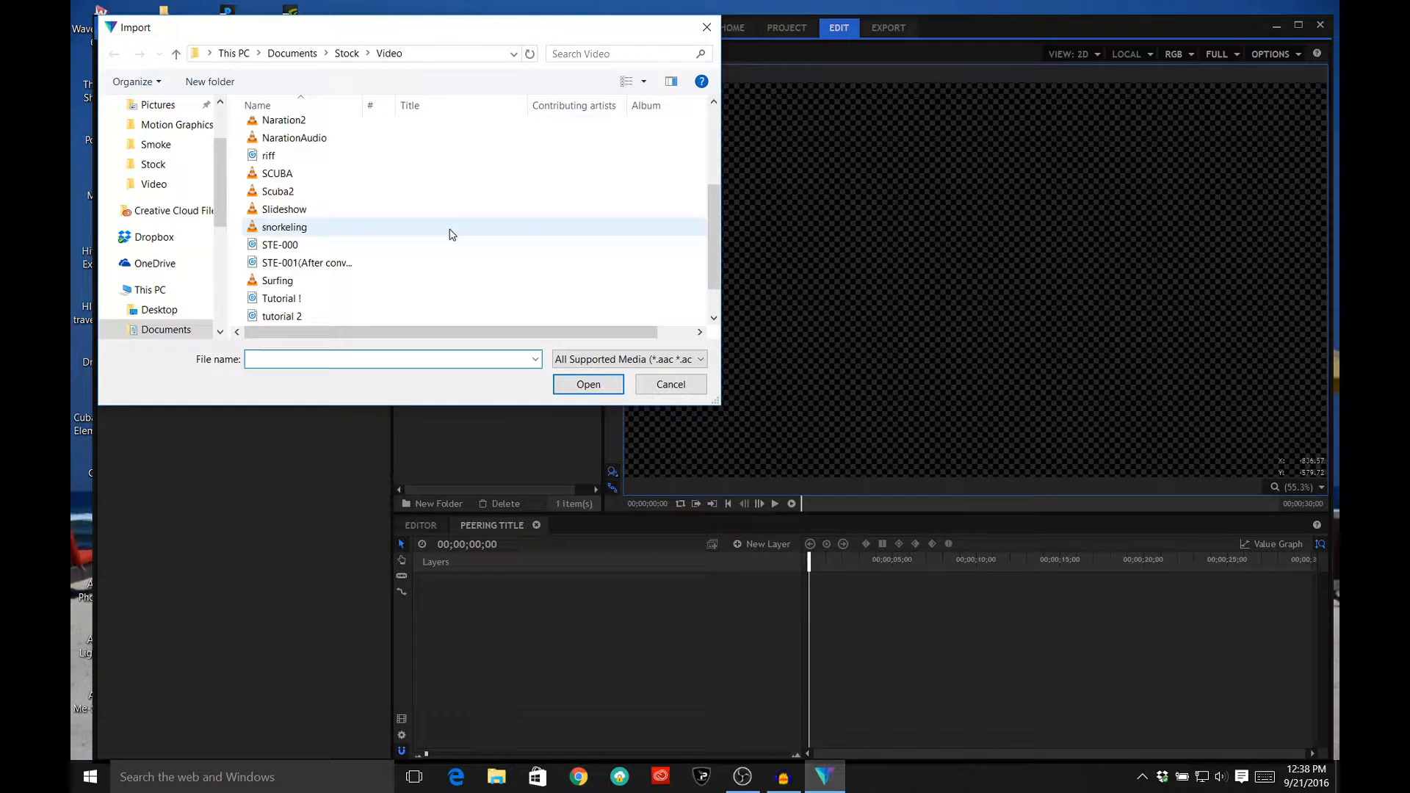
{"action": "left_click", "coordinate": [300, 173]}
{"action": "left_click", "coordinate": [589, 385]}
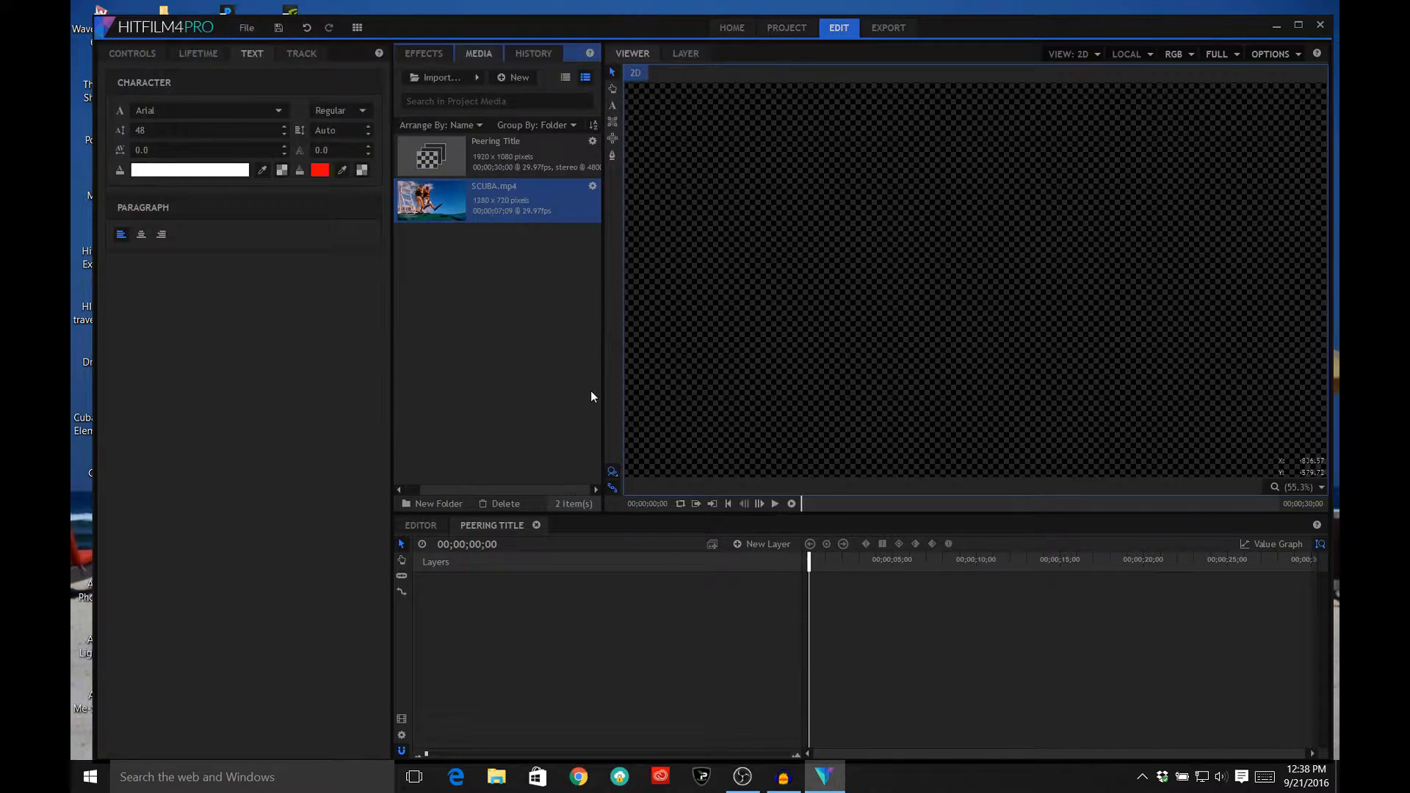
Step: Add a red 600 by 3 pixel plane named Red Line and move it into the upper-right part of the frame
{"action": "left_click", "coordinate": [746, 543]}
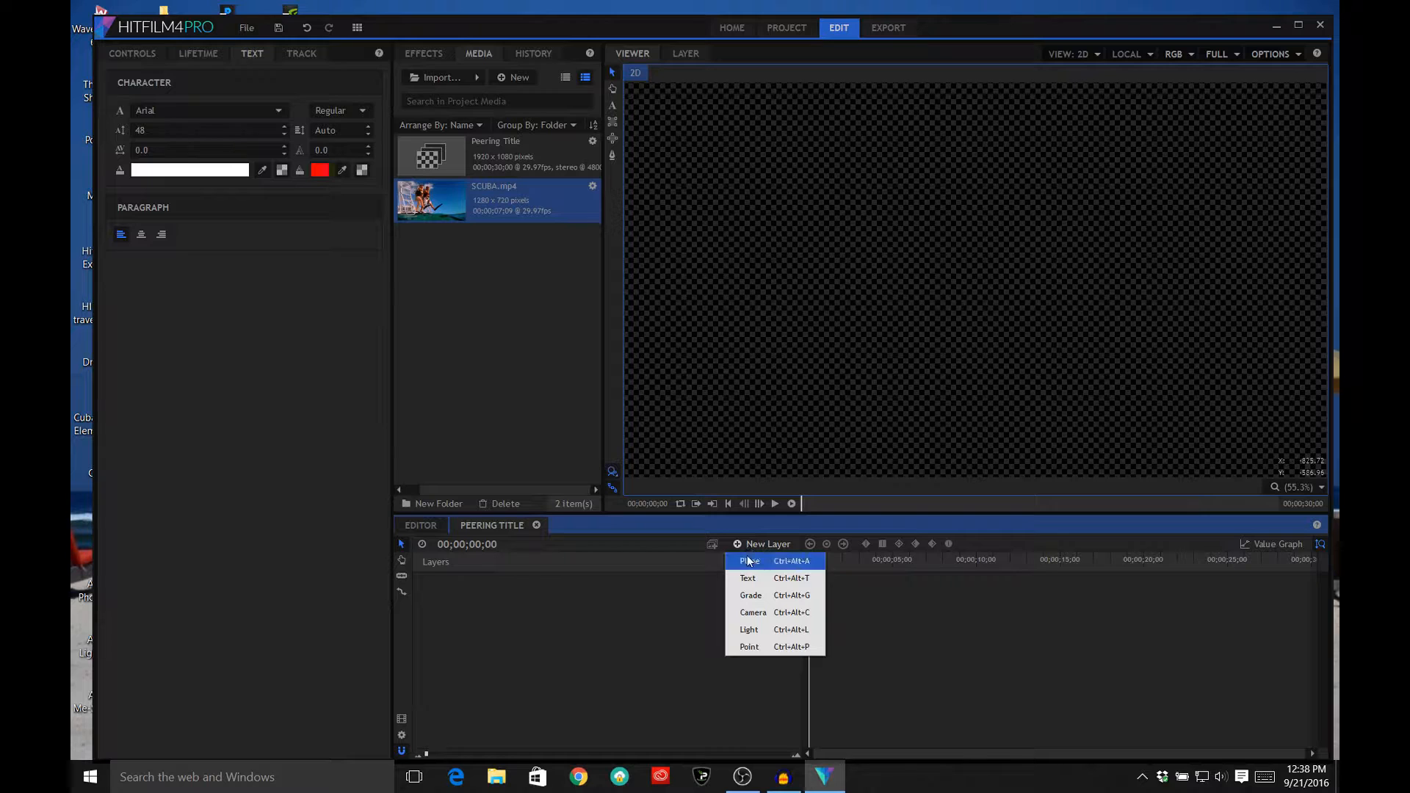
{"action": "left_click", "coordinate": [748, 562]}
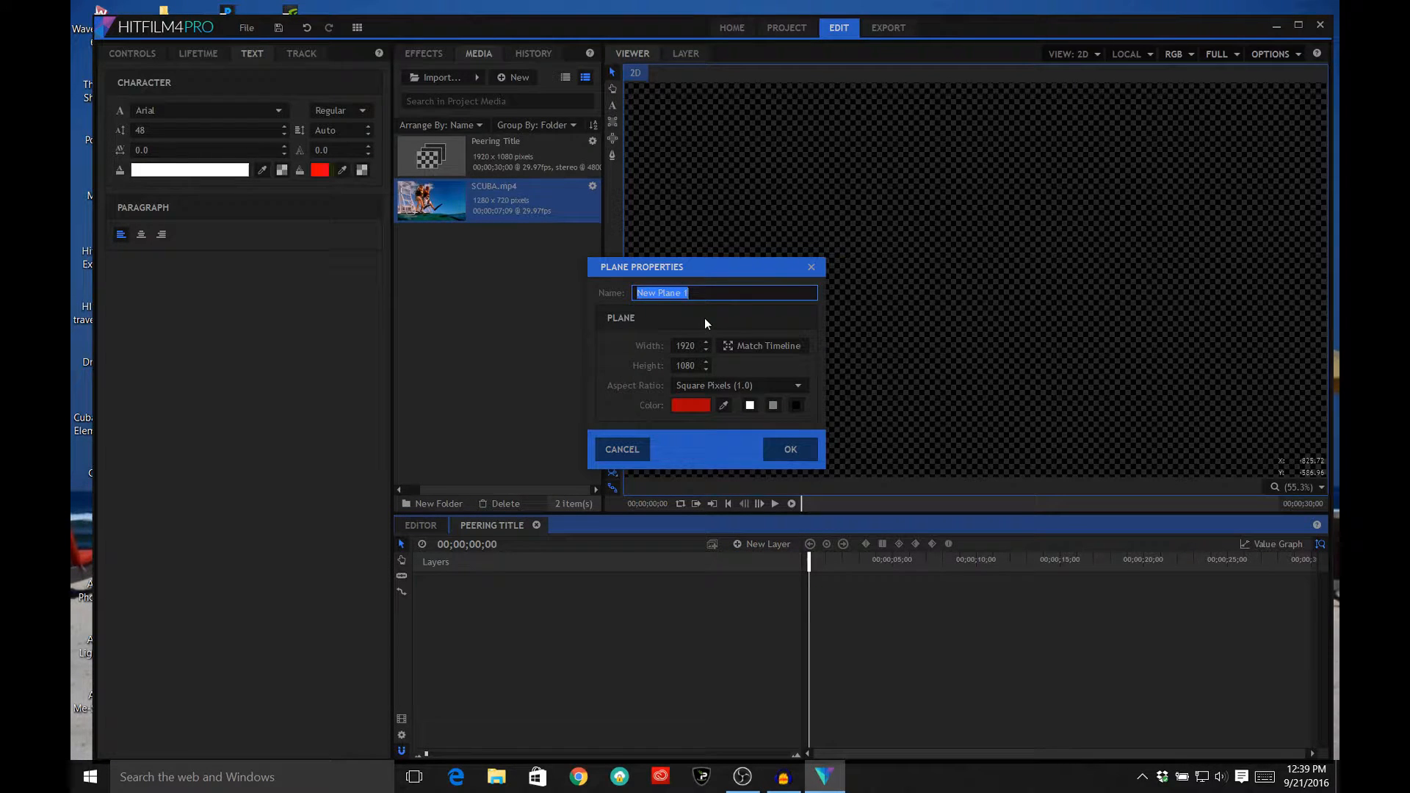
{"action": "type", "text": "Red Line"}
{"action": "key", "text": "Tab"}
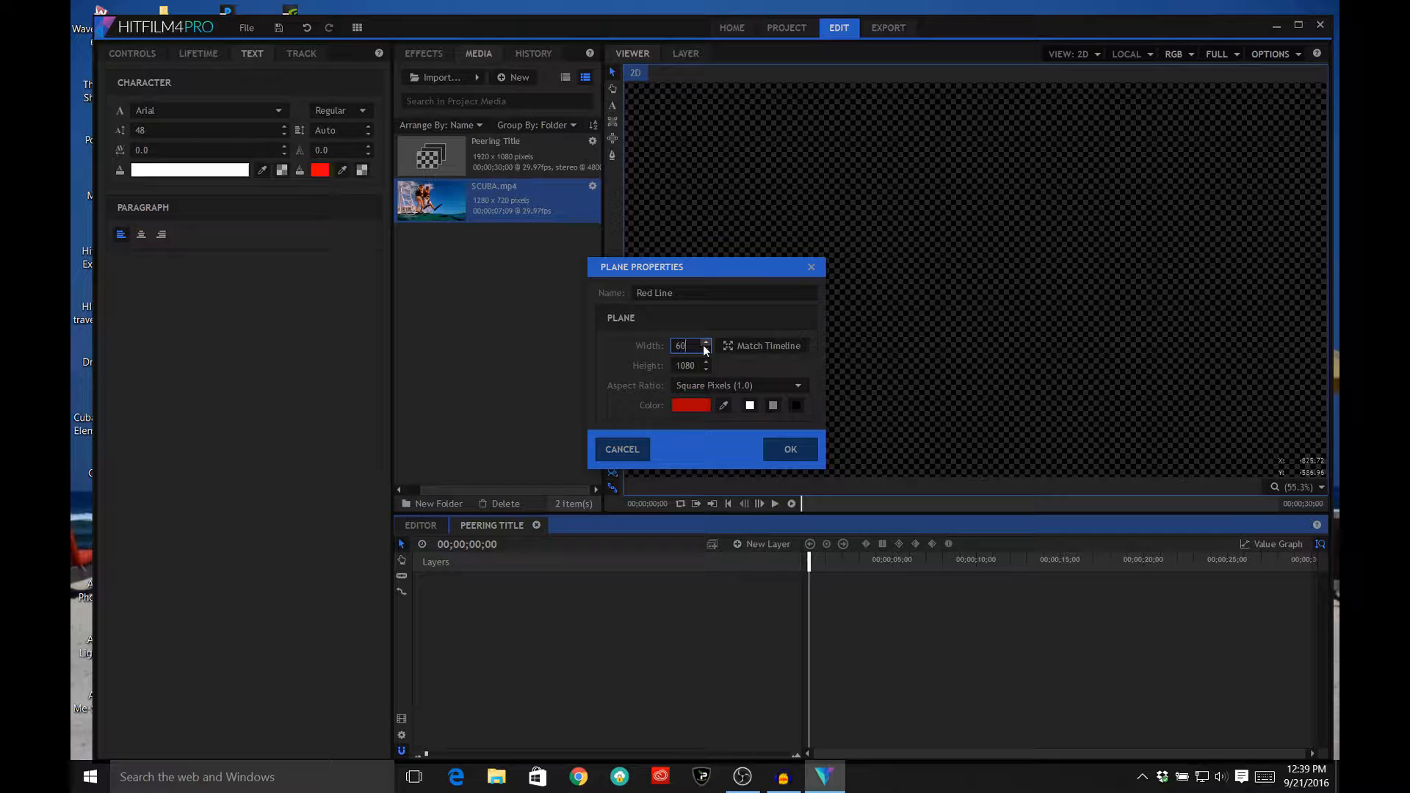
{"action": "key", "text": "Tab"}
{"action": "left_click", "coordinate": [788, 452]}
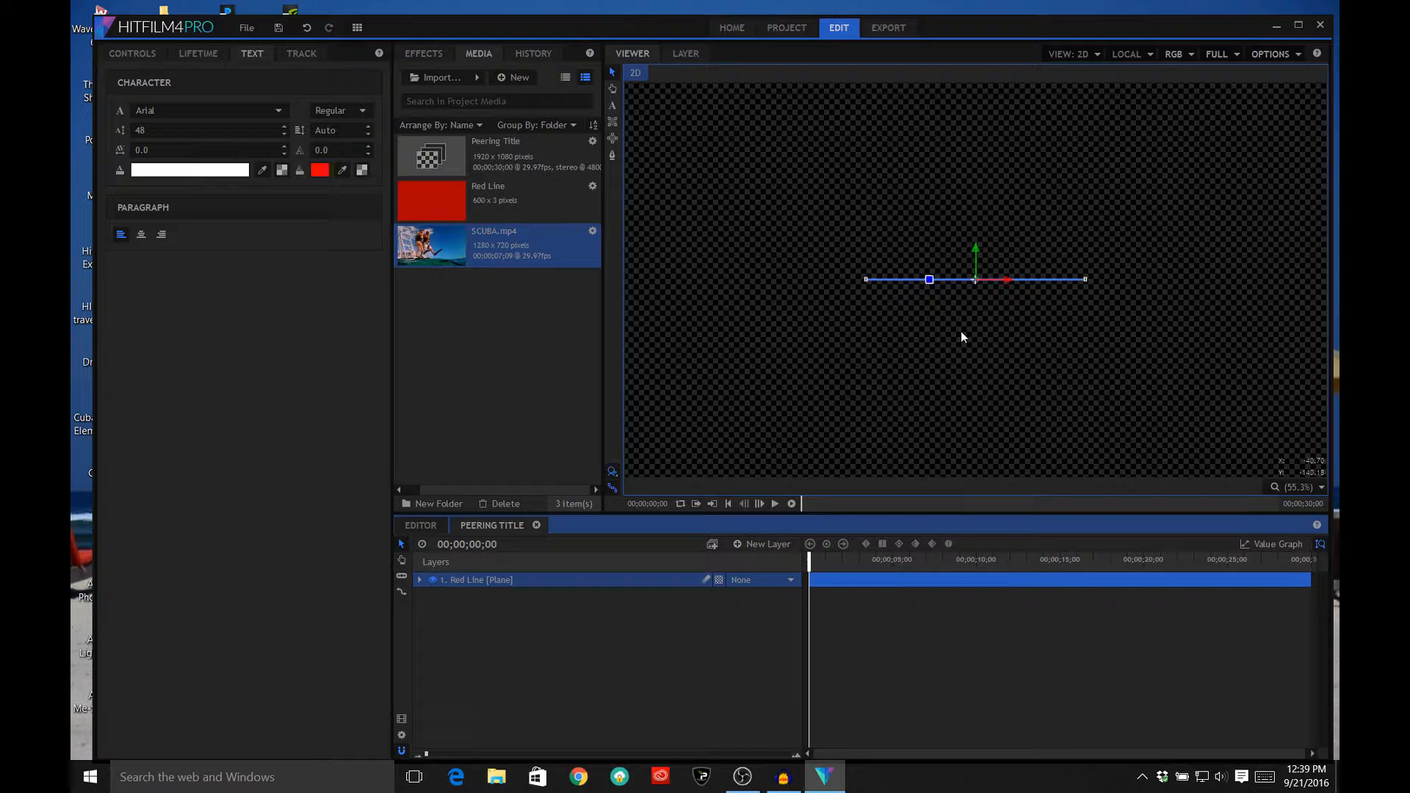
{"action": "left_click_drag", "start_coordinate": [976, 281], "coordinate": [1164, 225]}
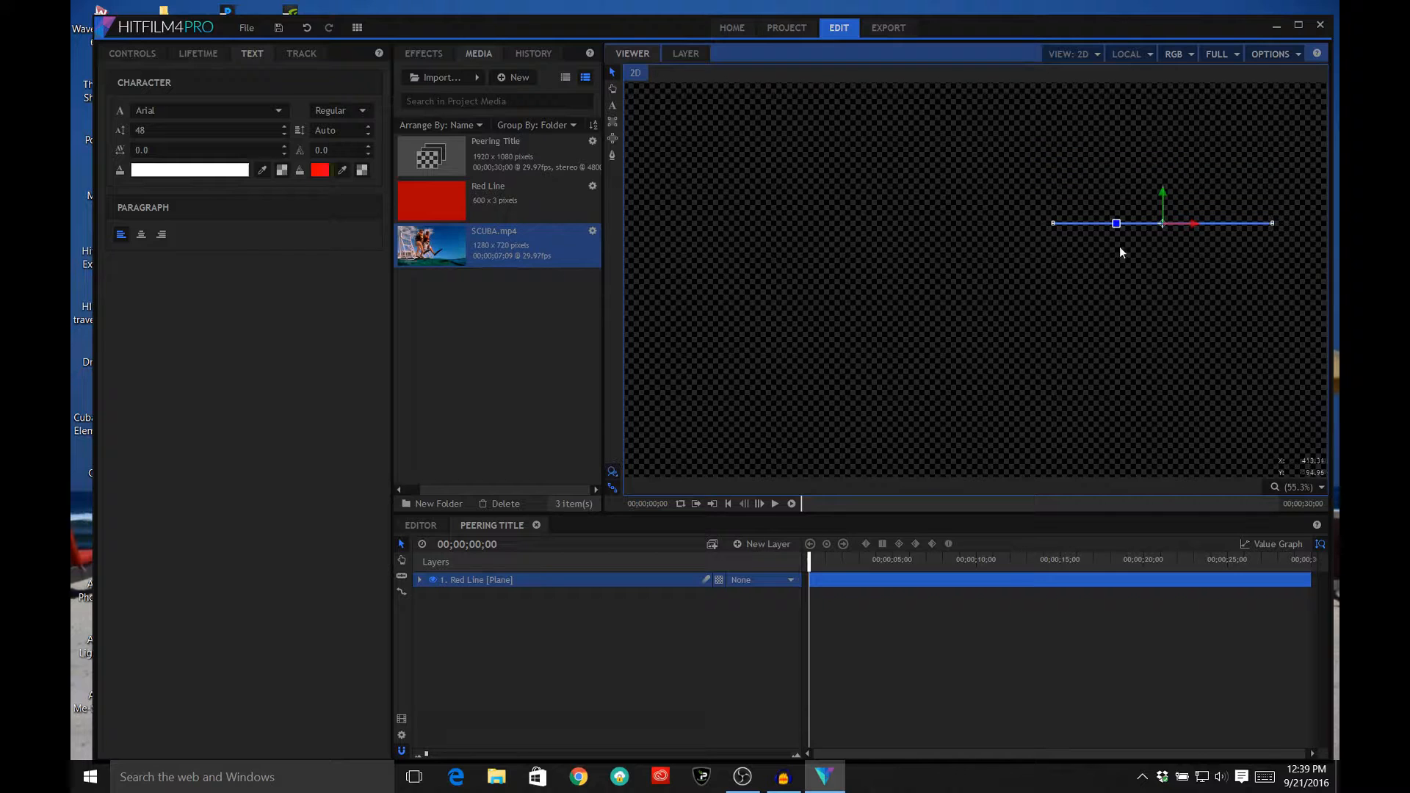
Step: Add a text layer with a box 700 wide and 100 high
{"action": "left_click", "coordinate": [769, 546]}
{"action": "left_click", "coordinate": [758, 586]}
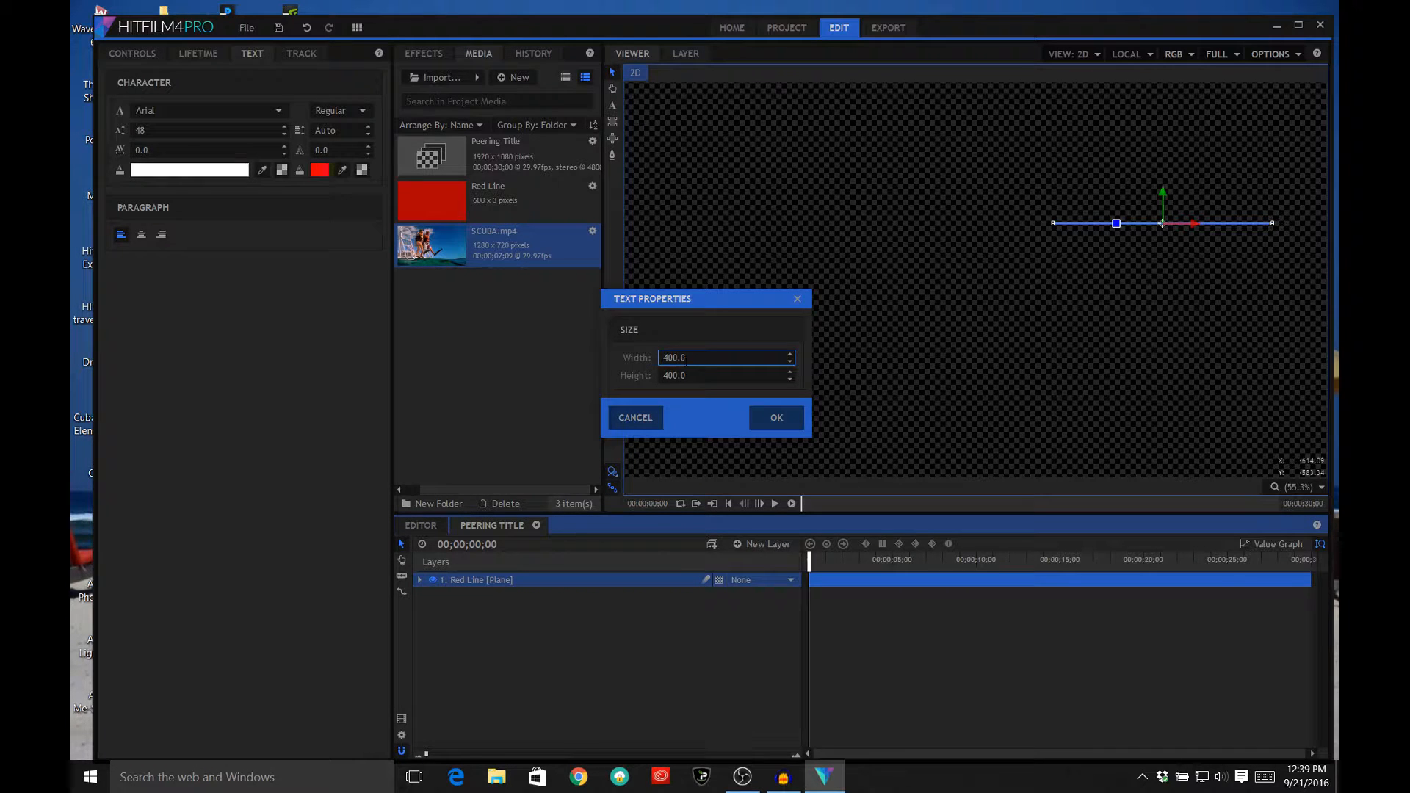
{"action": "double_click", "coordinate": [685, 358]}
{"action": "type", "text": "700"}
{"action": "key", "text": "Tab"}
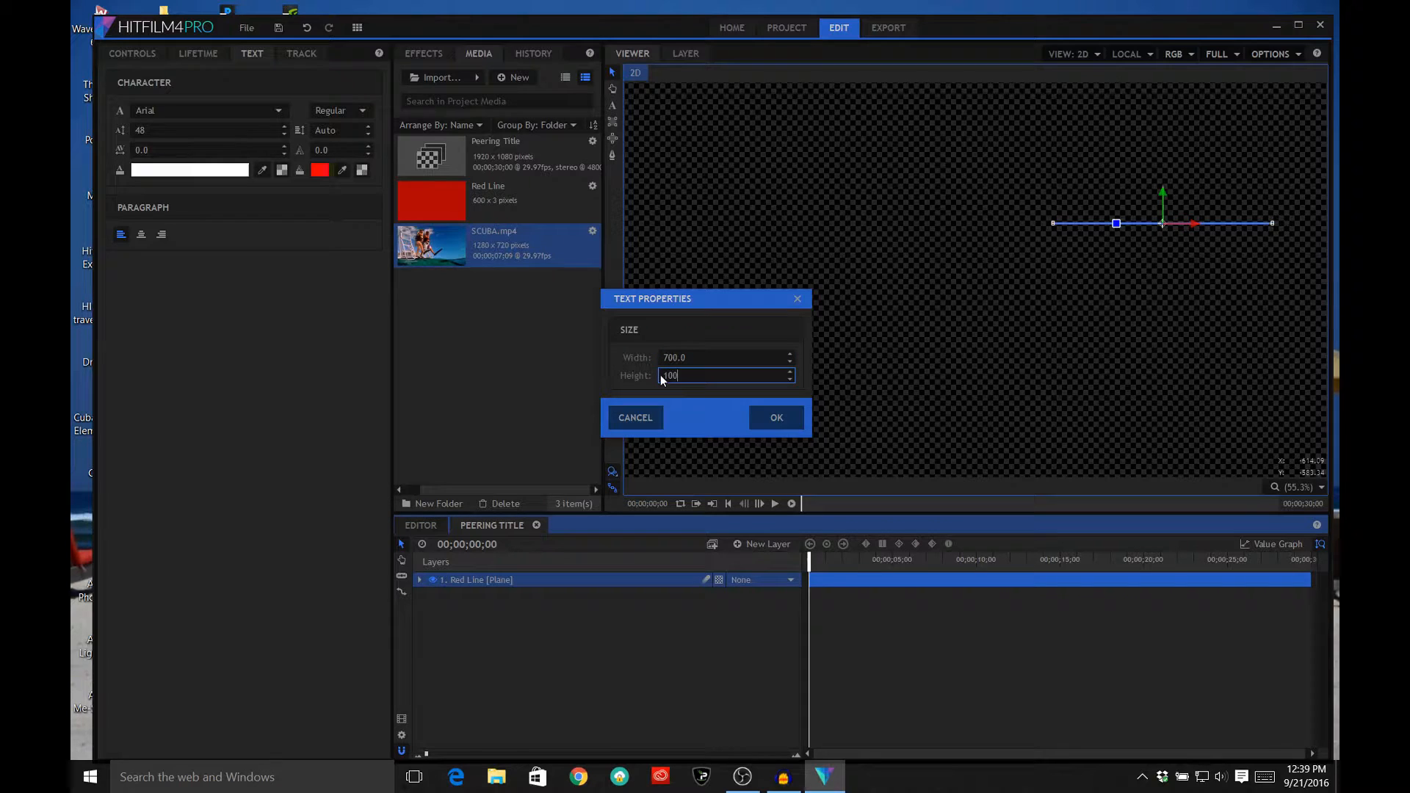
{"action": "left_click", "coordinate": [775, 419]}
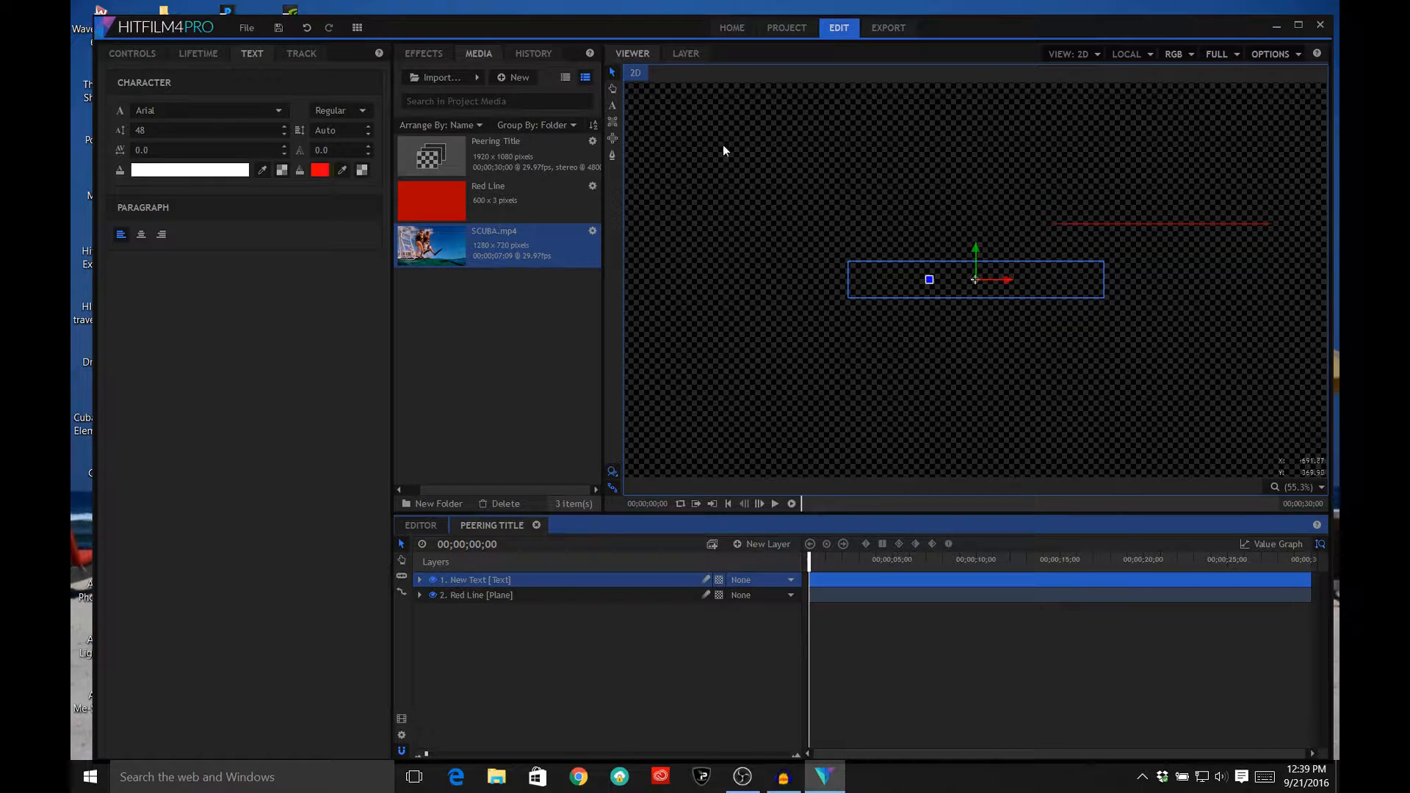
Step: Enter the text FrommTravel in the new text box
{"action": "left_click", "coordinate": [613, 105]}
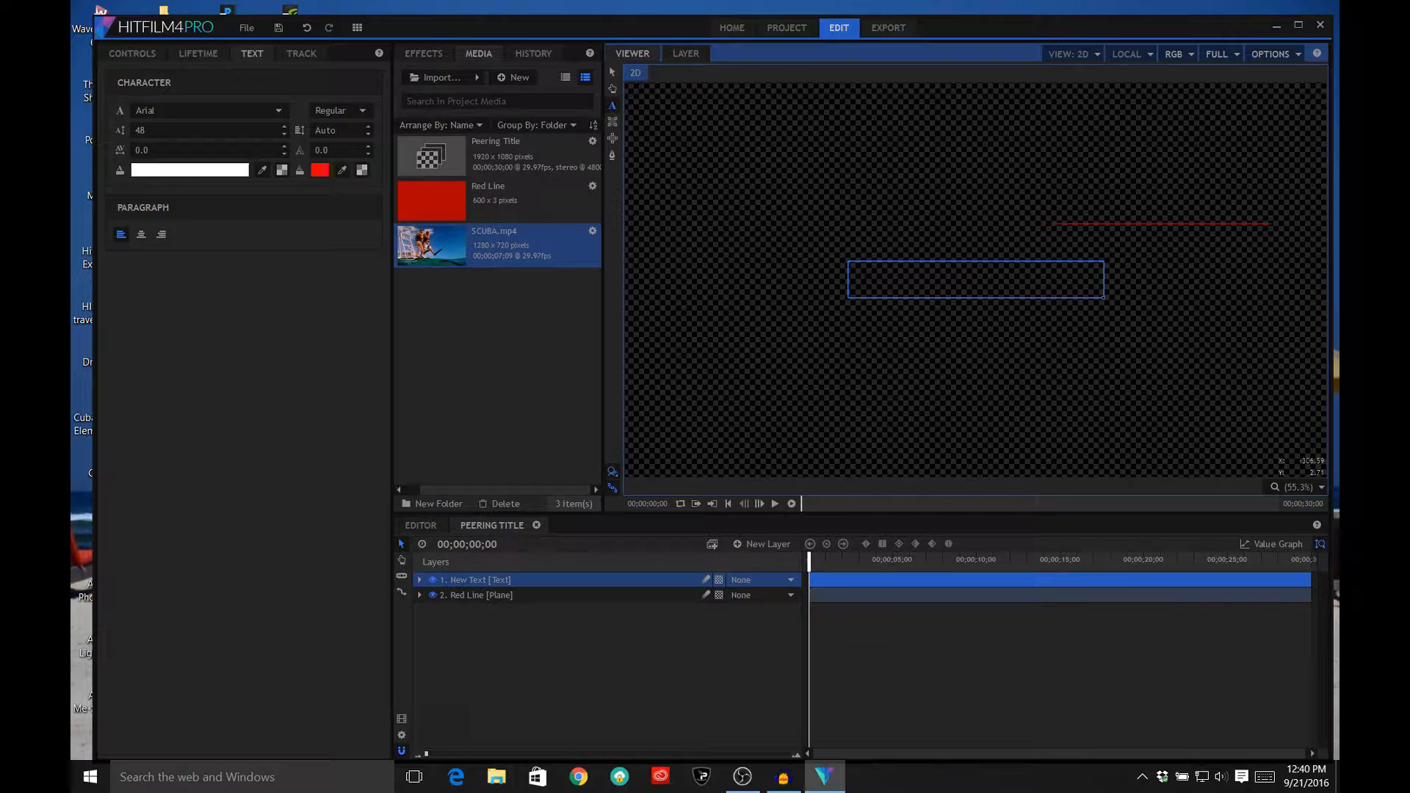
{"action": "type", "text": "Fromml"}
{"action": "type", "text": "Tra"}
{"action": "type", "text": "l"}
{"action": "key", "text": "BackSpace"}
Step: Set the whole FrommTravel text to the Georgia font at size 67
{"action": "key", "text": "shift+Left"}
{"action": "key", "text": "shift+Left"}
{"action": "key", "text": "shift+Left"}
{"action": "key", "text": "shift+Left"}
{"action": "key", "text": "shift+Left"}
{"action": "key", "text": "shift+Left"}
{"action": "key", "text": "shift+Left"}
{"action": "key", "text": "shift+Left"}
{"action": "key", "text": "shift+Left"}
{"action": "key", "text": "shift+Left"}
{"action": "key", "text": "shift+Left"}
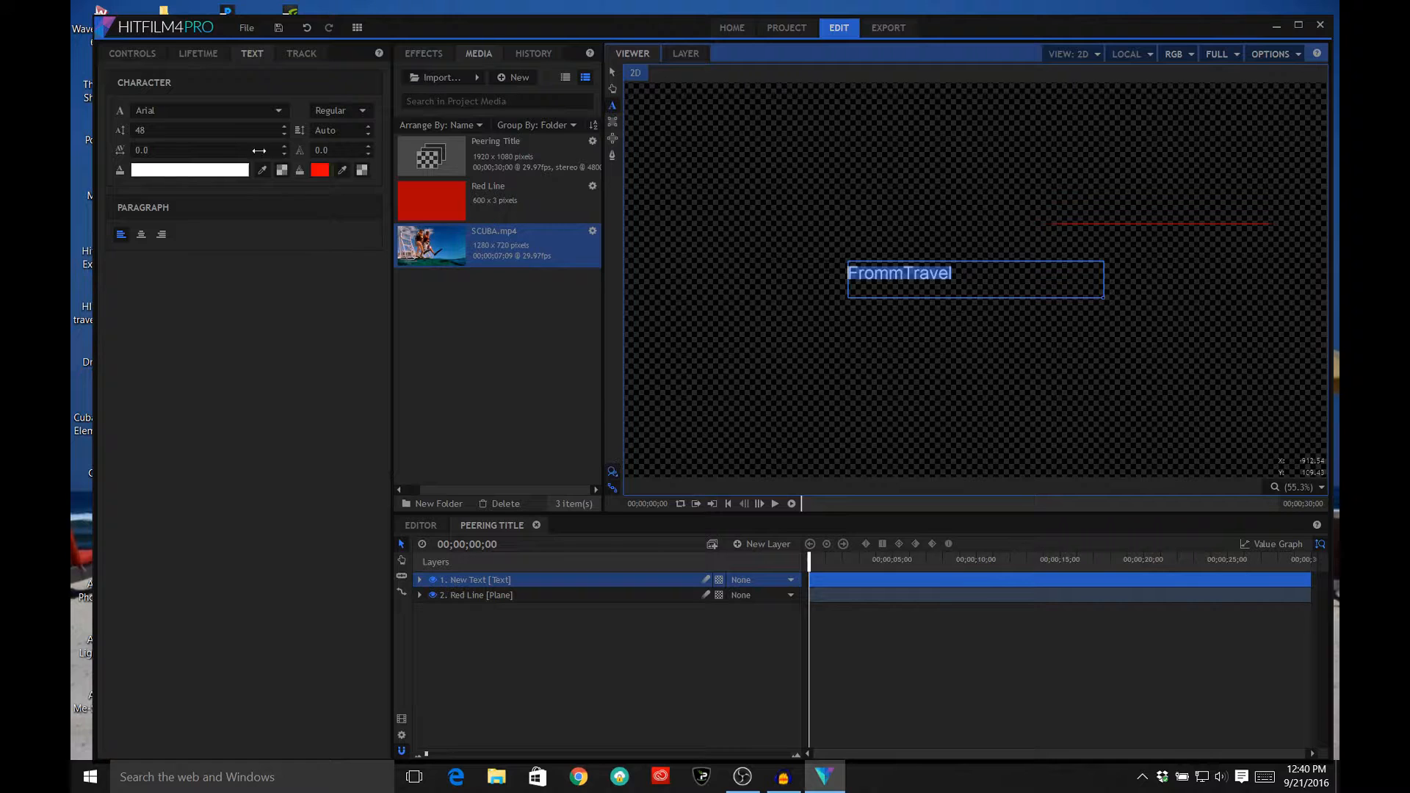
{"action": "left_click", "coordinate": [266, 109]}
{"action": "scroll", "coordinate": [249, 297], "scroll_direction": "down", "scroll_amount": 15}
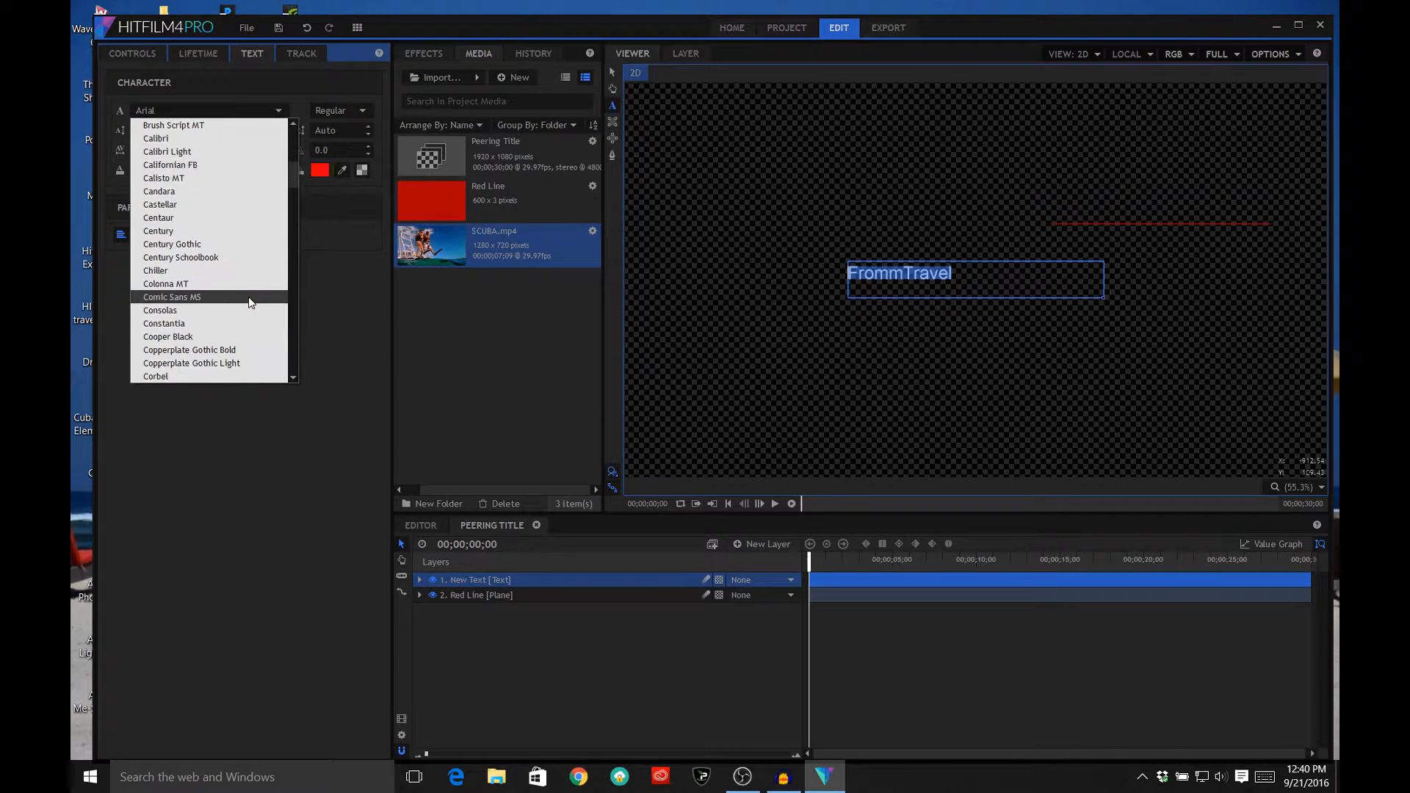
{"action": "scroll", "coordinate": [248, 297], "scroll_direction": "down", "scroll_amount": 3}
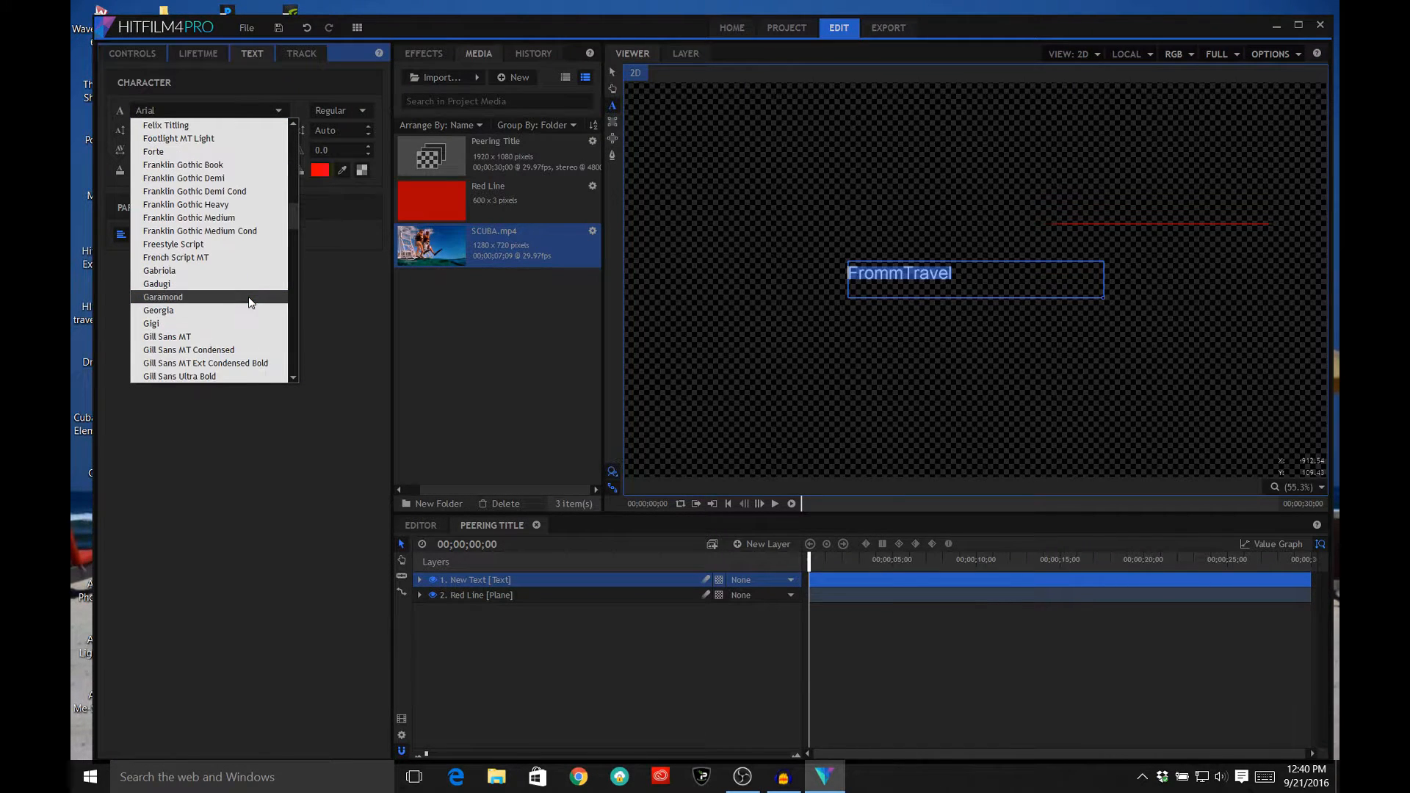
{"action": "left_click", "coordinate": [209, 310]}
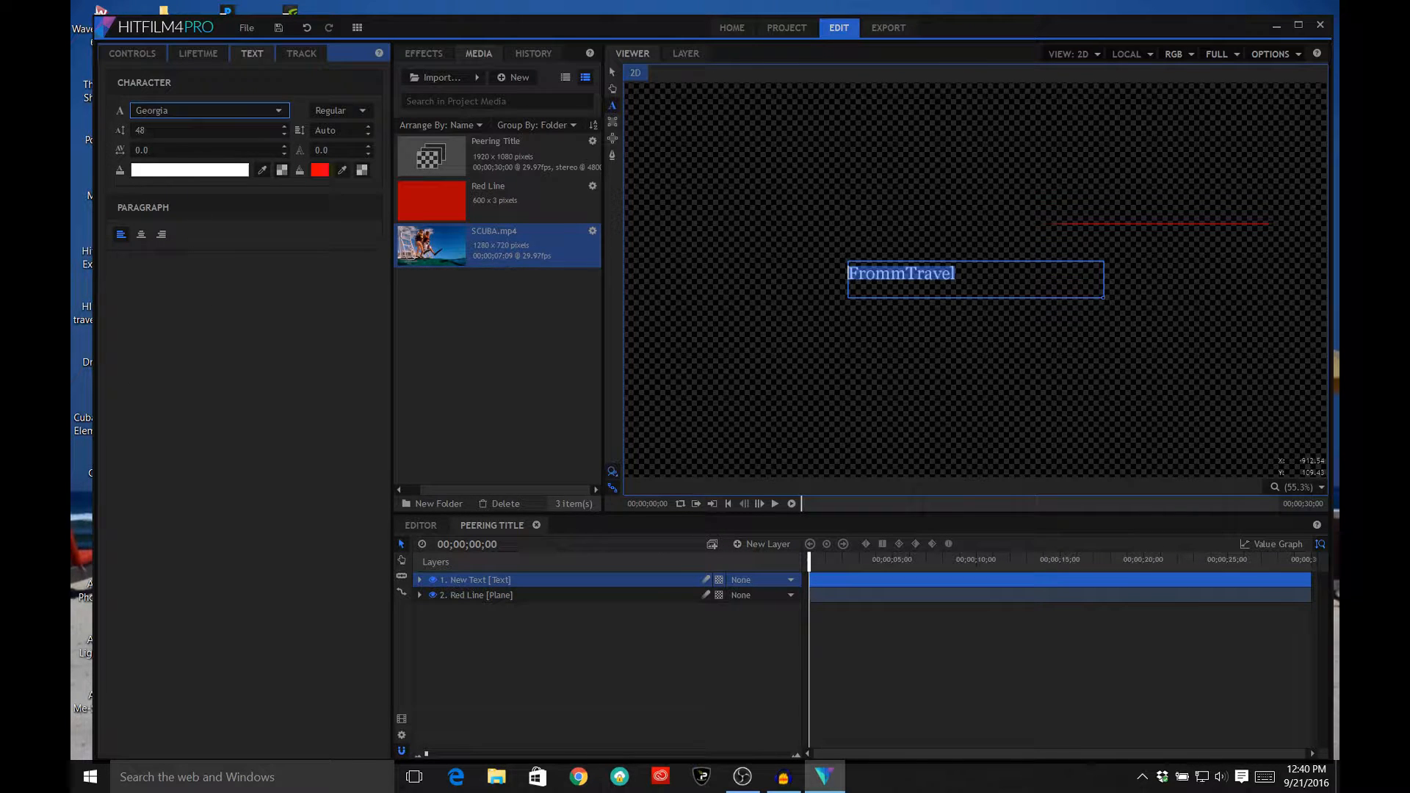
{"action": "left_click_drag", "start_coordinate": [143, 131], "coordinate": [157, 132]}
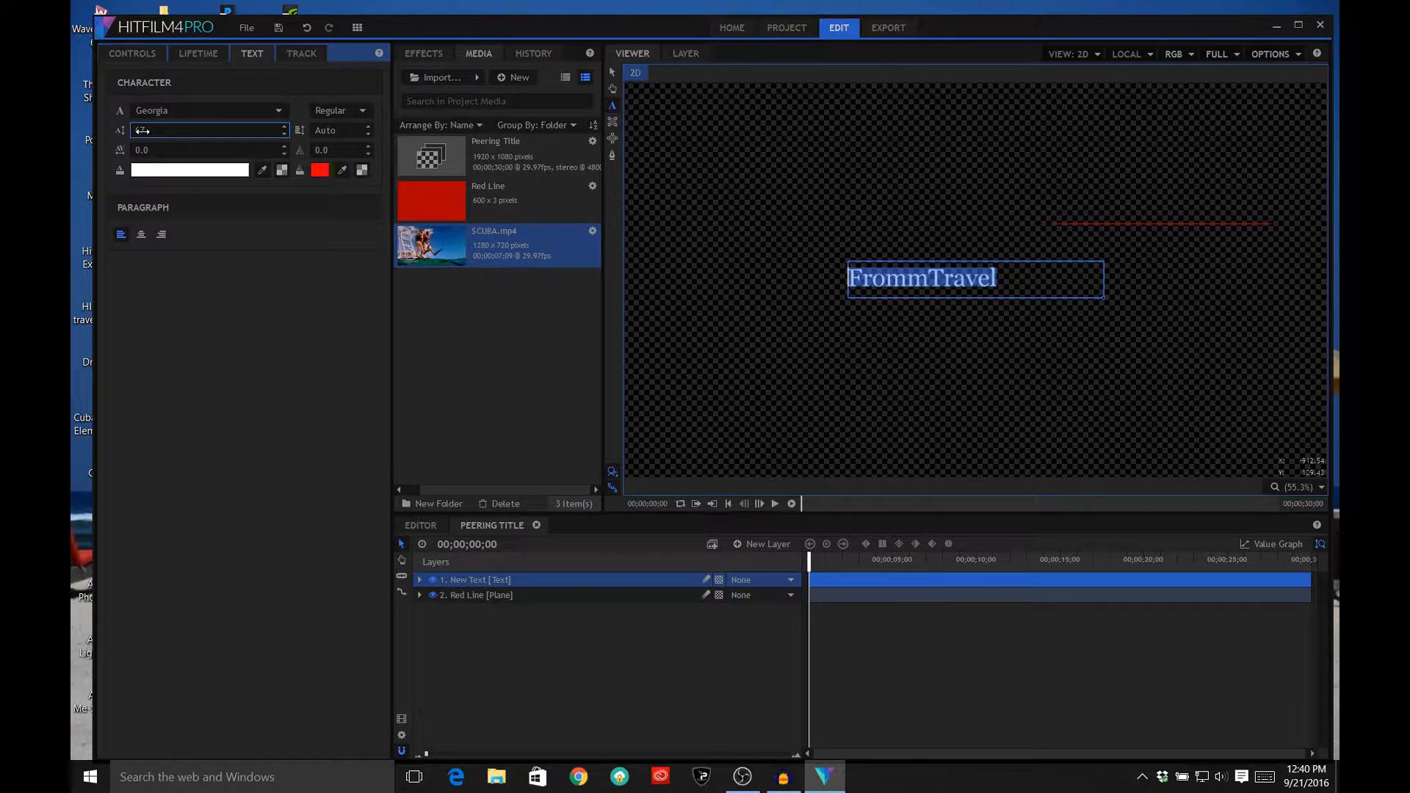
Step: Change the fill color of the FrommTravel text to orange-yellow #ffba0c
{"action": "left_click", "coordinate": [231, 169]}
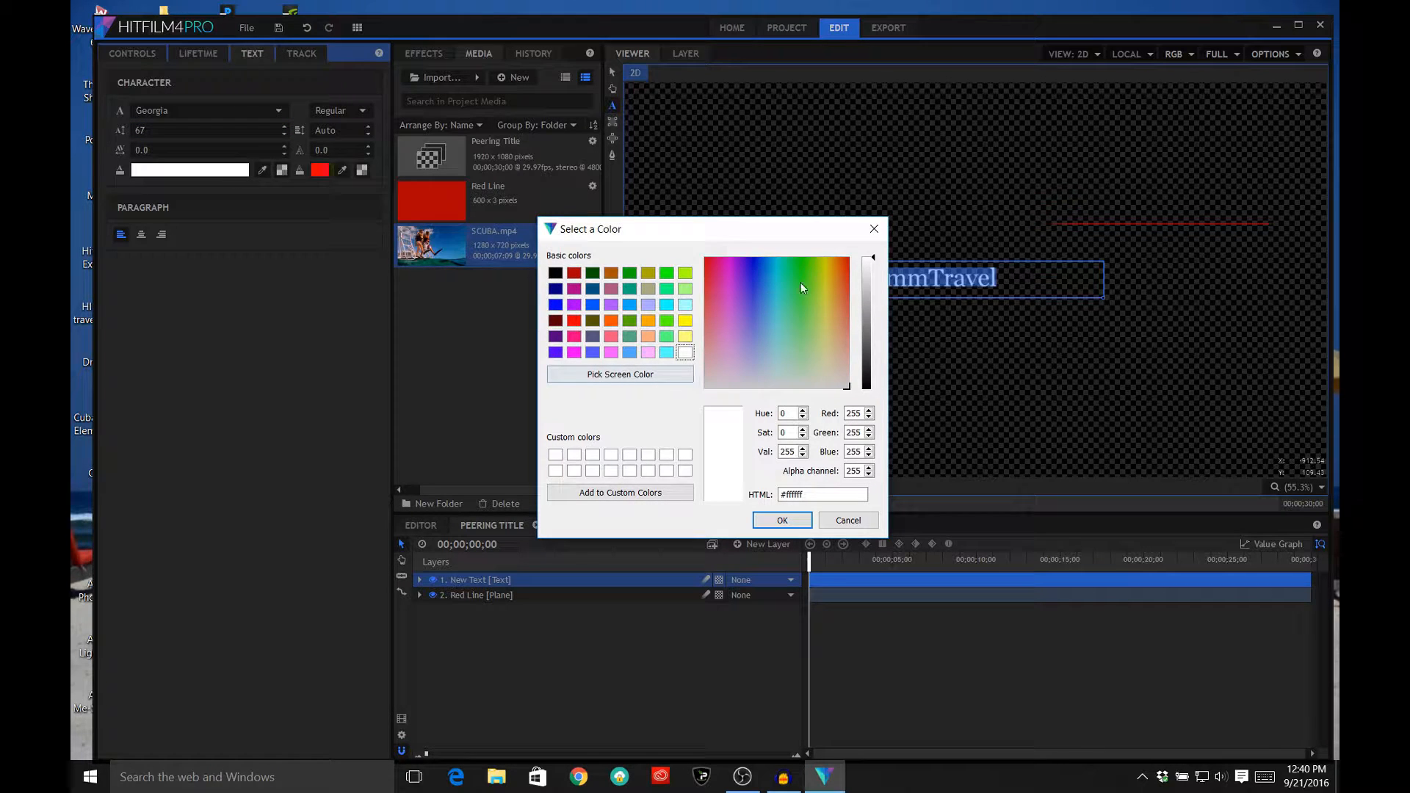
{"action": "left_click", "coordinate": [828, 271]}
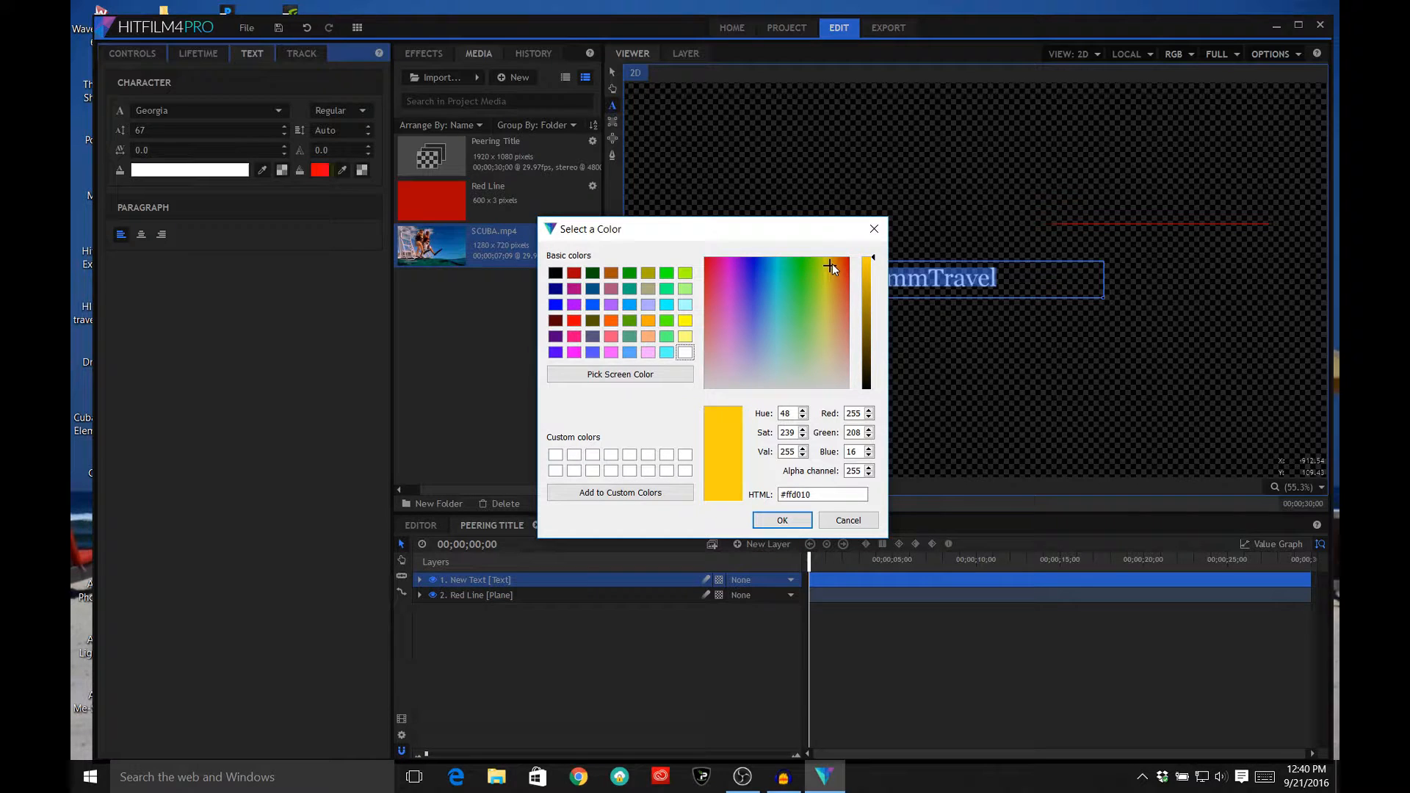
{"action": "left_click", "coordinate": [831, 263]}
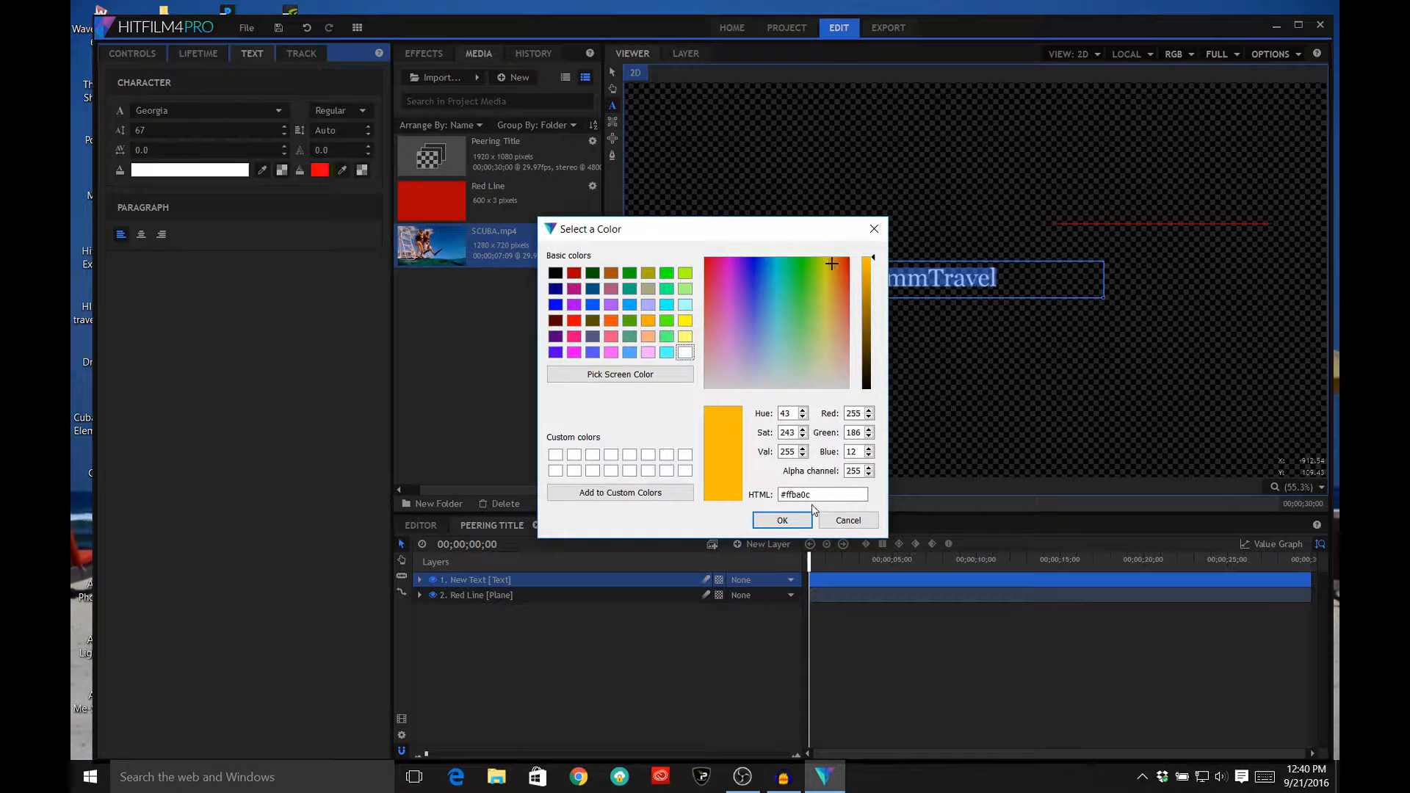
{"action": "left_click", "coordinate": [793, 521]}
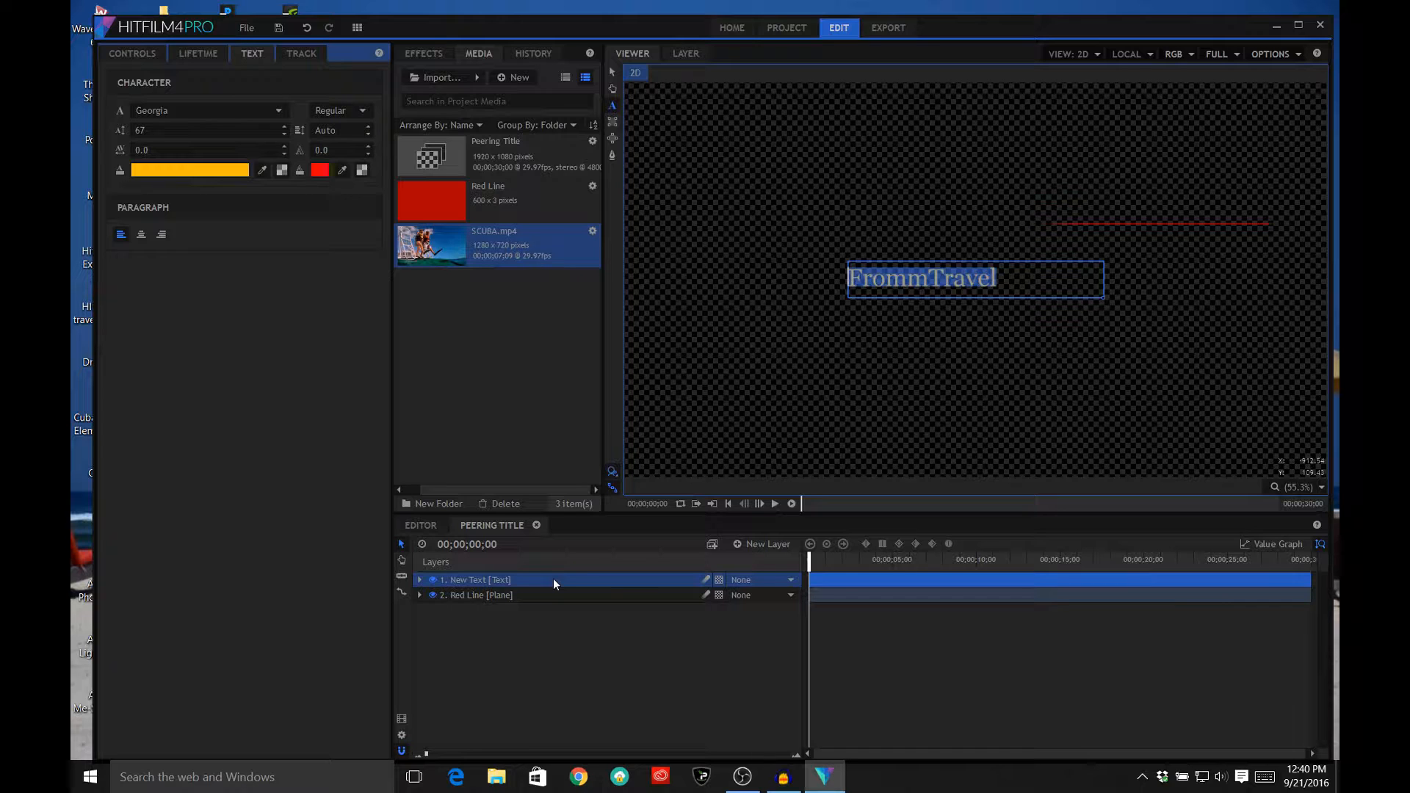
Step: Rename the text layer as Top Title and move the FrommTravel text to sit just above the red line
{"action": "left_click", "coordinate": [497, 580]}
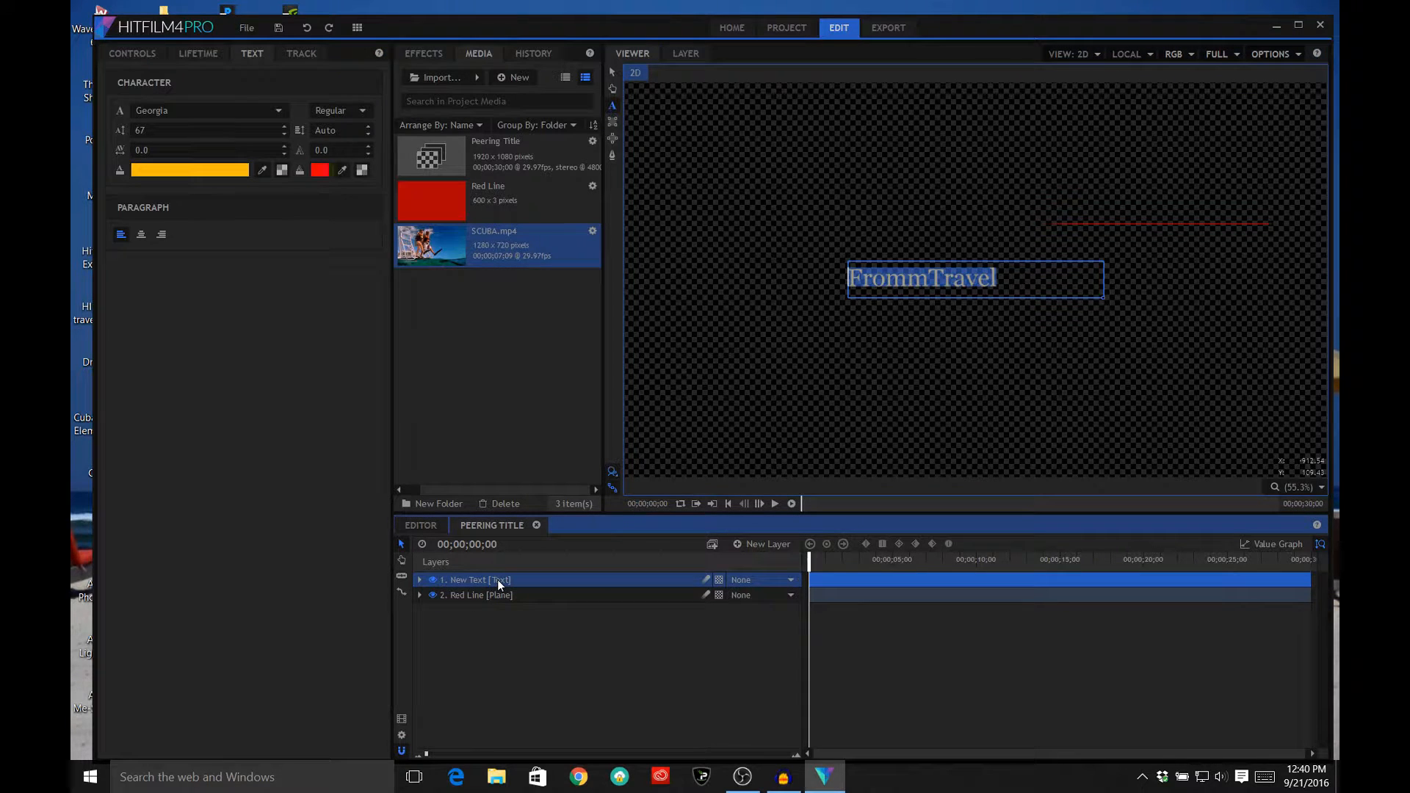
{"action": "left_click", "coordinate": [612, 72]}
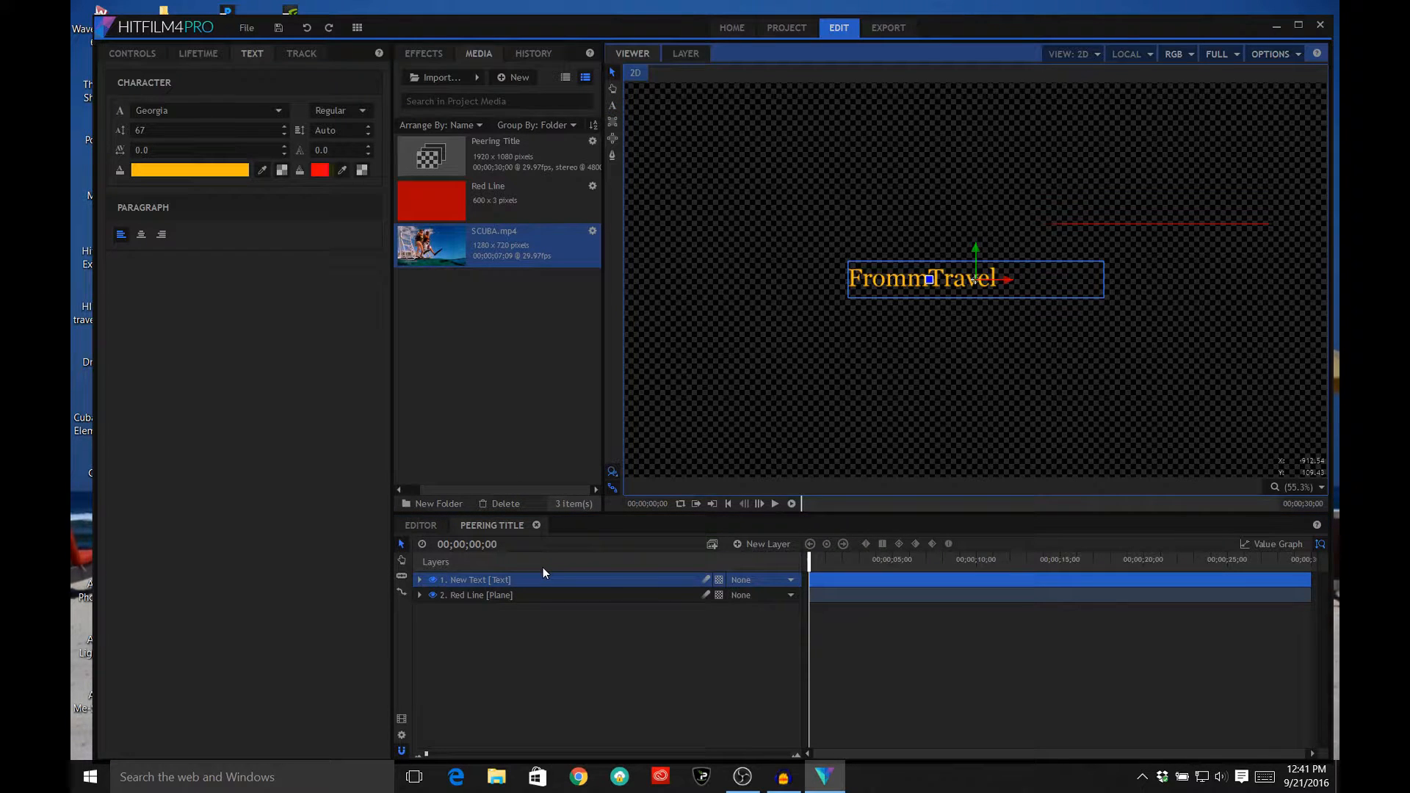
{"action": "left_click", "coordinate": [516, 582]}
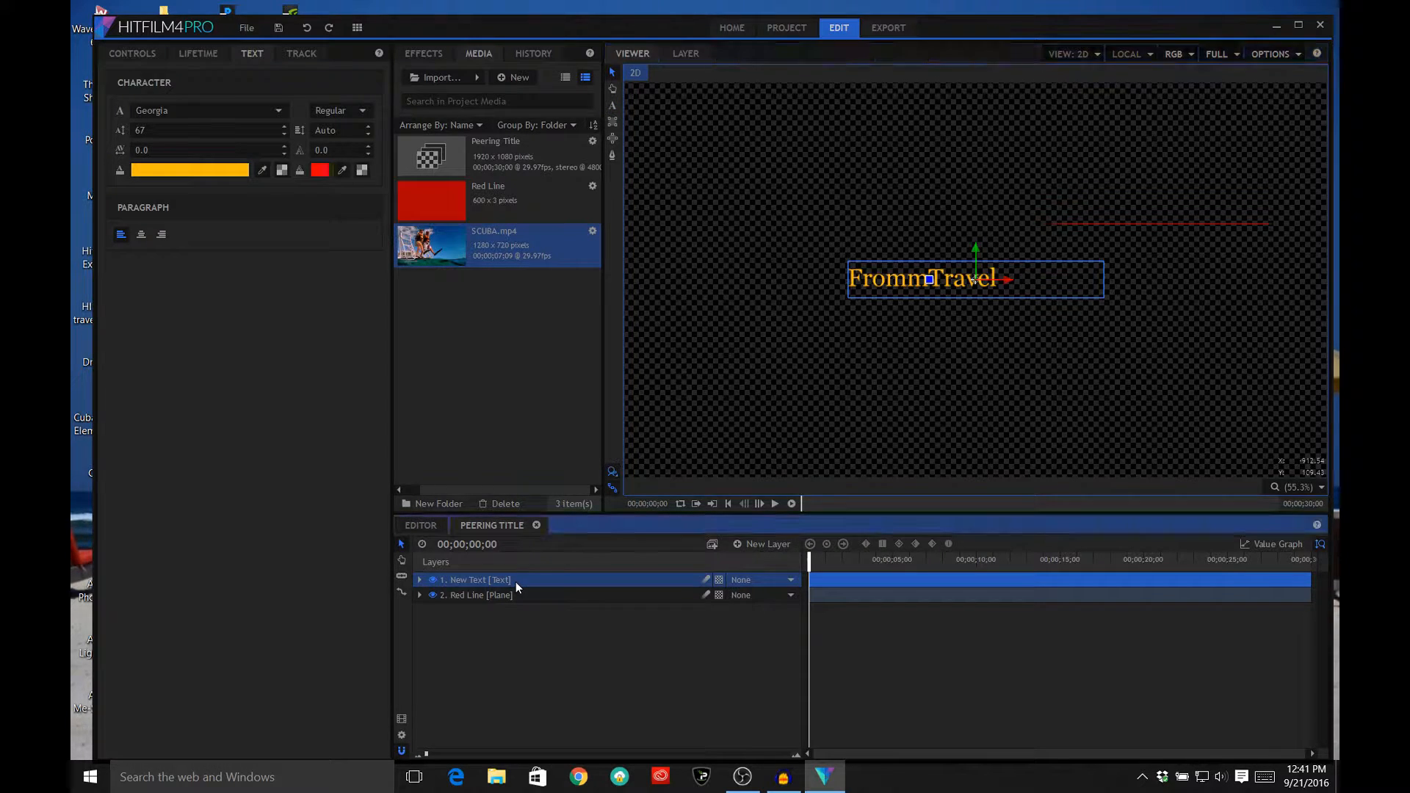
{"action": "key", "text": "F2"}
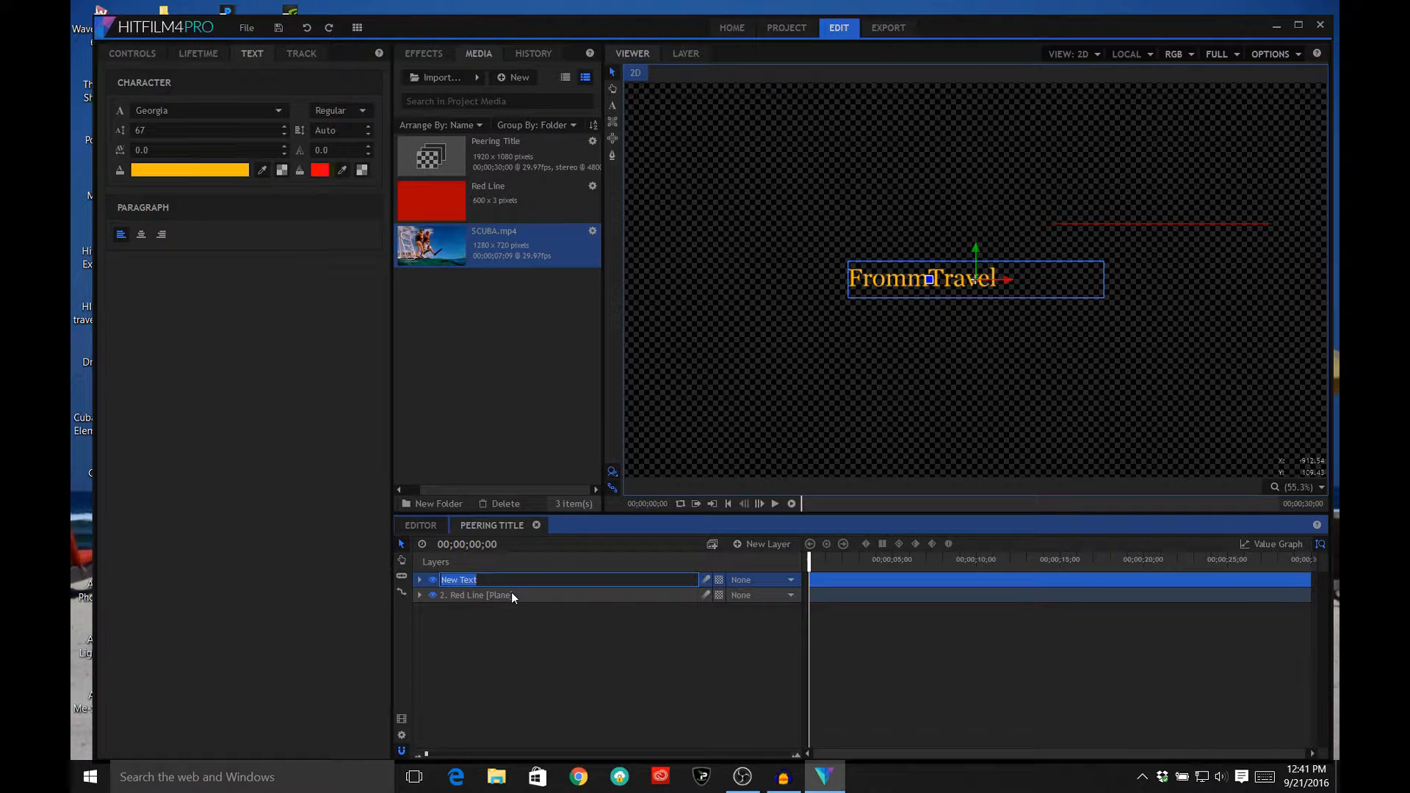
{"action": "type", "text": "Top Title"}
{"action": "key", "text": "Return"}
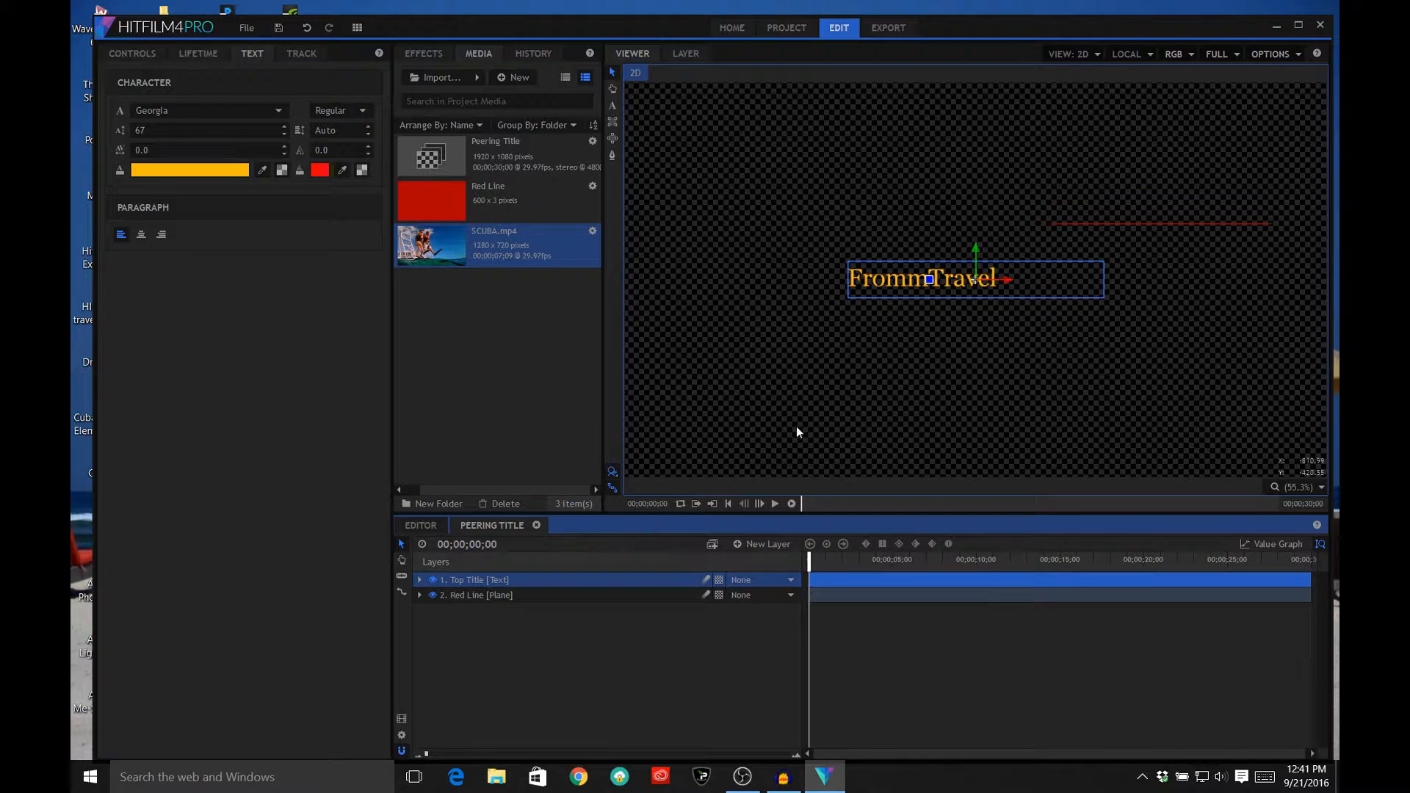
{"action": "left_click_drag", "start_coordinate": [974, 286], "coordinate": [1188, 203]}
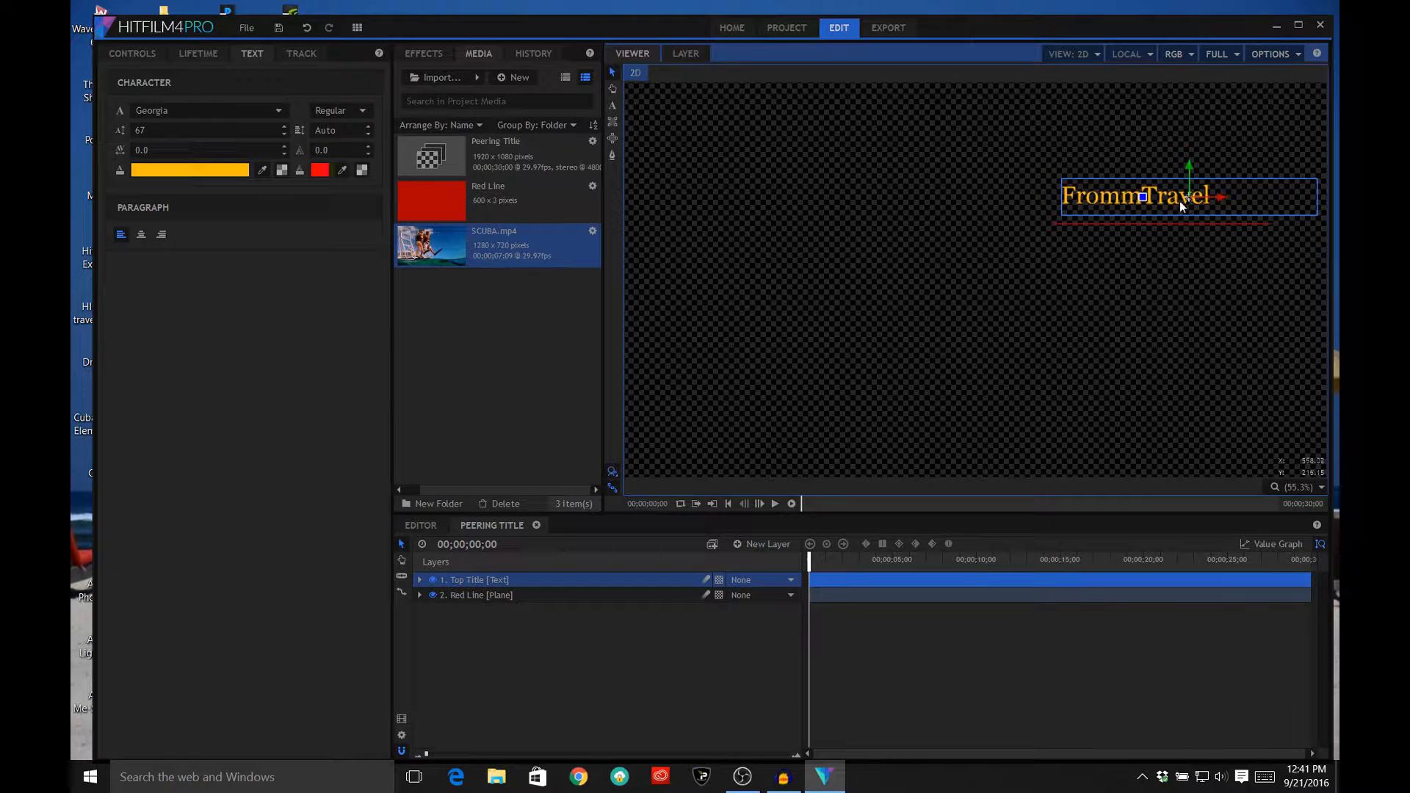
Step: Add a text layer 700 wide and 100 high and rename it Bottom Title
{"action": "left_click", "coordinate": [760, 545]}
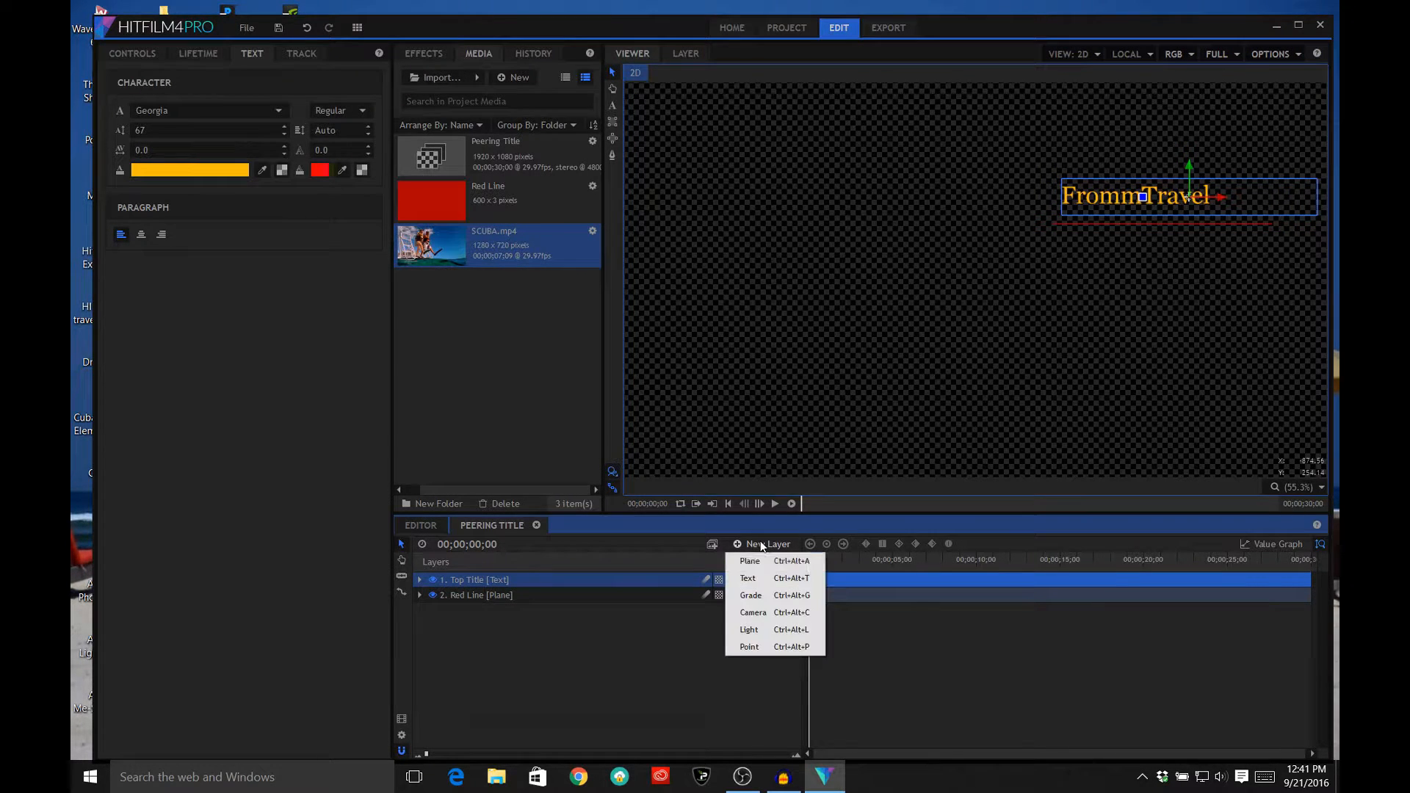
{"action": "left_click", "coordinate": [765, 574]}
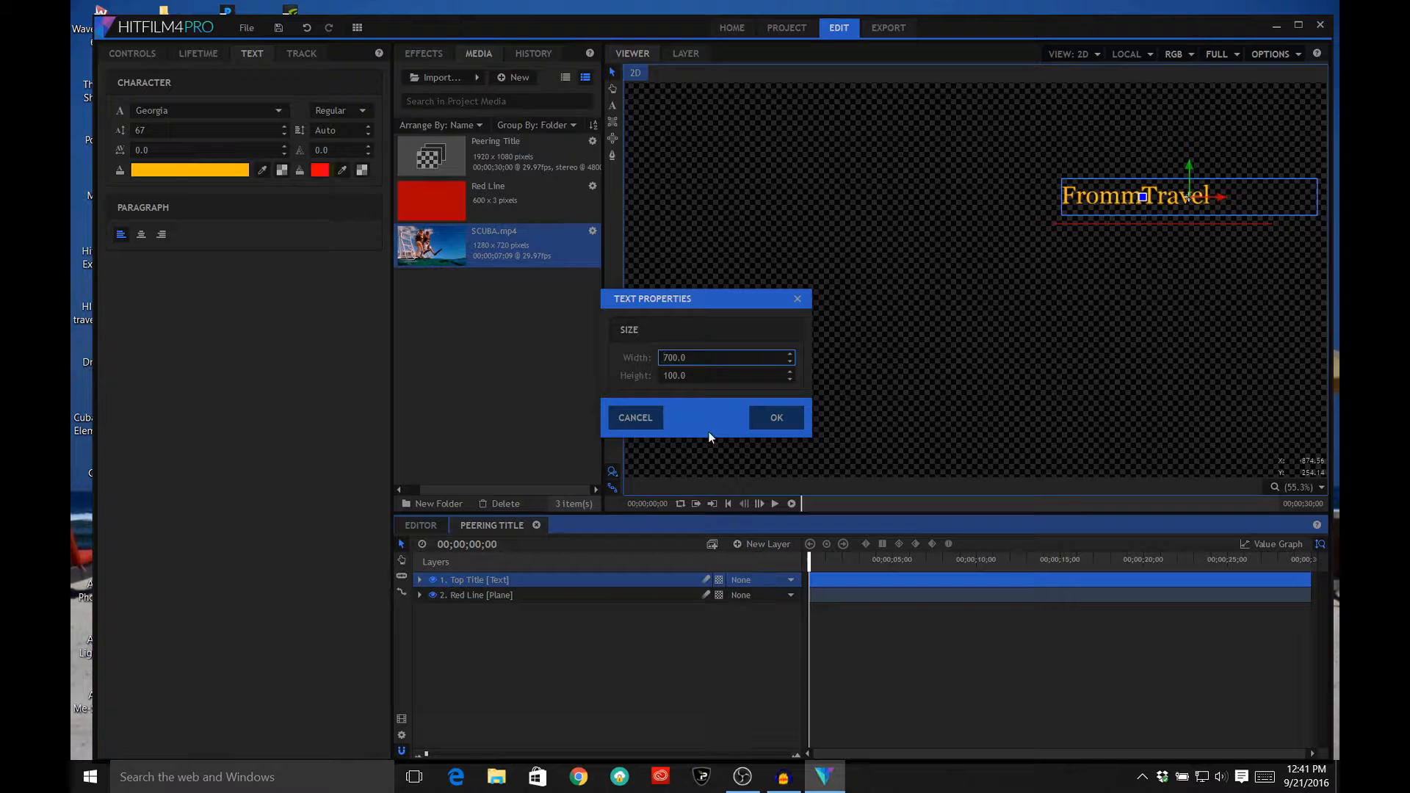
{"action": "left_click", "coordinate": [776, 419]}
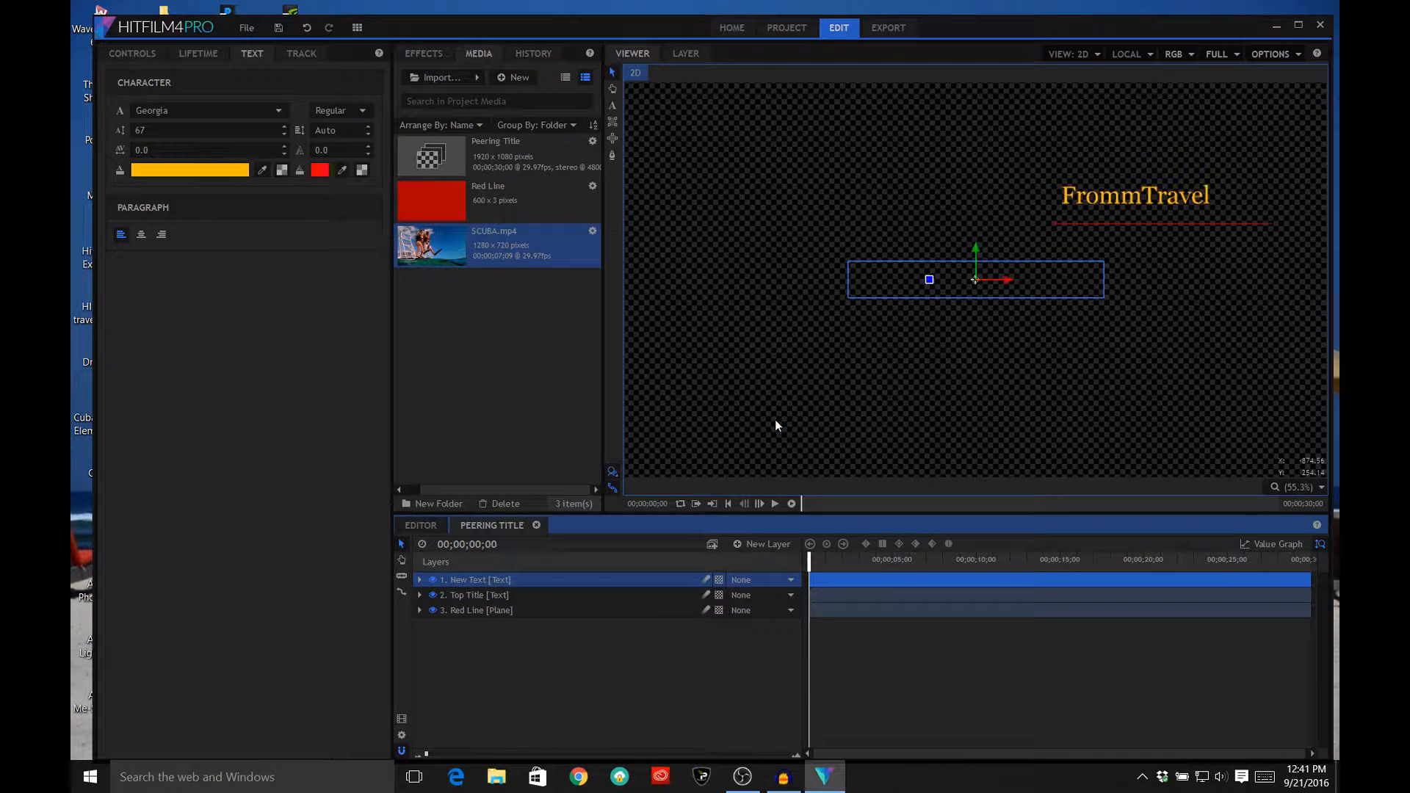
{"action": "double_click", "coordinate": [536, 584]}
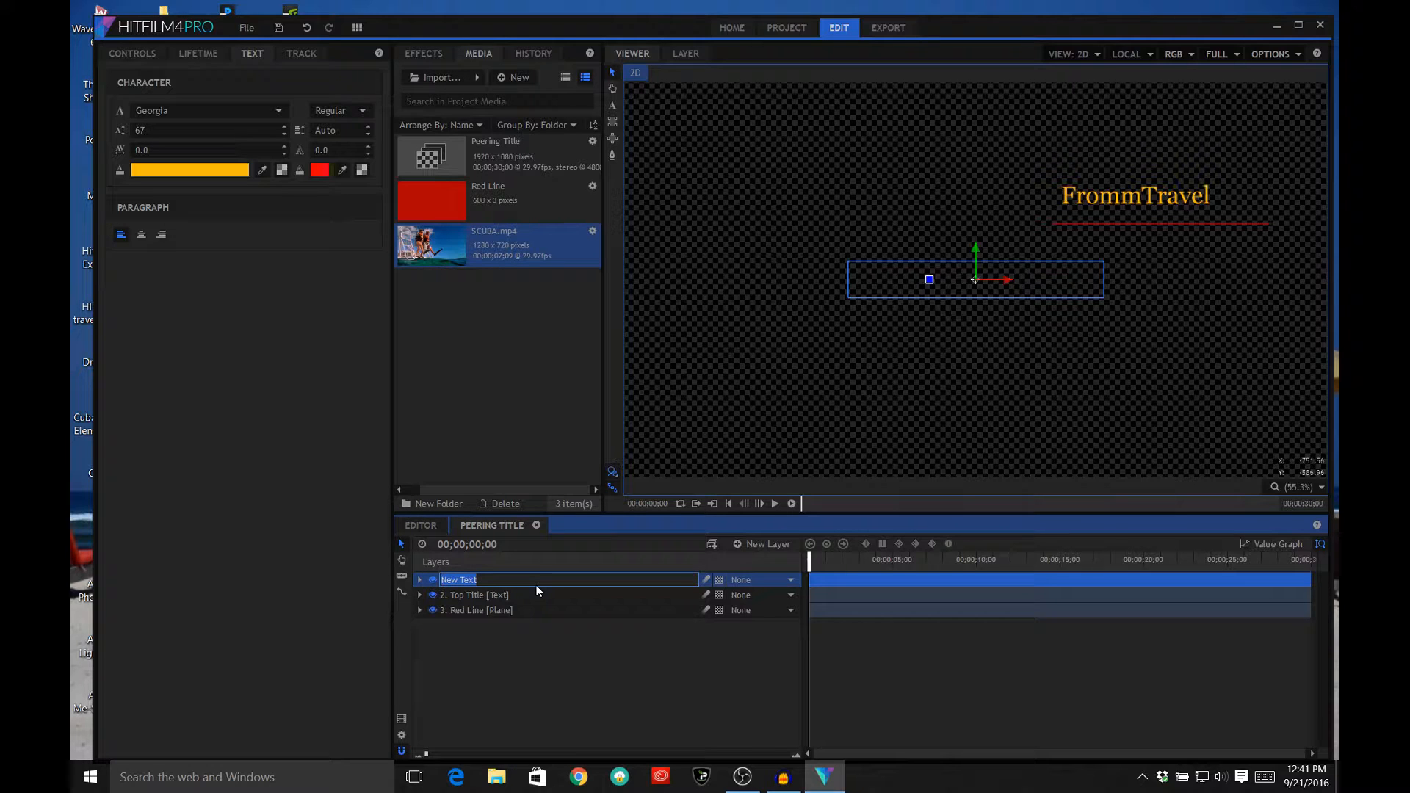
{"action": "type", "text": "Bottom Title"}
{"action": "key", "text": "Return"}
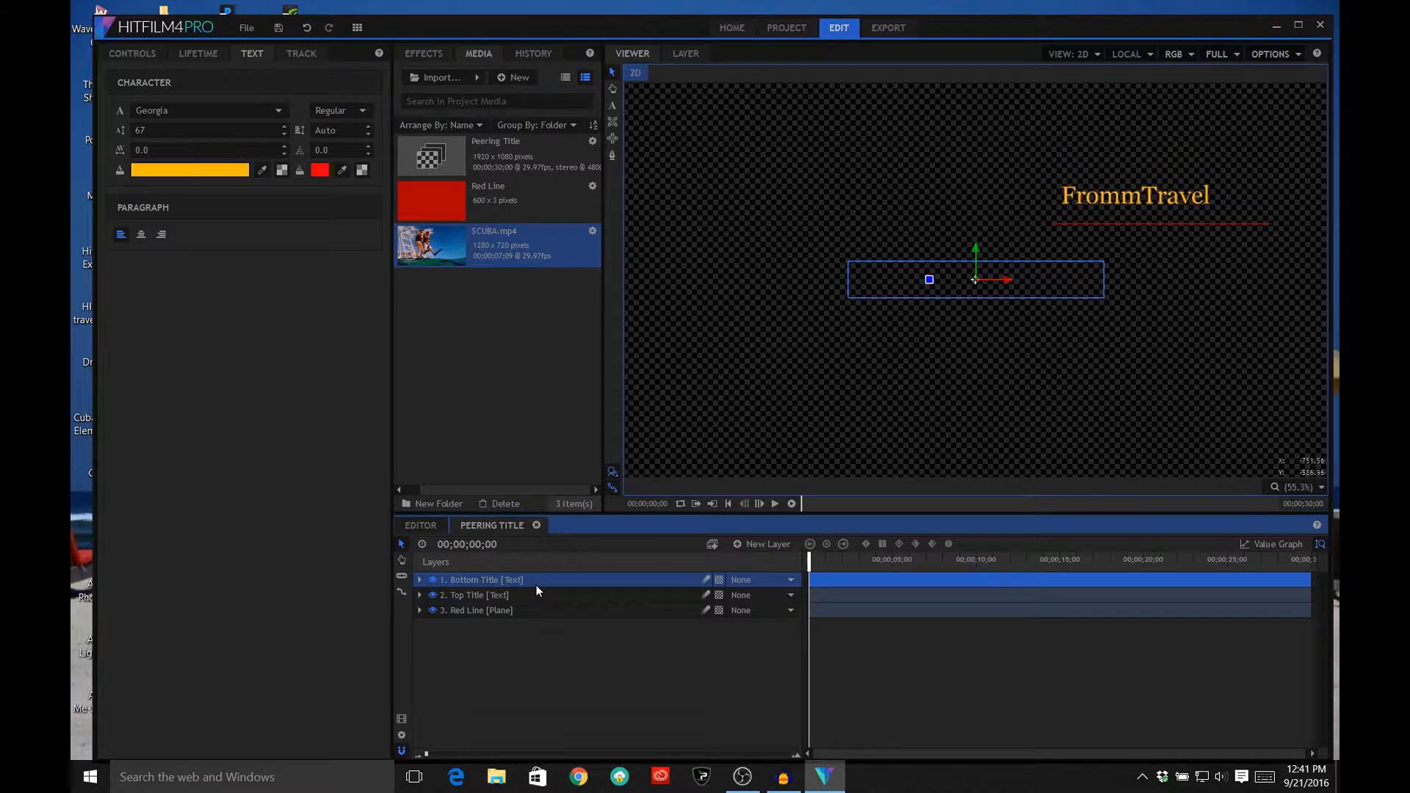
Step: Enter the text Worry Free Adventures in the Bottom Title text box
{"action": "left_click", "coordinate": [613, 105]}
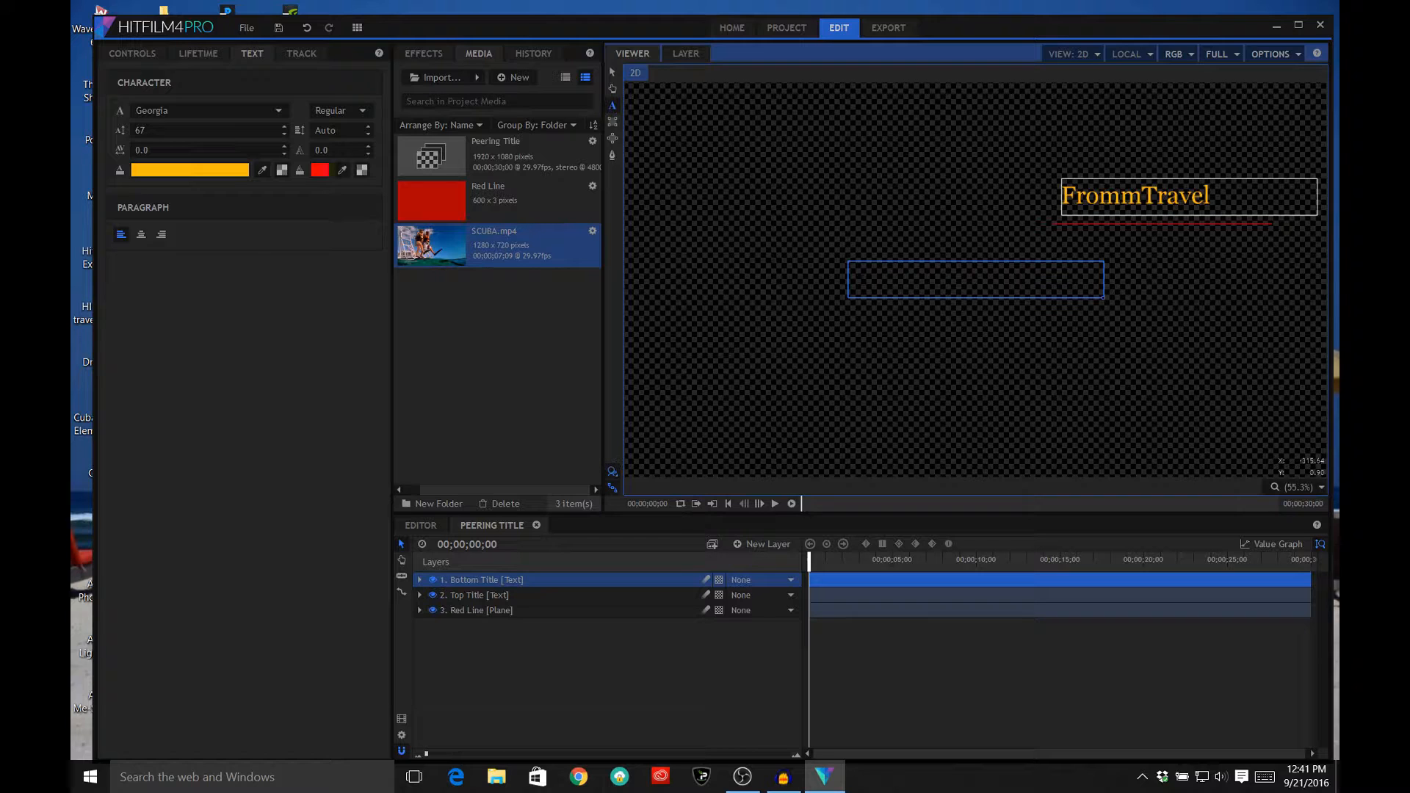
{"action": "type", "text": "Wprry Free A"}
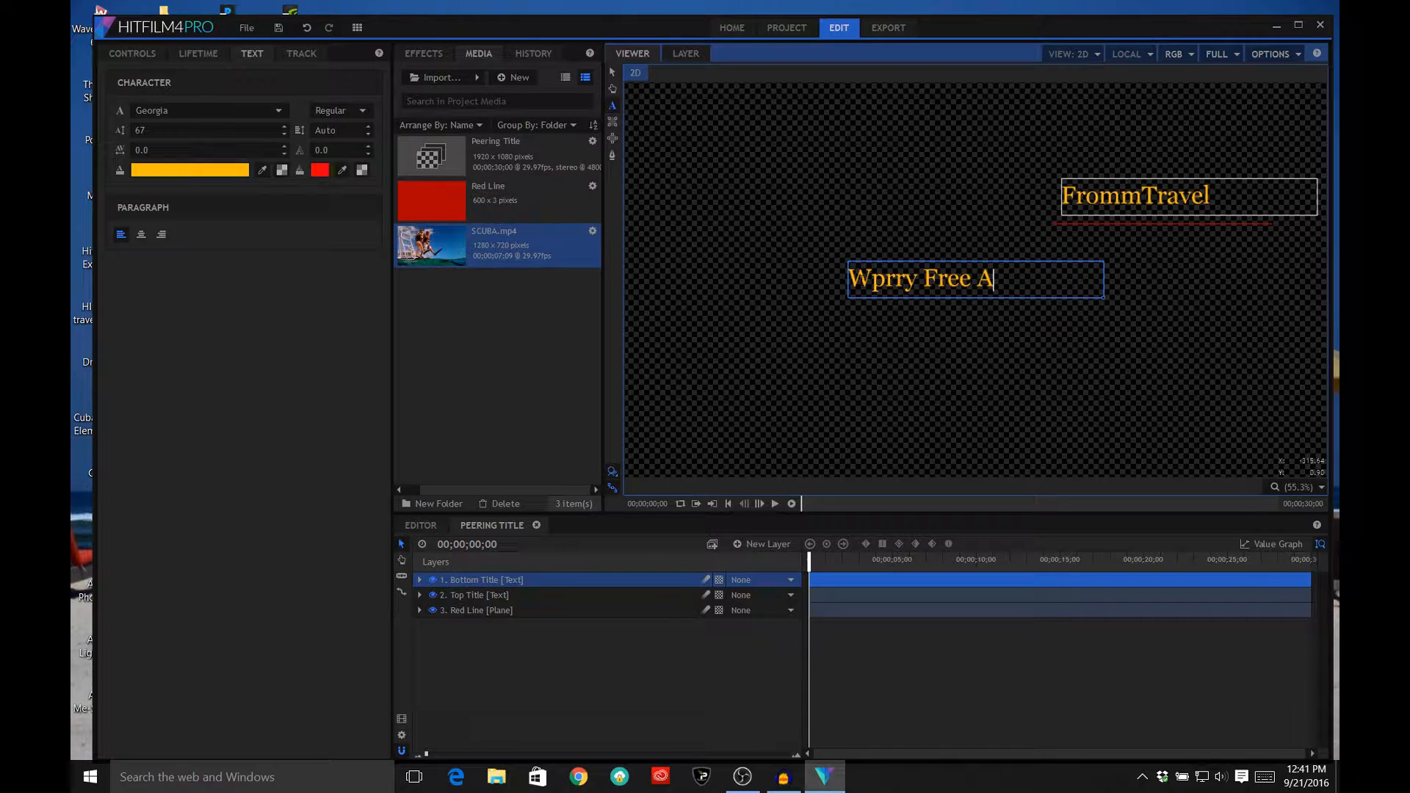
{"action": "type", "text": "dventure"}
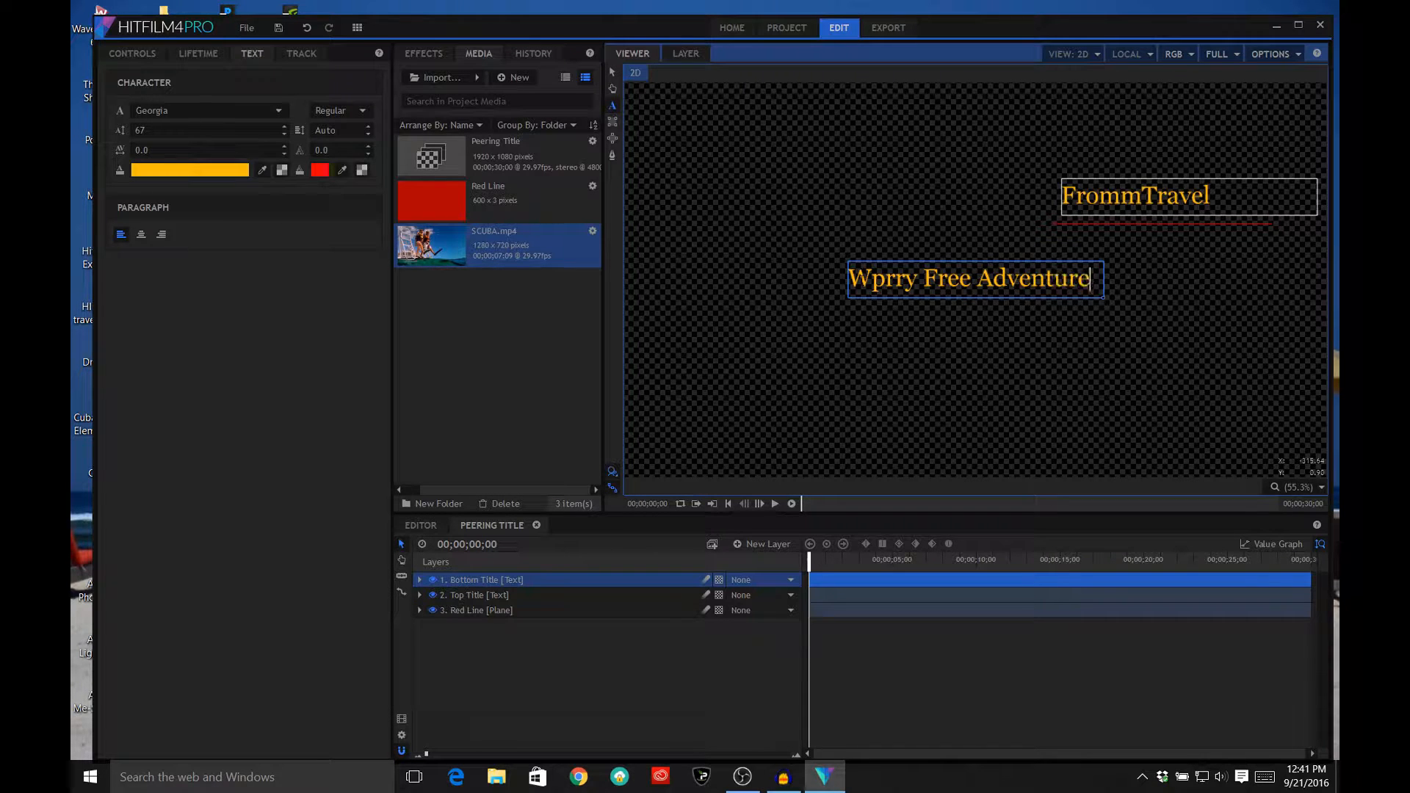
{"action": "type", "text": "s"}
{"action": "key", "text": "Left"}
{"action": "key", "text": "Left"}
{"action": "key", "text": "Left"}
{"action": "key", "text": "Left"}
{"action": "key", "text": "Left"}
{"action": "key", "text": "Left"}
{"action": "key", "text": "Left"}
{"action": "key", "text": "Left"}
{"action": "key", "text": "Left"}
{"action": "key", "text": "Left"}
{"action": "key", "text": "Left"}
{"action": "key", "text": "Left"}
{"action": "key", "text": "Left"}
{"action": "key", "text": "Left"}
{"action": "key", "text": "Left"}
{"action": "key", "text": "Left"}
{"action": "key", "text": "Left"}
{"action": "key", "text": "Left"}
{"action": "key", "text": "Left"}
{"action": "key", "text": "BackSpace"}
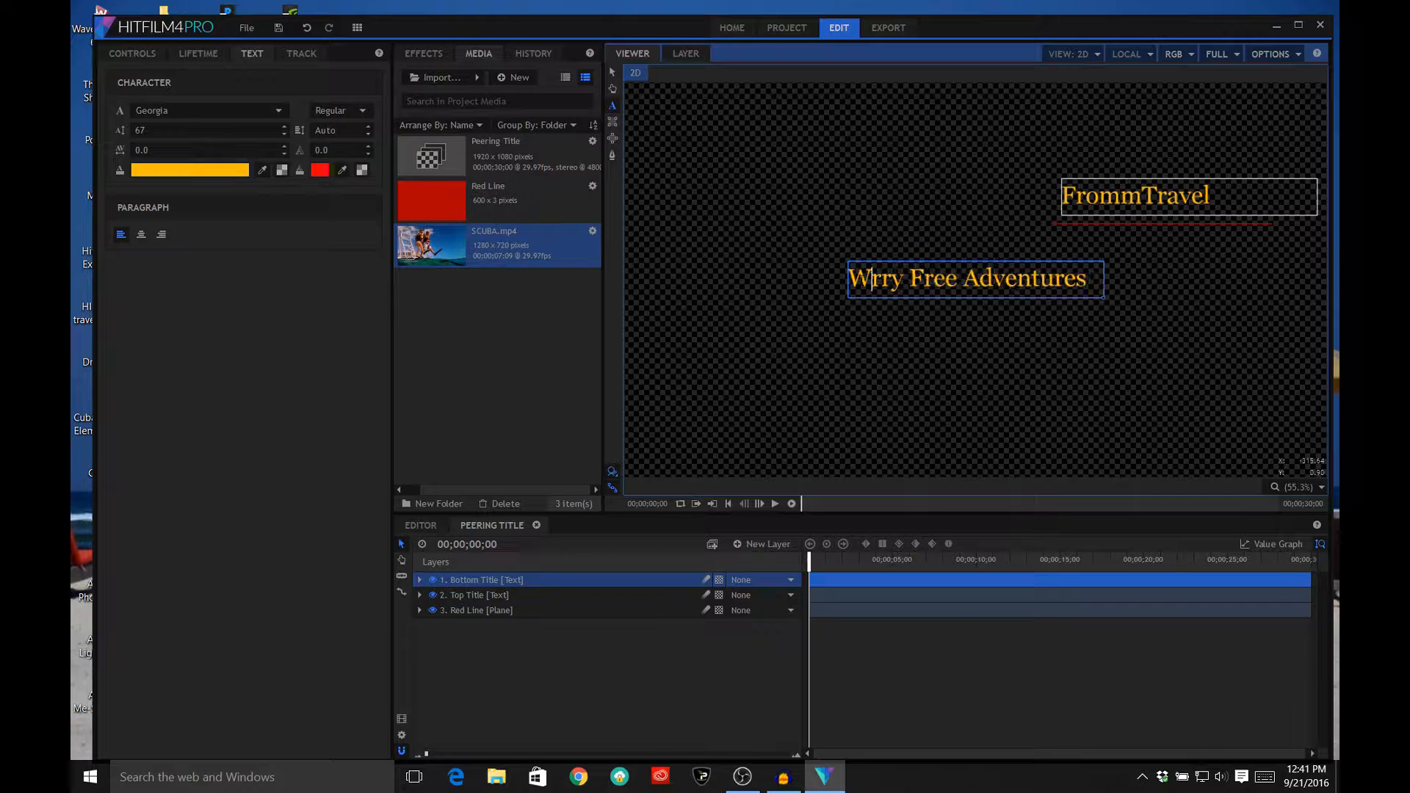
{"action": "type", "text": "o"}
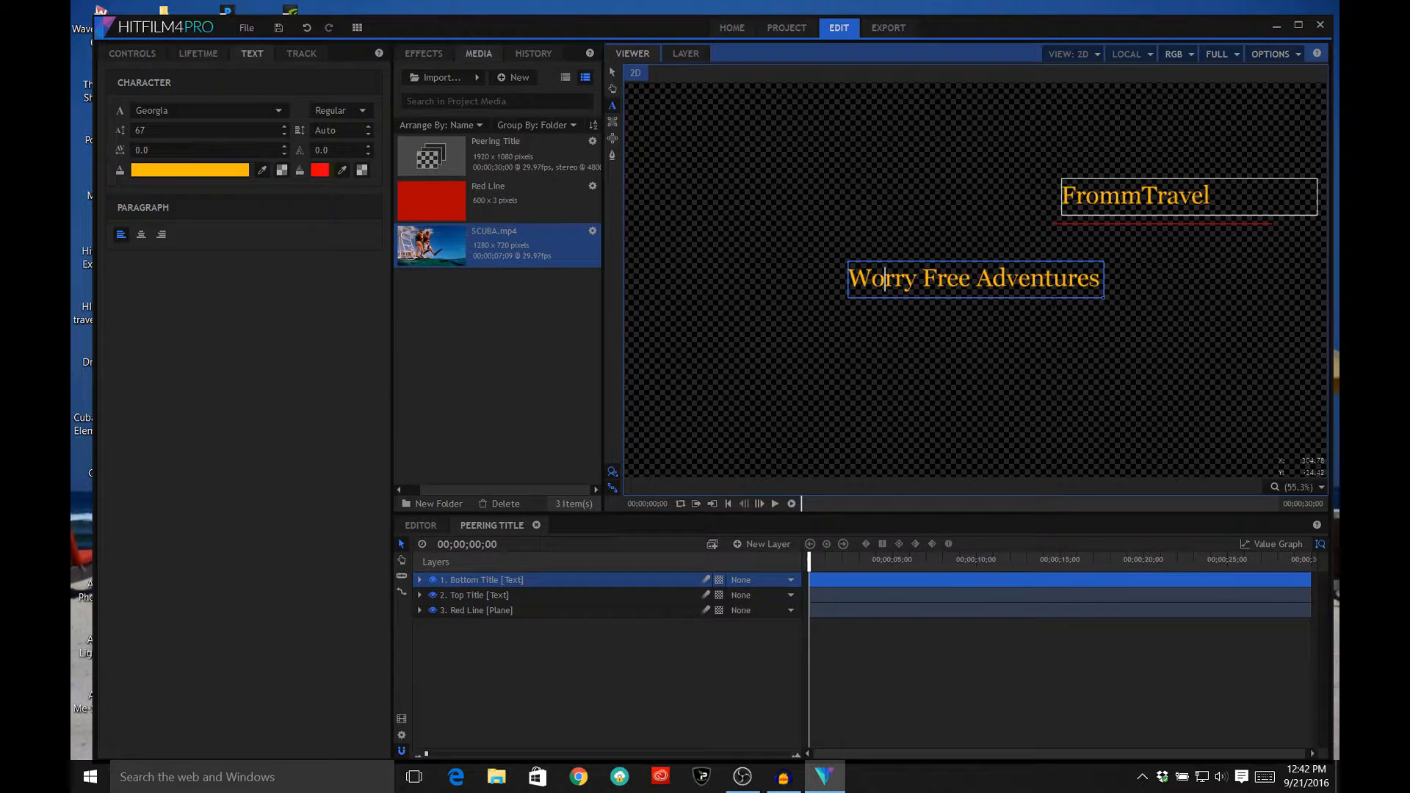
Step: Change the fill color of the whole Worry Free Adventures text to white #ffffff and move the text below the red line
{"action": "left_click_drag", "start_coordinate": [1100, 280], "coordinate": [846, 280]}
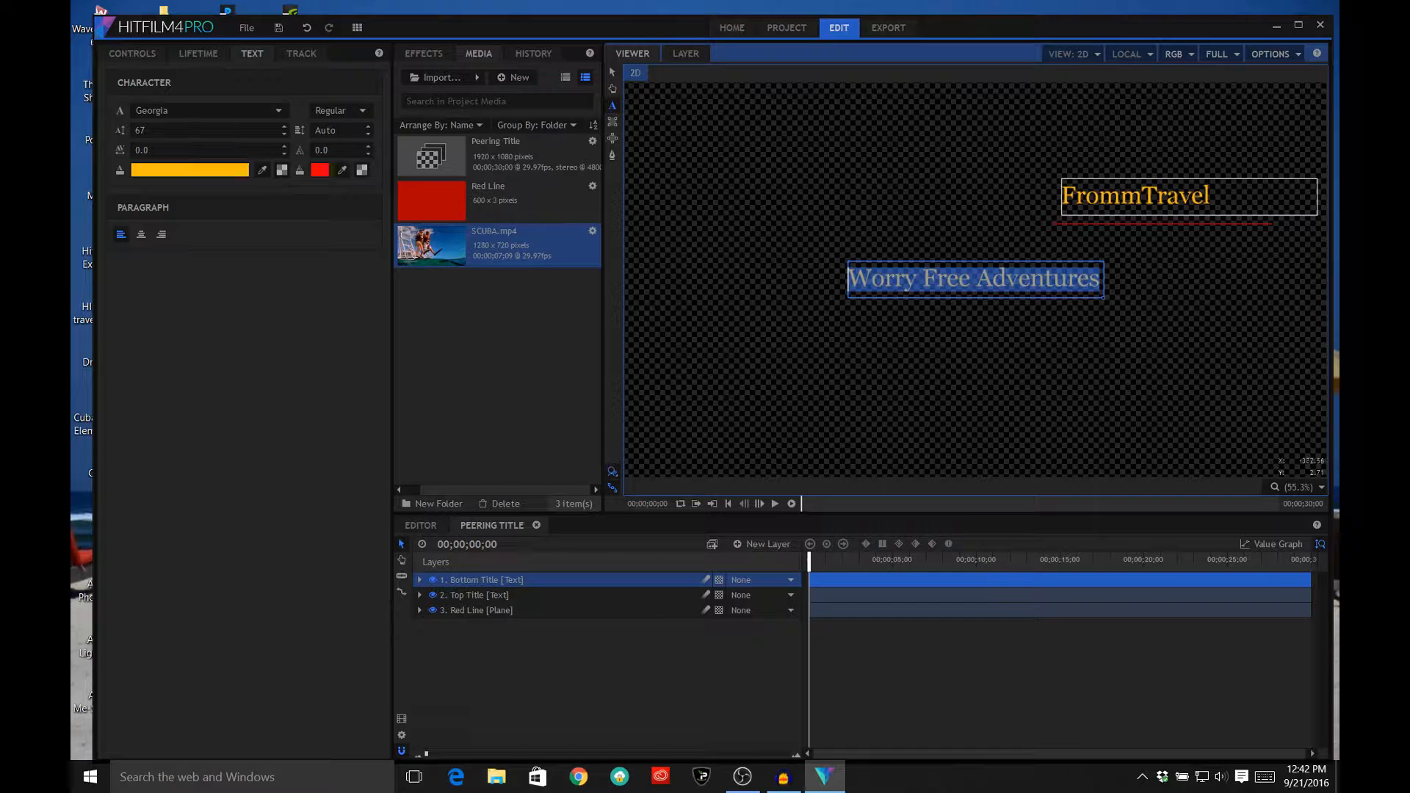
{"action": "left_click", "coordinate": [244, 172]}
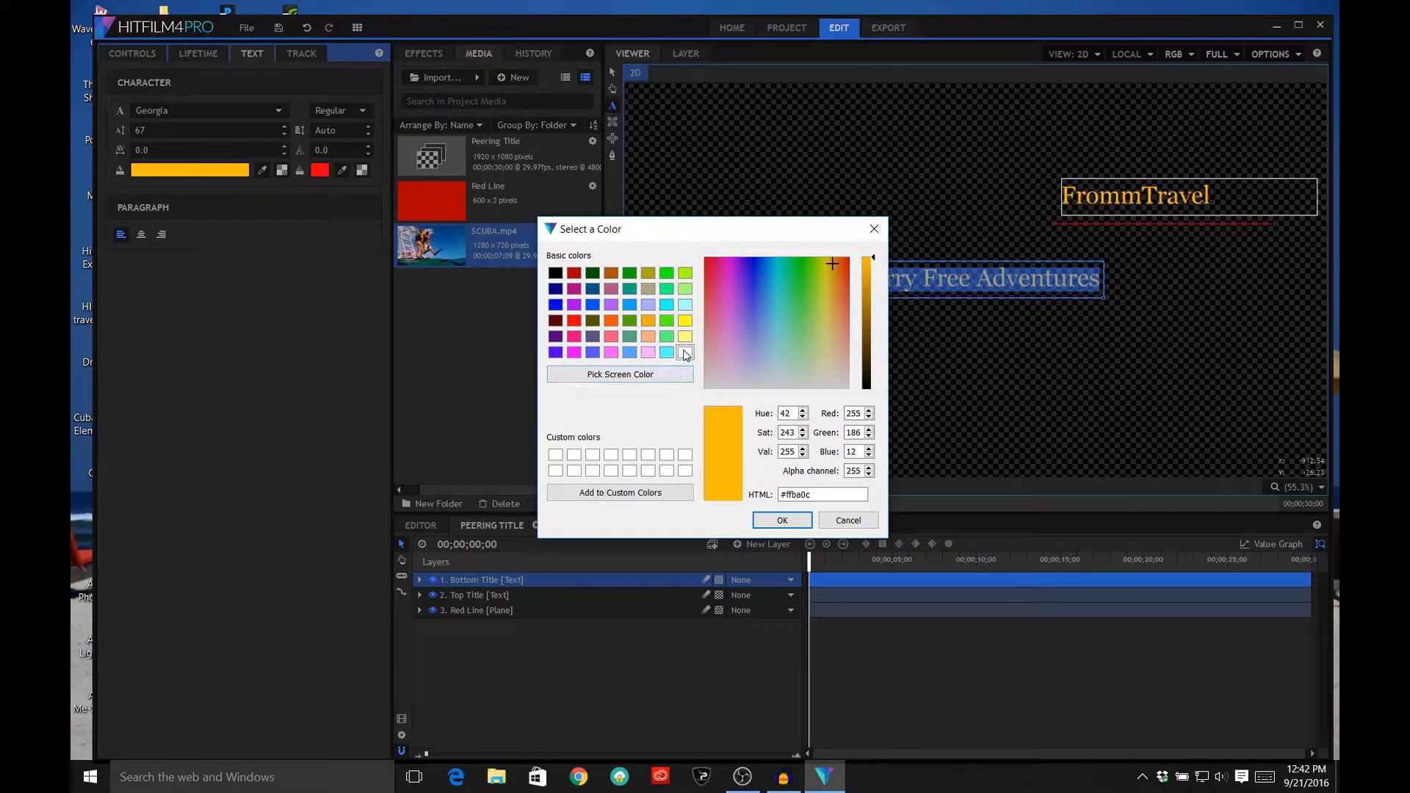
{"action": "left_click", "coordinate": [684, 353]}
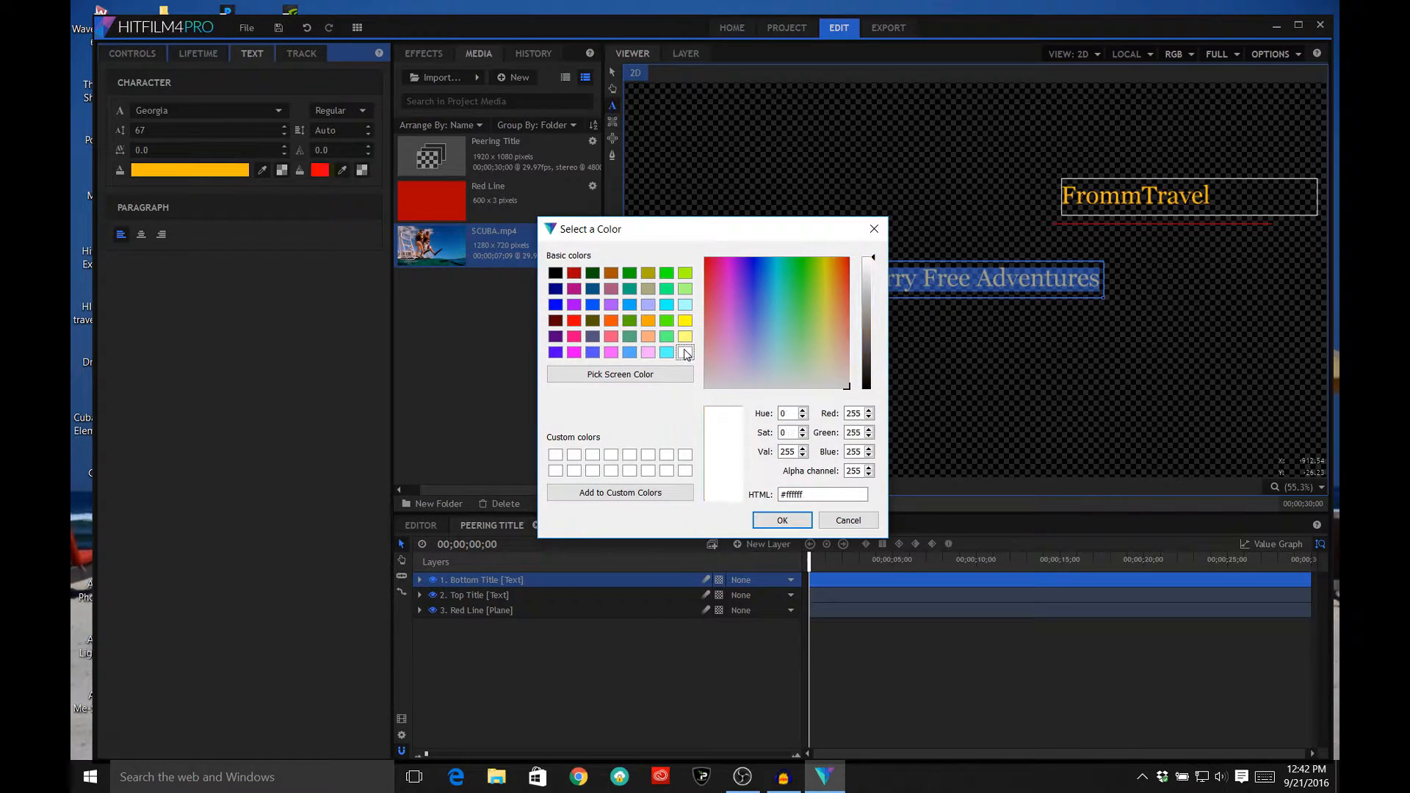
{"action": "left_click", "coordinate": [783, 520]}
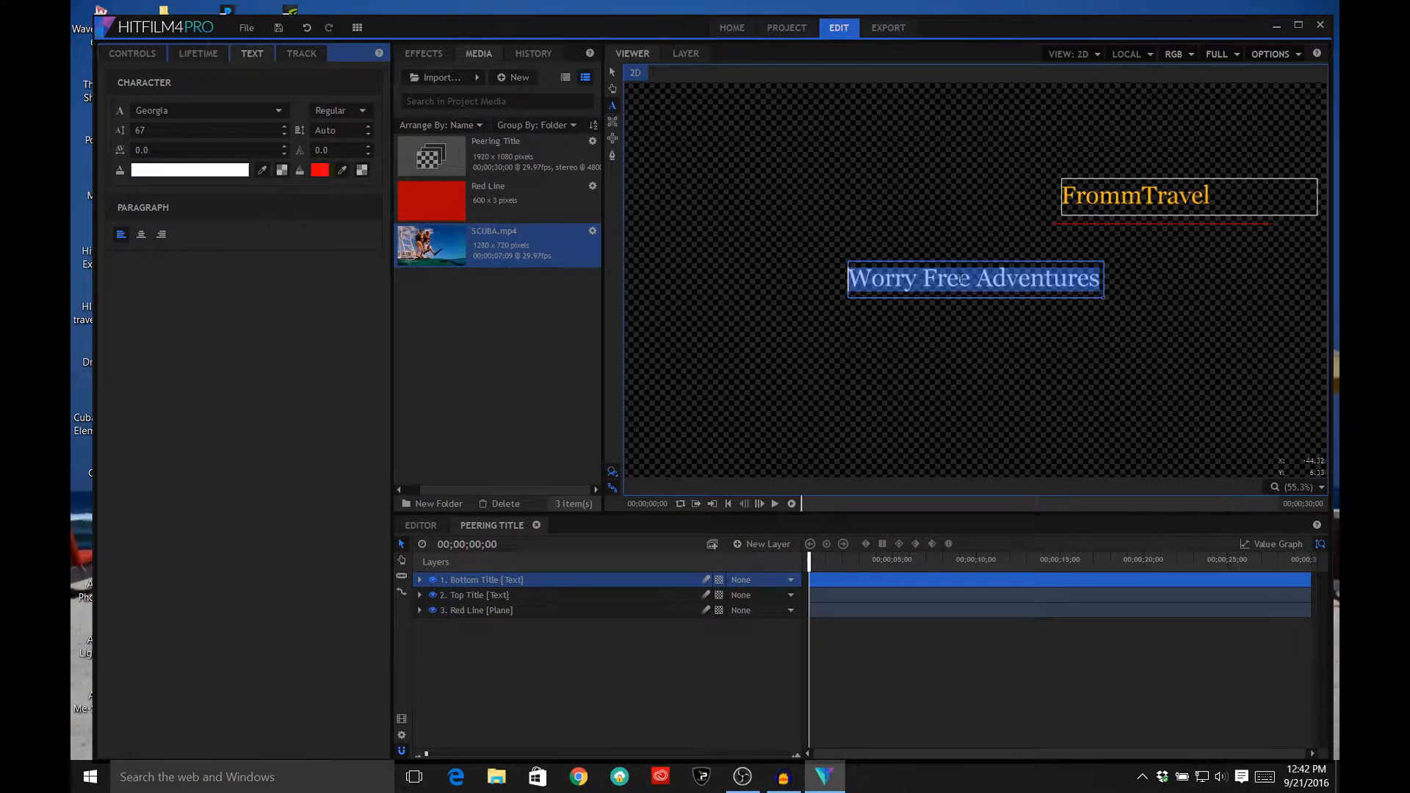
{"action": "left_click", "coordinate": [612, 71]}
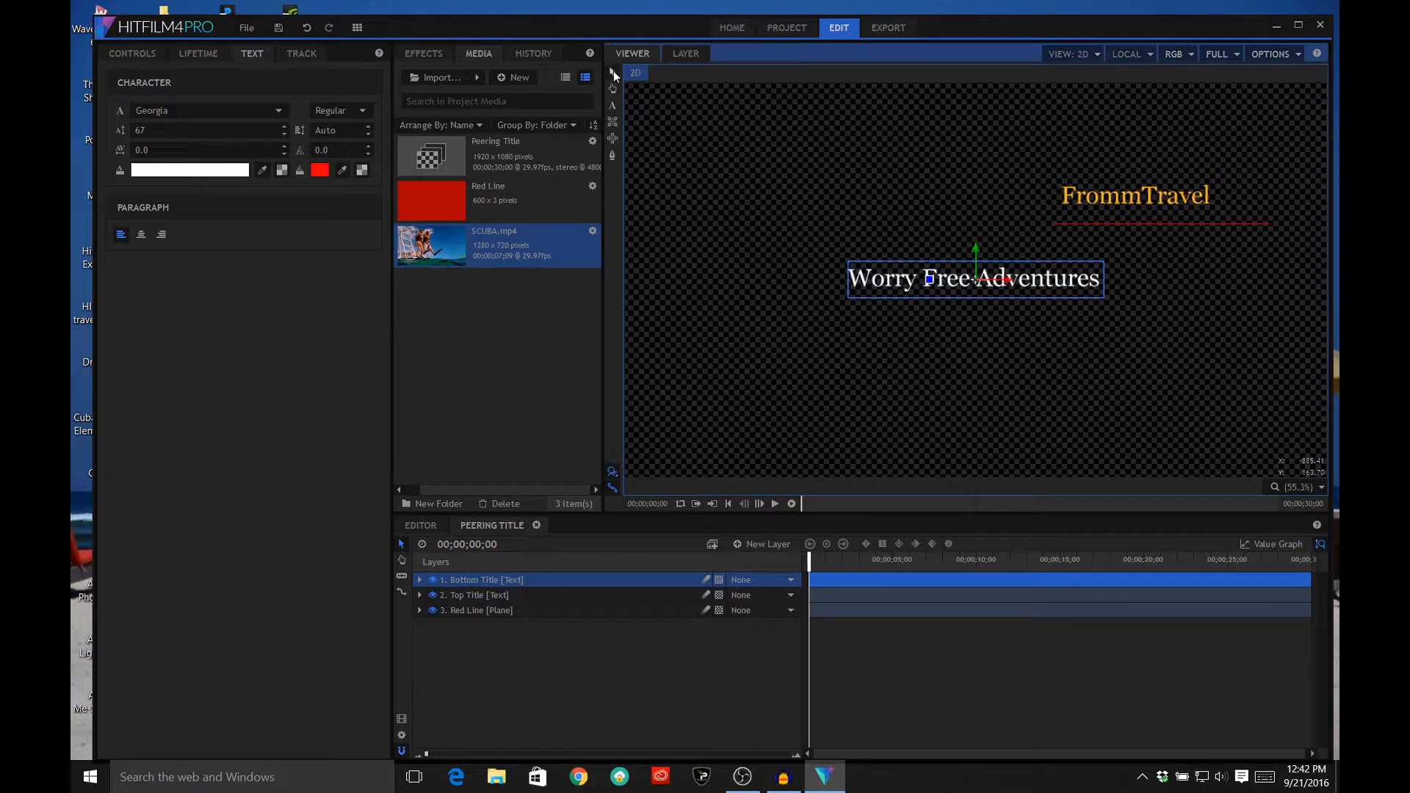
{"action": "left_click_drag", "start_coordinate": [962, 293], "coordinate": [1120, 279]}
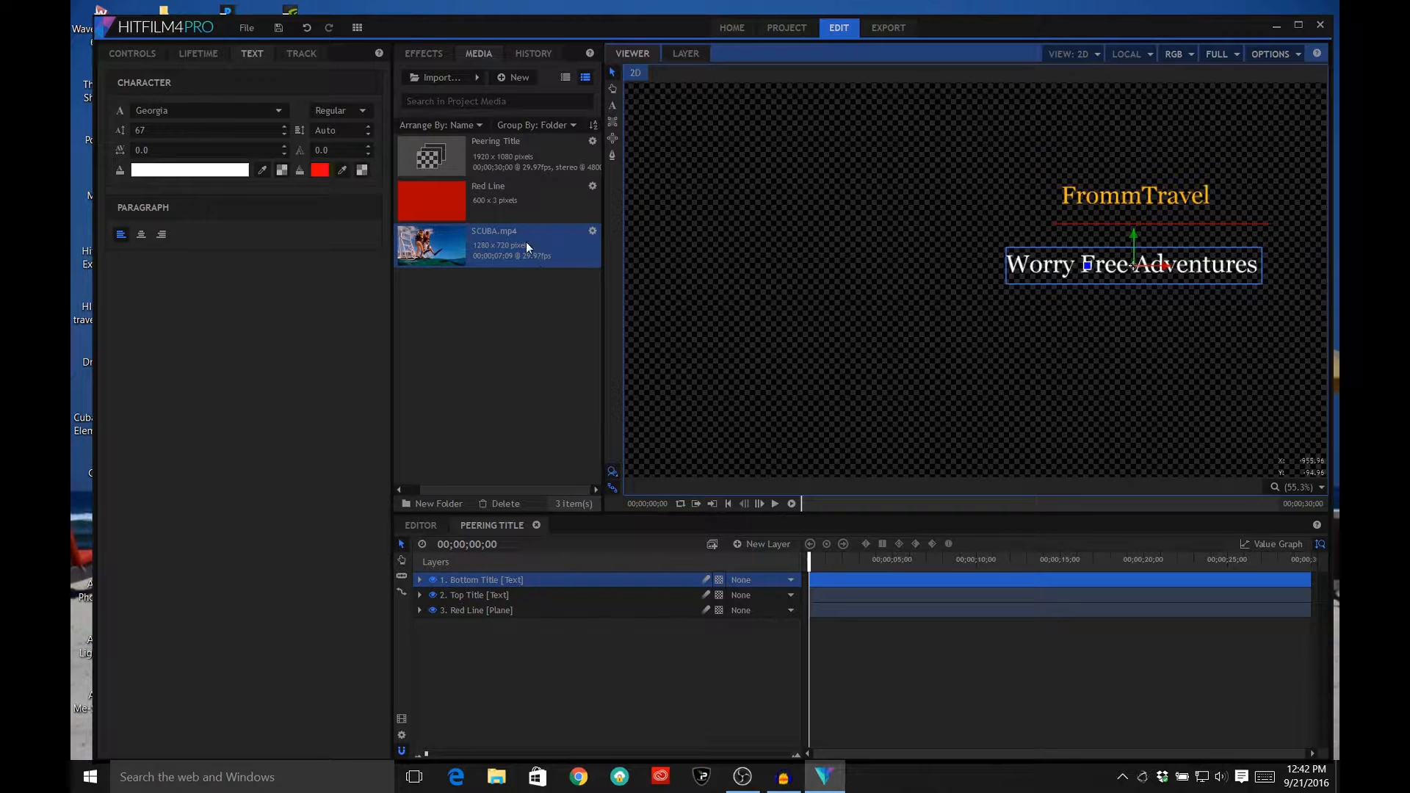
Step: Add SCUBA.mp4 as the lowest layer of the Peering Title composite and scale it up to fill the frame
{"action": "left_click_drag", "start_coordinate": [526, 241], "coordinate": [520, 628]}
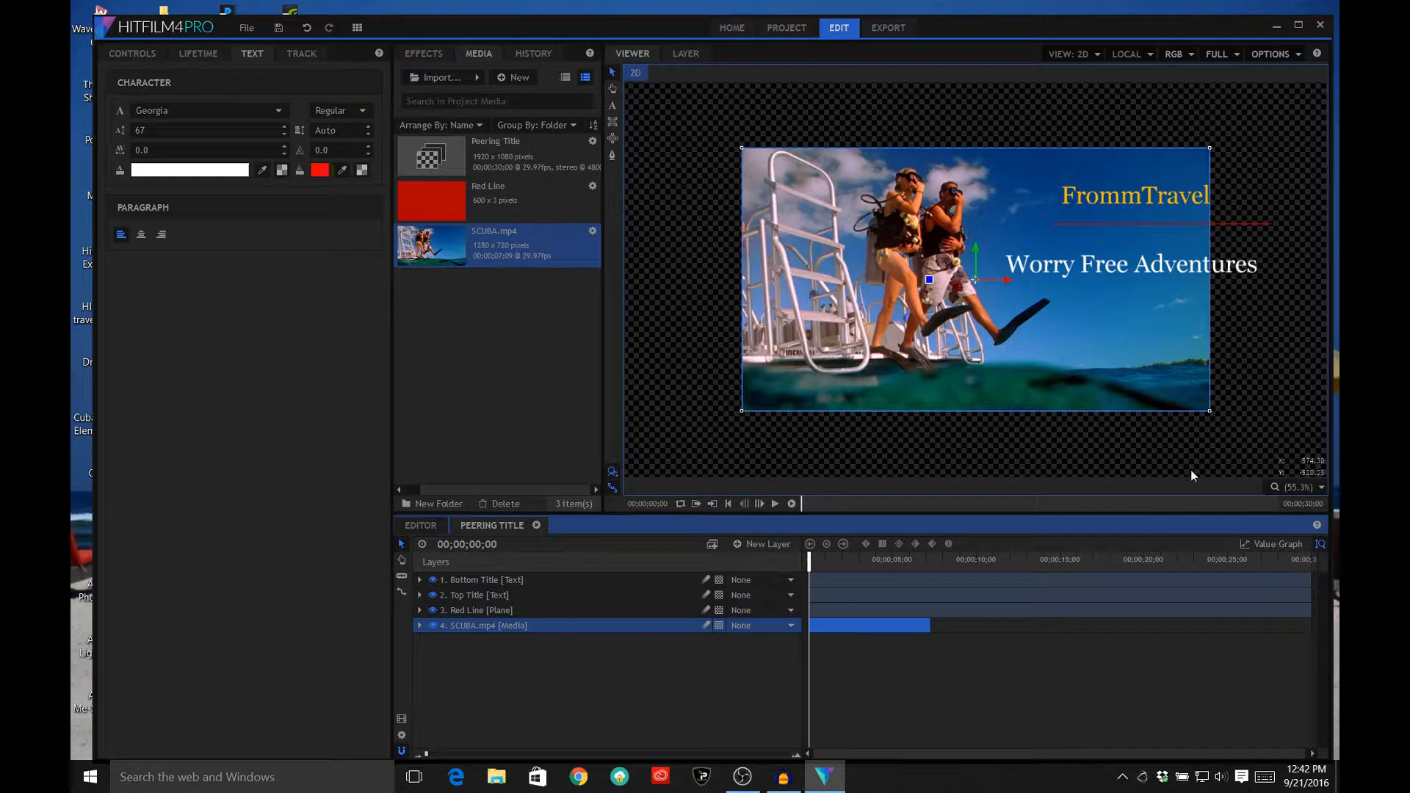
{"action": "left_click", "coordinate": [1211, 411]}
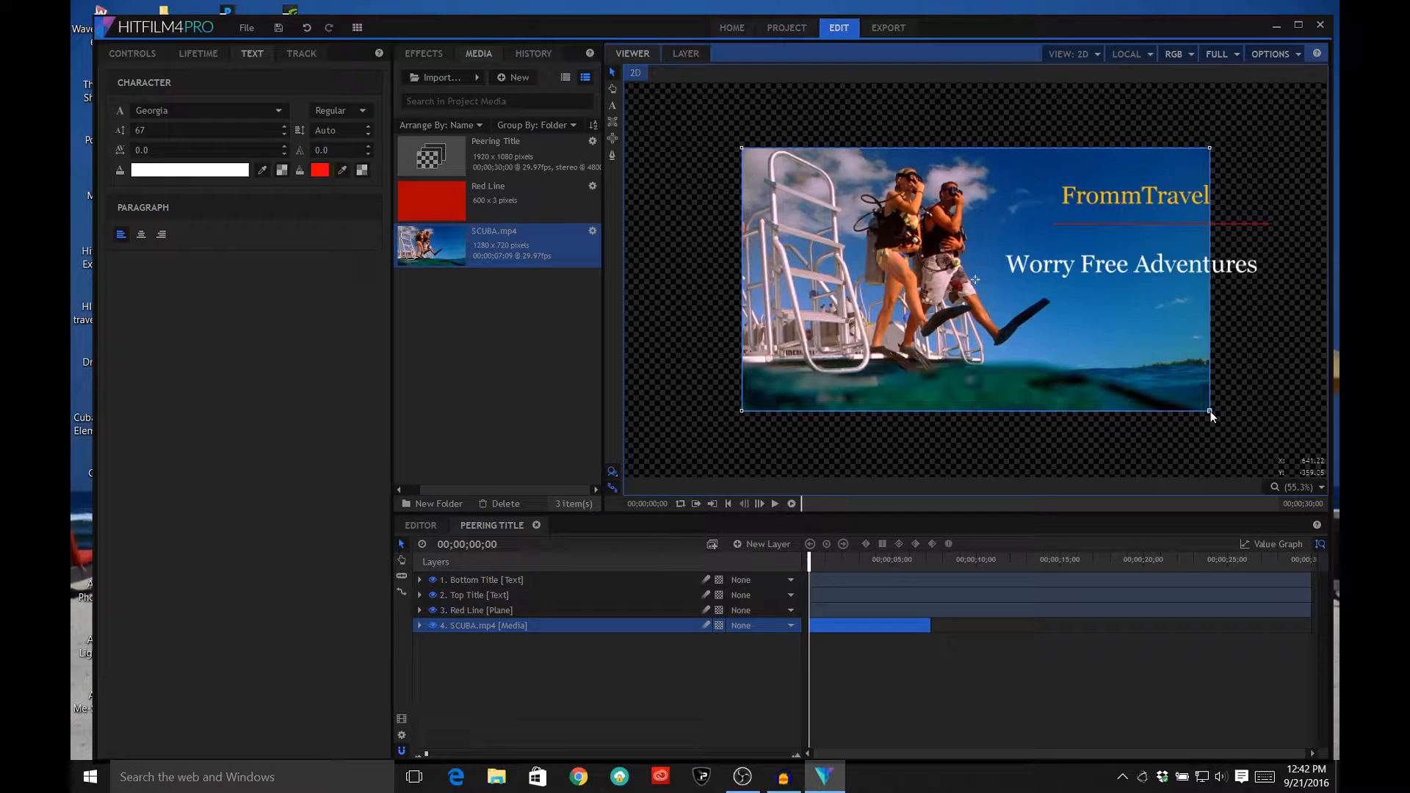
{"action": "left_click_drag", "start_coordinate": [1211, 412], "coordinate": [1329, 480]}
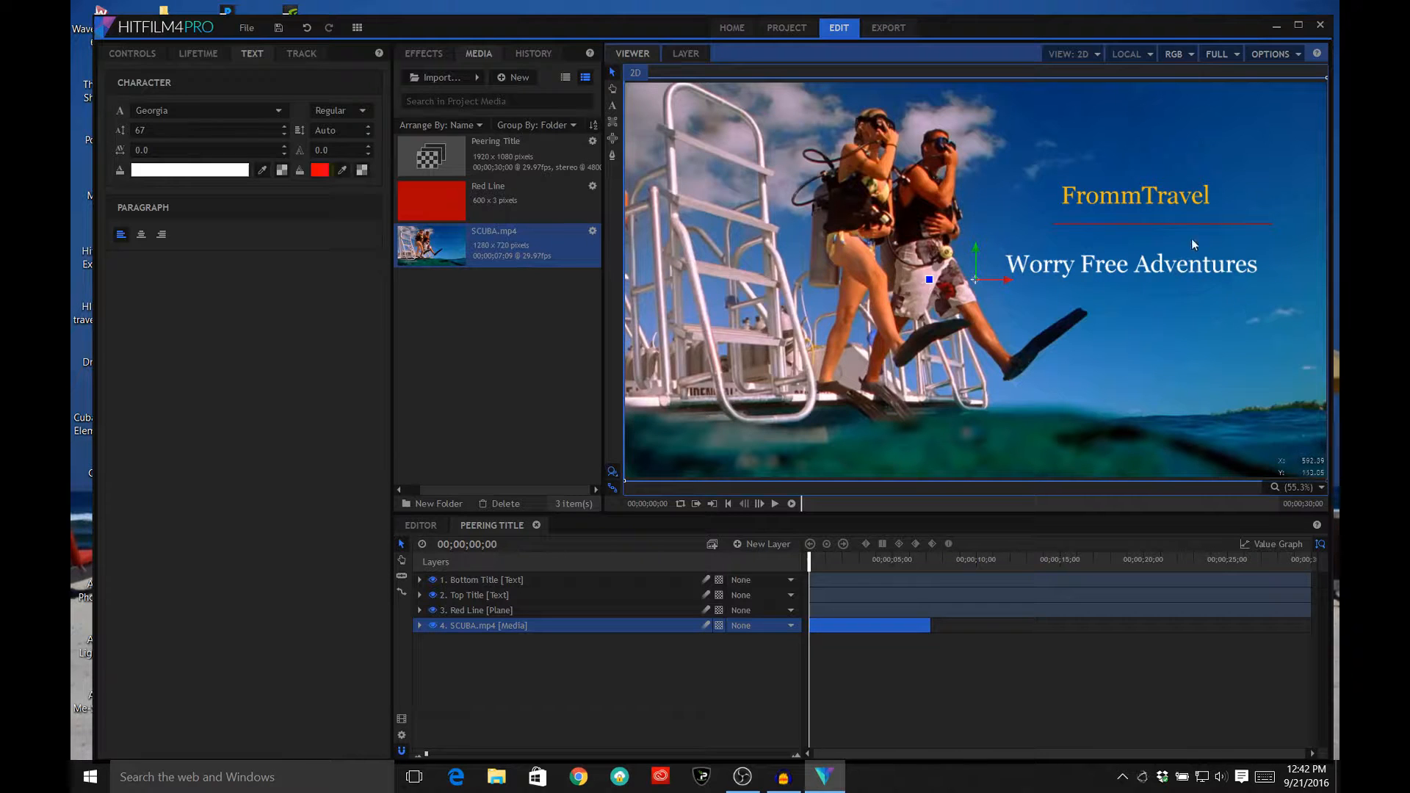
{"action": "left_click", "coordinate": [1139, 196]}
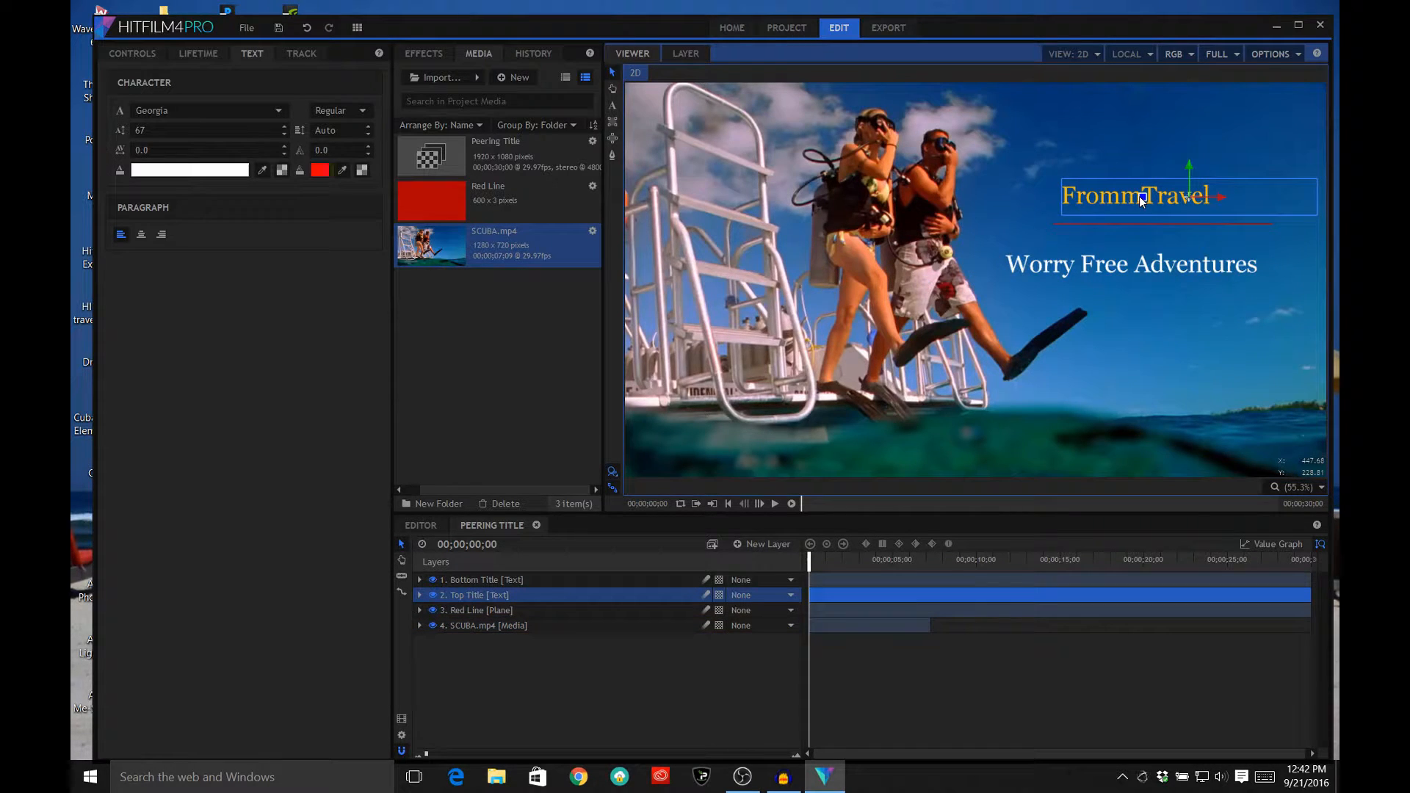
{"action": "left_click_drag", "start_coordinate": [1139, 196], "coordinate": [1140, 195]}
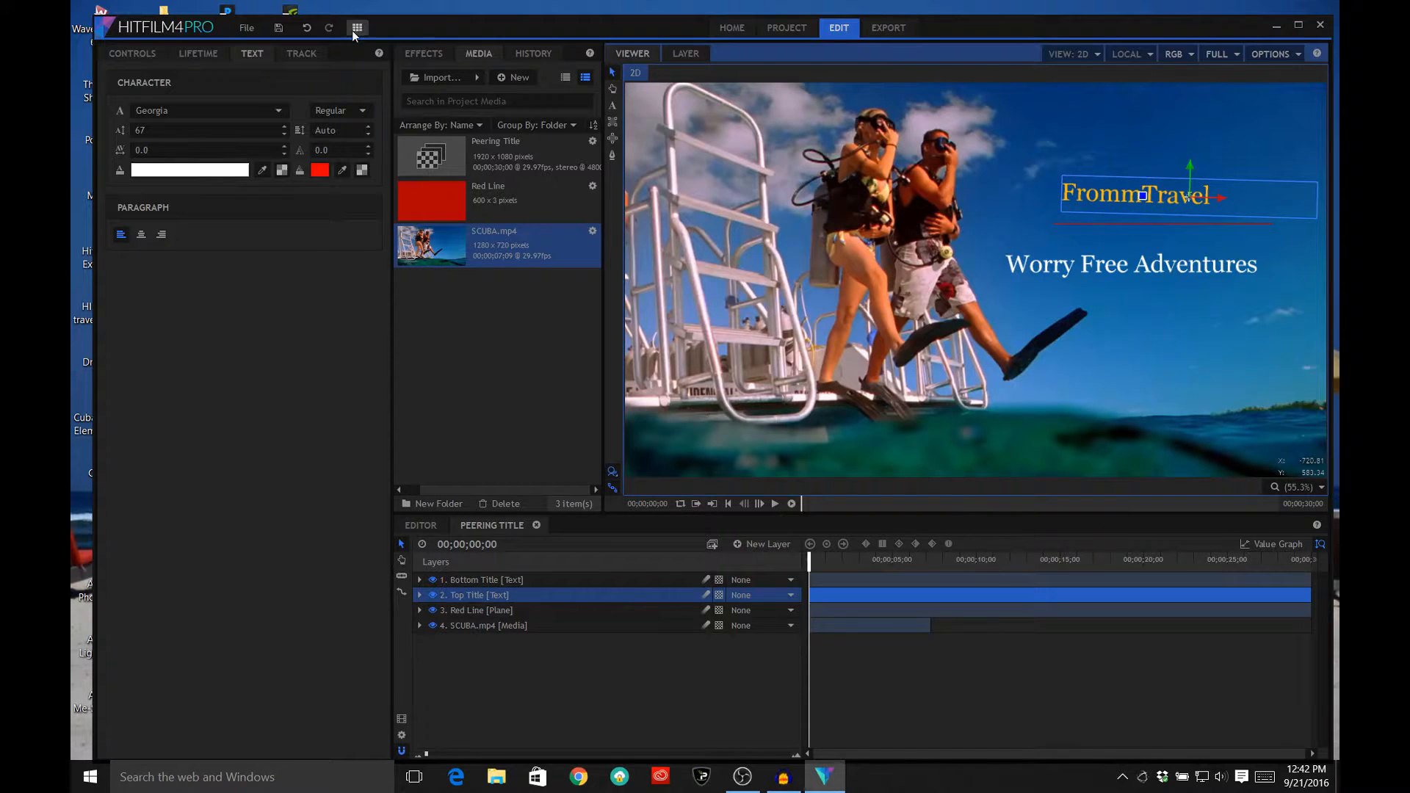
{"action": "left_click", "coordinate": [307, 27]}
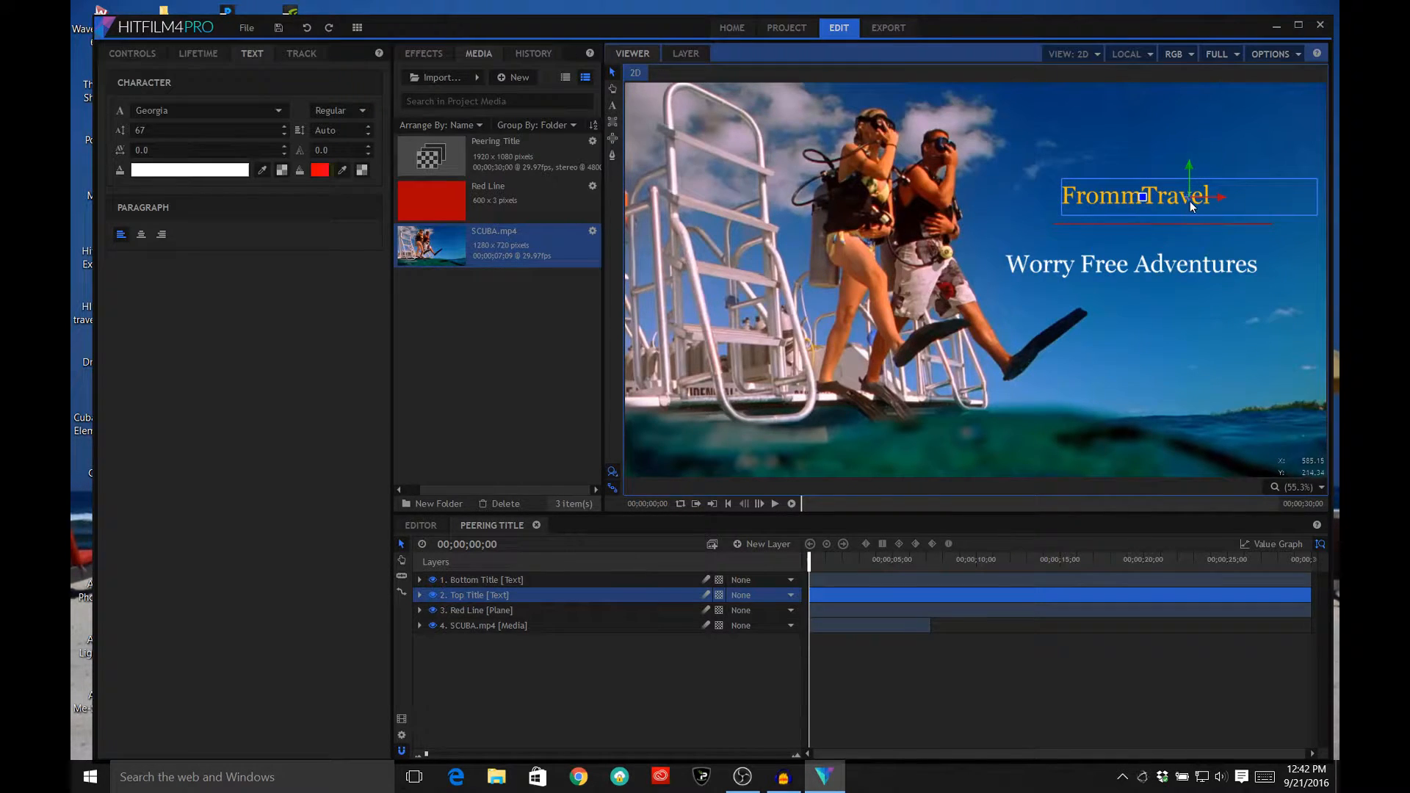
Step: Move the FrommTravel text to about 620, 188, directly above the red line, and Worry Free Adventures to about 485, 105, directly below it
{"action": "left_click_drag", "start_coordinate": [1191, 198], "coordinate": [1206, 216]}
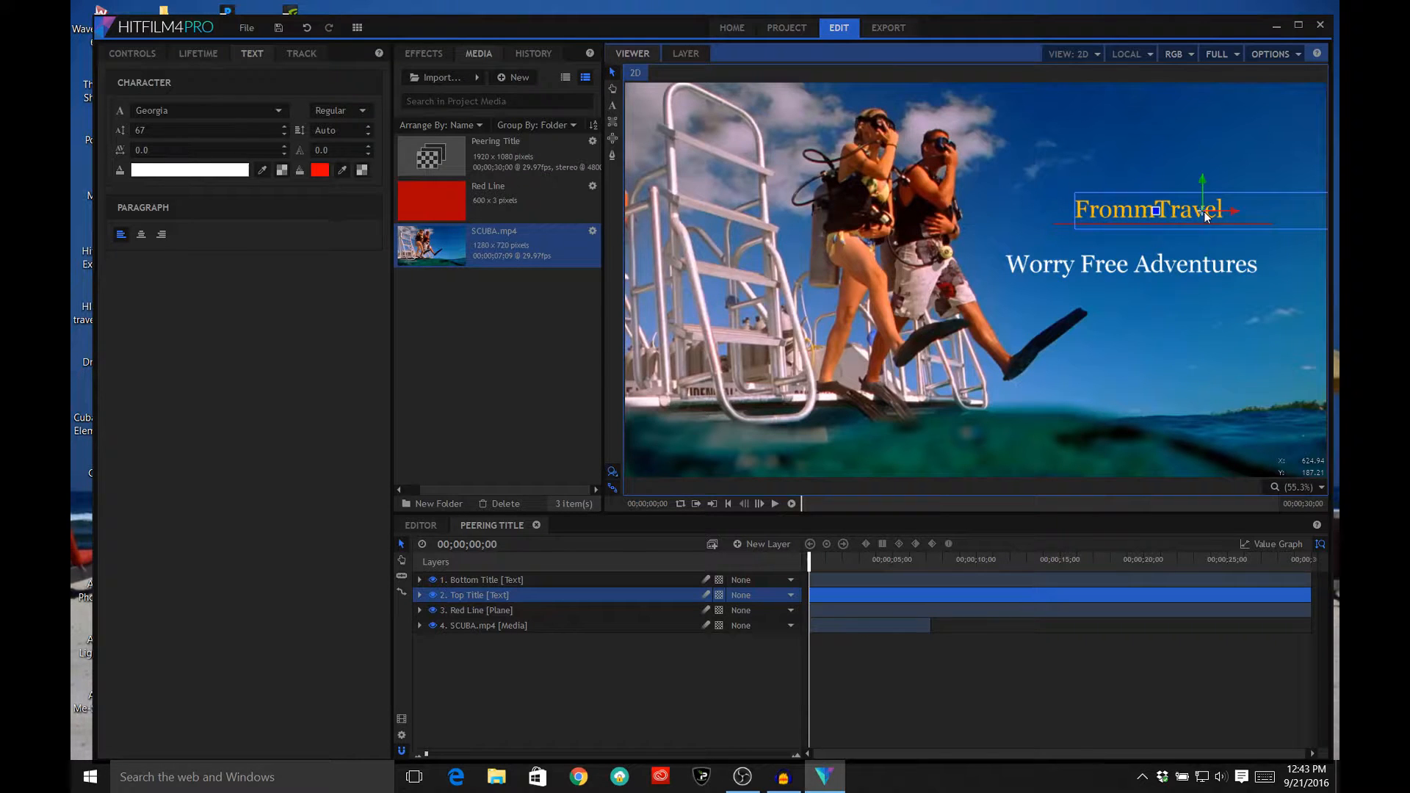
{"action": "left_click", "coordinate": [1159, 276]}
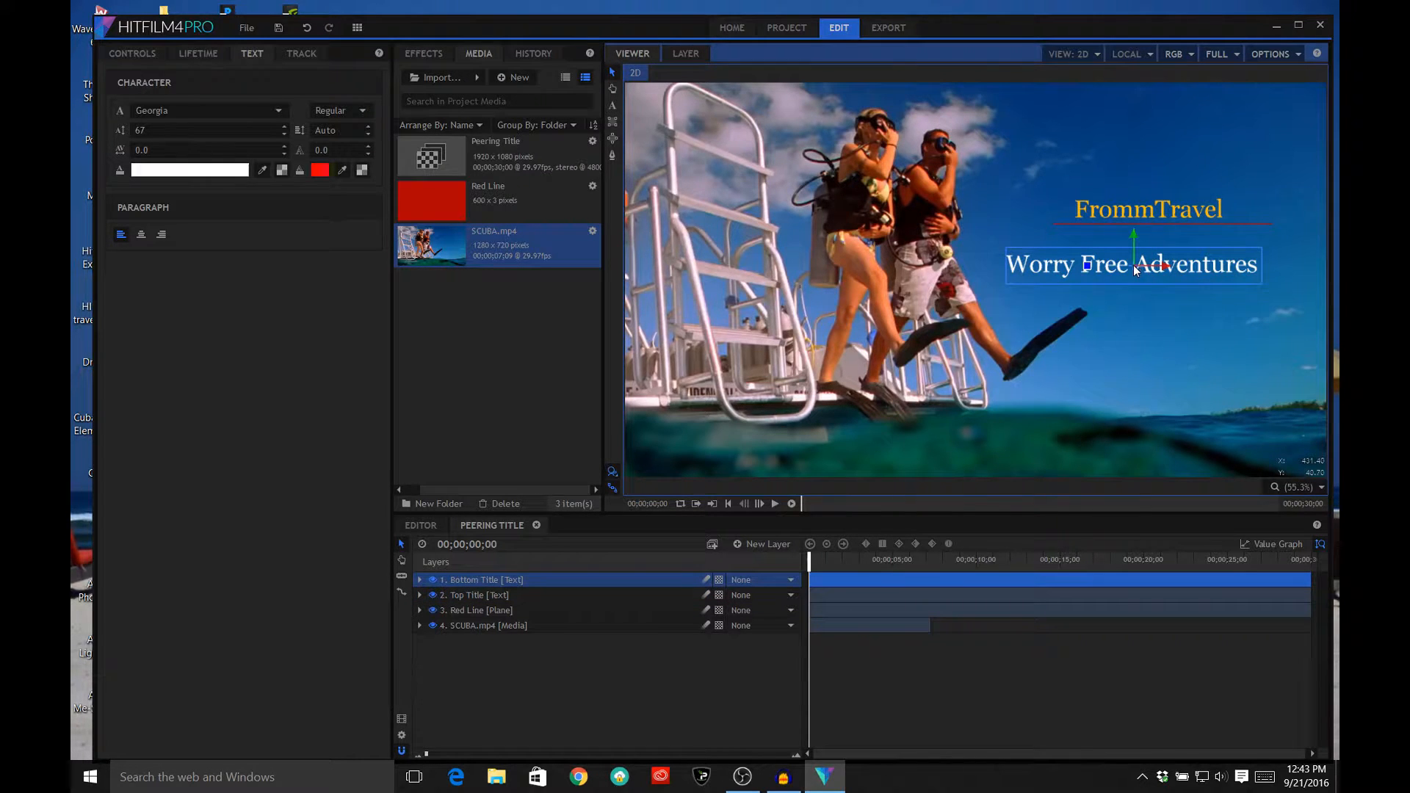
{"action": "left_click_drag", "start_coordinate": [1143, 275], "coordinate": [1153, 240]}
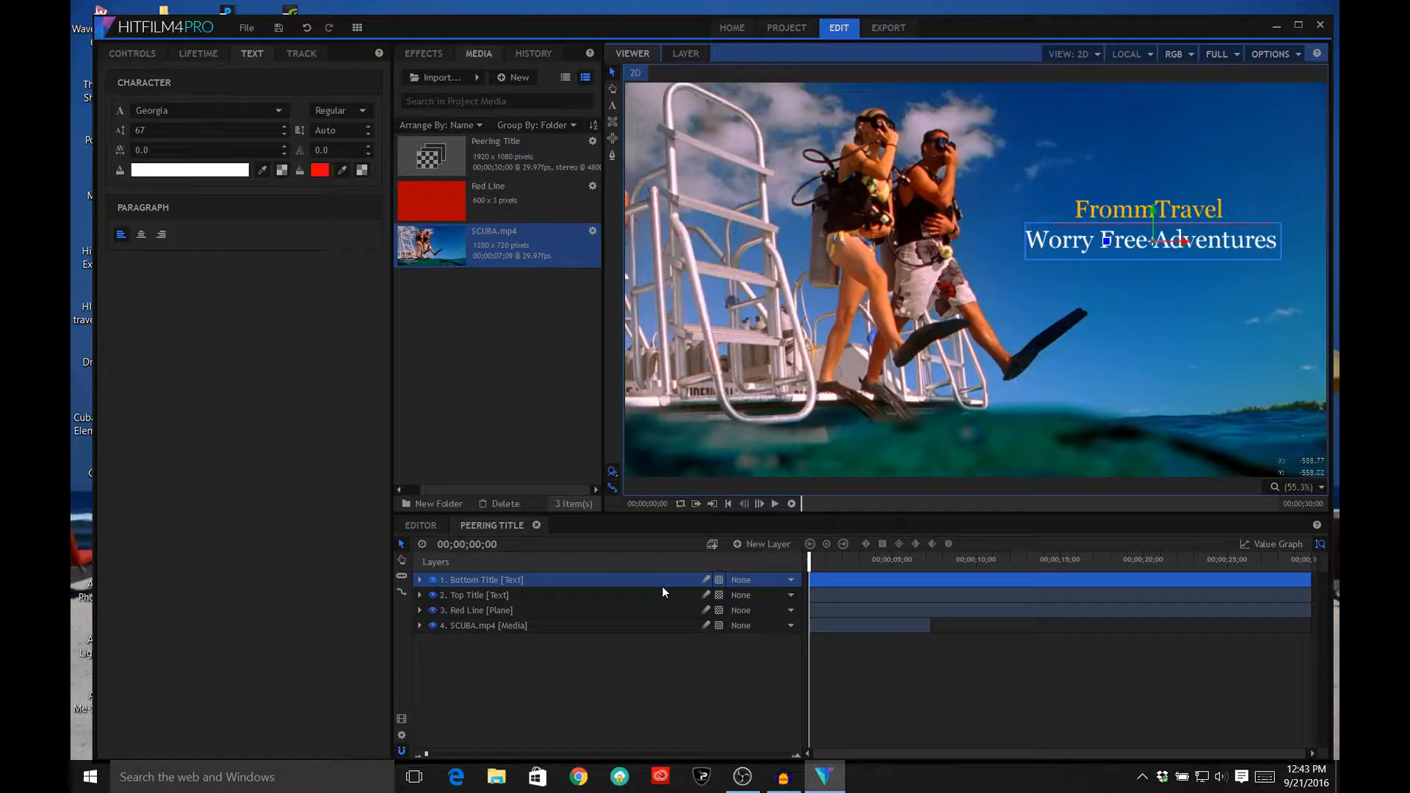
Step: Set the playhead to 00;00;02;00 and add a Position keyframe to the Top Title layer there
{"action": "left_click_drag", "start_coordinate": [810, 563], "coordinate": [844, 564]}
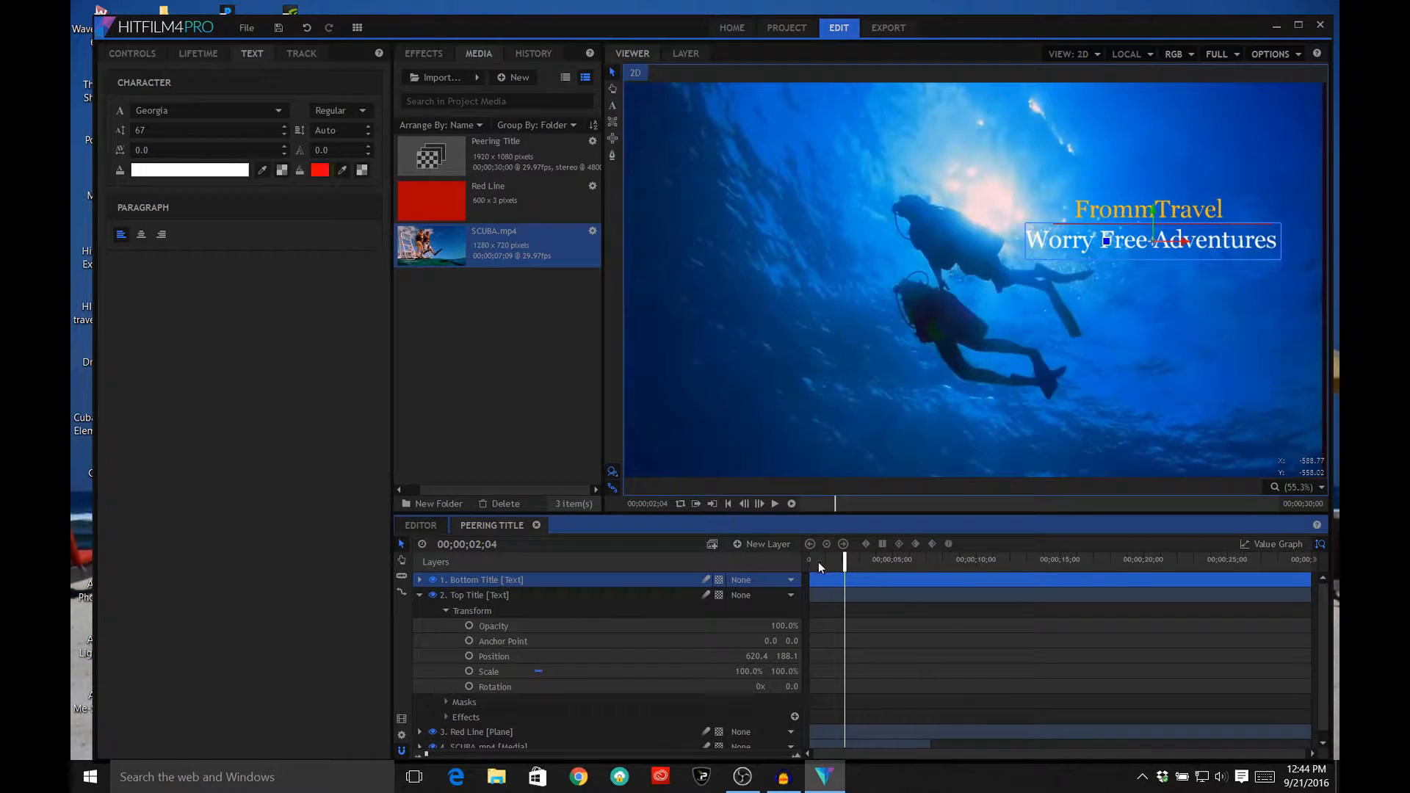
{"action": "left_click", "coordinate": [746, 504]}
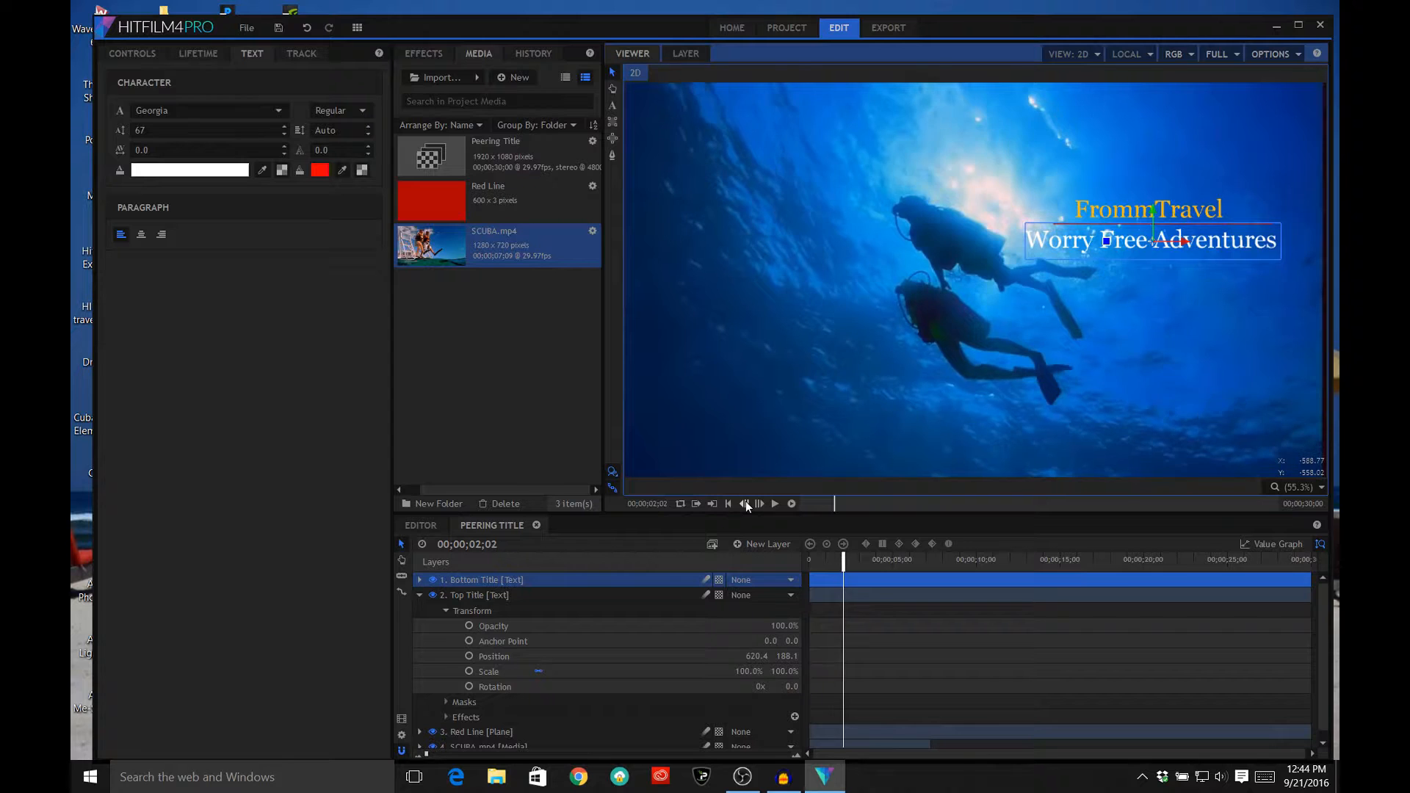
{"action": "left_click", "coordinate": [746, 503]}
{"action": "left_click", "coordinate": [746, 504]}
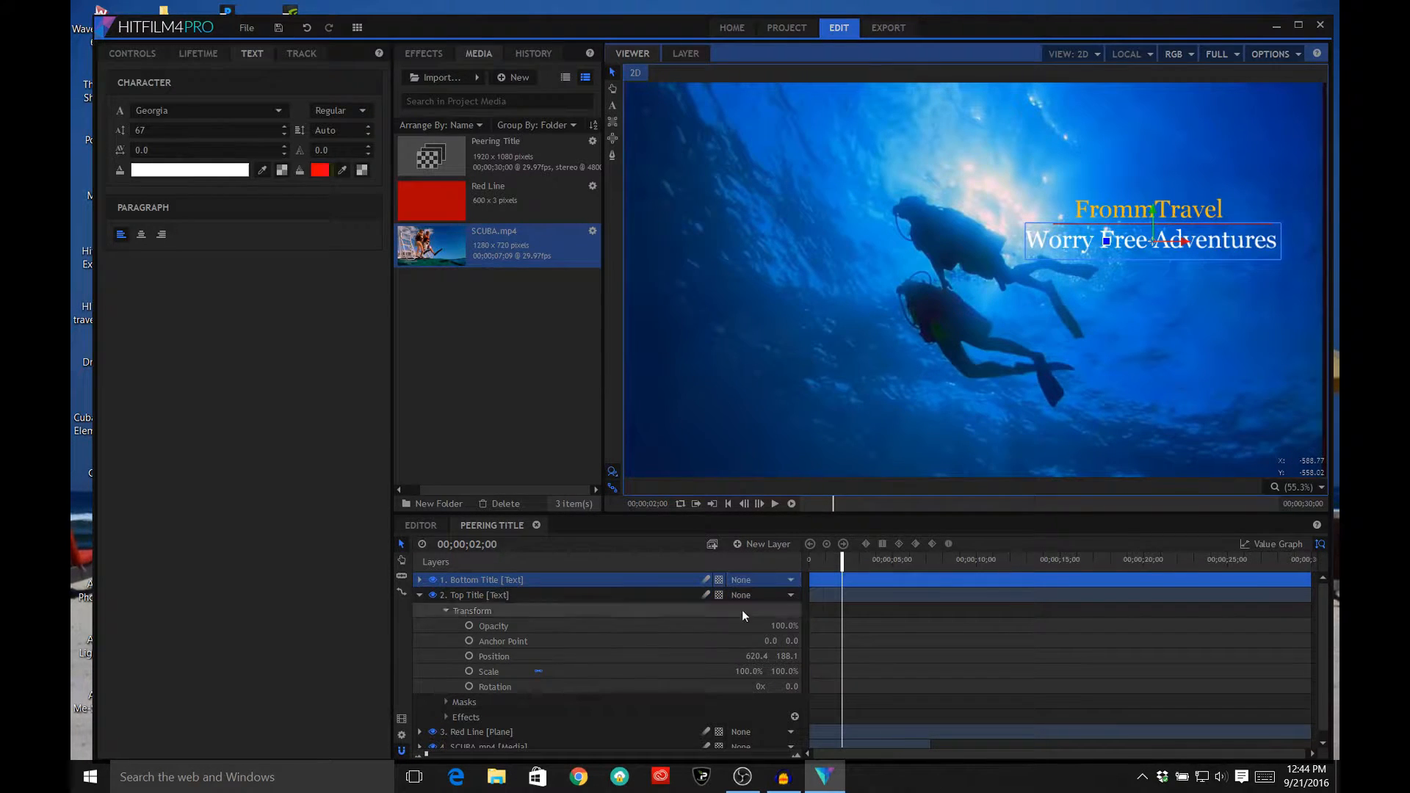
{"action": "left_click", "coordinate": [469, 657]}
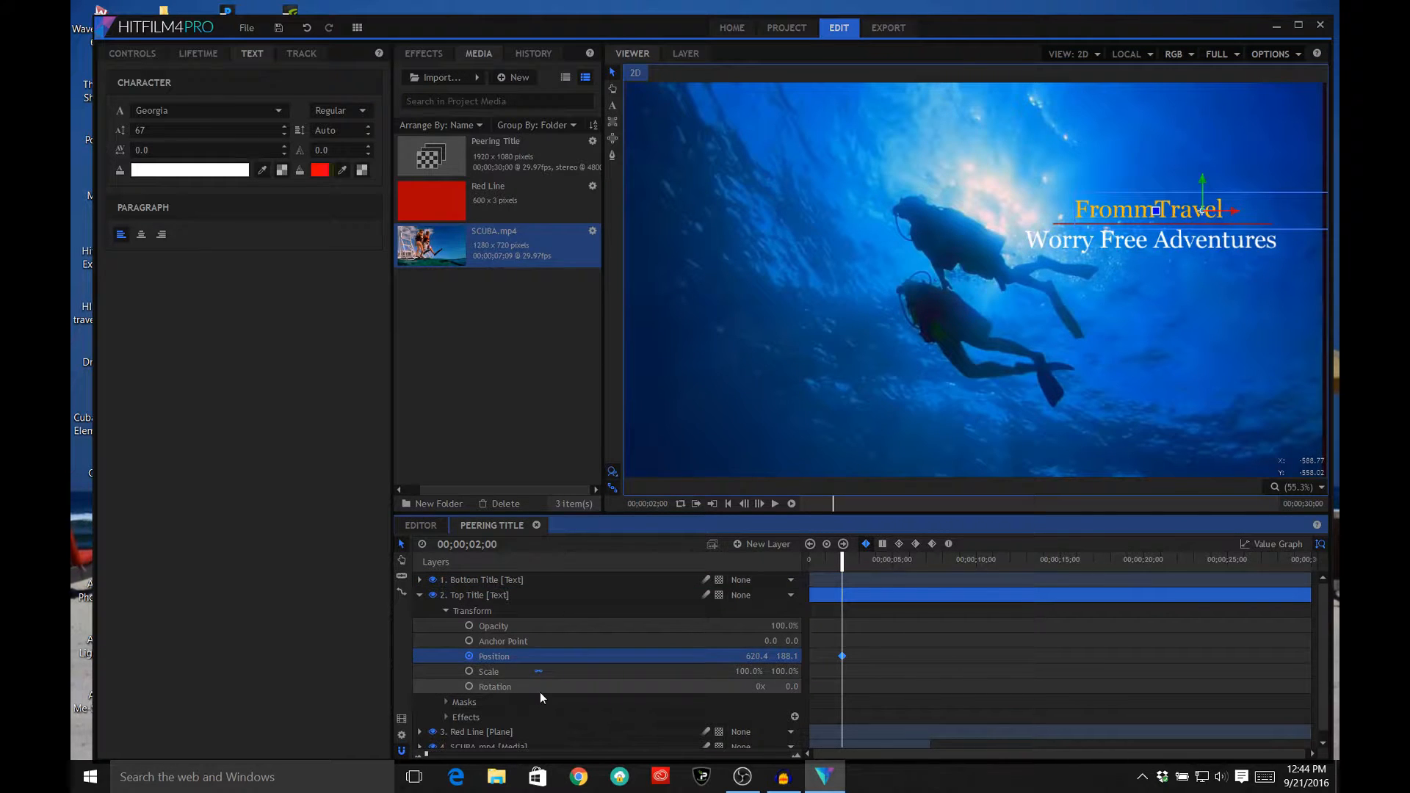
Step: Add a Position keyframe to the Bottom Title layer at 00;00;02;00 and collapse that layer's properties
{"action": "scroll", "coordinate": [544, 693], "scroll_direction": "down", "scroll_amount": 1}
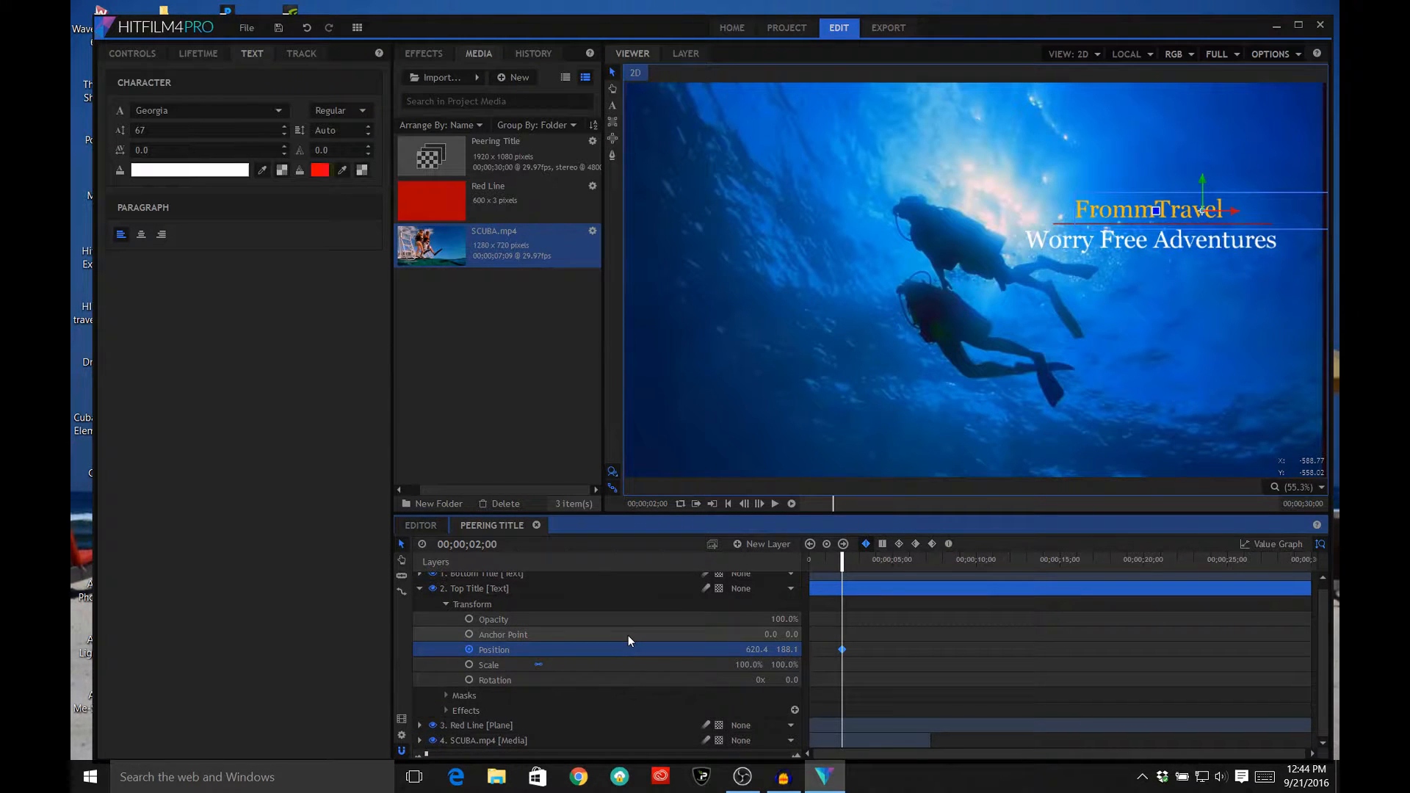
{"action": "scroll", "coordinate": [484, 603], "scroll_direction": "up", "scroll_amount": 1}
{"action": "left_click", "coordinate": [420, 580]}
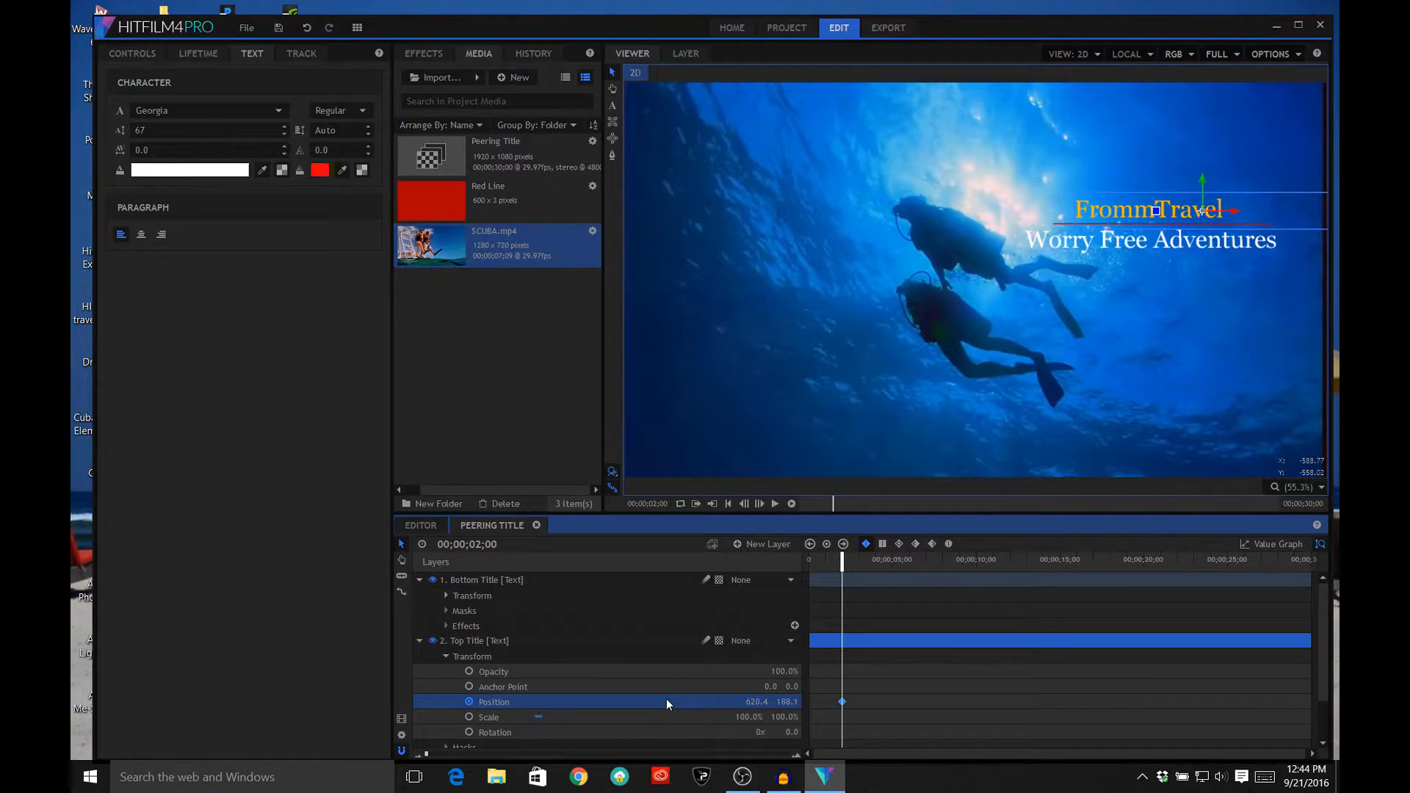
{"action": "left_click", "coordinate": [638, 596]}
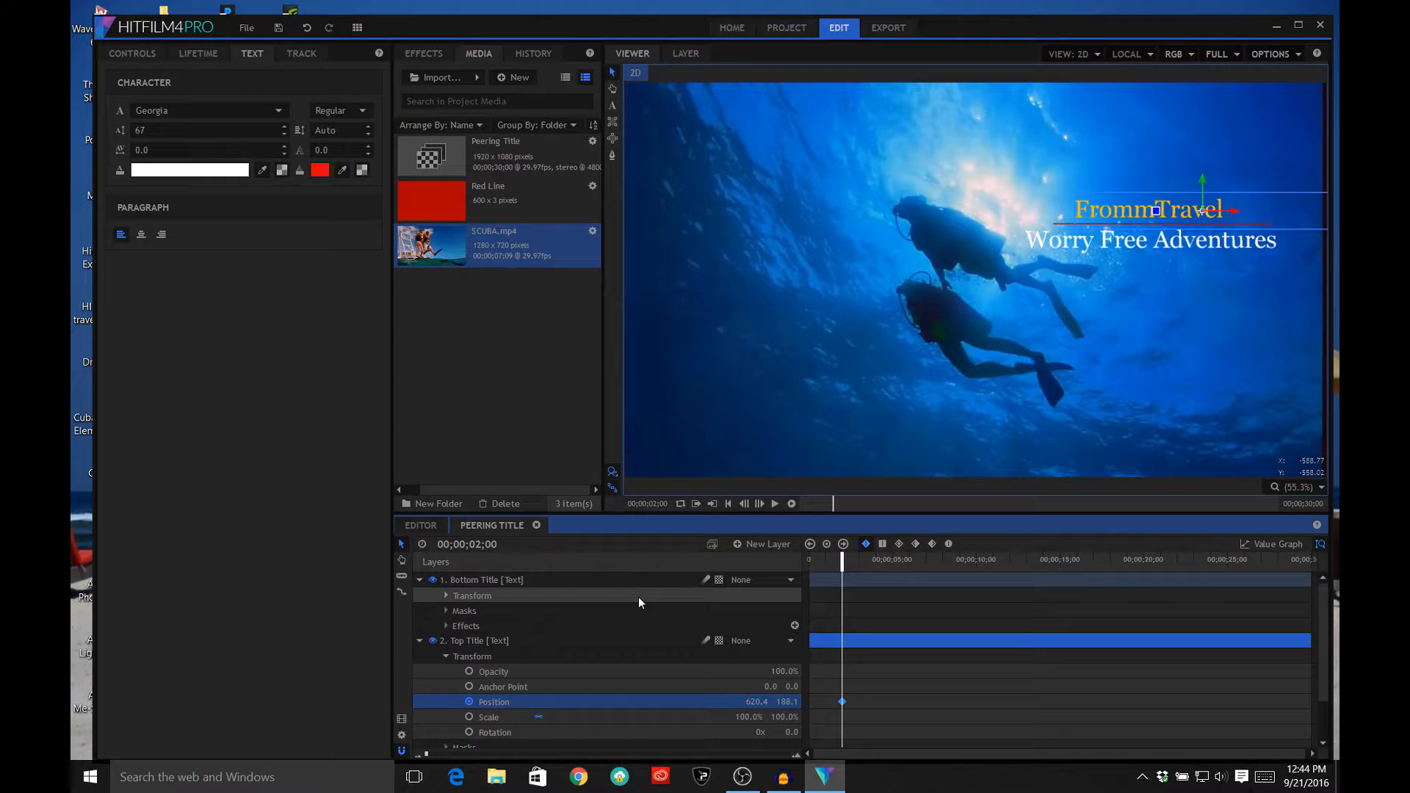
{"action": "left_click", "coordinate": [446, 595]}
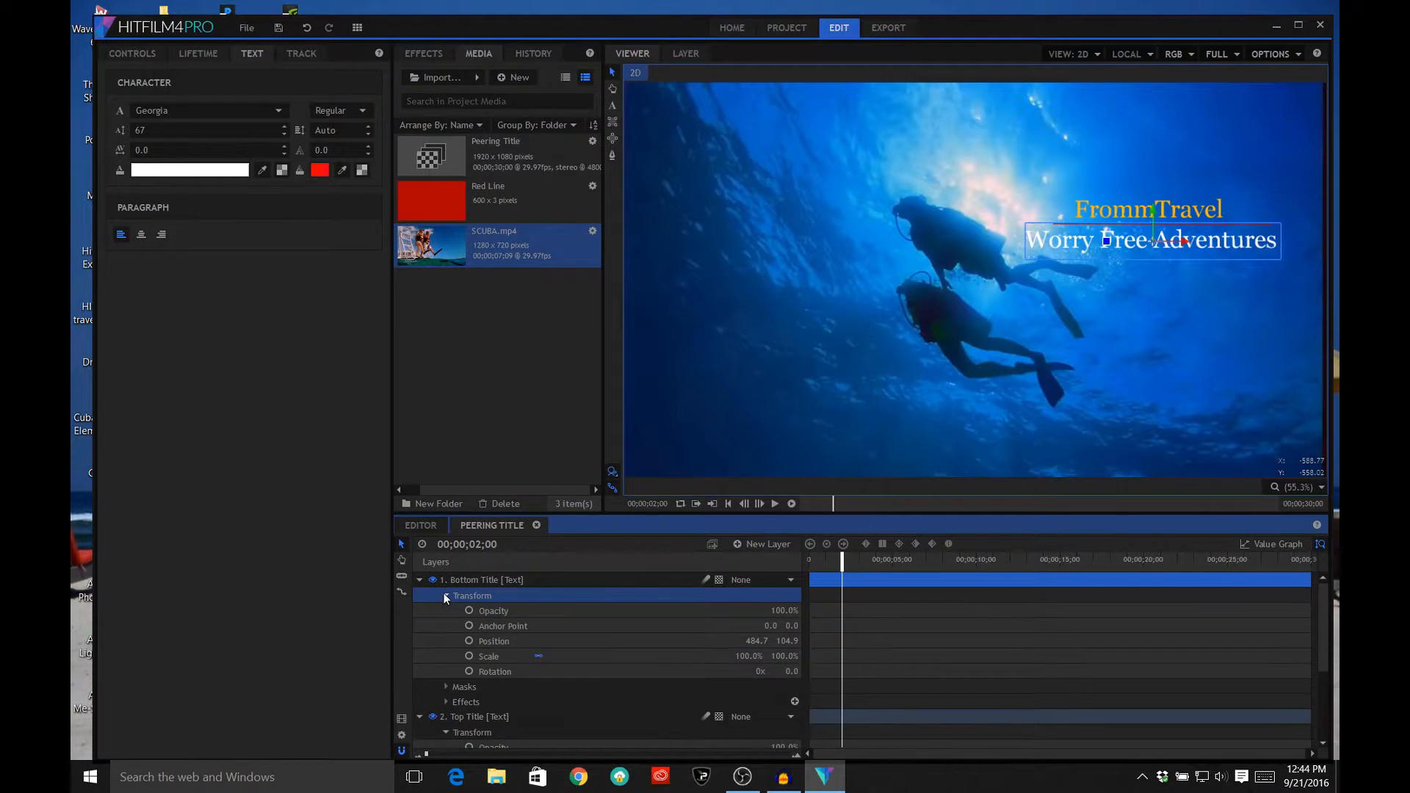
{"action": "left_click", "coordinate": [470, 641]}
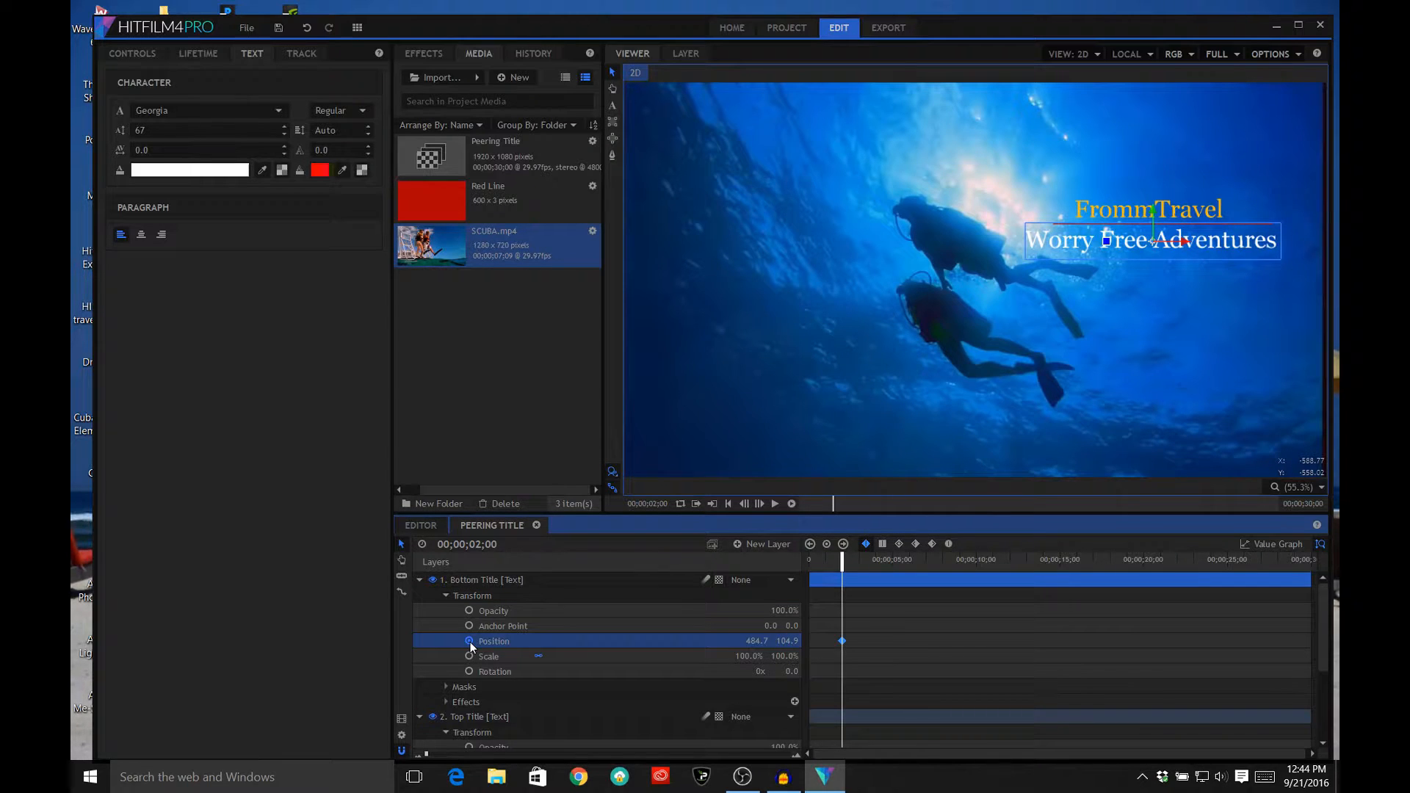
{"action": "left_click", "coordinate": [419, 580]}
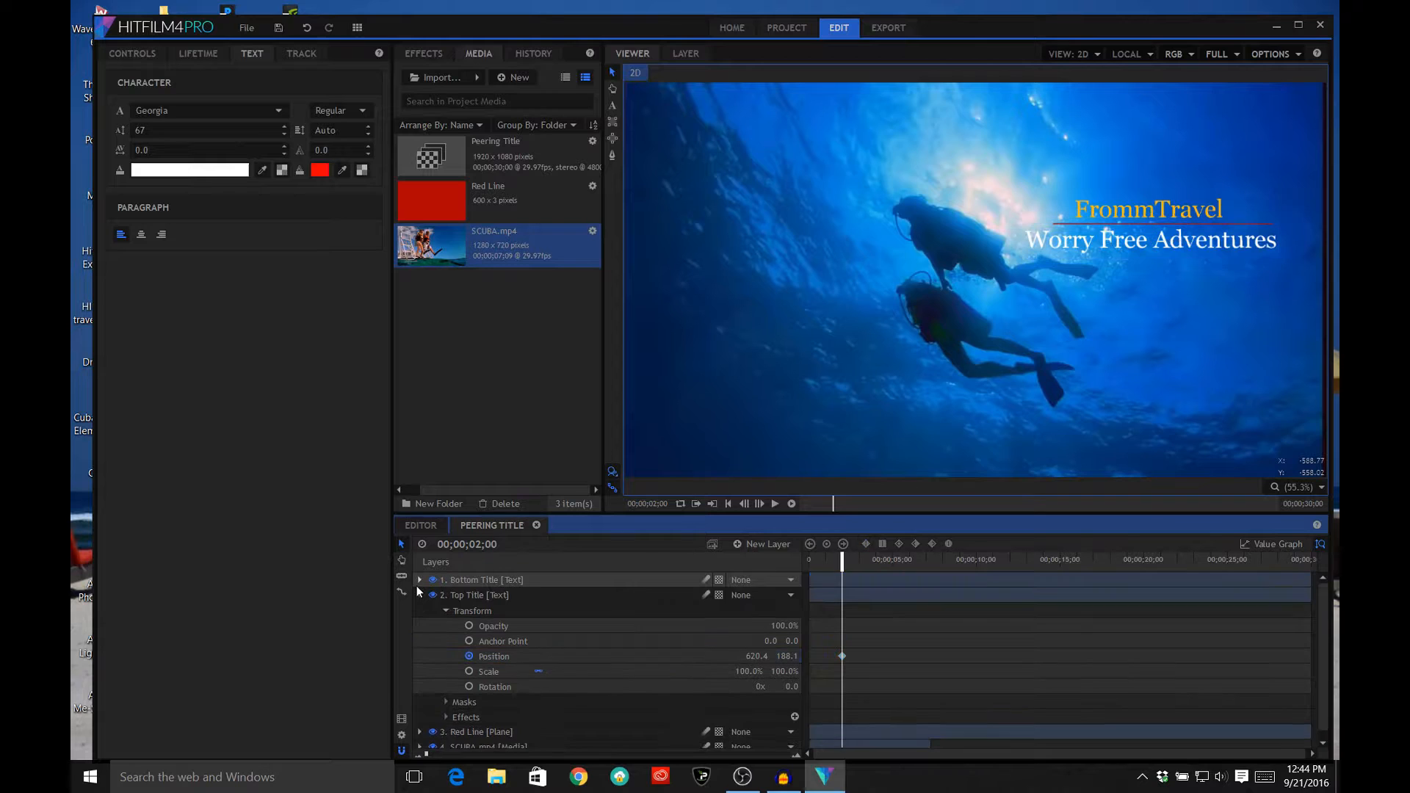
Step: Reorder the layers so that Red Line is on top, followed by Top Title and Bottom Title above SCUBA.mp4
{"action": "left_click", "coordinate": [419, 595]}
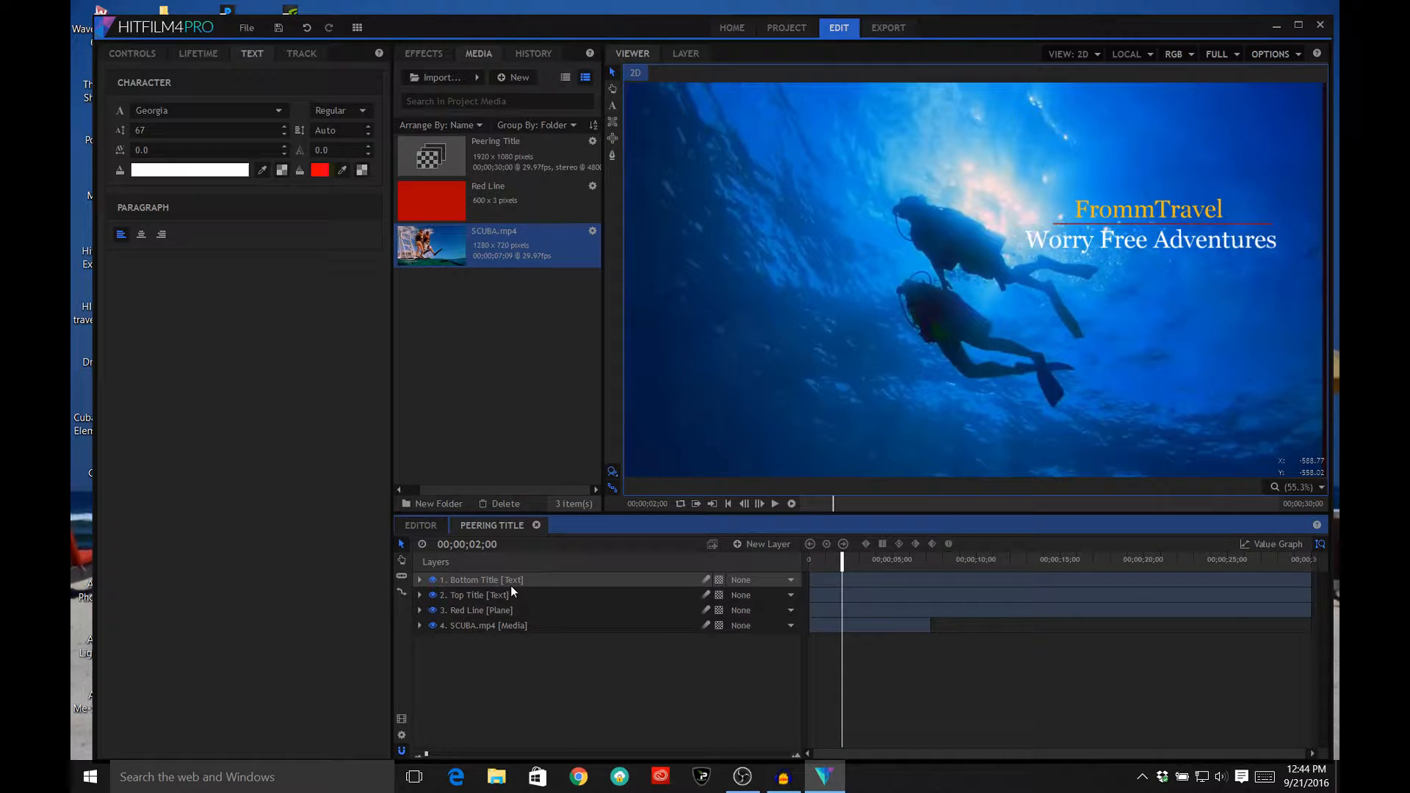
{"action": "left_click", "coordinate": [537, 583]}
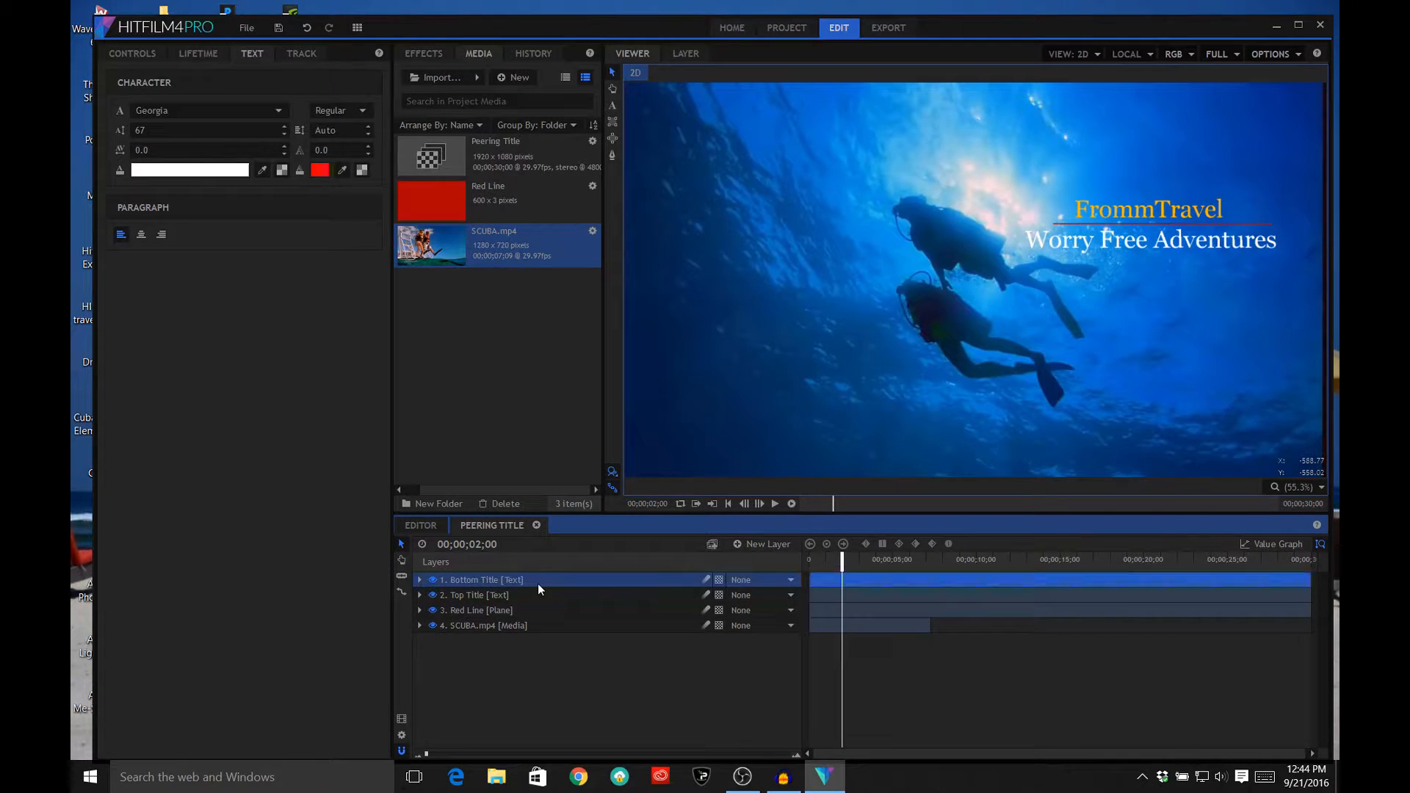
{"action": "mouse_move", "coordinate": [540, 584]}
{"action": "left_mouse_down"}
{"action": "mouse_move", "coordinate": [538, 612]}
{"action": "mouse_move", "coordinate": [541, 579]}
{"action": "left_mouse_up"}
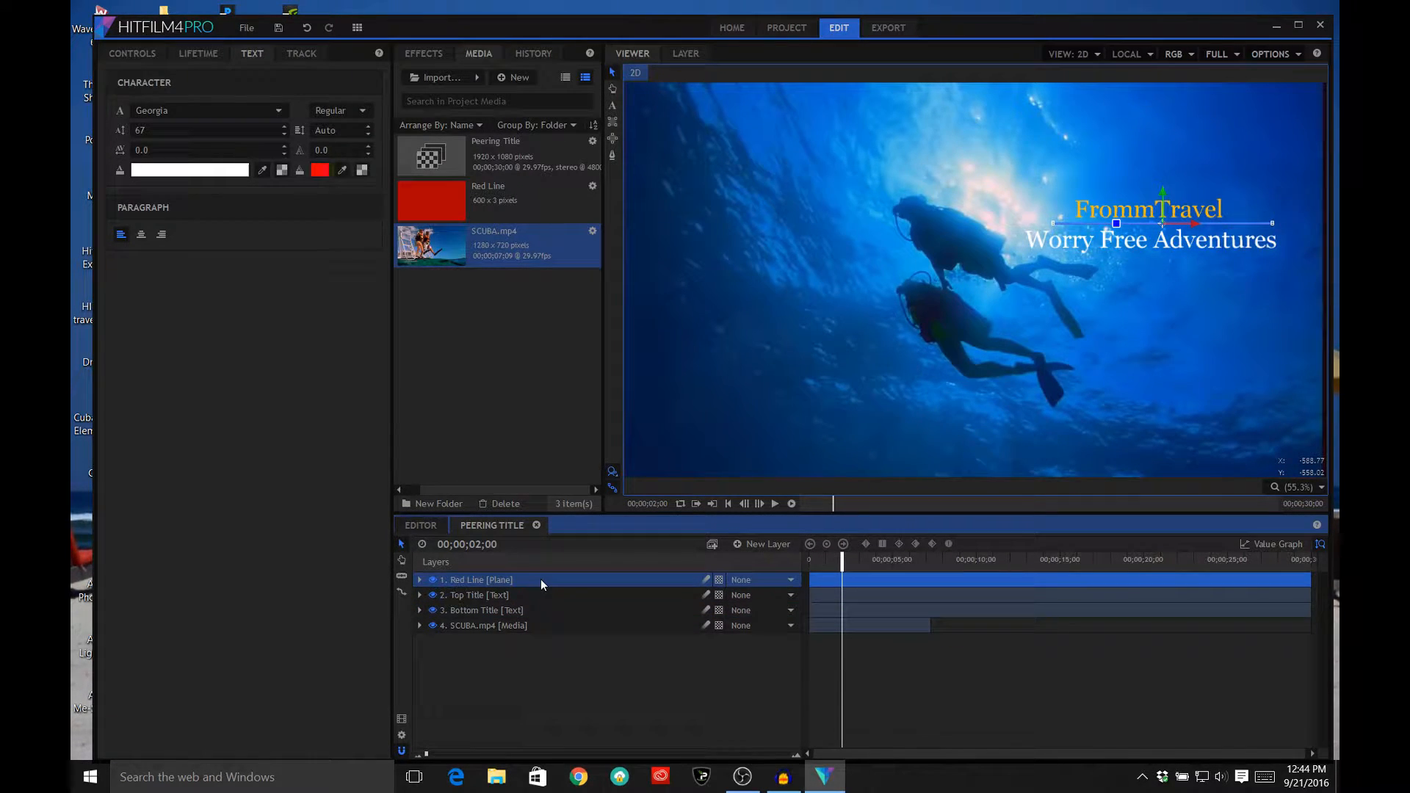
Step: Set the playhead to 00;00;04;00 and add a Position keyframe to the Top Title layer without changing its position
{"action": "left_click", "coordinate": [419, 595]}
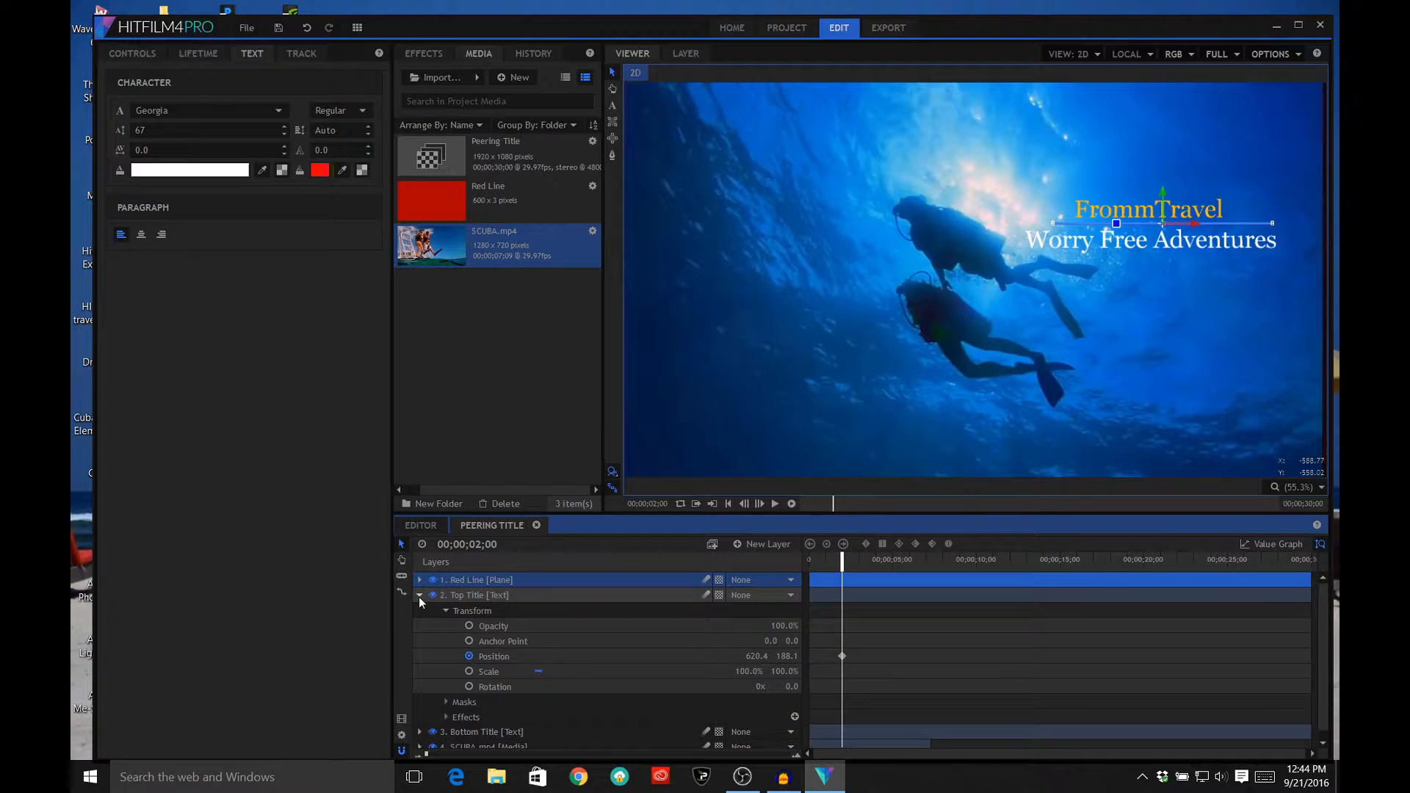
{"action": "left_click", "coordinate": [848, 562]}
{"action": "left_click_drag", "start_coordinate": [852, 563], "coordinate": [878, 561]}
{"action": "left_click", "coordinate": [747, 504]}
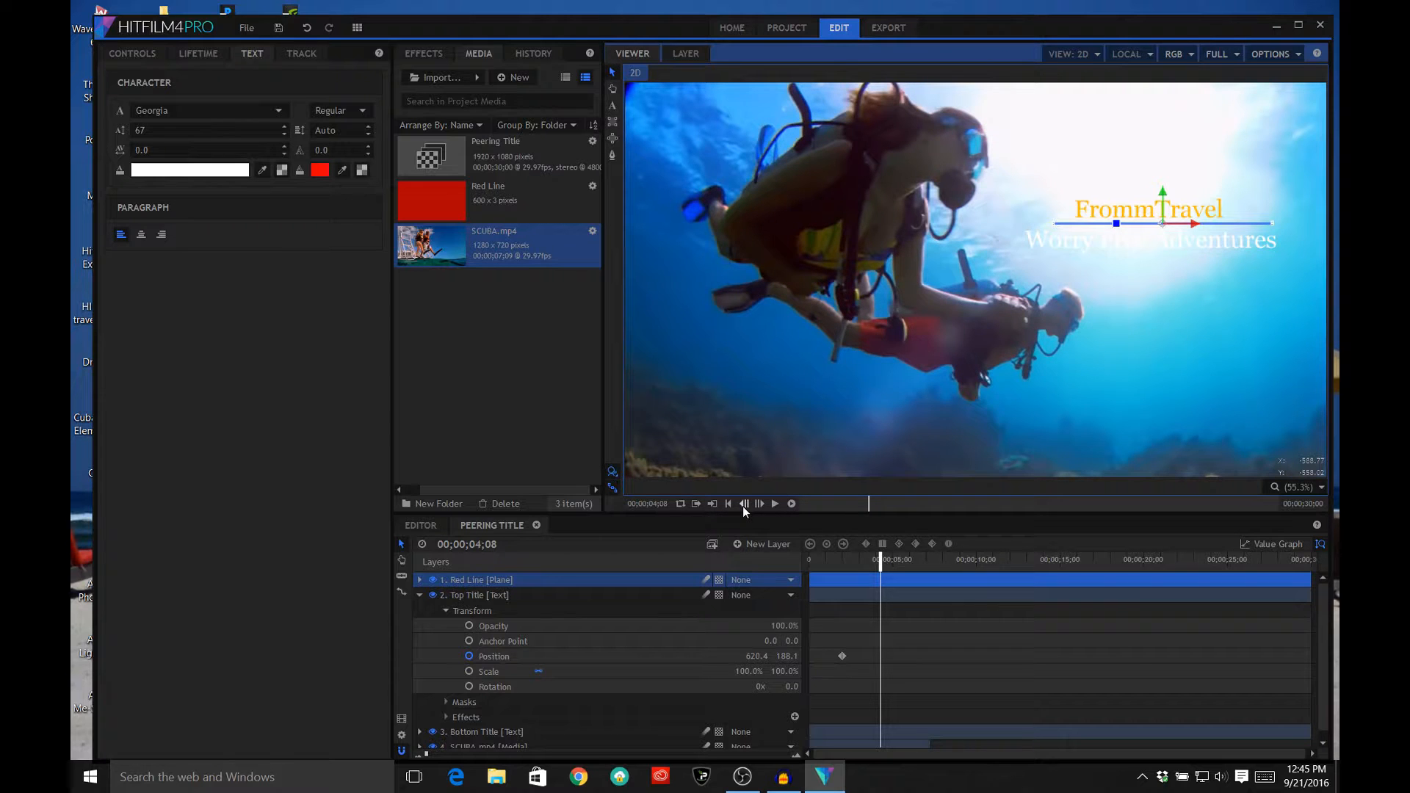
{"action": "left_click", "coordinate": [744, 504]}
{"action": "left_click", "coordinate": [743, 504]}
{"action": "left_click", "coordinate": [744, 504]}
{"action": "left_click", "coordinate": [743, 504]}
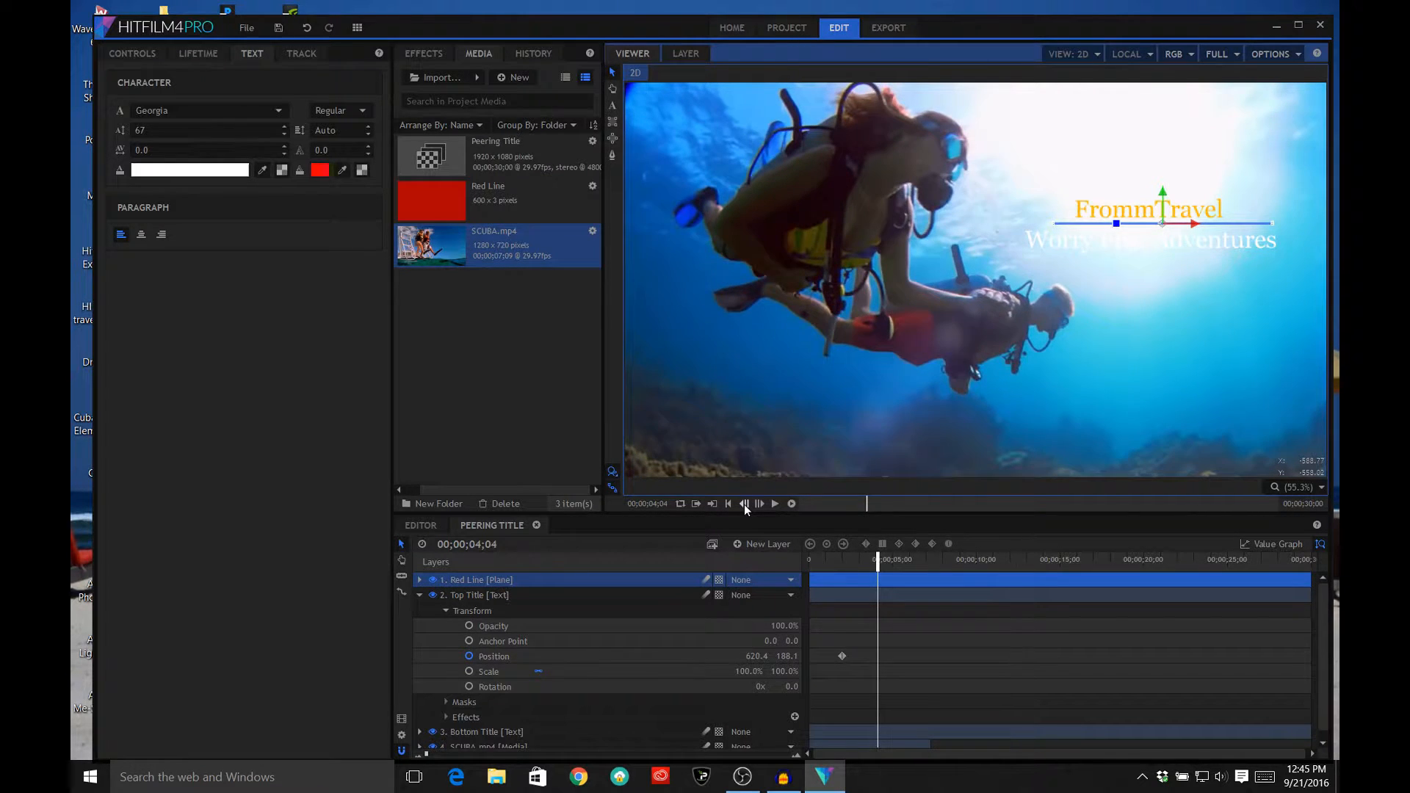
{"action": "left_click", "coordinate": [744, 504]}
{"action": "left_click", "coordinate": [743, 504]}
{"action": "left_click", "coordinate": [744, 504]}
{"action": "left_click", "coordinate": [744, 504]}
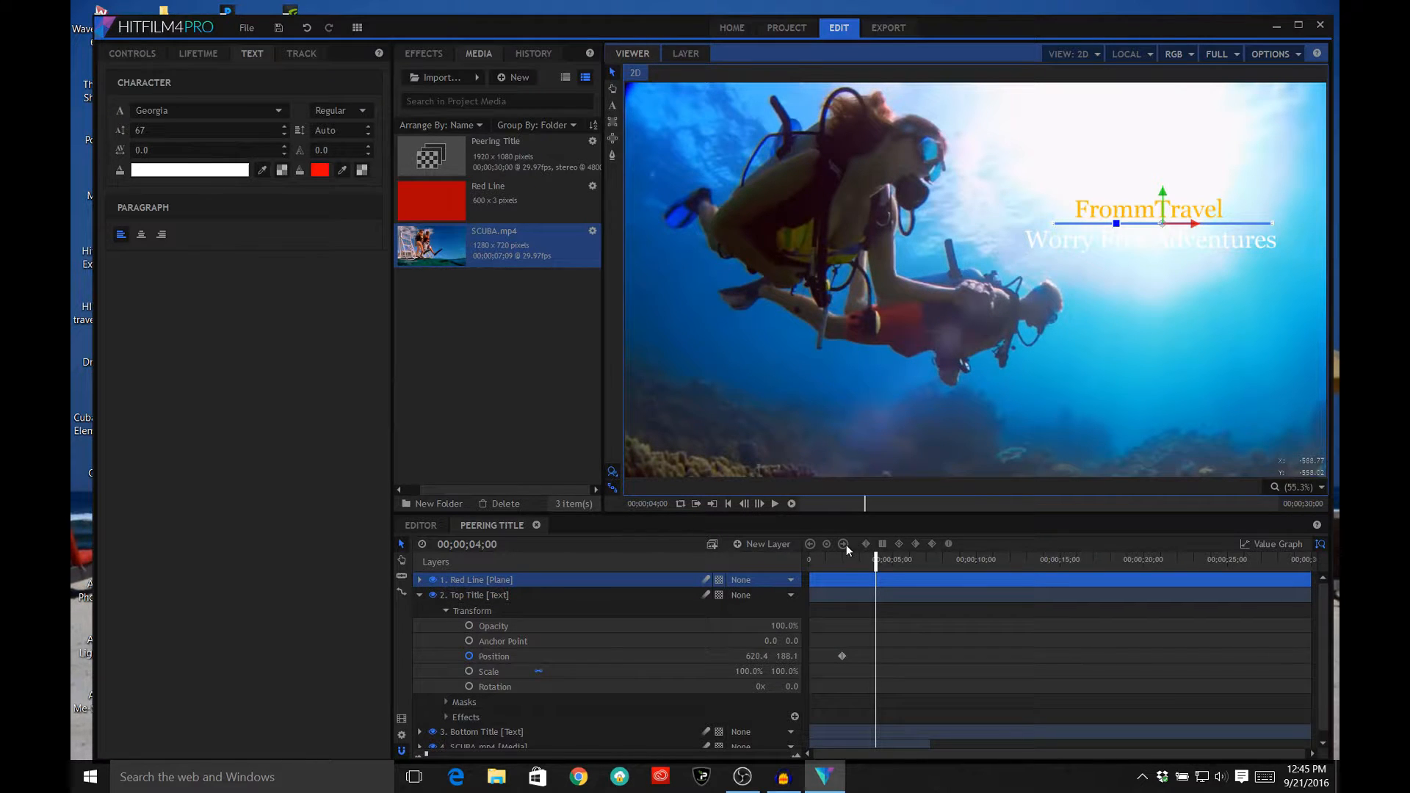
{"action": "left_click", "coordinate": [702, 652]}
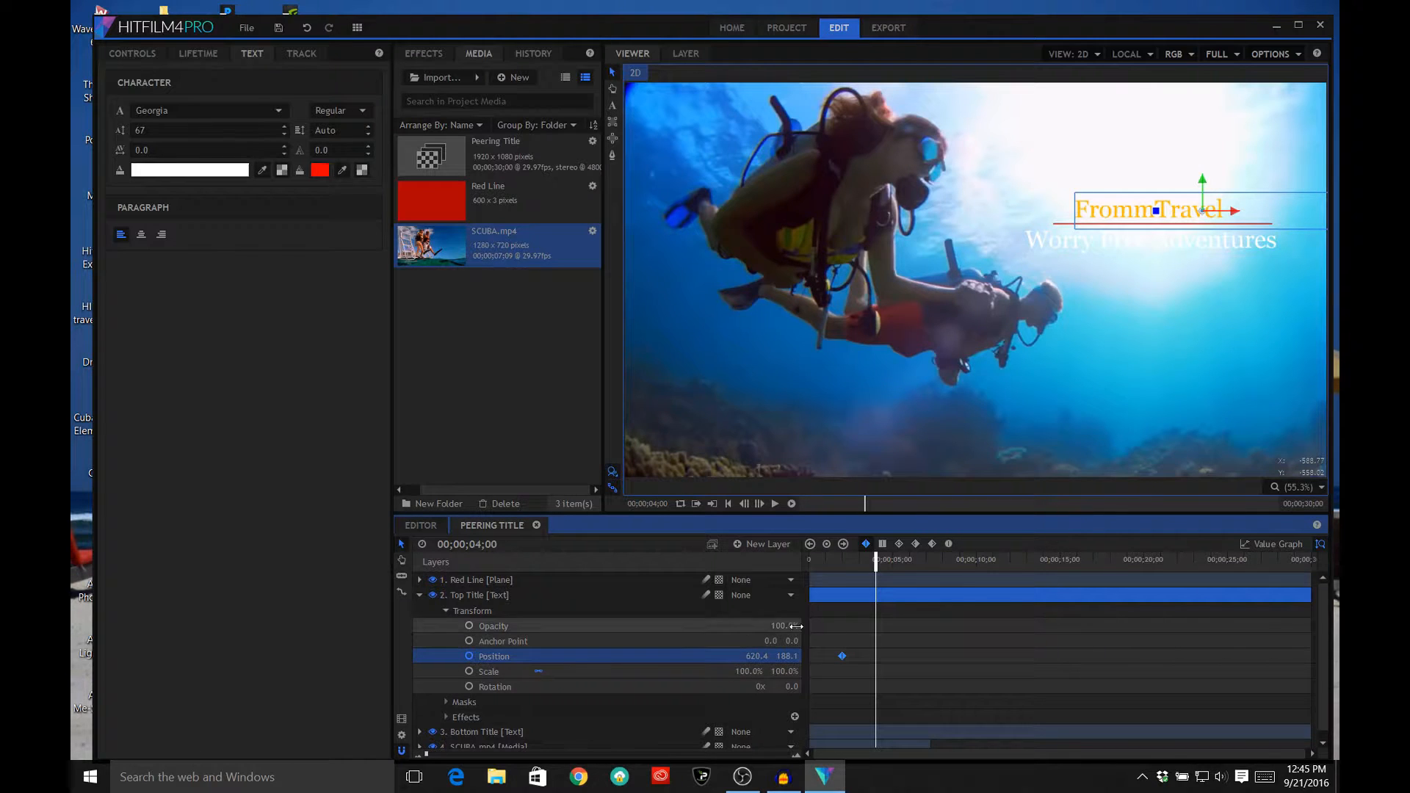
{"action": "left_click", "coordinate": [827, 544]}
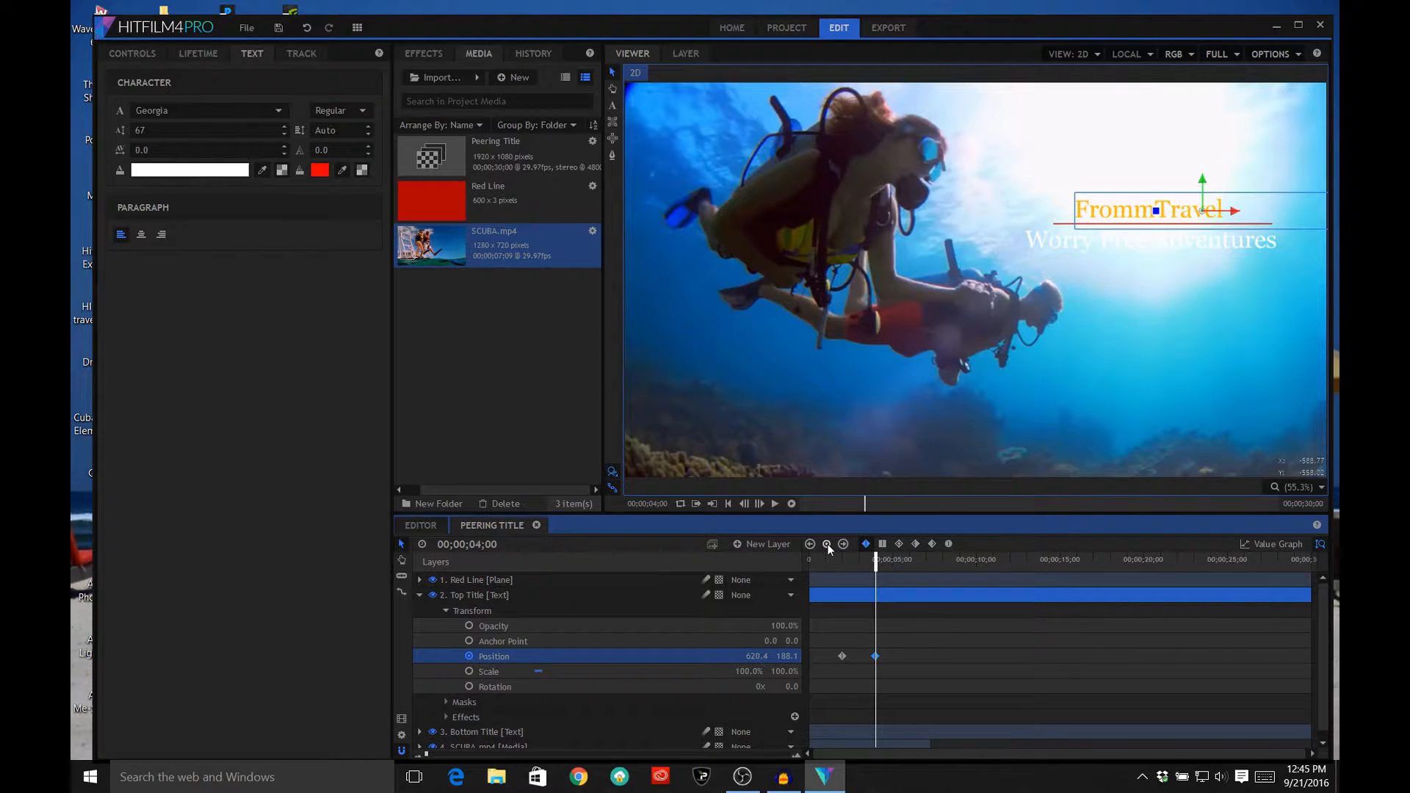
Step: Add a Position keyframe to the Bottom Title layer at 00;00;04;00, keeping its position
{"action": "scroll", "coordinate": [826, 646], "scroll_direction": "down", "scroll_amount": 1}
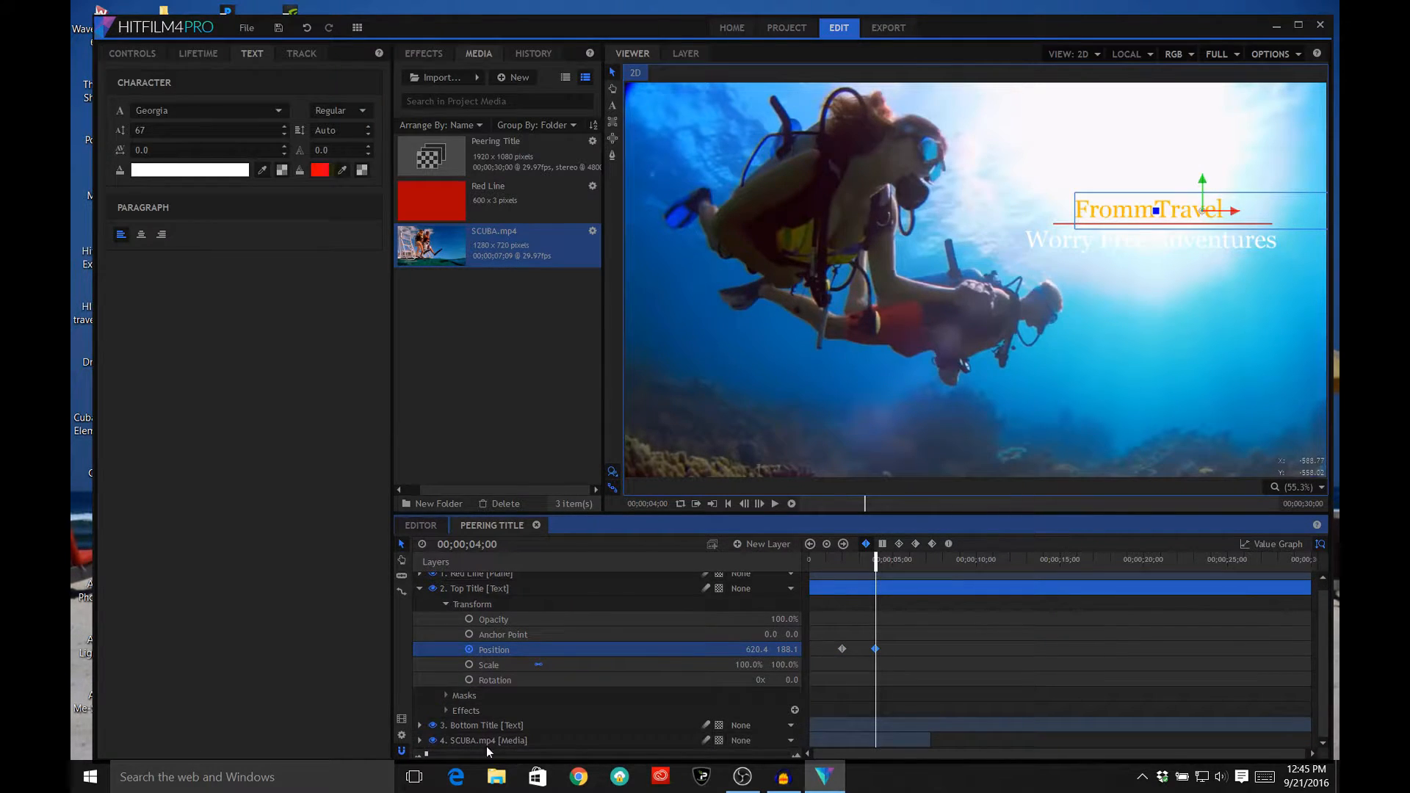
{"action": "left_click", "coordinate": [420, 725]}
{"action": "scroll", "coordinate": [522, 717], "scroll_direction": "down", "scroll_amount": 3}
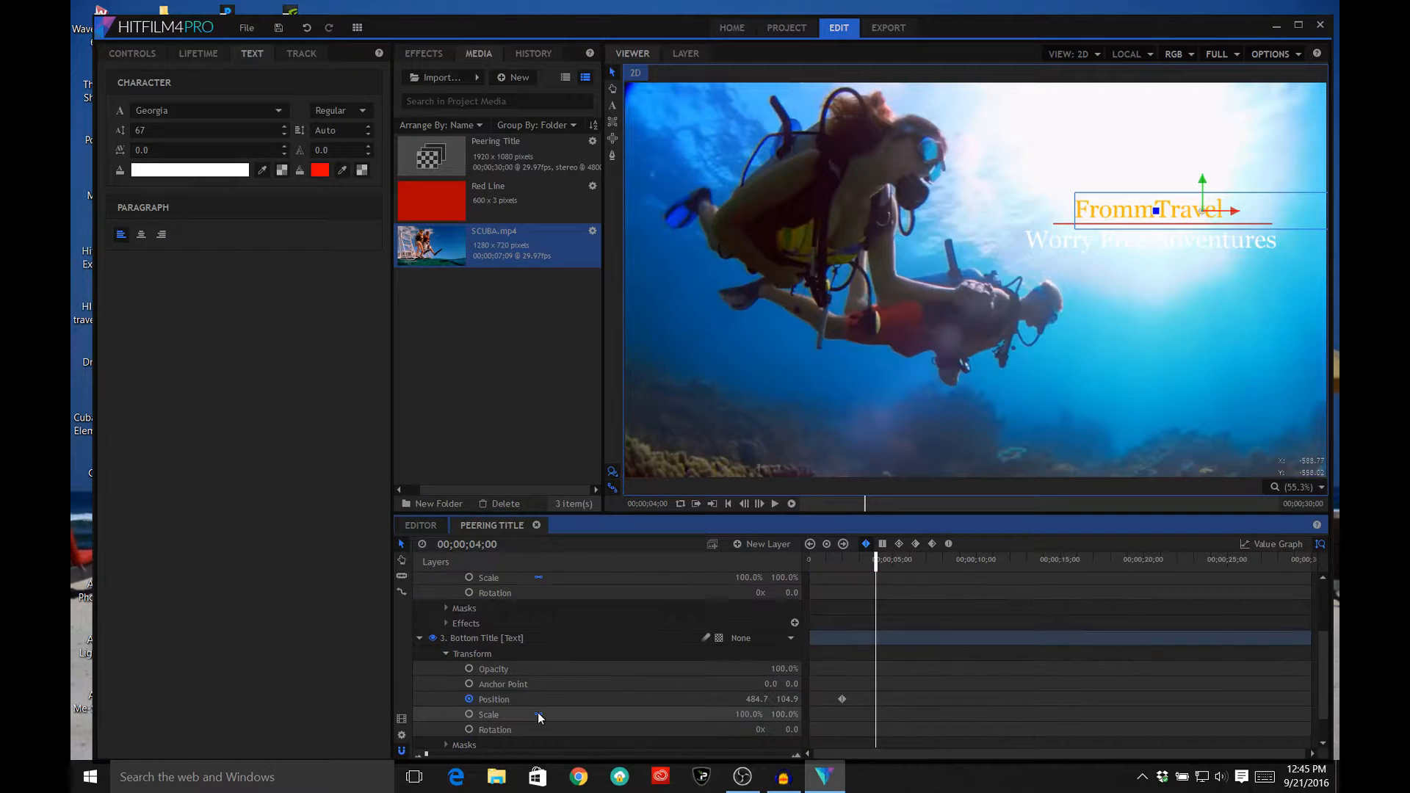
{"action": "left_click", "coordinate": [711, 699]}
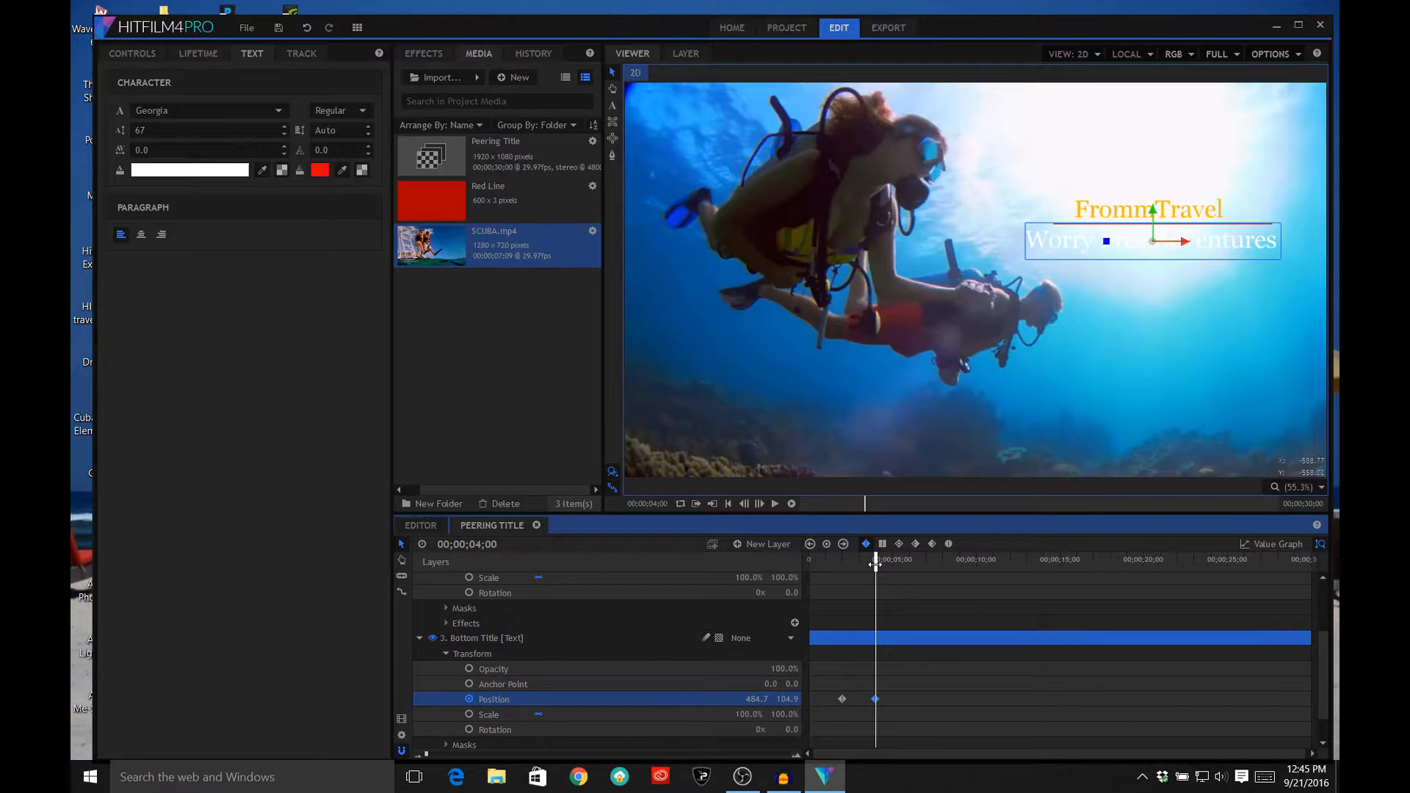
Step: Set the playhead to 00;00;01;00 and set the Top Title layer's vertical Position to 104.9 there
{"action": "left_click_drag", "start_coordinate": [875, 564], "coordinate": [846, 569]}
{"action": "left_click", "coordinate": [810, 544]}
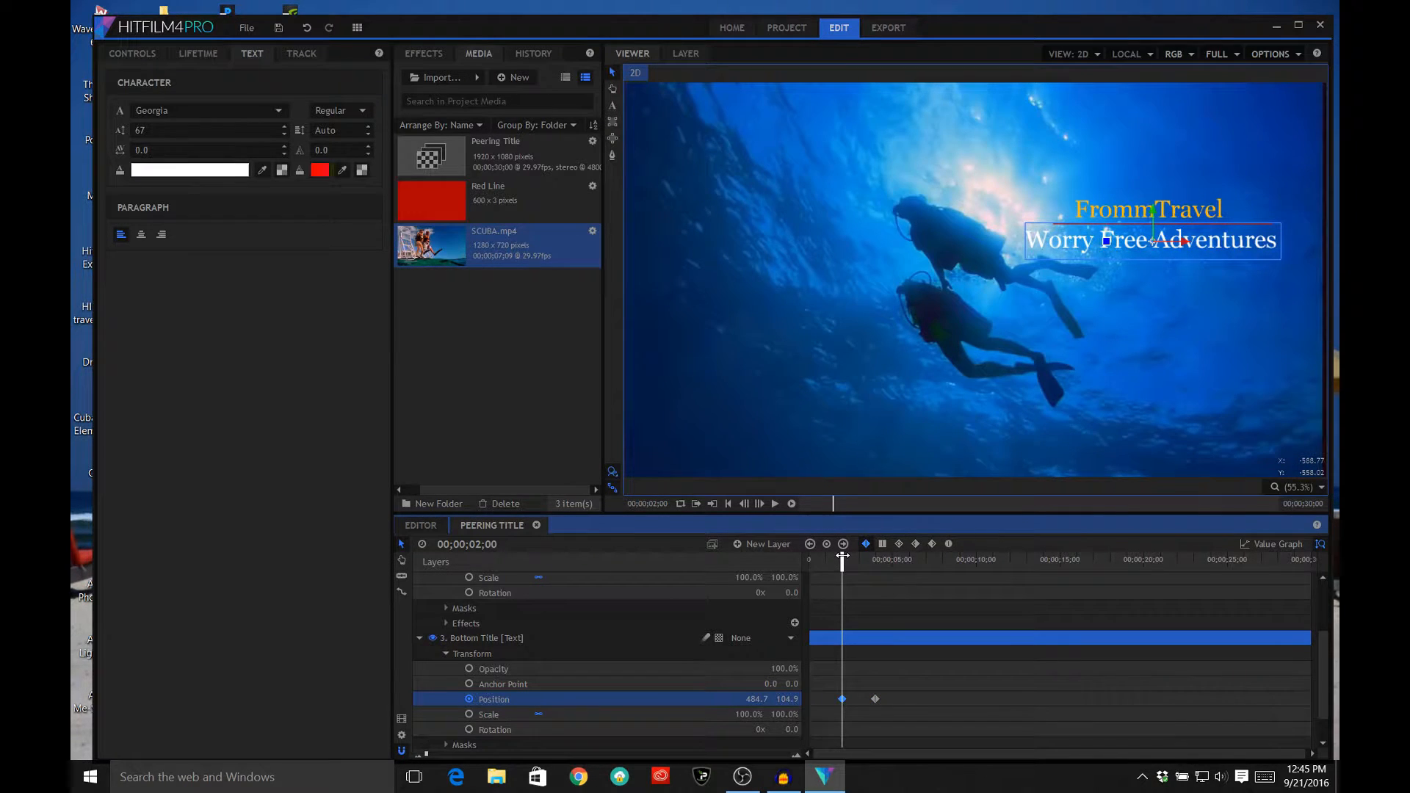
{"action": "left_click_drag", "start_coordinate": [842, 560], "coordinate": [831, 561]}
{"action": "left_click", "coordinate": [747, 505]}
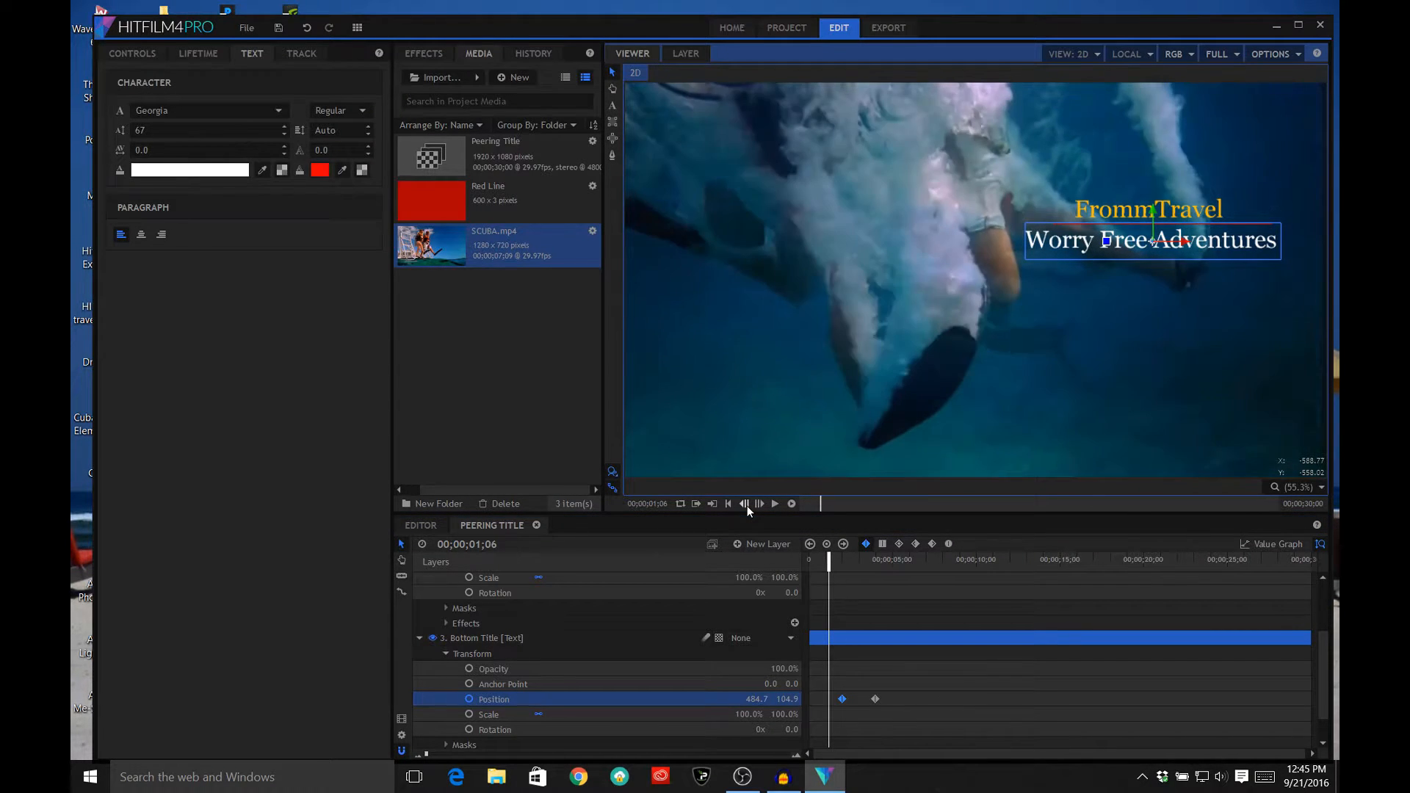
{"action": "left_click", "coordinate": [747, 505]}
{"action": "left_click", "coordinate": [747, 505]}
{"action": "left_click", "coordinate": [747, 505]}
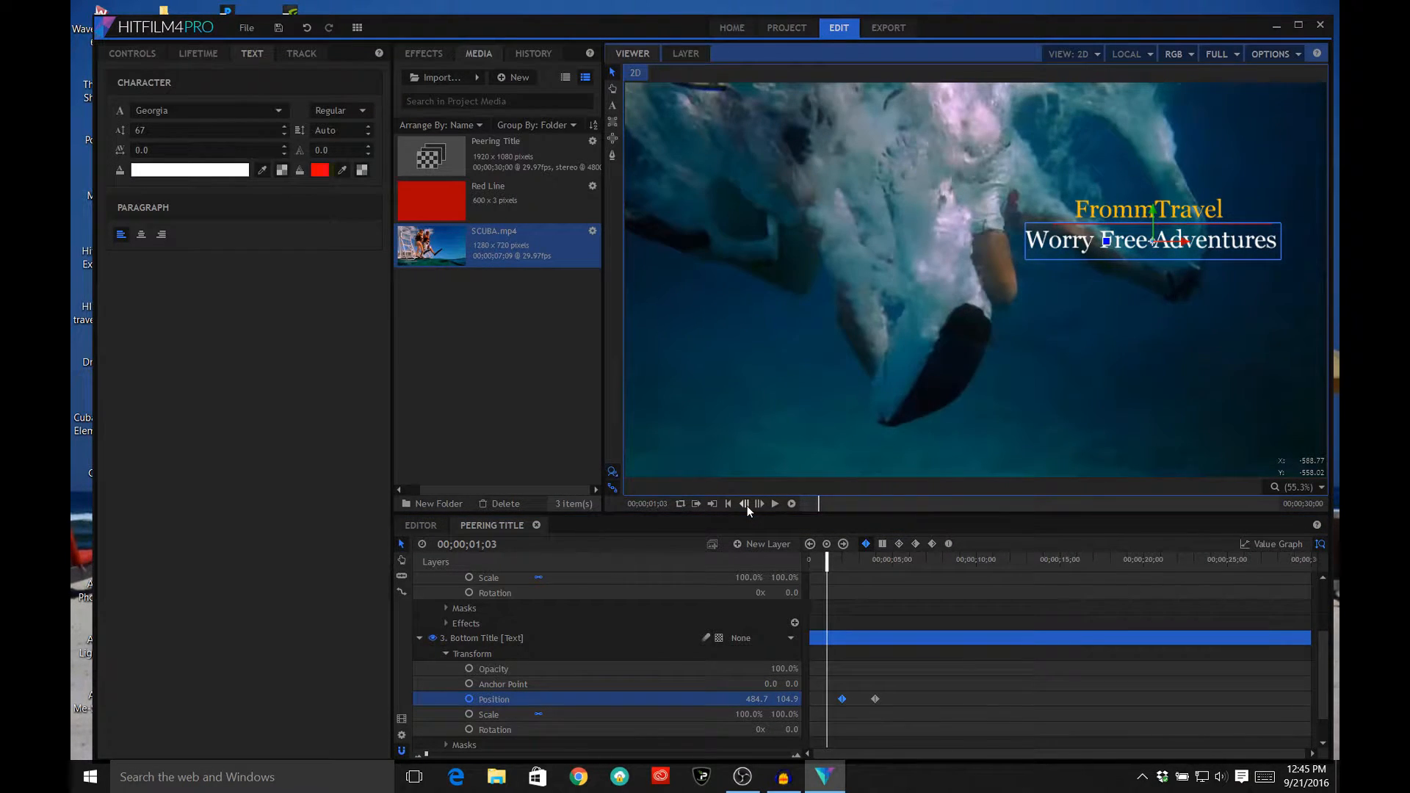
{"action": "left_click", "coordinate": [747, 505]}
{"action": "left_click", "coordinate": [747, 506]}
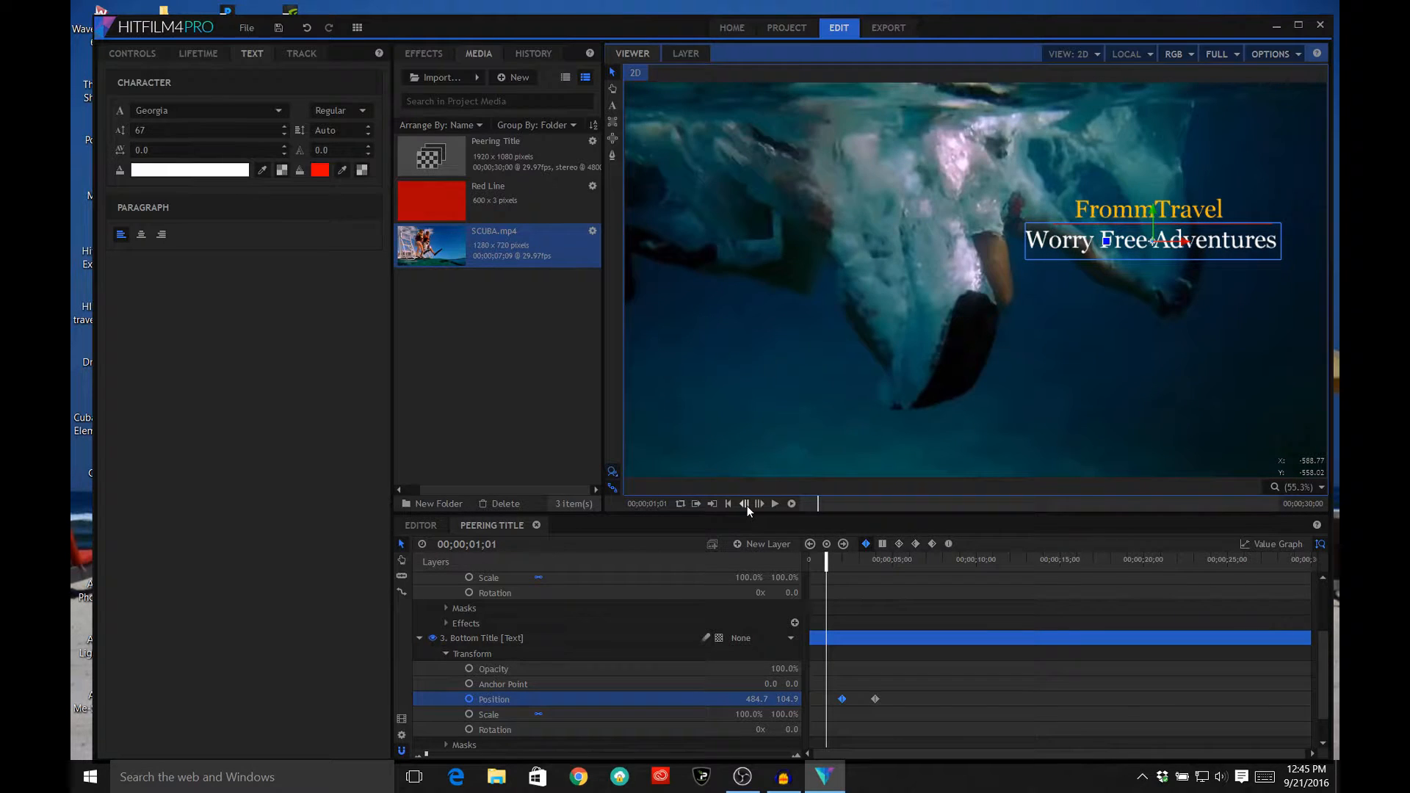
{"action": "left_click", "coordinate": [747, 506]}
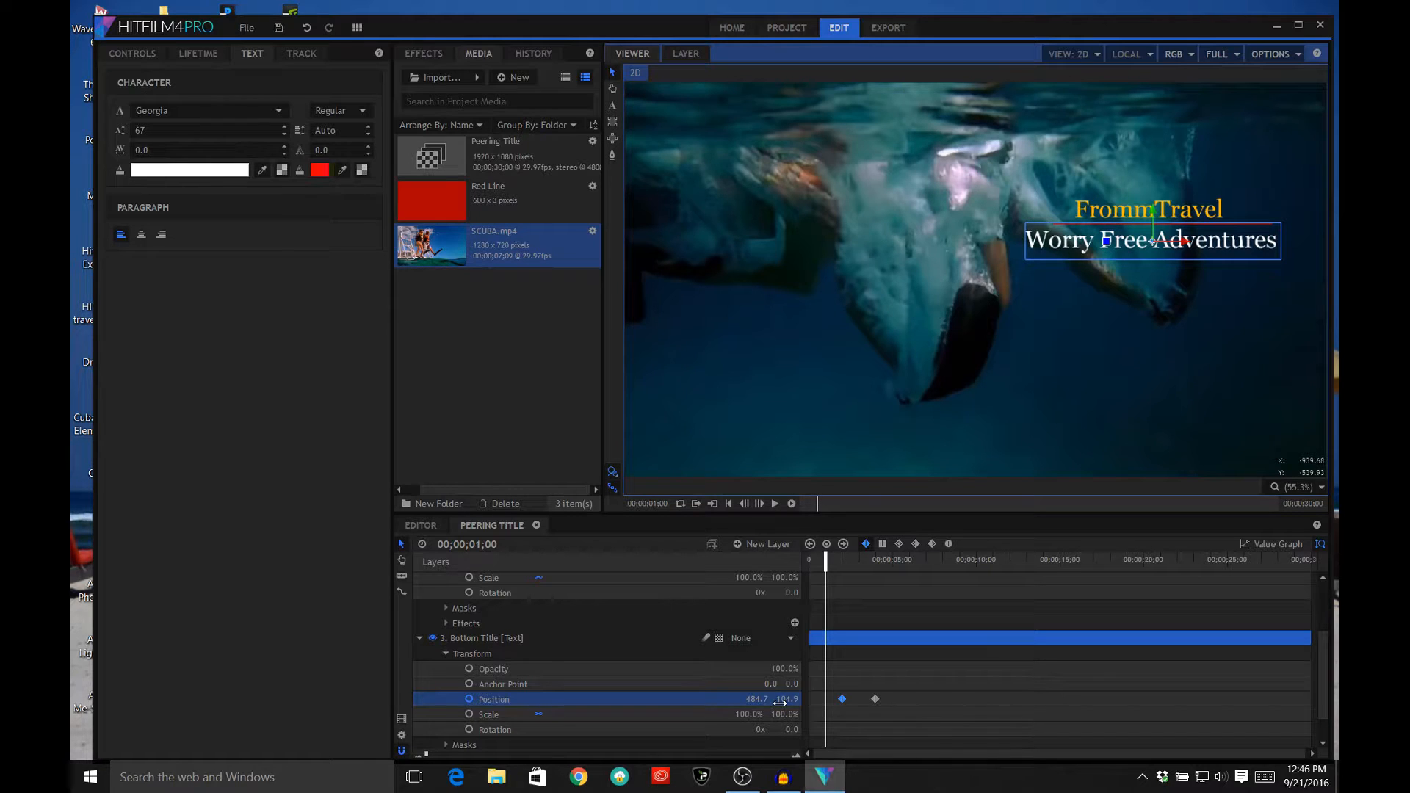
{"action": "scroll", "coordinate": [781, 704], "scroll_direction": "up", "scroll_amount": 1}
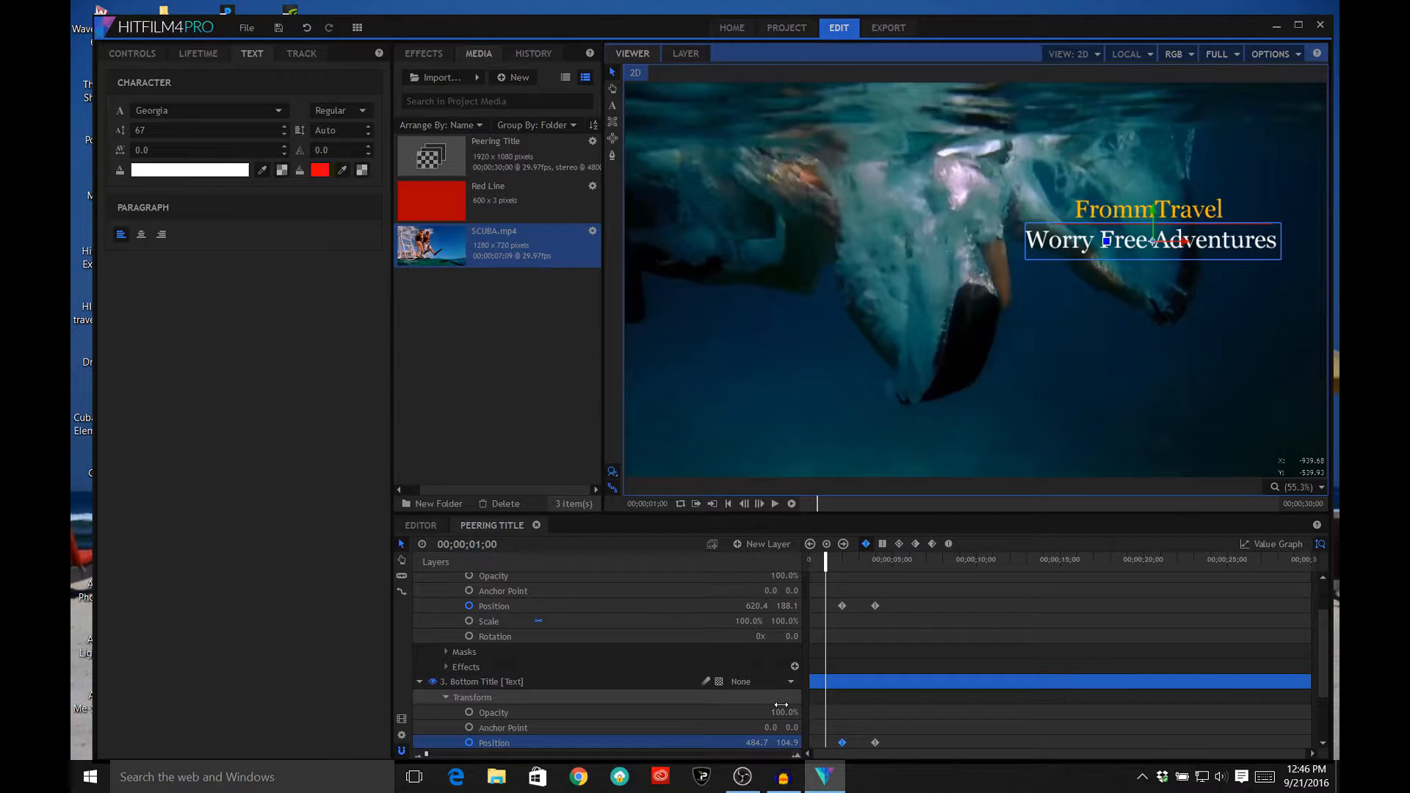
{"action": "scroll", "coordinate": [781, 705], "scroll_direction": "up", "scroll_amount": 1}
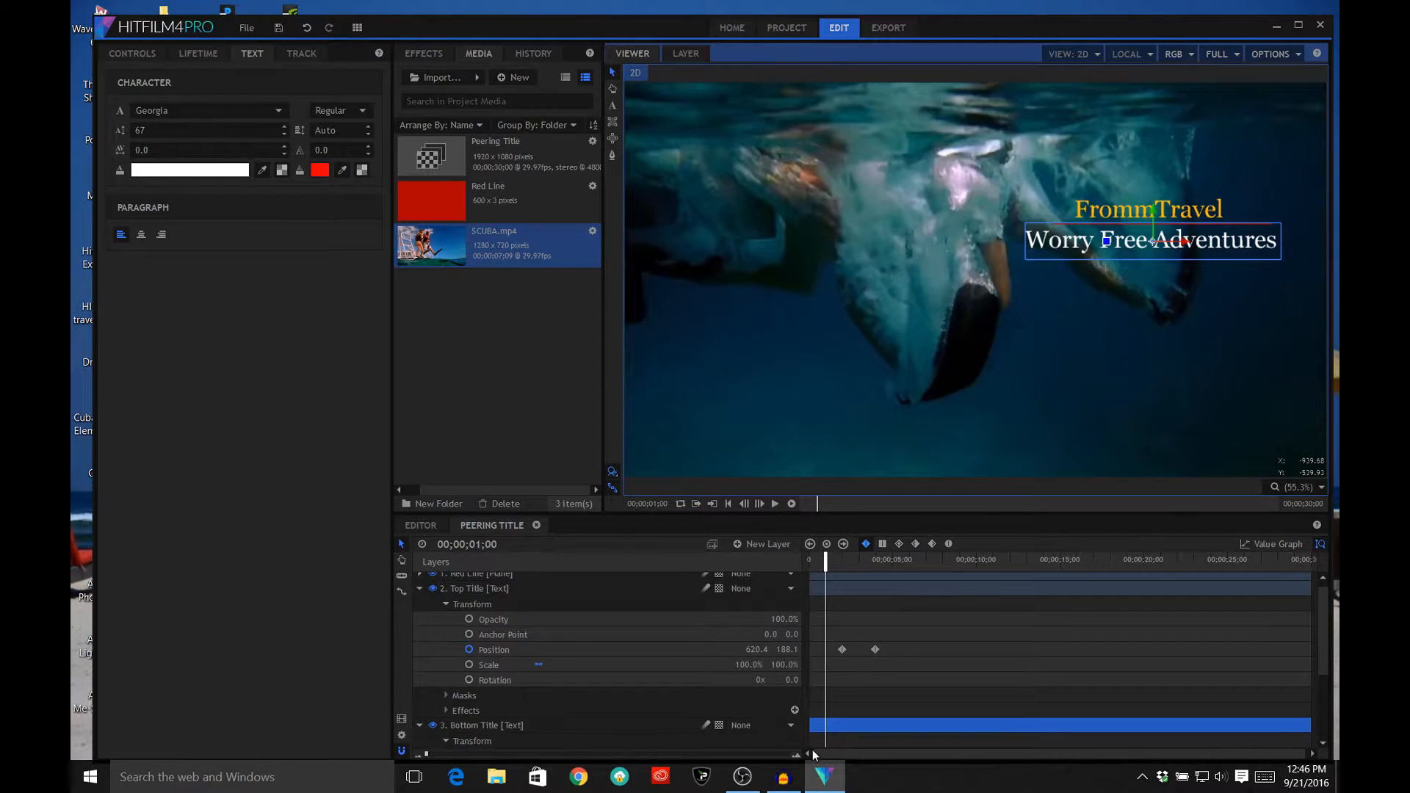
{"action": "left_click", "coordinate": [786, 650]}
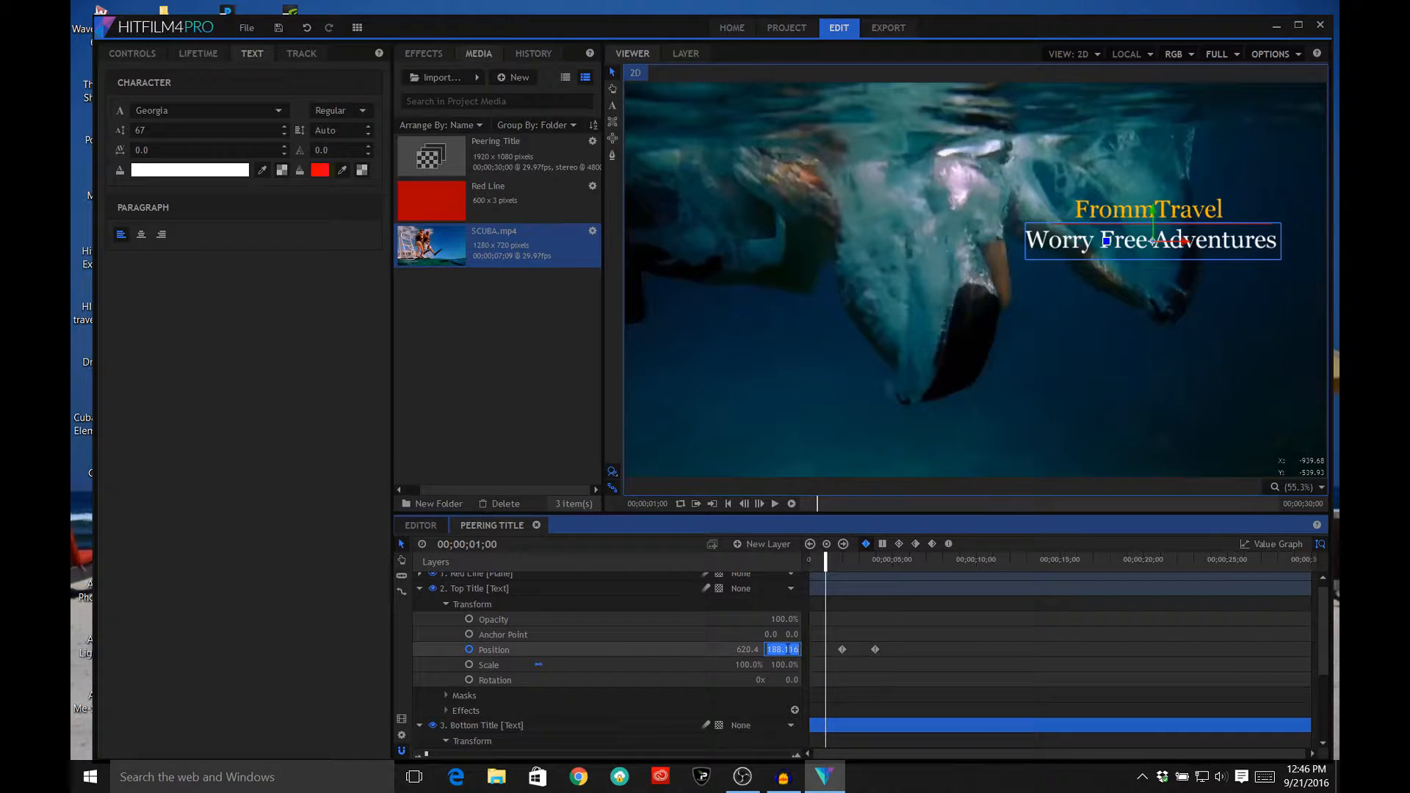
{"action": "type", "text": "104.9"}
{"action": "key", "text": "Return"}
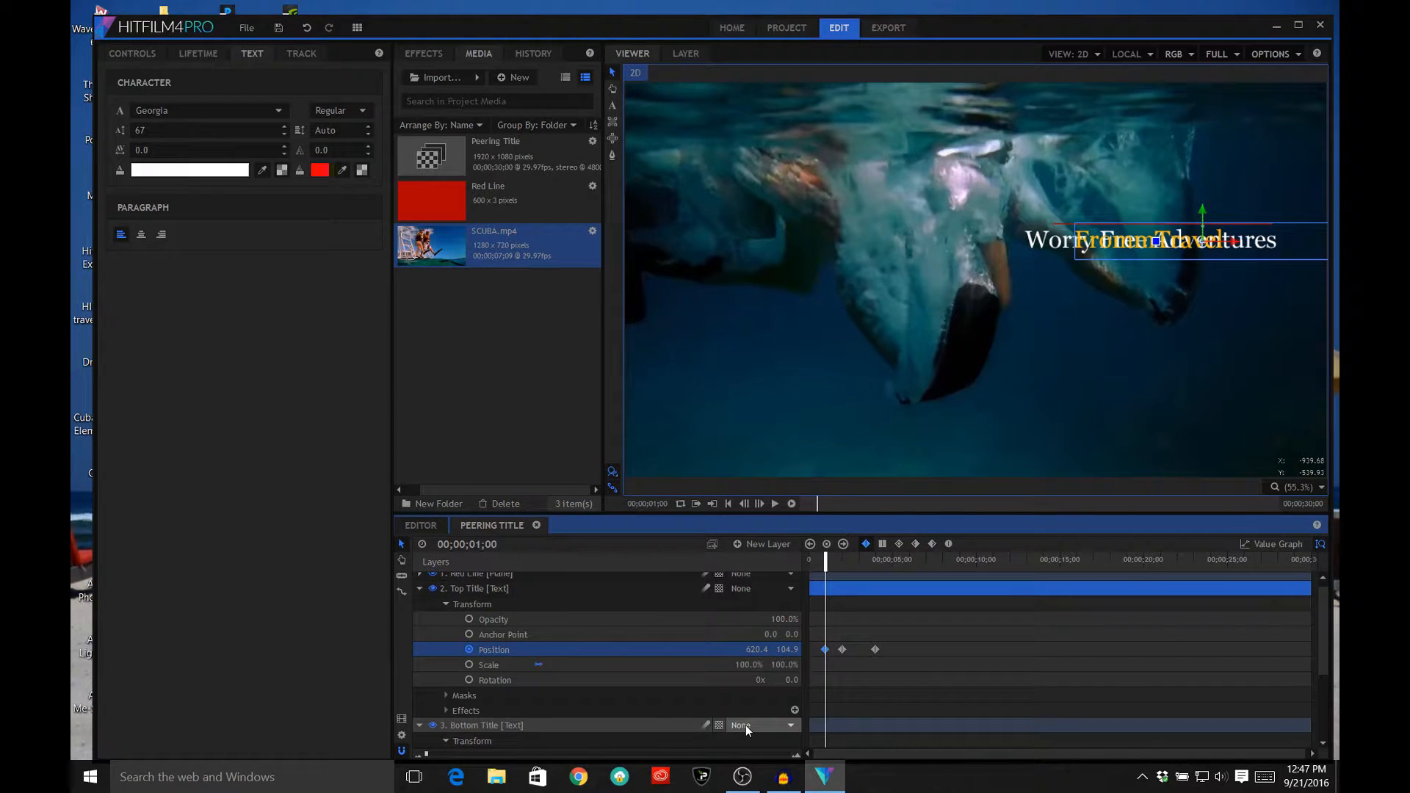
Step: Set the Bottom Title layer's vertical Position to 188.1 at 00;00;01;00
{"action": "scroll", "coordinate": [746, 725], "scroll_direction": "down", "scroll_amount": 3}
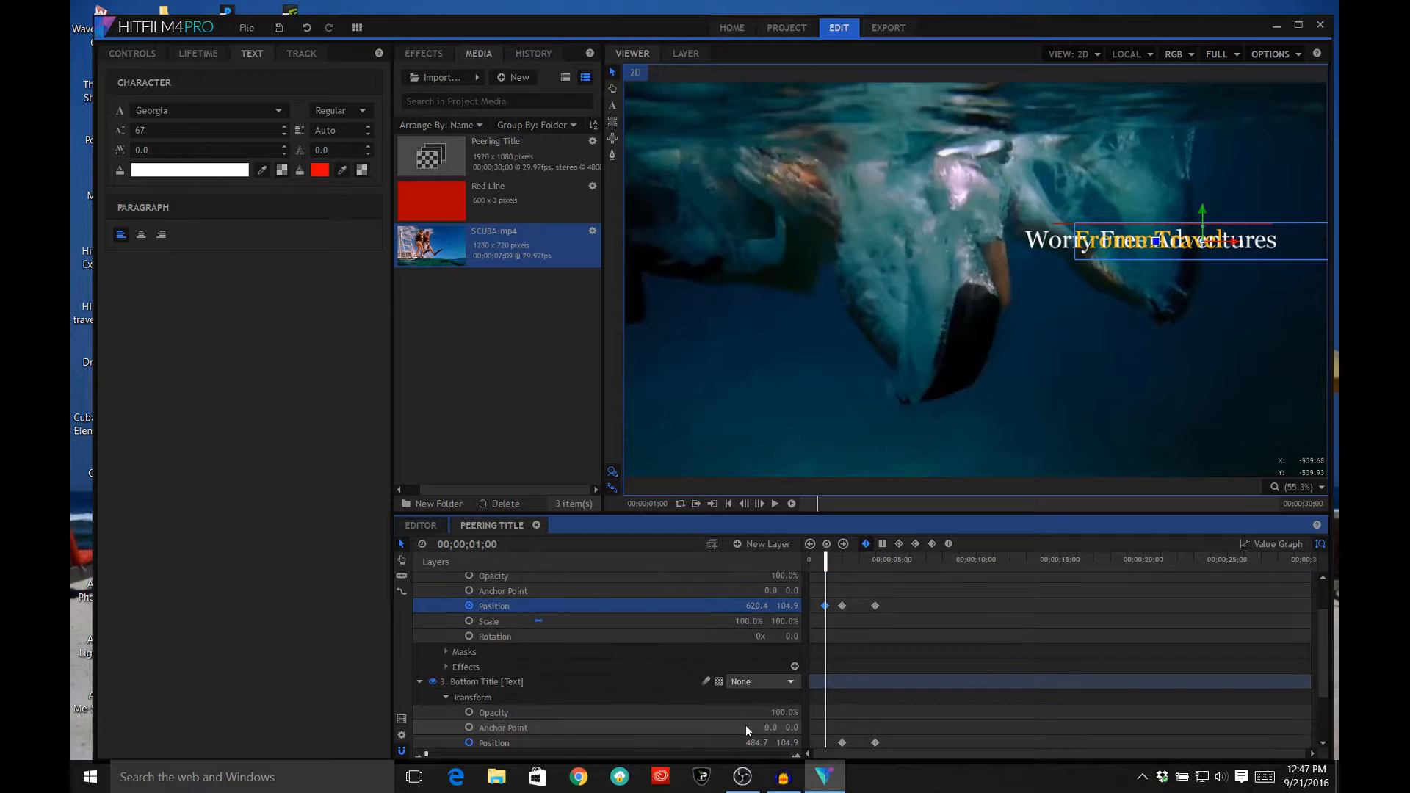
{"action": "scroll", "coordinate": [747, 725], "scroll_direction": "down", "scroll_amount": 3}
{"action": "left_click", "coordinate": [785, 699]}
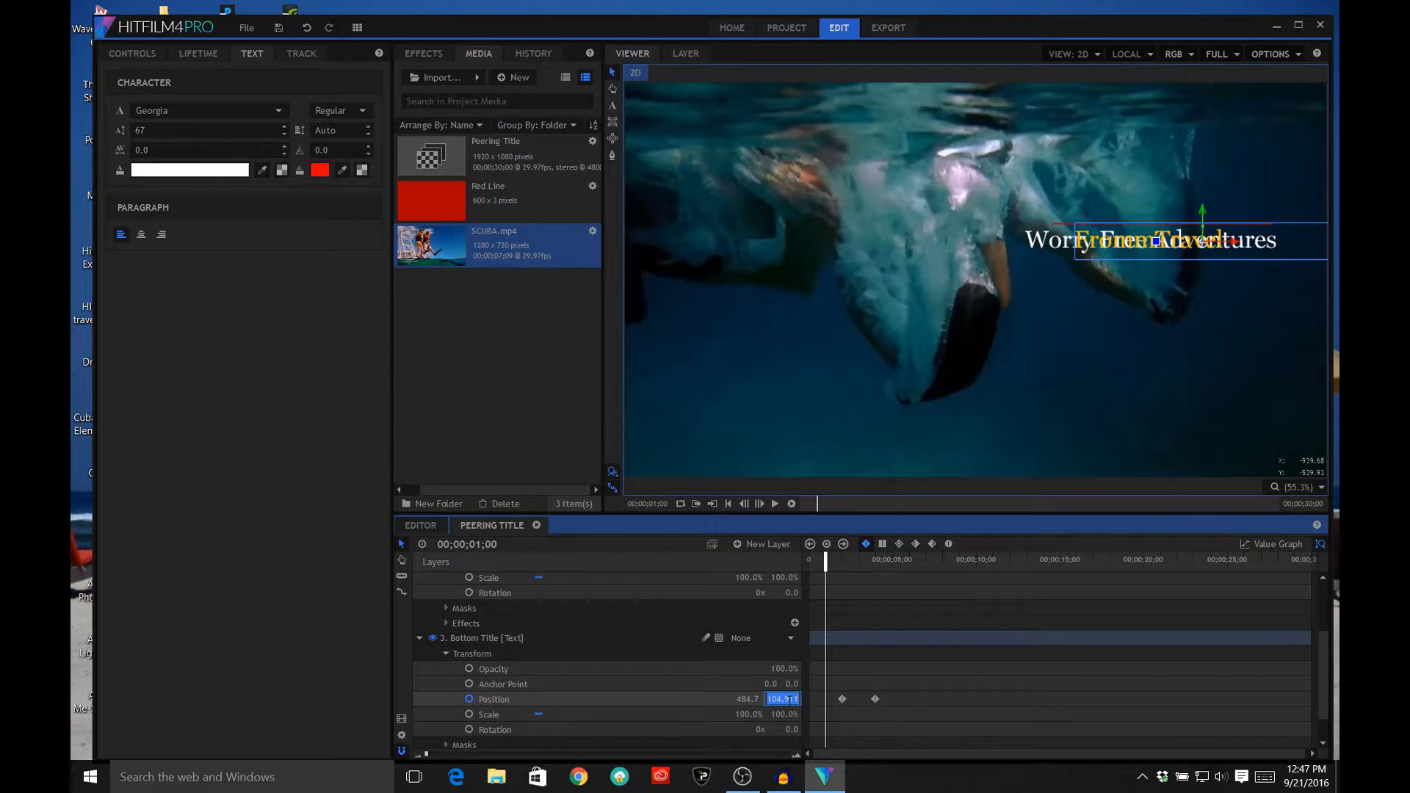
{"action": "type", "text": "158.1"}
{"action": "key", "text": "Return"}
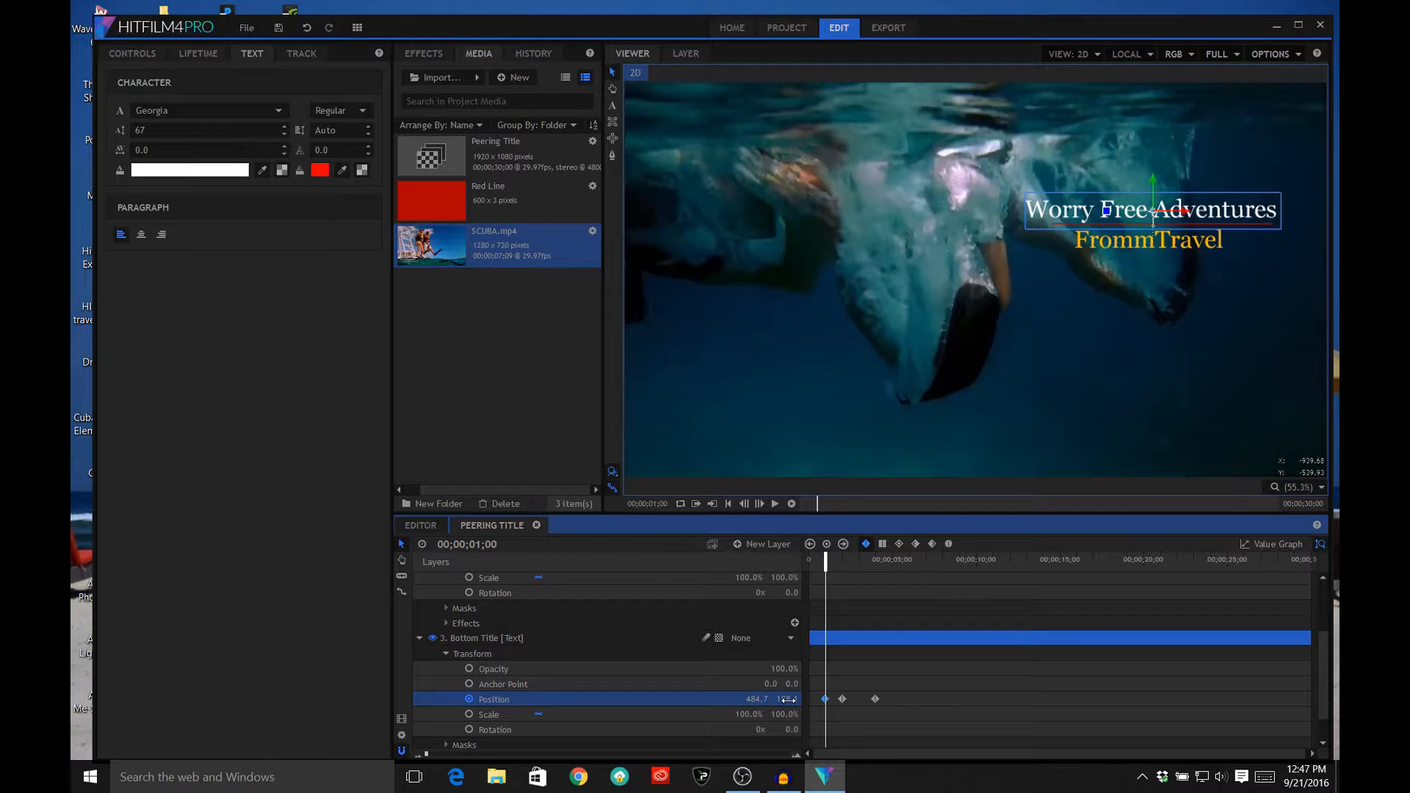
Step: Add Position keyframes to the Bottom Title and Top Title layers at 00;00;00;00 and play back the animation
{"action": "left_click", "coordinate": [729, 504]}
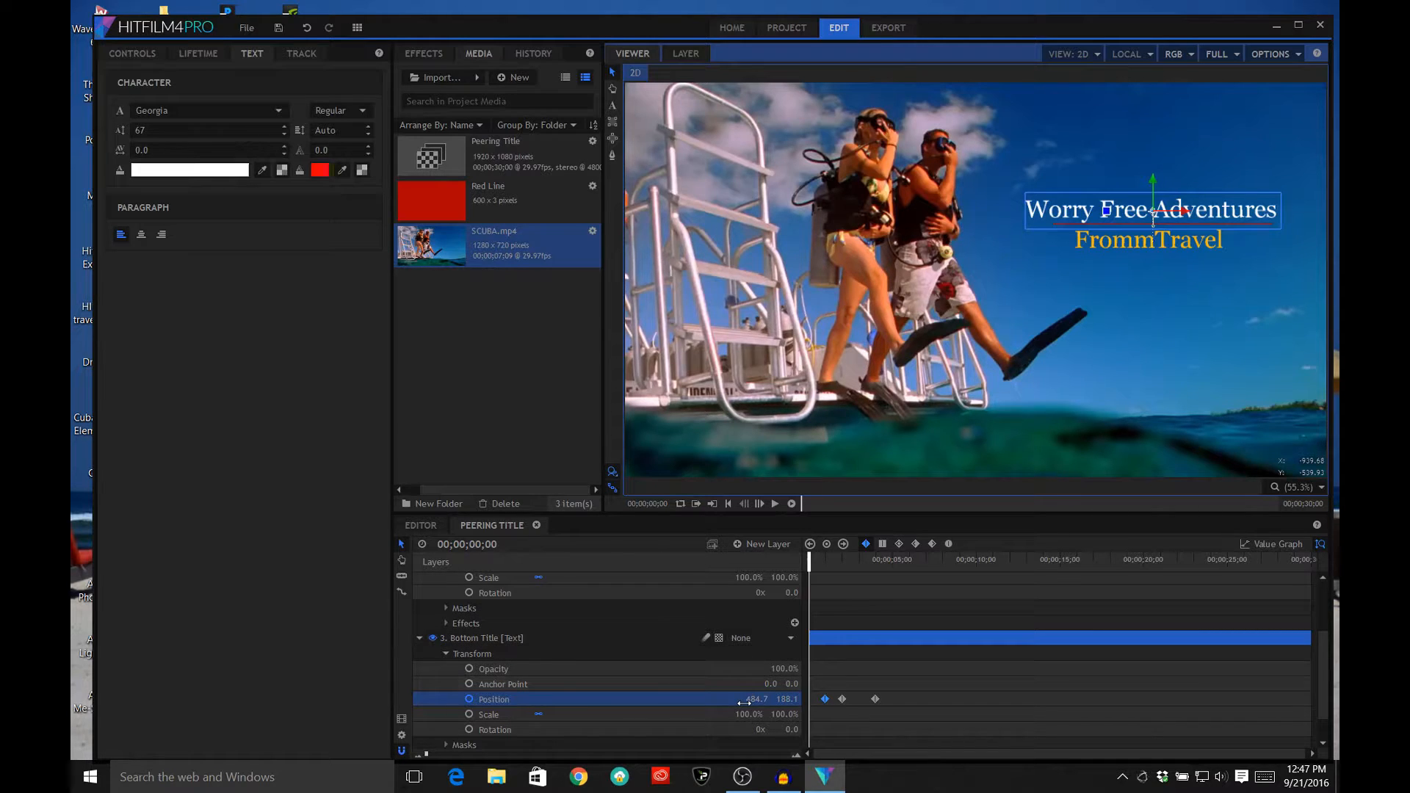
{"action": "left_click", "coordinate": [828, 545]}
{"action": "scroll", "coordinate": [737, 611], "scroll_direction": "up", "scroll_amount": 1}
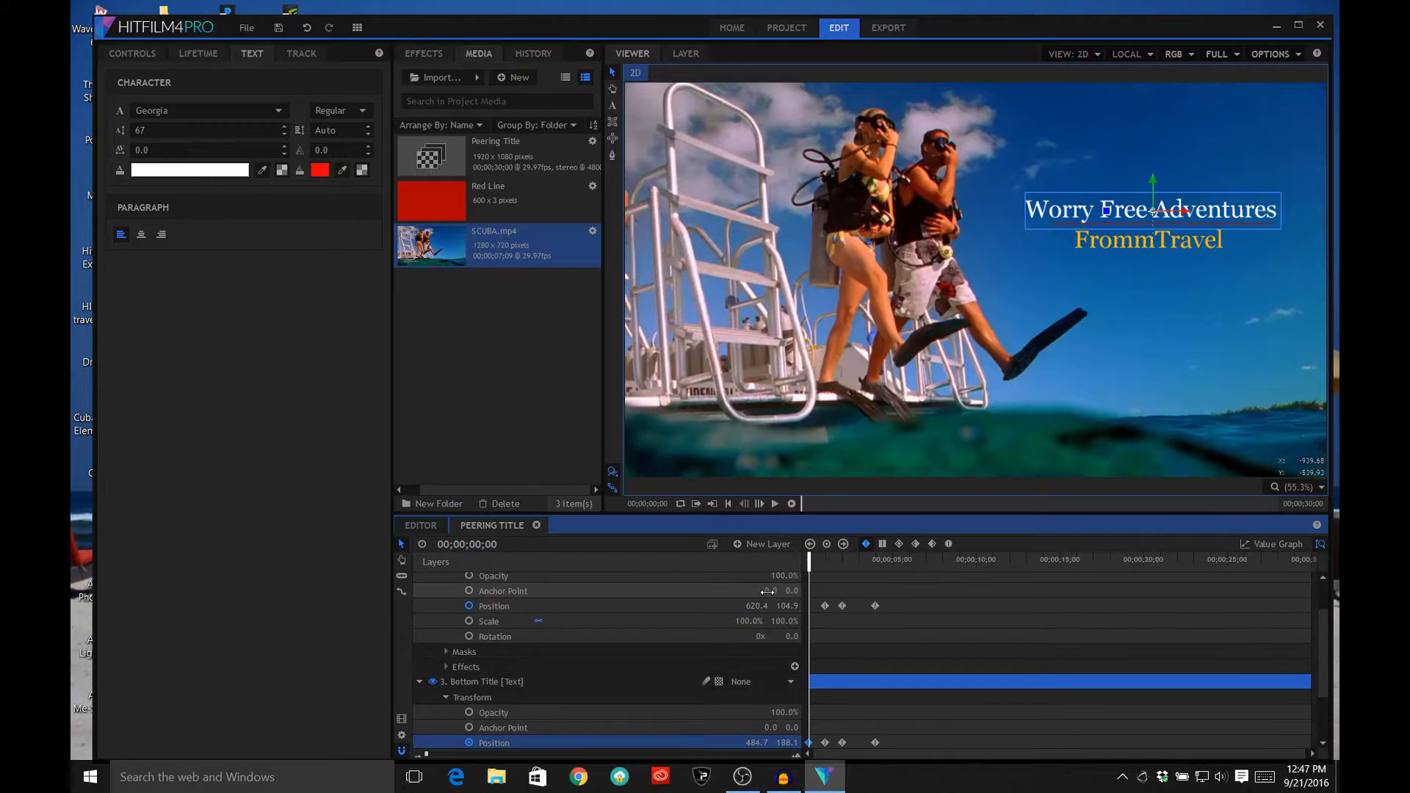
{"action": "left_click", "coordinate": [735, 610]}
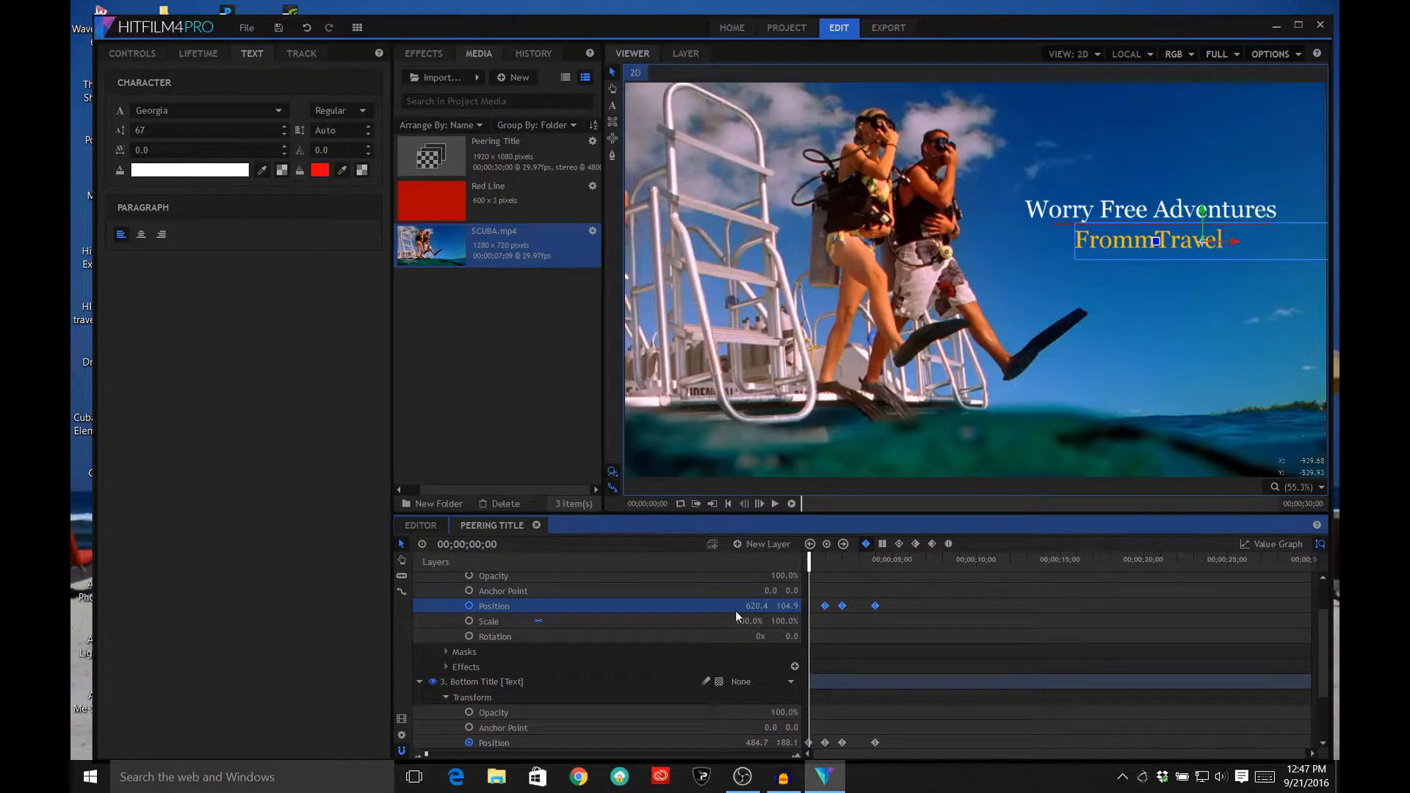
{"action": "left_click", "coordinate": [827, 545]}
{"action": "left_click", "coordinate": [775, 505]}
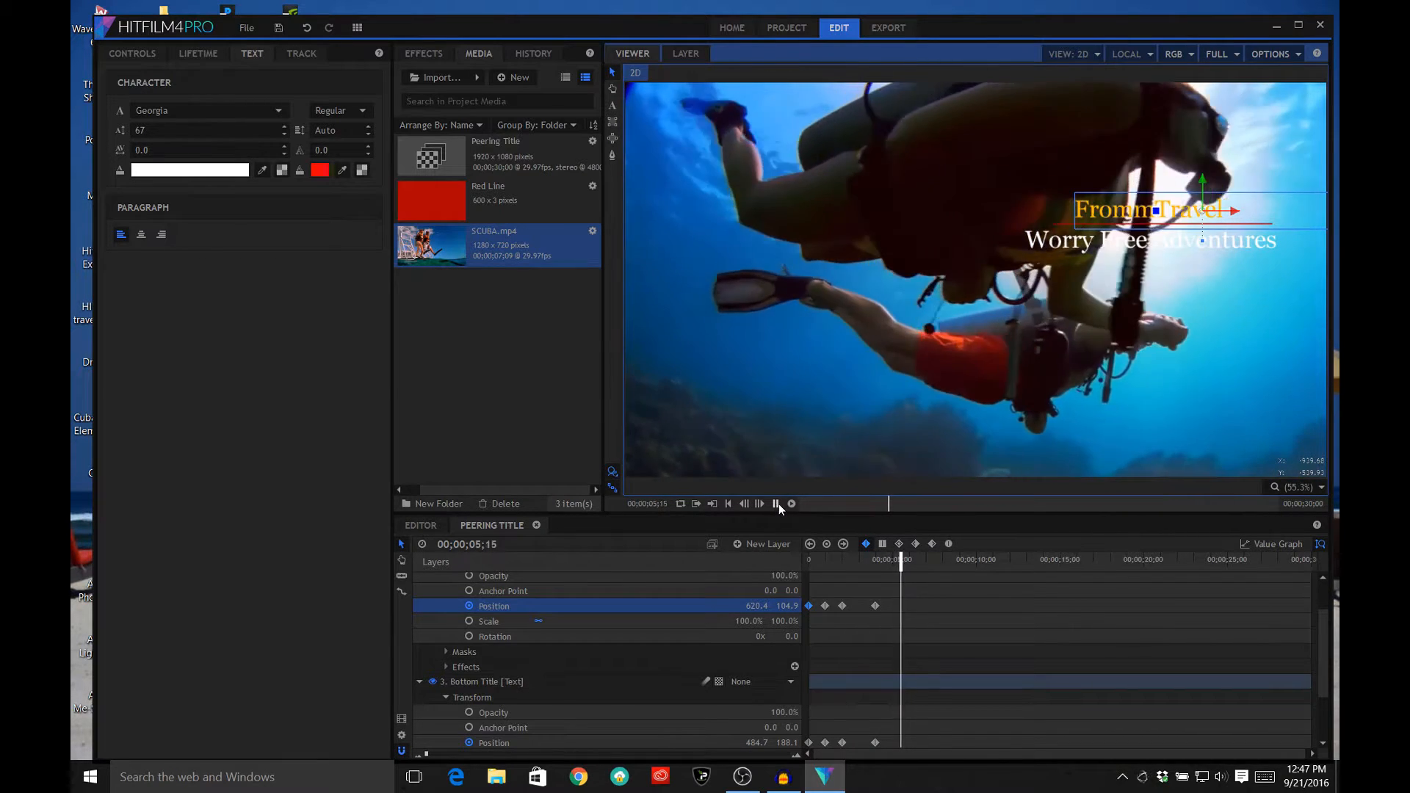
{"action": "left_click", "coordinate": [776, 504]}
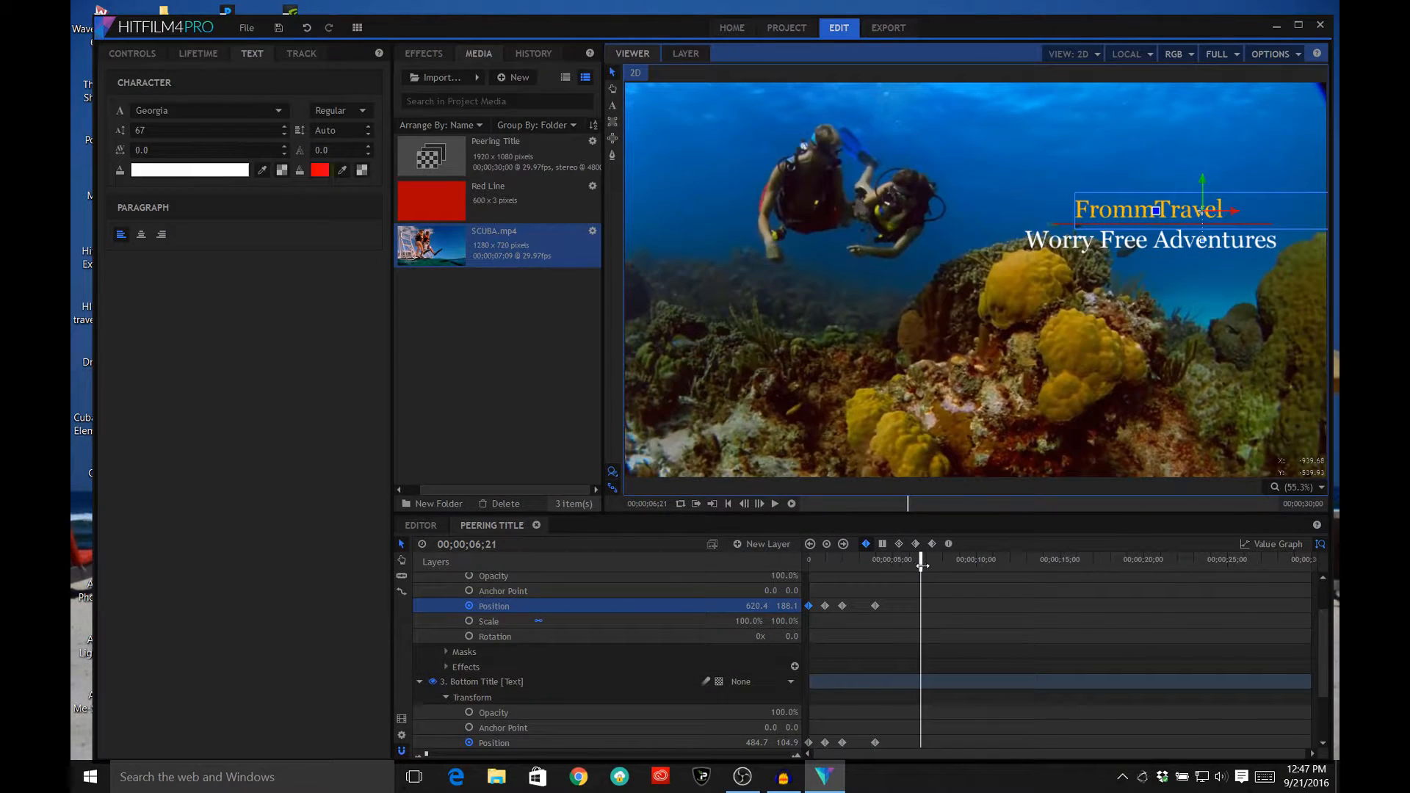
Step: Set the playhead to 00;00;05;00 and set the Top Title layer's vertical Position to 104.8 there
{"action": "left_click_drag", "start_coordinate": [923, 564], "coordinate": [894, 560]}
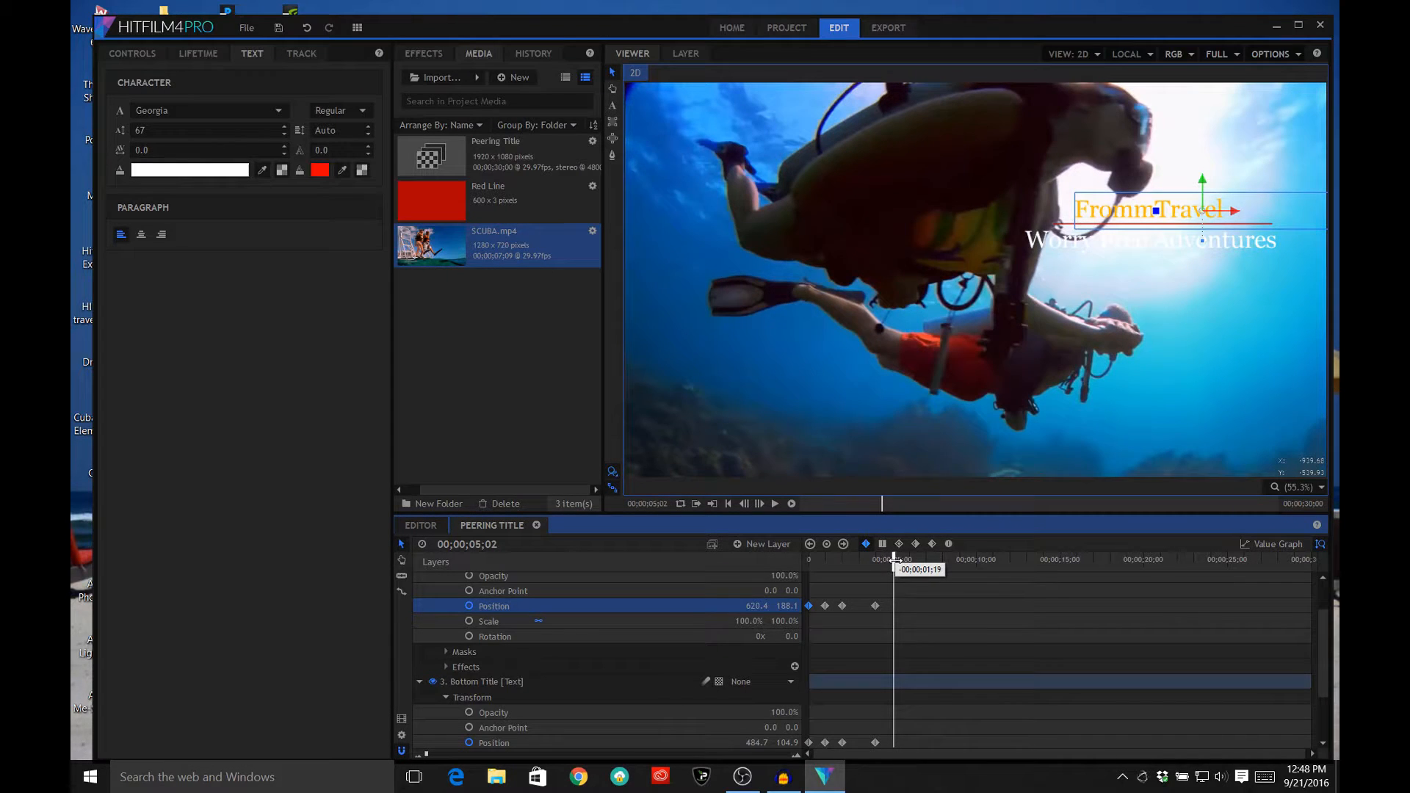
{"action": "left_click", "coordinate": [744, 503]}
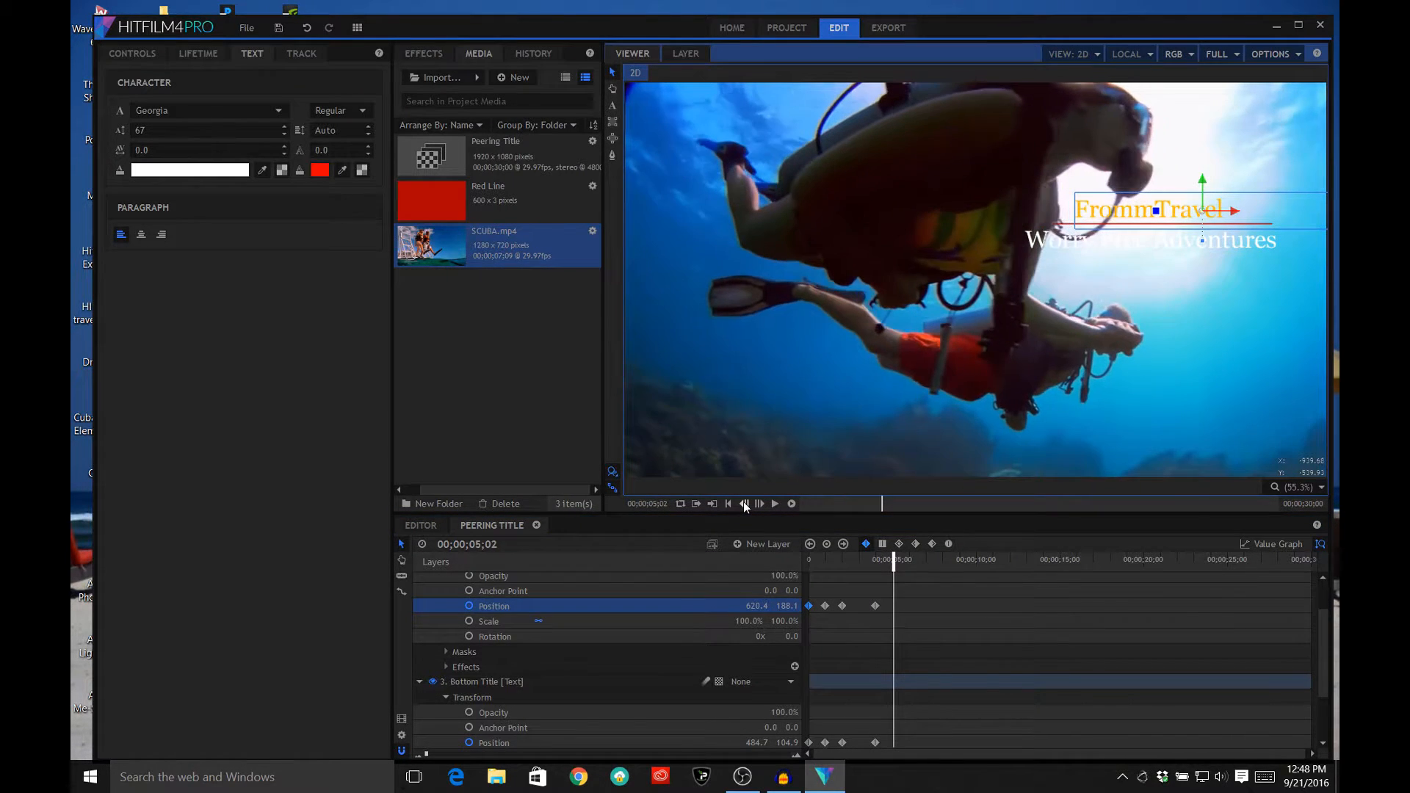
{"action": "left_click", "coordinate": [744, 504]}
{"action": "left_click", "coordinate": [744, 503]}
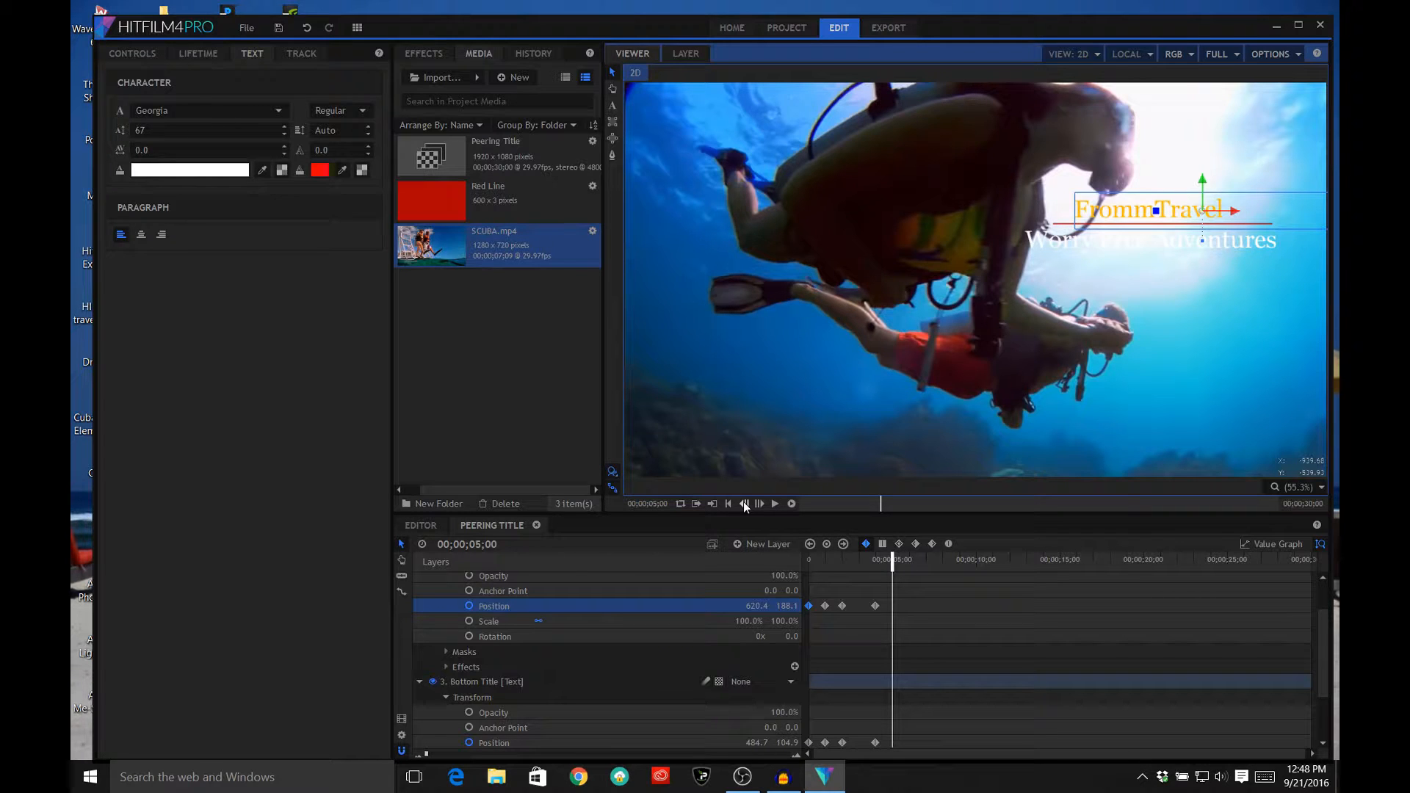
{"action": "left_click", "coordinate": [788, 606]}
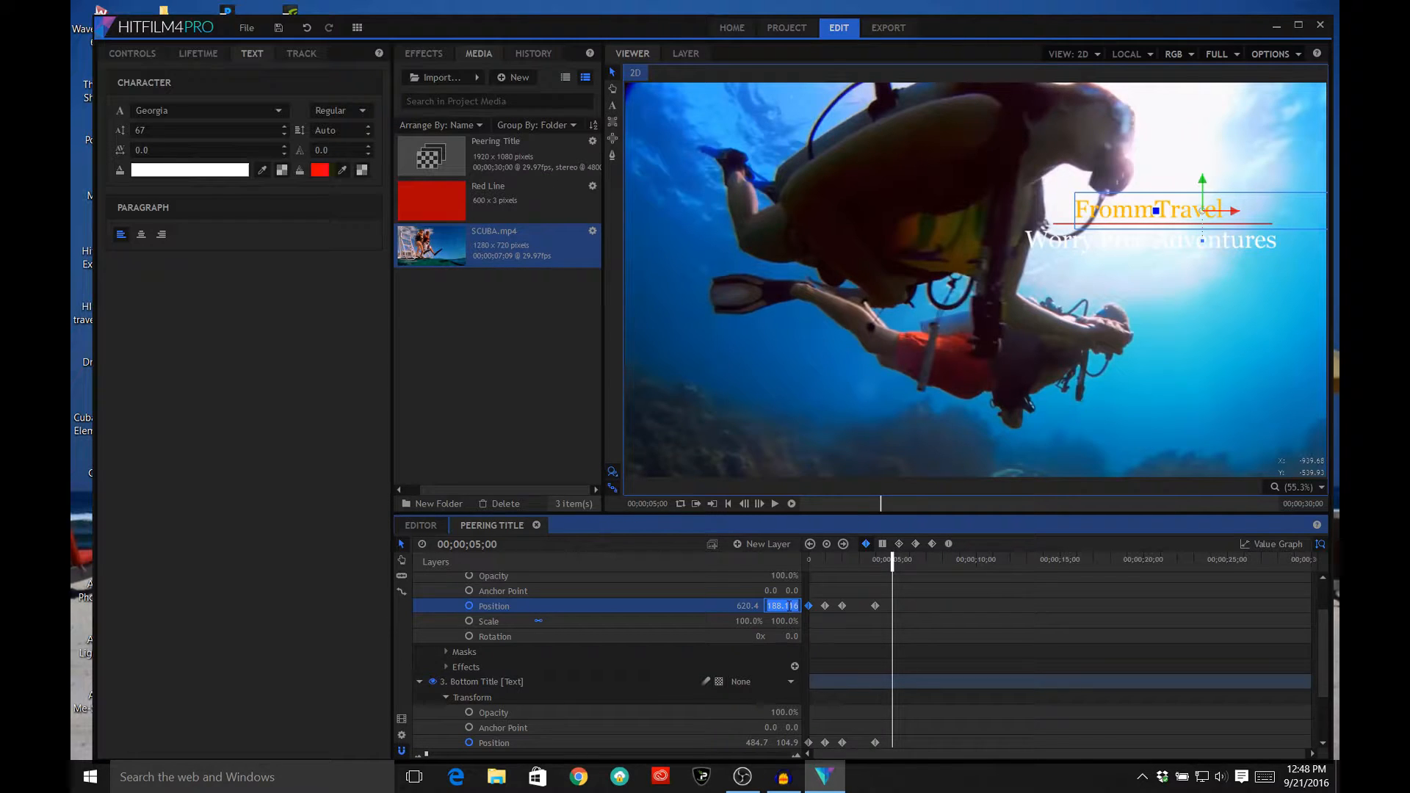
{"action": "key", "text": "BackSpace"}
{"action": "type", "text": "104.8"}
{"action": "key", "text": "Return"}
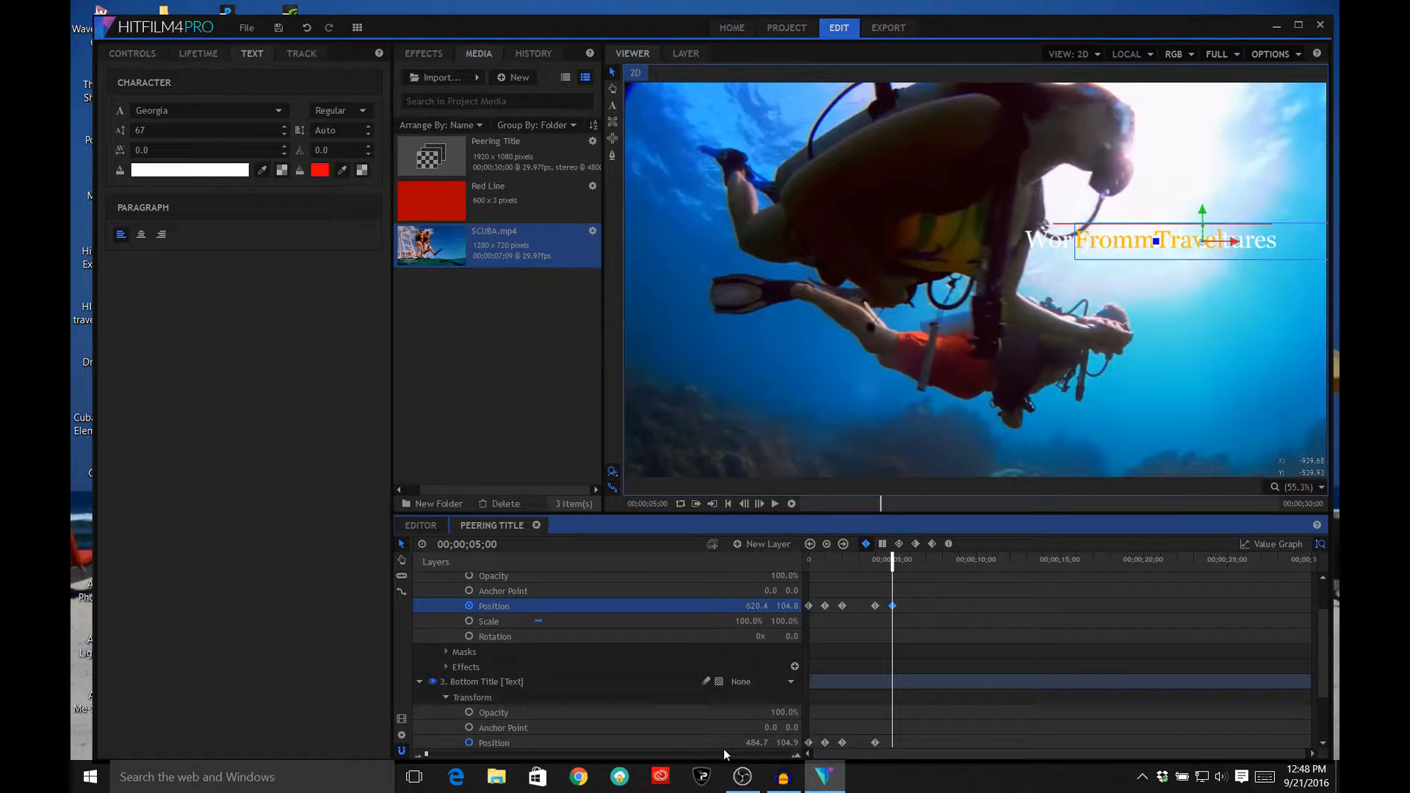
Step: Set the Bottom Title layer's vertical Position to 188.1 at 00;00;05;00
{"action": "left_click_drag", "start_coordinate": [783, 743], "coordinate": [786, 743]}
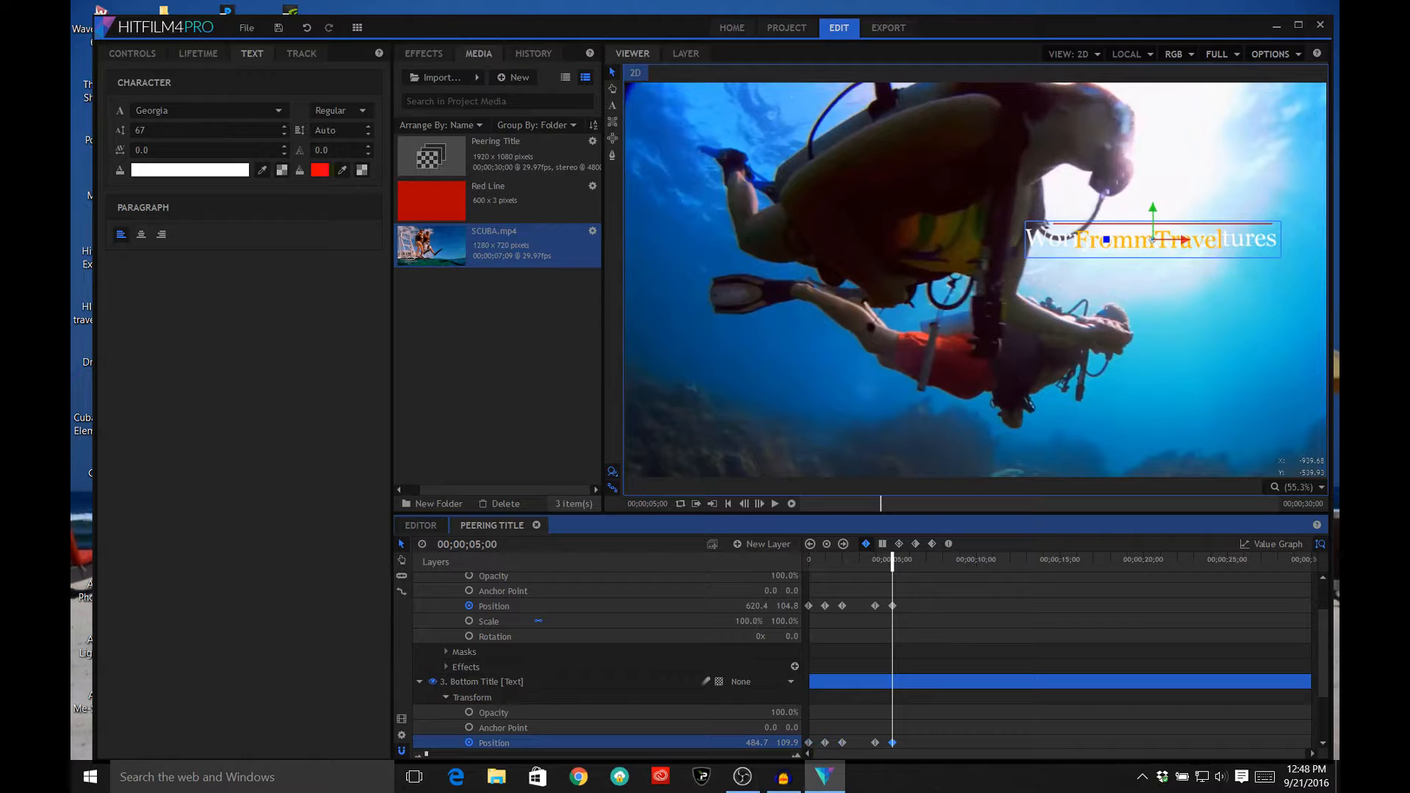
{"action": "left_click", "coordinate": [784, 743]}
{"action": "type", "text": "188.1"}
{"action": "key", "text": "Return"}
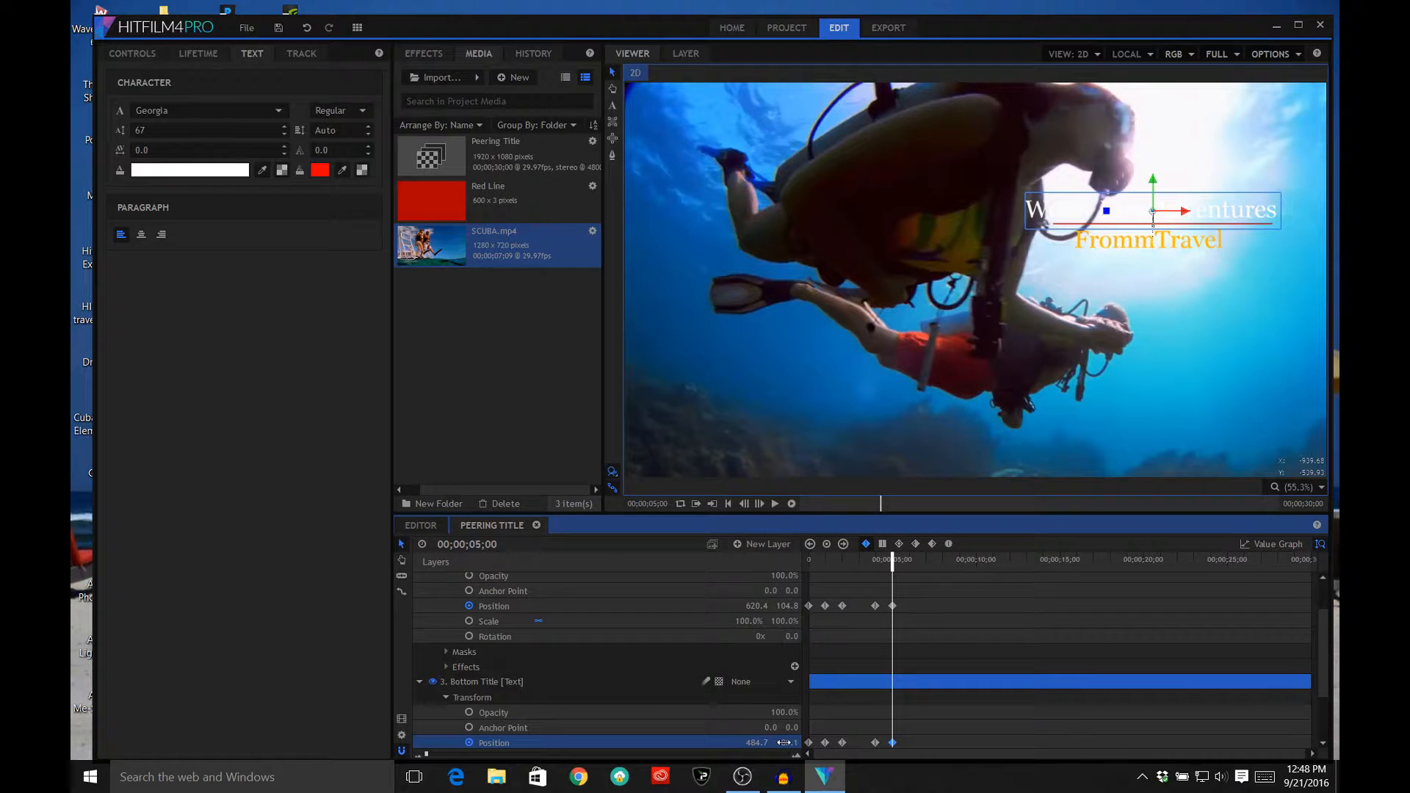
Step: Play back the title animation from the start and scrub through it to review the two titles' movement
{"action": "left_click", "coordinate": [730, 504]}
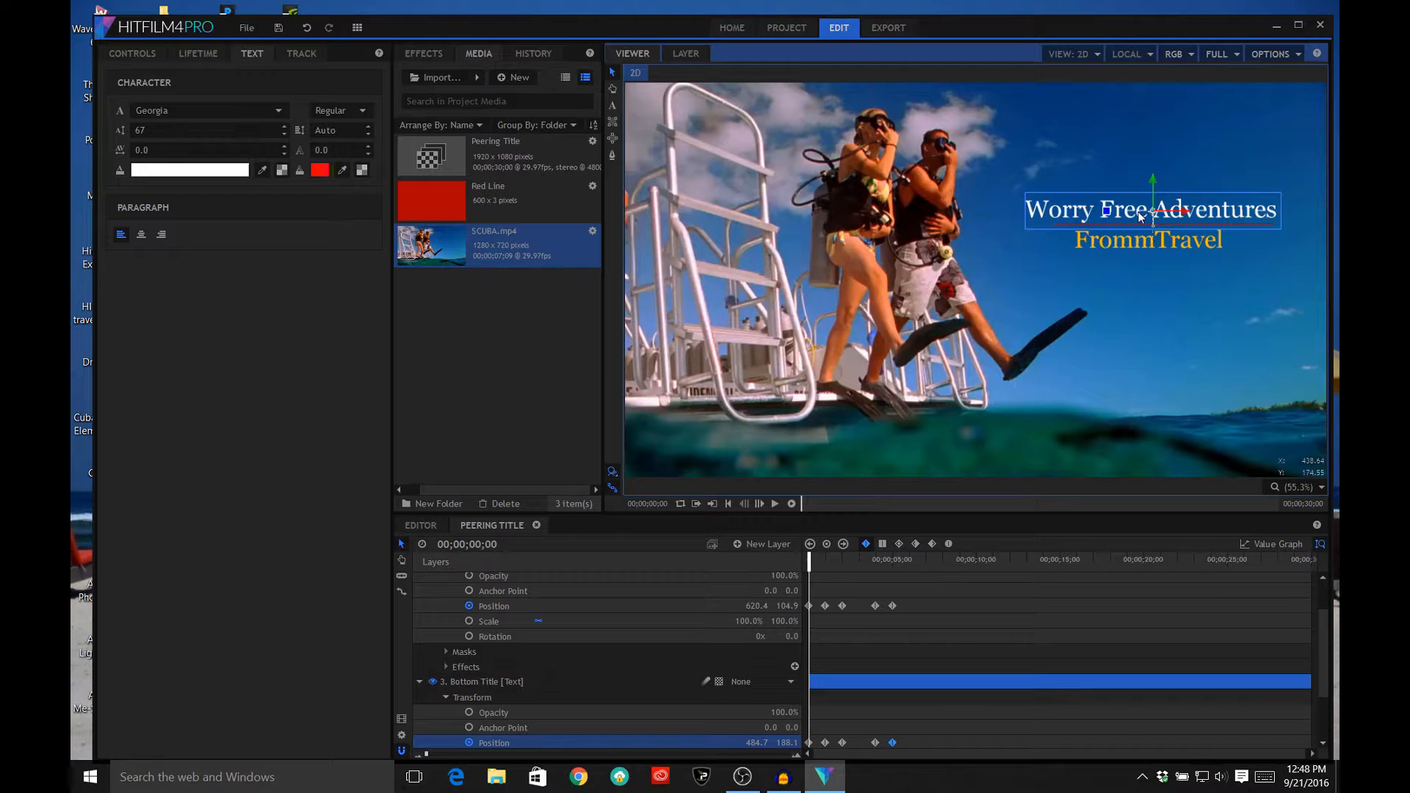
{"action": "left_click", "coordinate": [773, 503]}
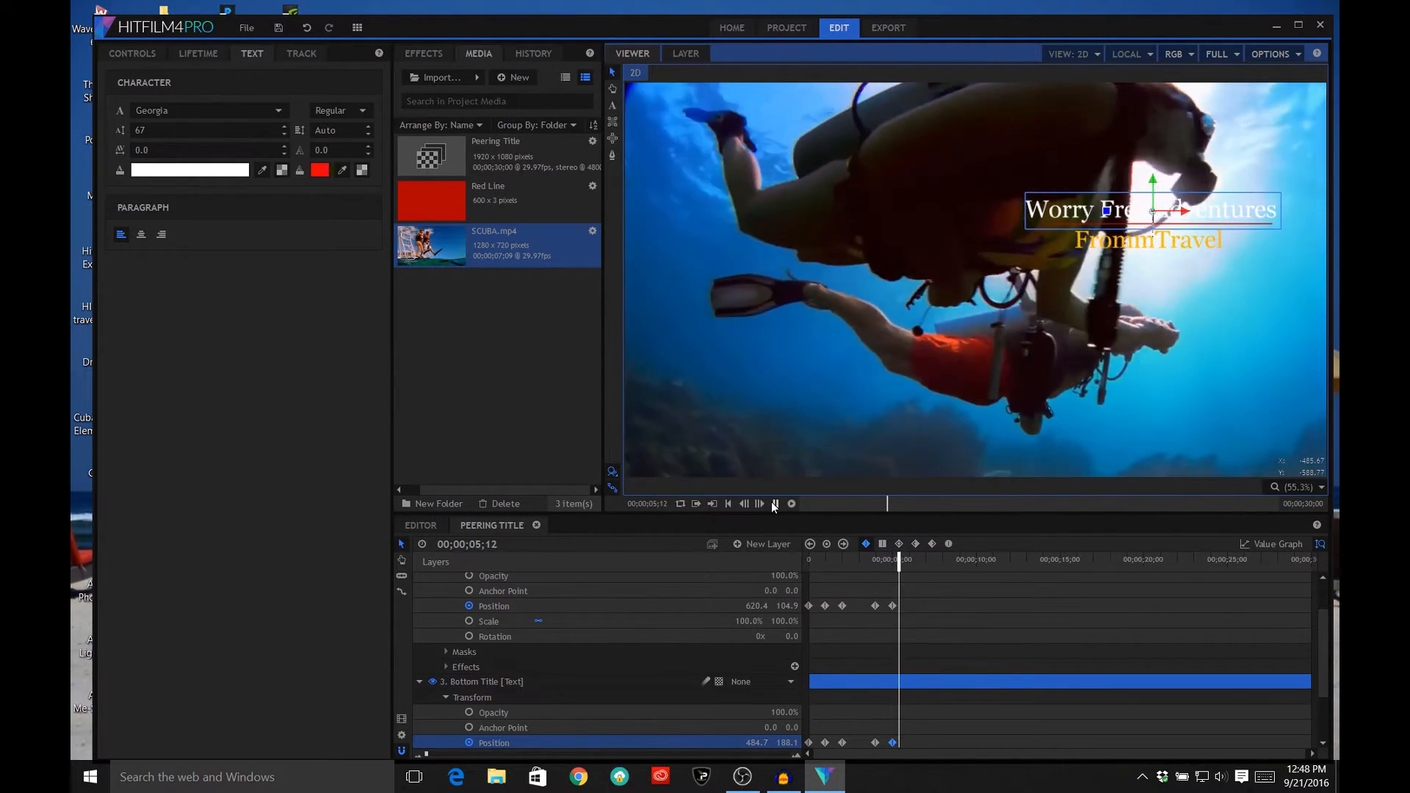
{"action": "left_click", "coordinate": [774, 500]}
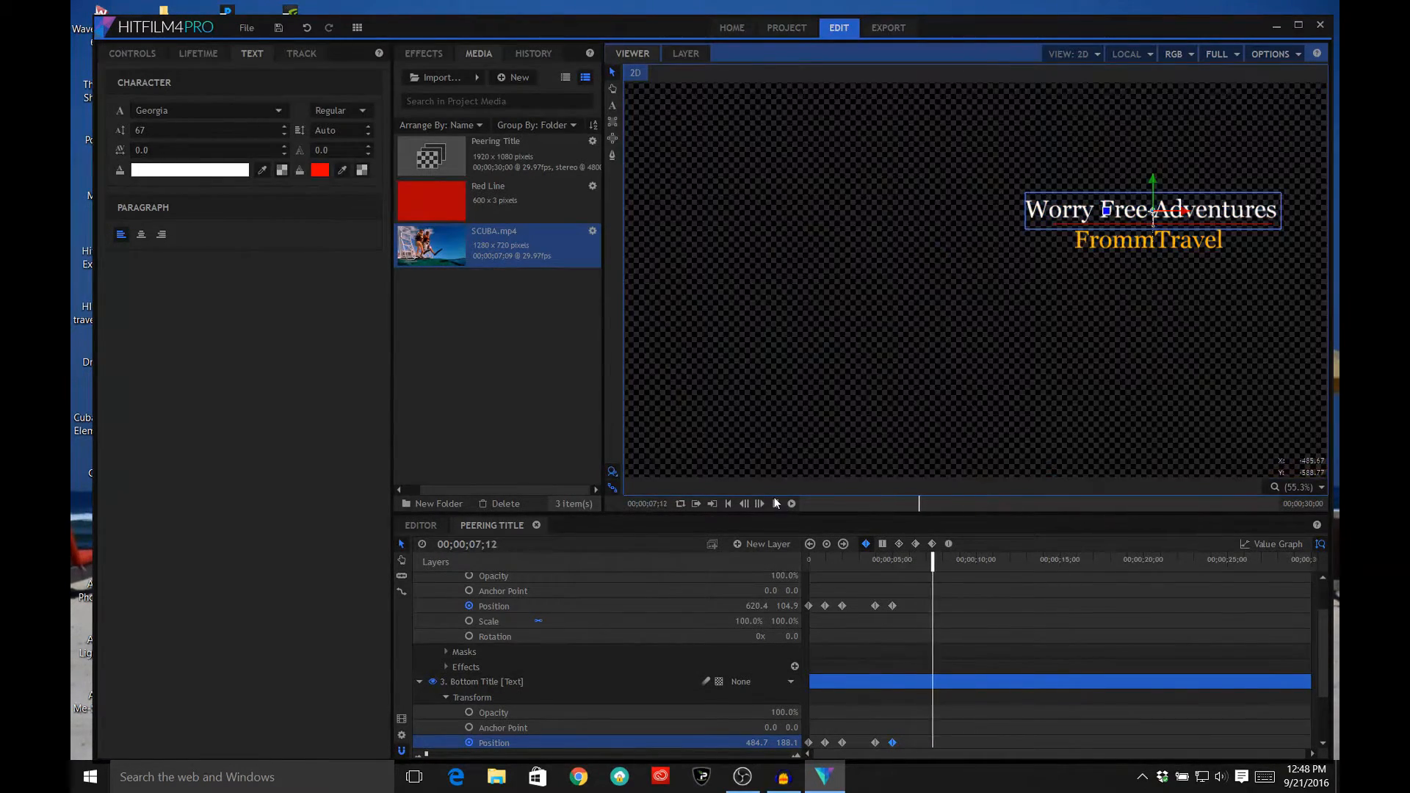
{"action": "left_click", "coordinate": [938, 562]}
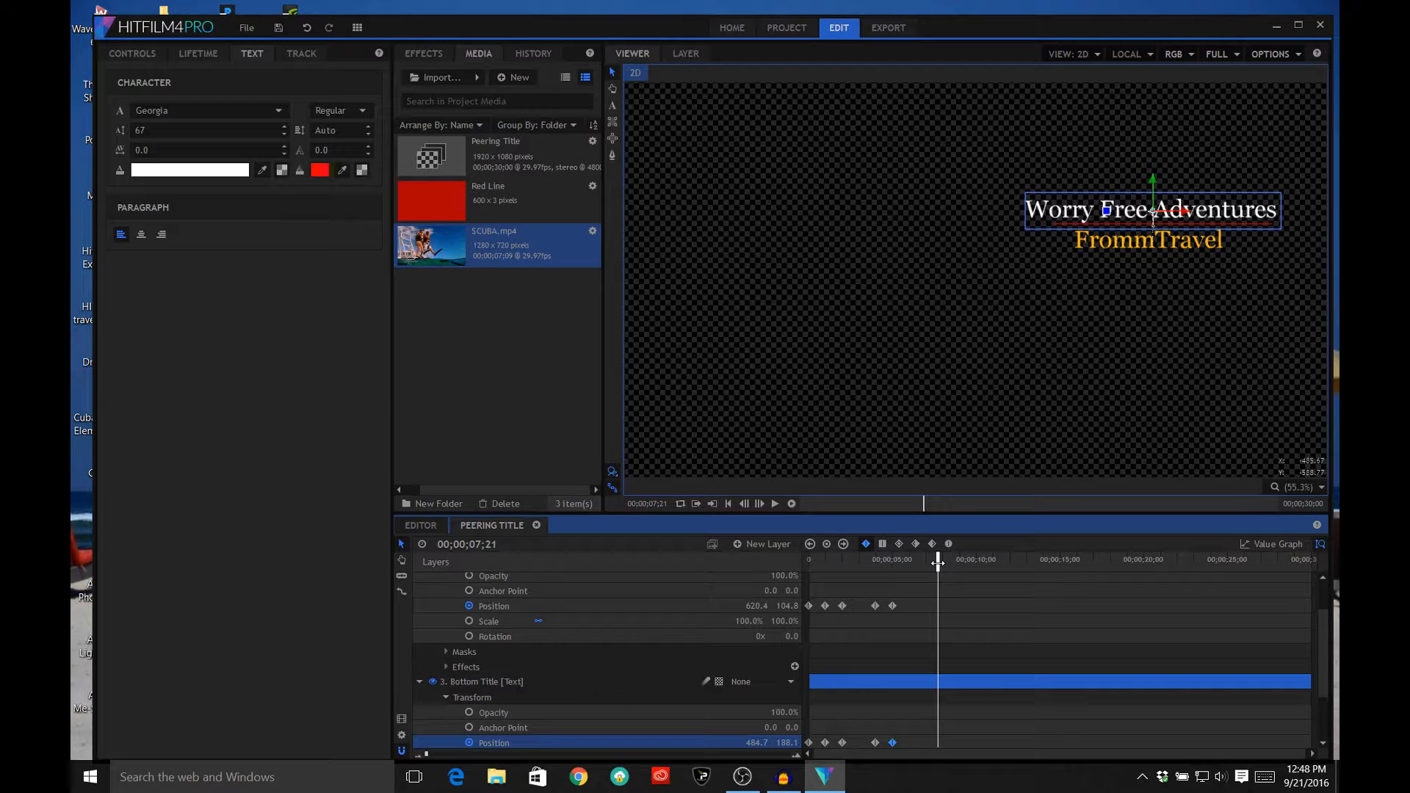
{"action": "left_click_drag", "start_coordinate": [938, 562], "coordinate": [858, 563]}
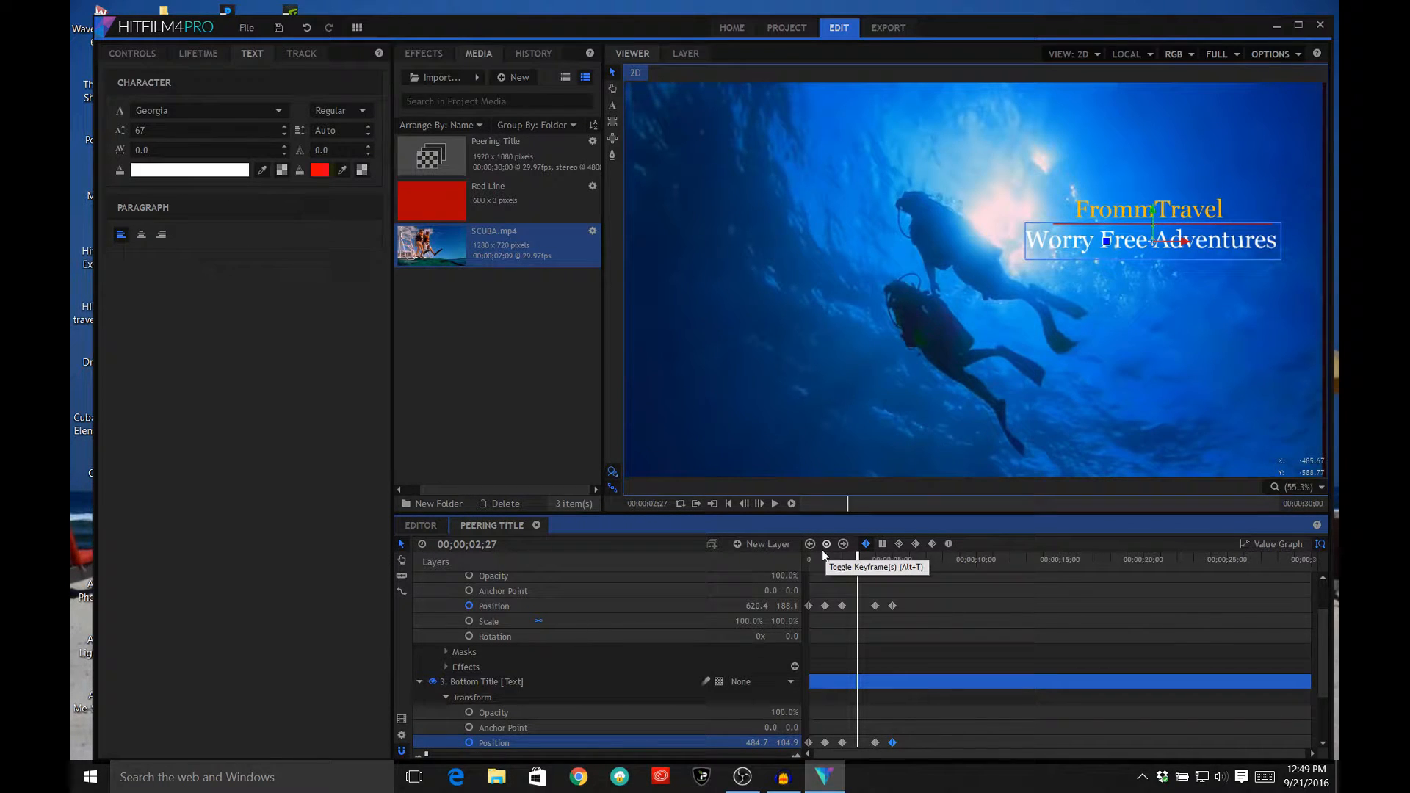
Step: Go to the Top Title's Position keyframe at 00;00;02;00 and draw a rectangular mask around FrommTravel, ending at the red line
{"action": "left_click", "coordinate": [677, 607]}
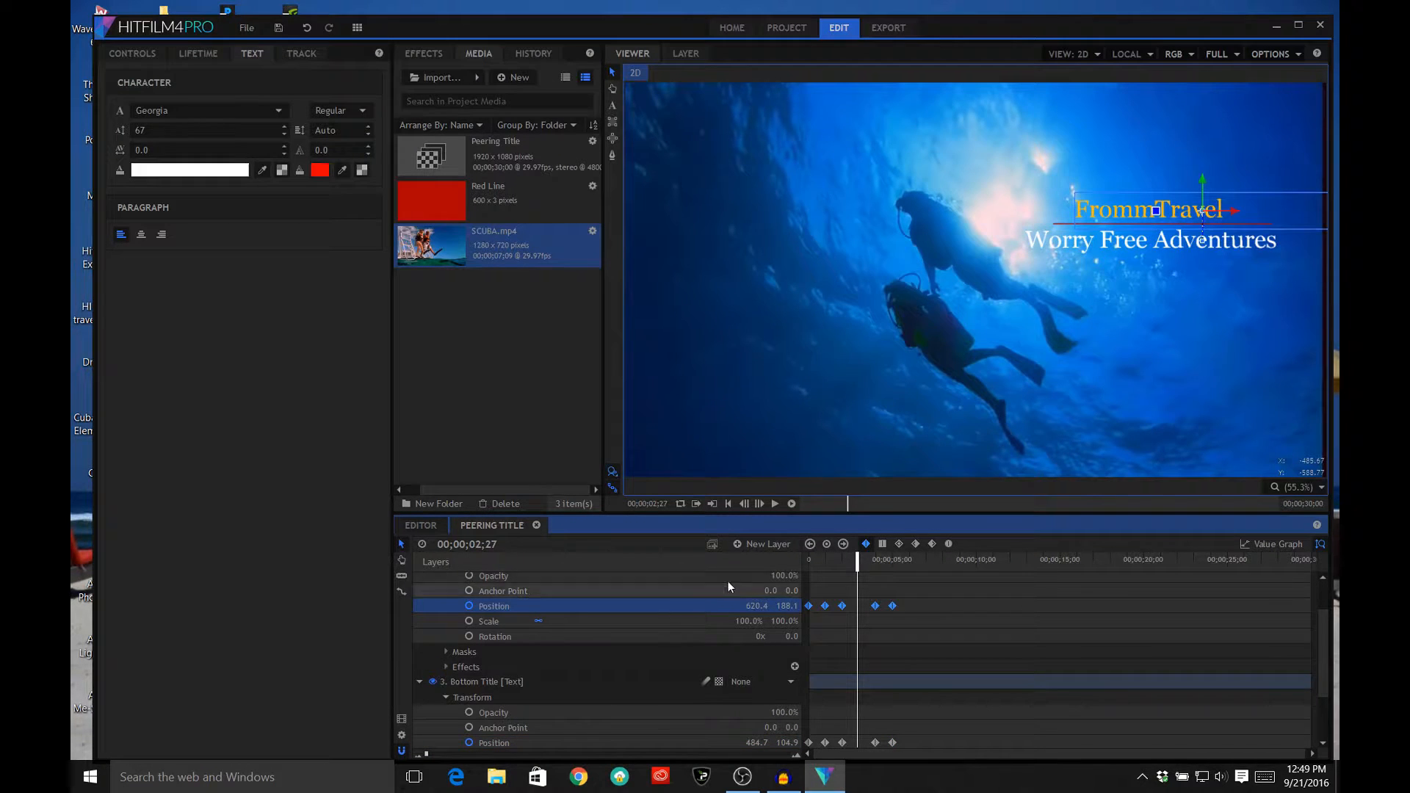
{"action": "left_click", "coordinate": [810, 544]}
{"action": "left_click", "coordinate": [810, 544]}
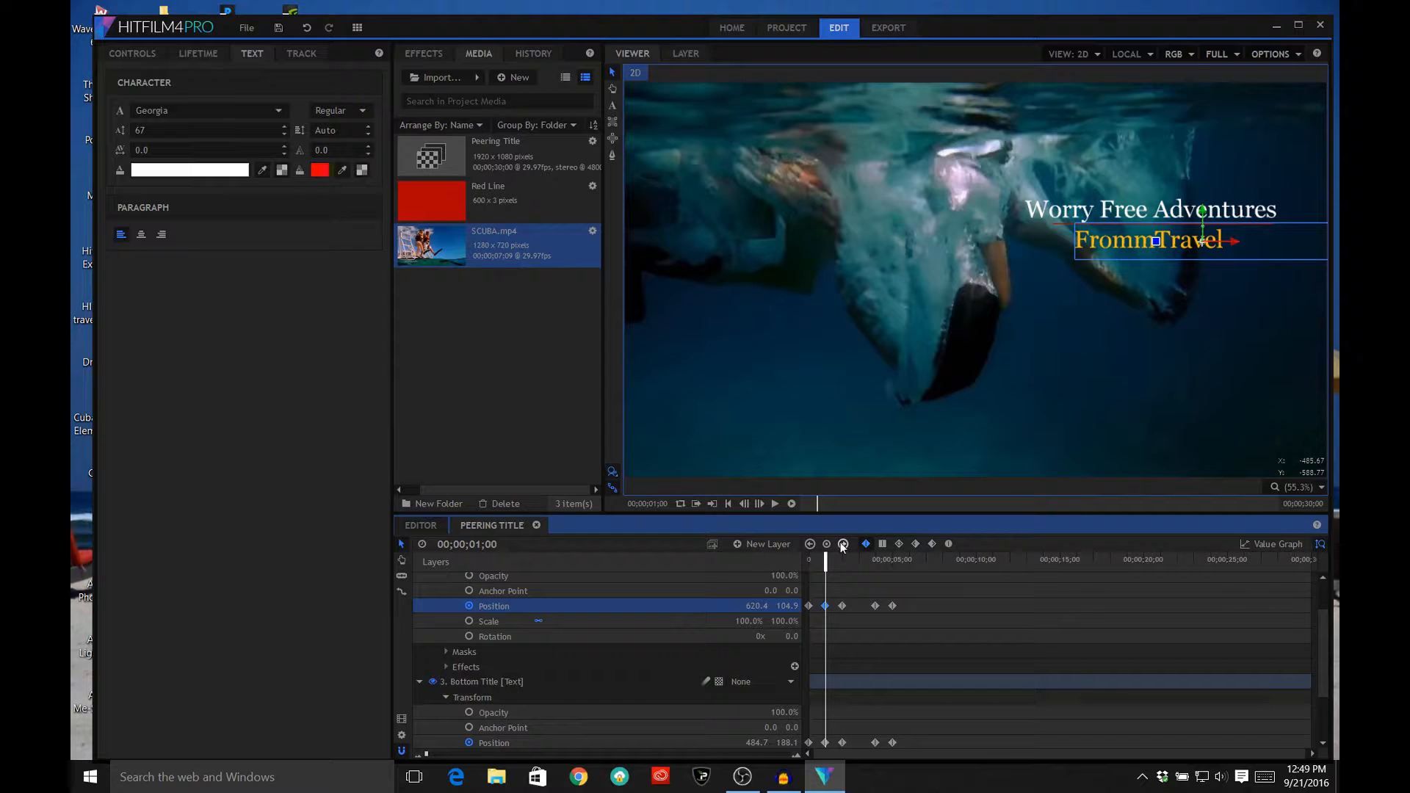
{"action": "left_click", "coordinate": [843, 544]}
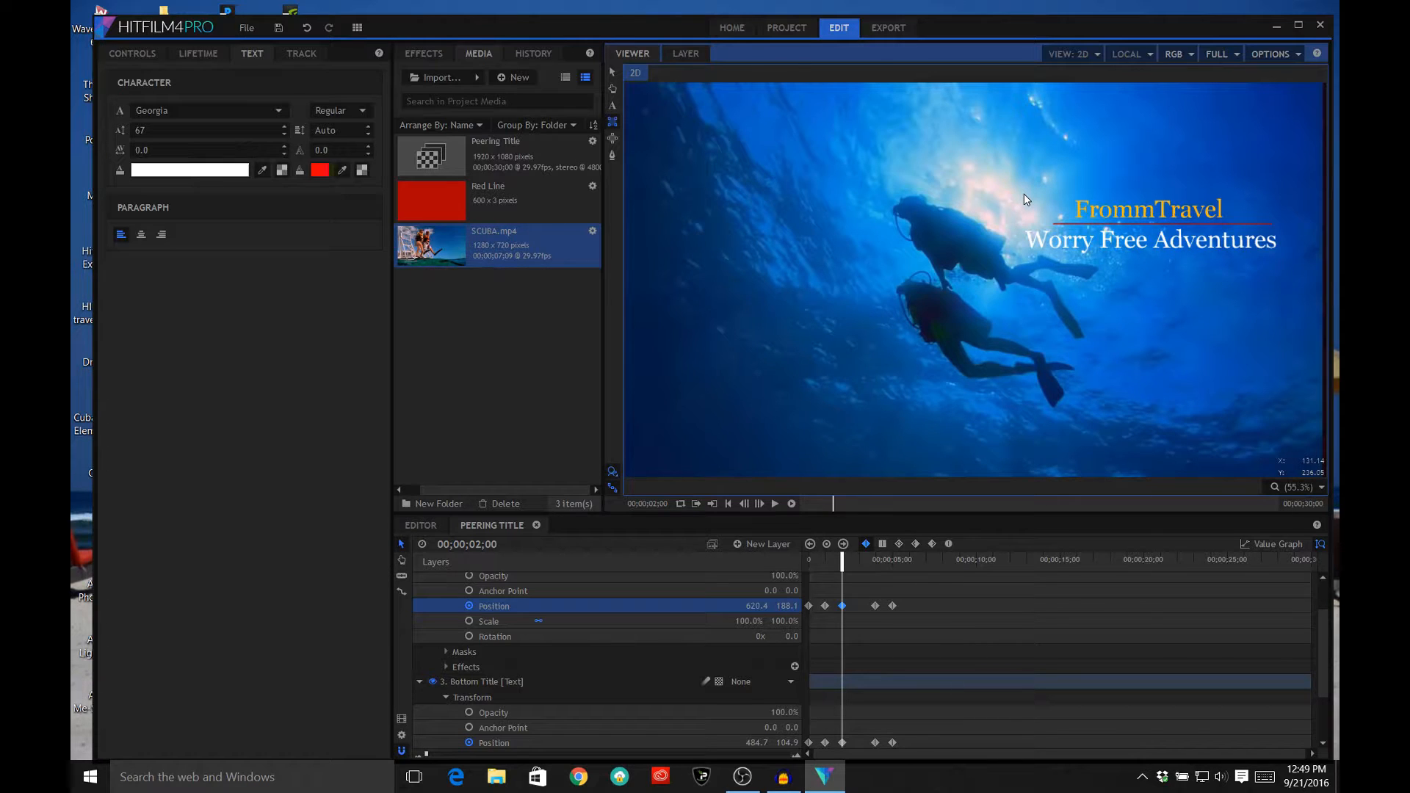
{"action": "left_click_drag", "start_coordinate": [1024, 197], "coordinate": [1281, 222]}
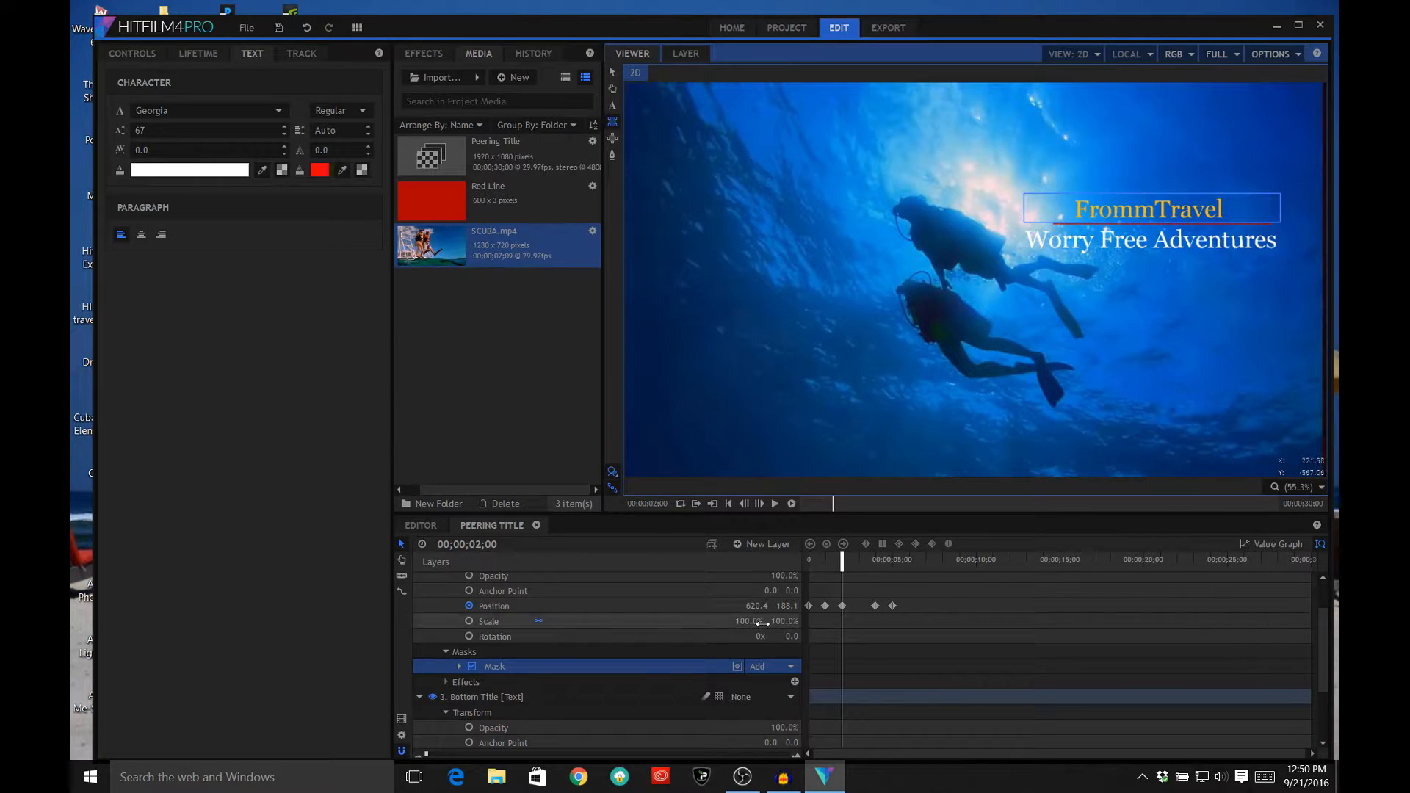
Step: Expand the Top Title mask's Transform properties and enable keyframing for its Path at 00;00;02;00
{"action": "left_click", "coordinate": [458, 667]}
{"action": "left_click", "coordinate": [459, 667]}
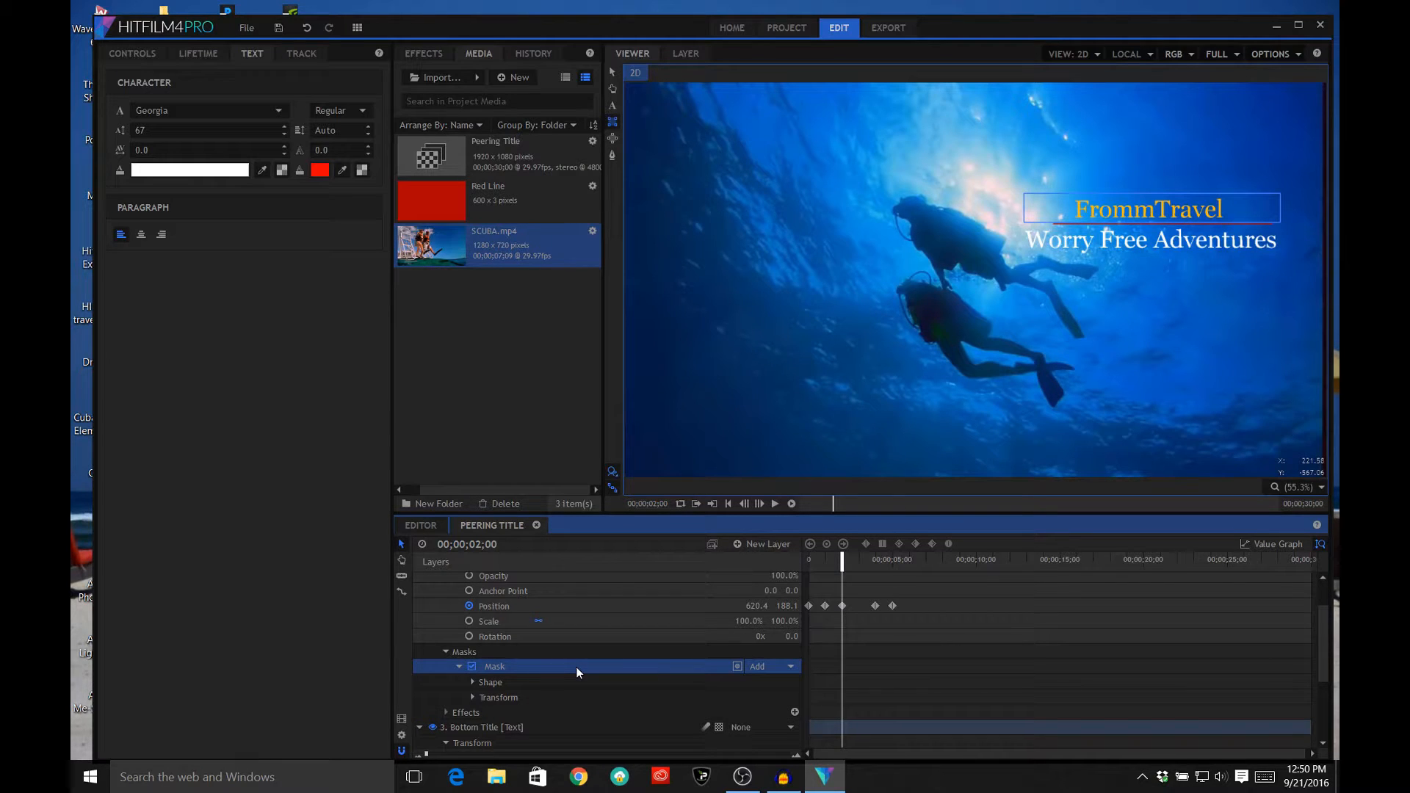
{"action": "left_click", "coordinate": [473, 697]}
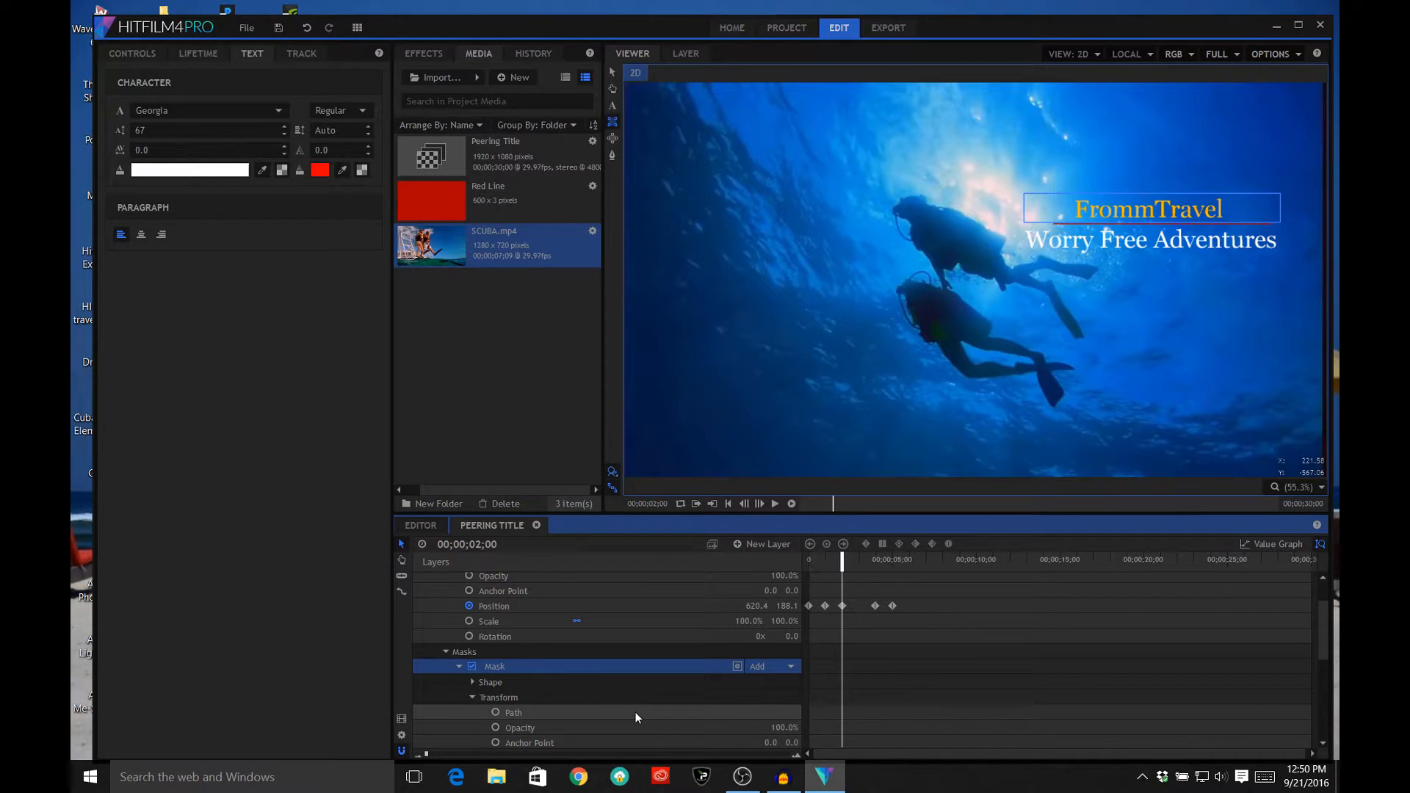
{"action": "left_click", "coordinate": [495, 712]}
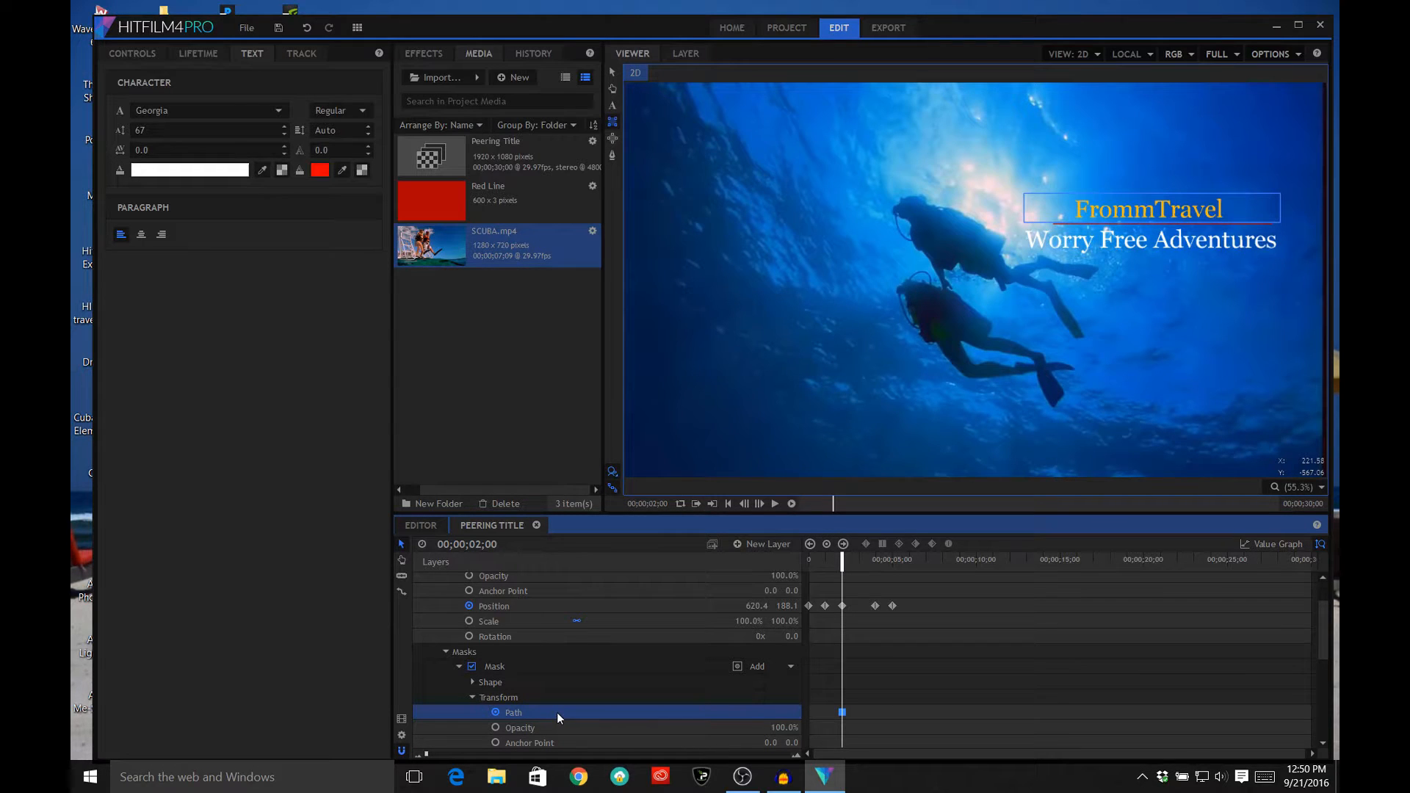
Step: At the 00;00;01;00 Position keyframe, move the Top Title's mask path up so it sits just above the red line
{"action": "left_click", "coordinate": [554, 612]}
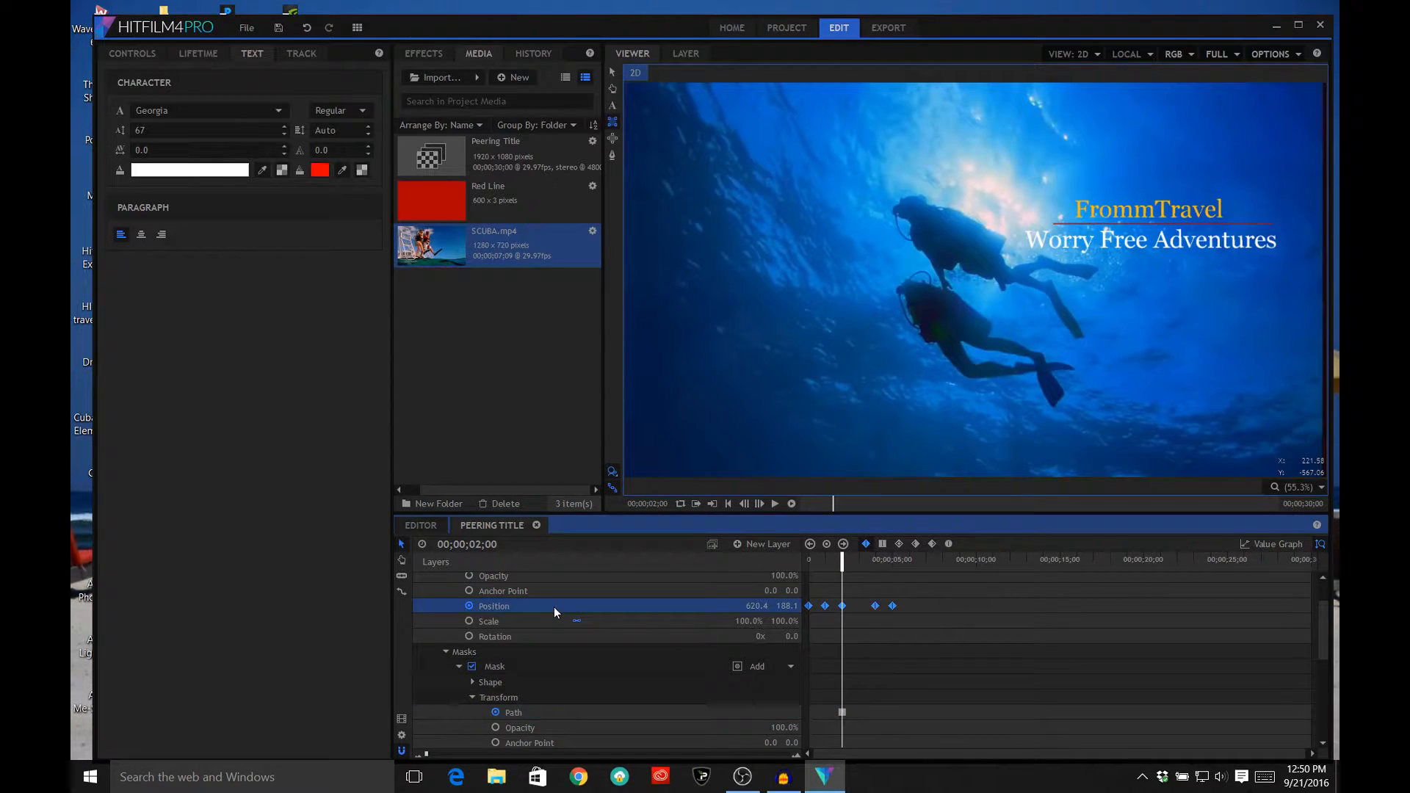
{"action": "left_click", "coordinate": [810, 544]}
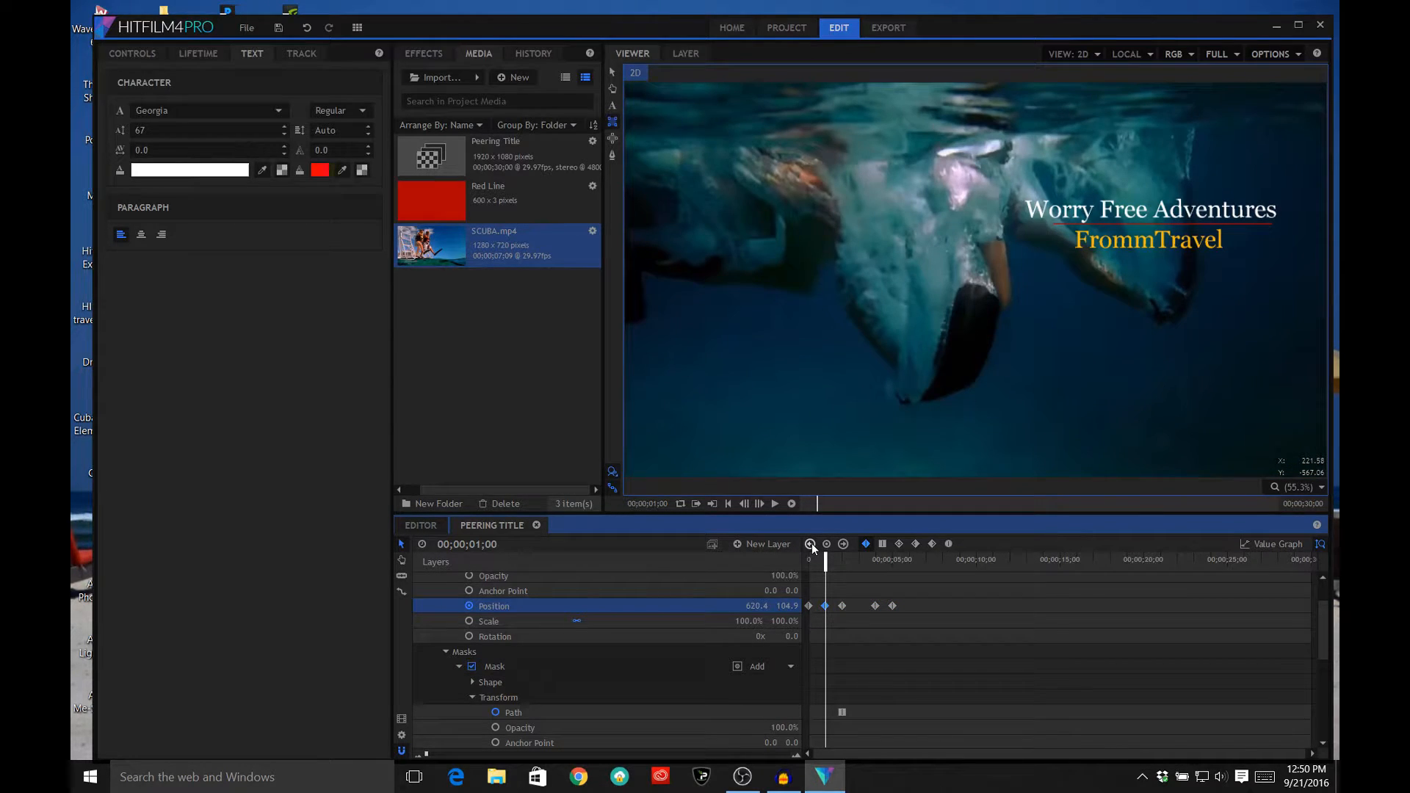
{"action": "left_click", "coordinate": [710, 716]}
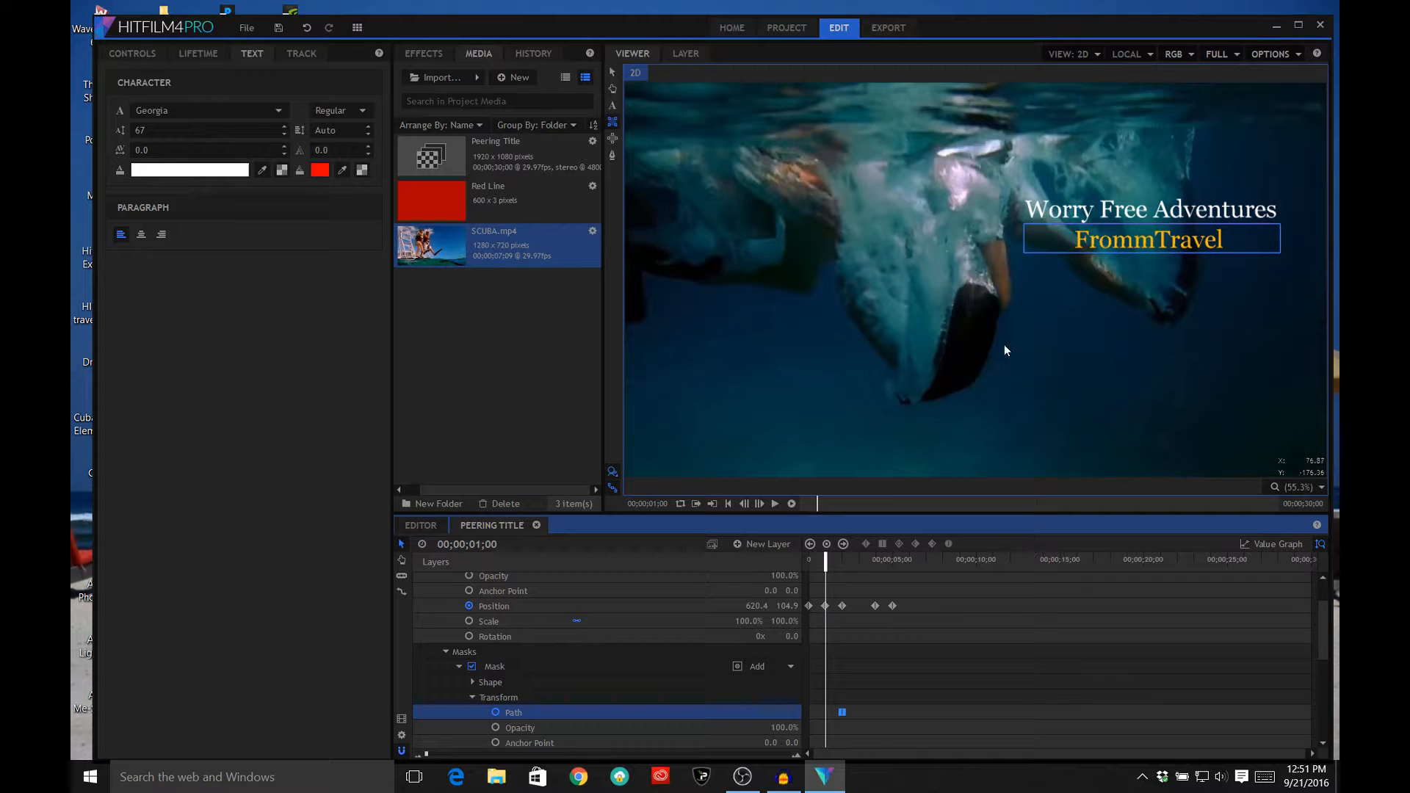
{"action": "left_click", "coordinate": [611, 73]}
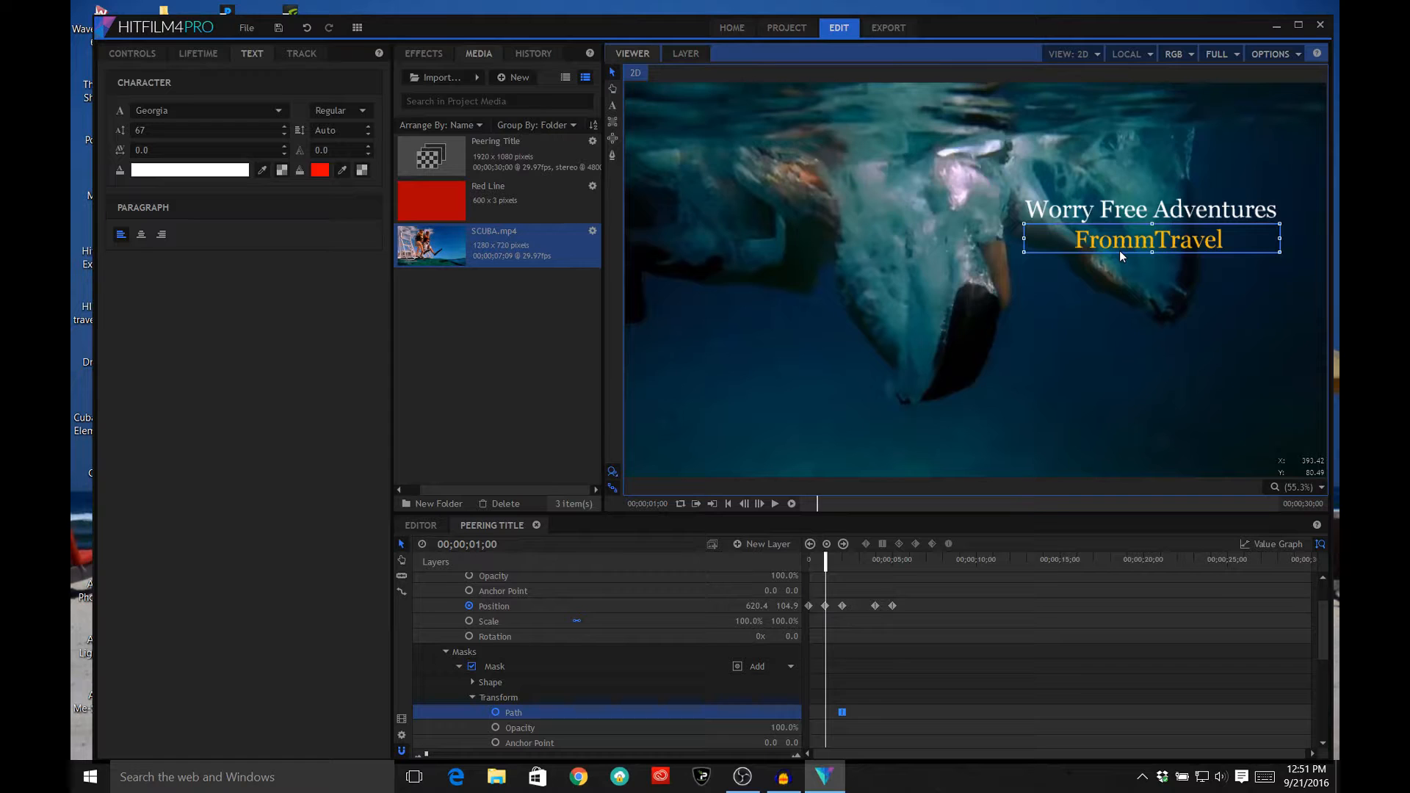
{"action": "left_click_drag", "start_coordinate": [1120, 252], "coordinate": [1118, 219]}
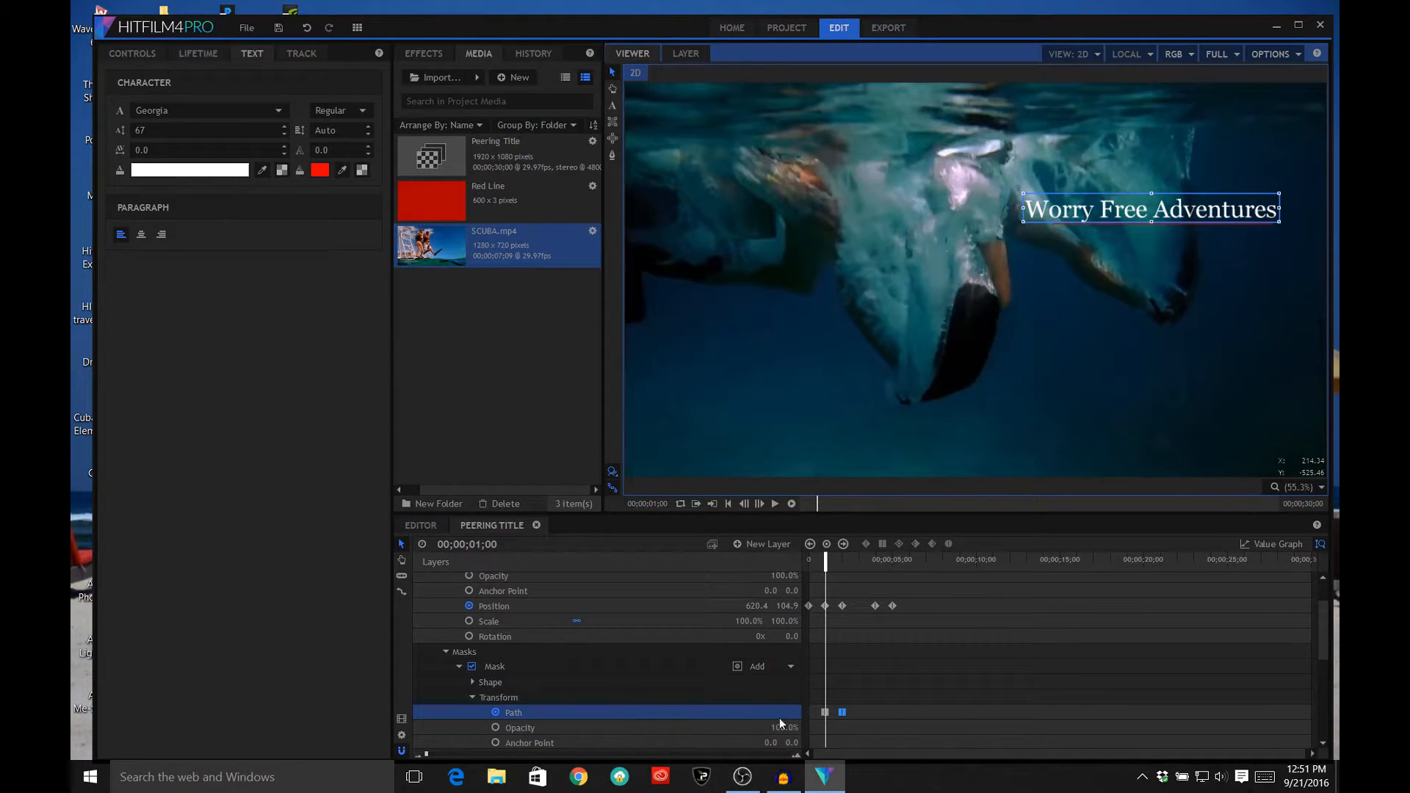
Step: Go to the Top Title's first Position keyframe at 00;00;00;00 and add a mask Path keyframe there
{"action": "left_click", "coordinate": [717, 606]}
{"action": "left_click", "coordinate": [811, 544]}
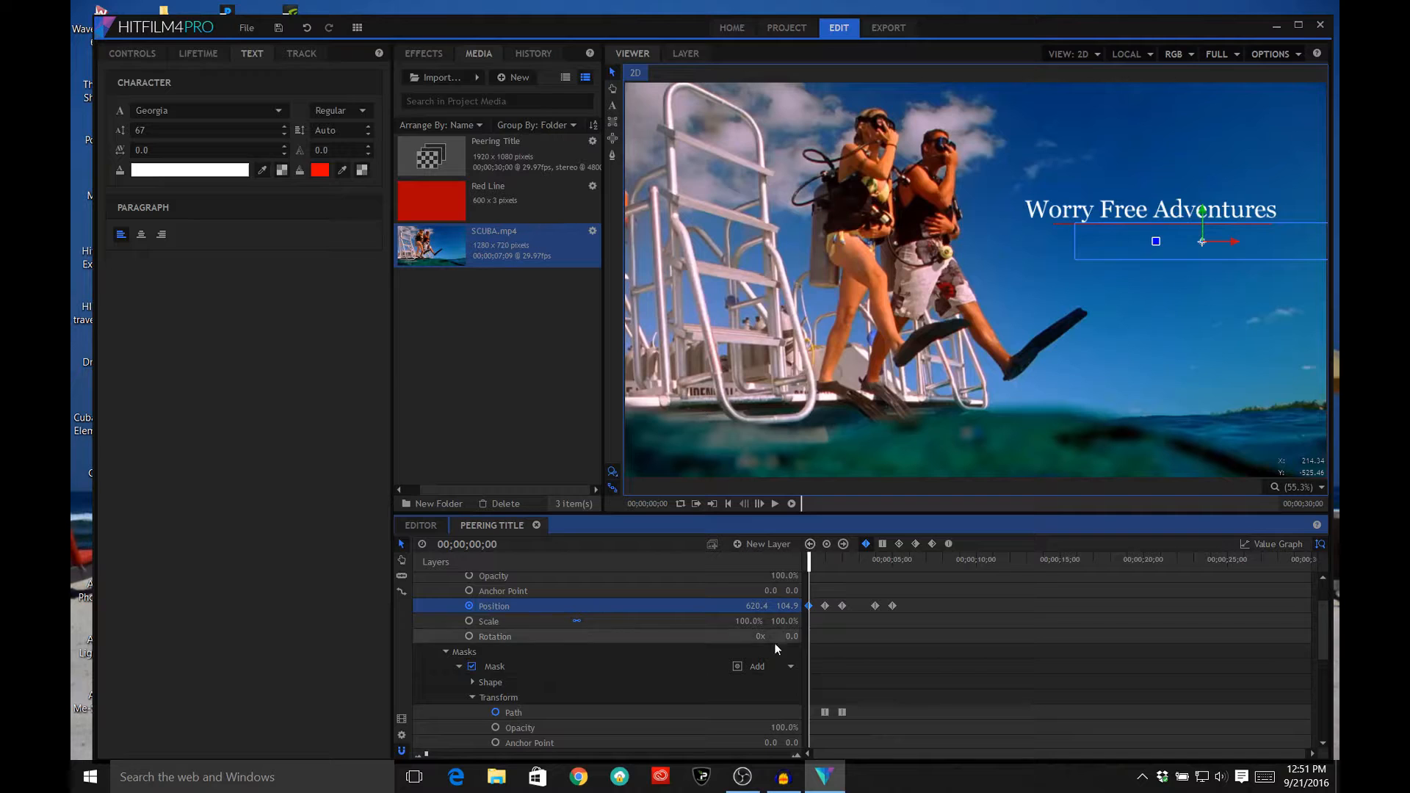
{"action": "left_click", "coordinate": [733, 715]}
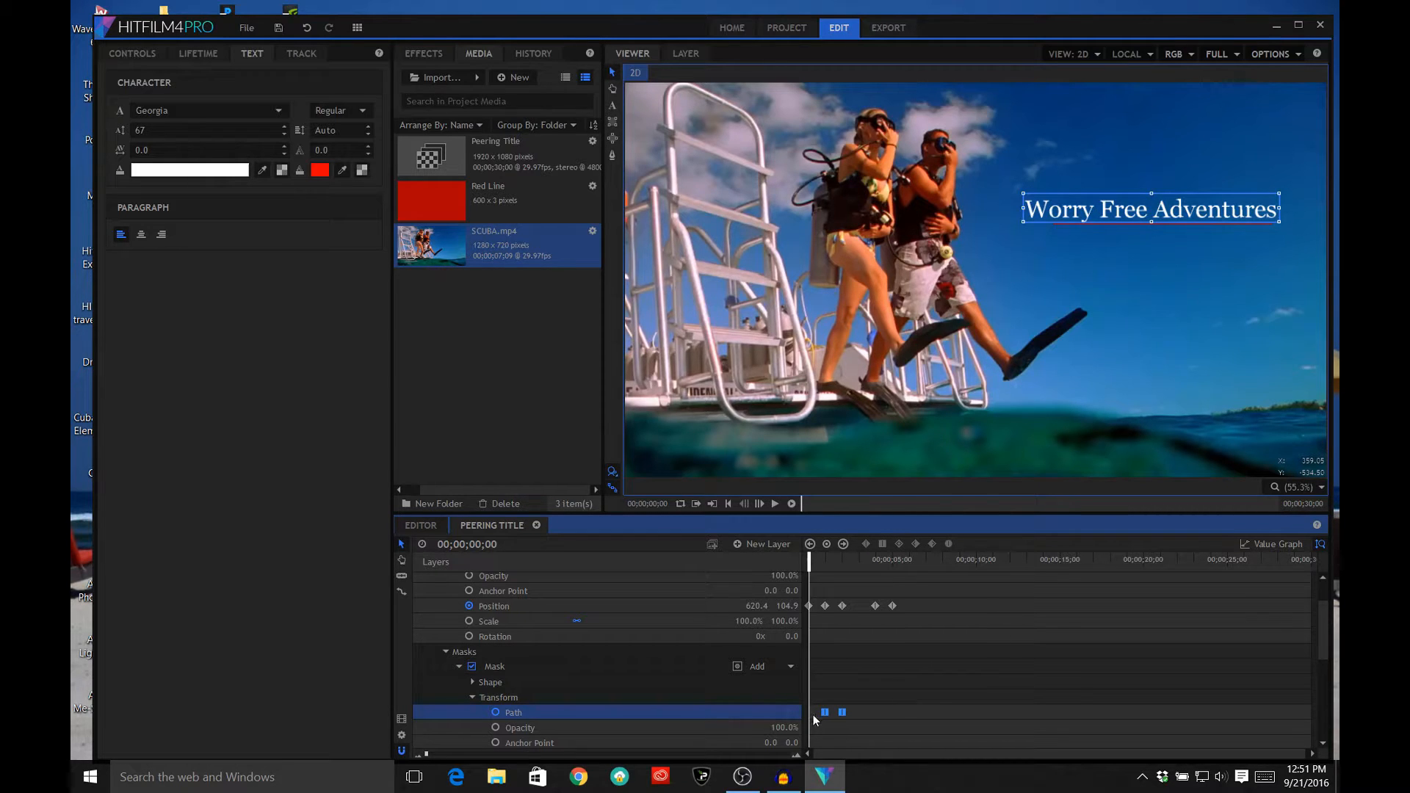
{"action": "left_click", "coordinate": [827, 544]}
Step: Go to the Top Title's Position keyframe at 00;00;04;00 and add a mask Path keyframe there
{"action": "left_click", "coordinate": [729, 604]}
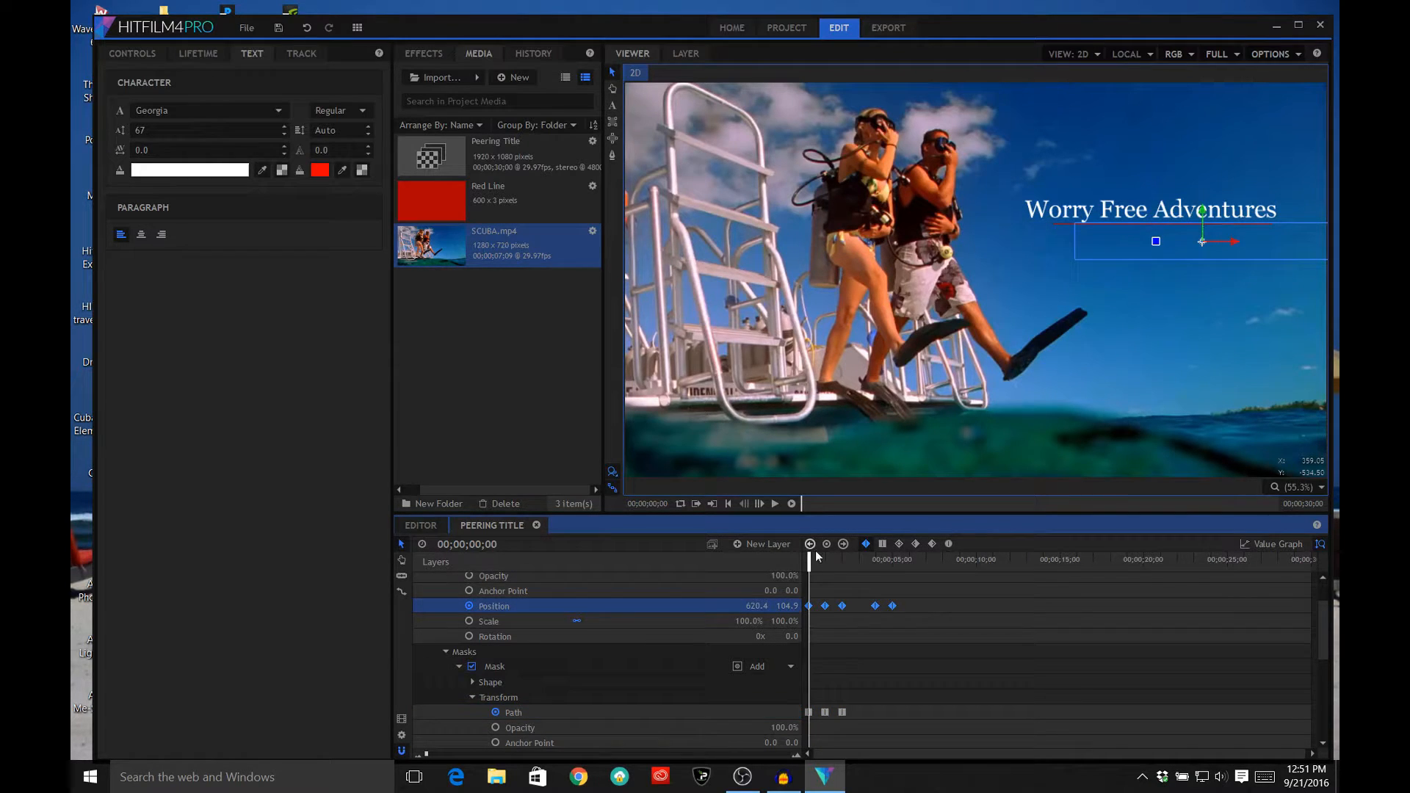
{"action": "left_click", "coordinate": [841, 548]}
{"action": "left_click", "coordinate": [842, 548]}
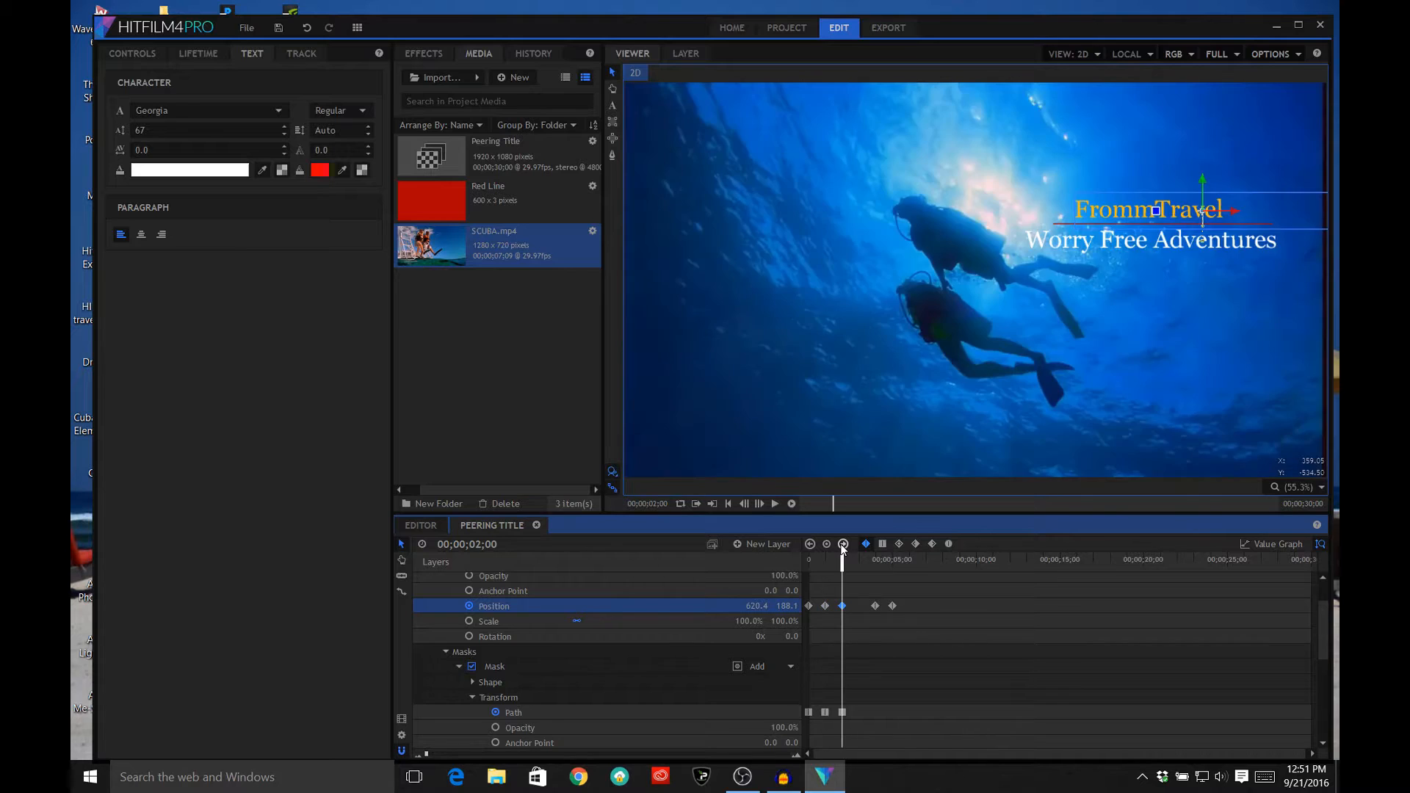
{"action": "left_click", "coordinate": [841, 548]}
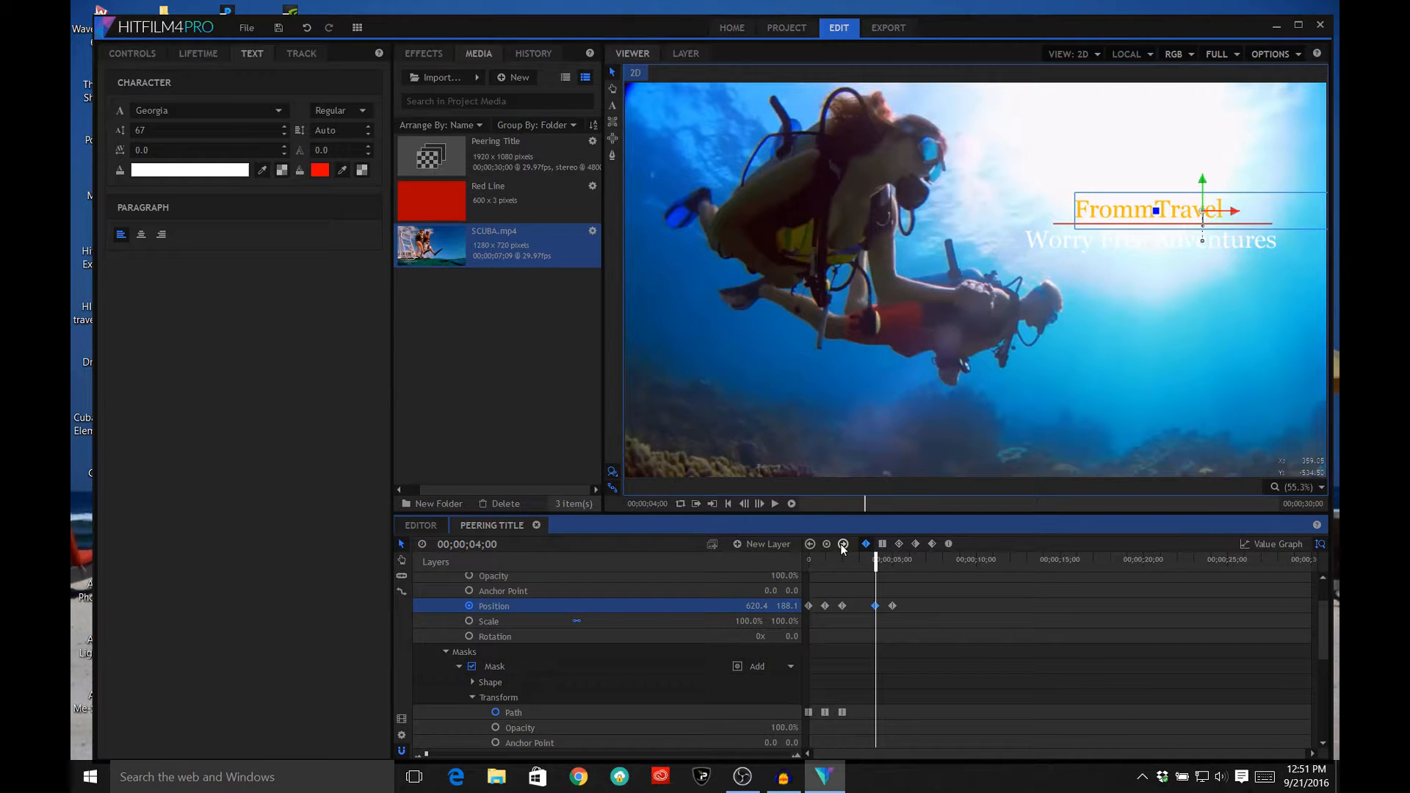
{"action": "left_click", "coordinate": [673, 714]}
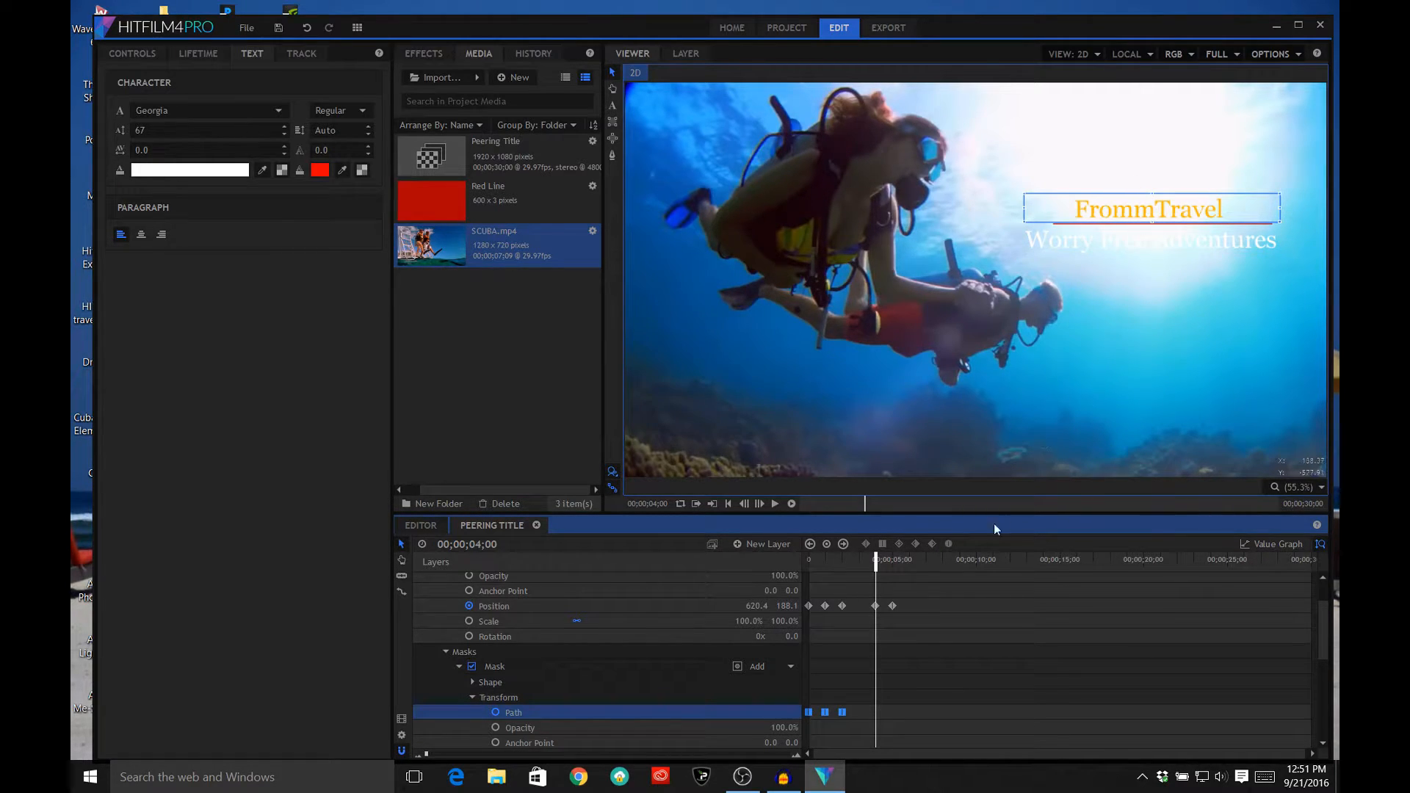
{"action": "left_click", "coordinate": [827, 544]}
Step: At the 00;00;05;00 Position keyframe, move the Top Title's mask path up above the red line
{"action": "left_click", "coordinate": [681, 607]}
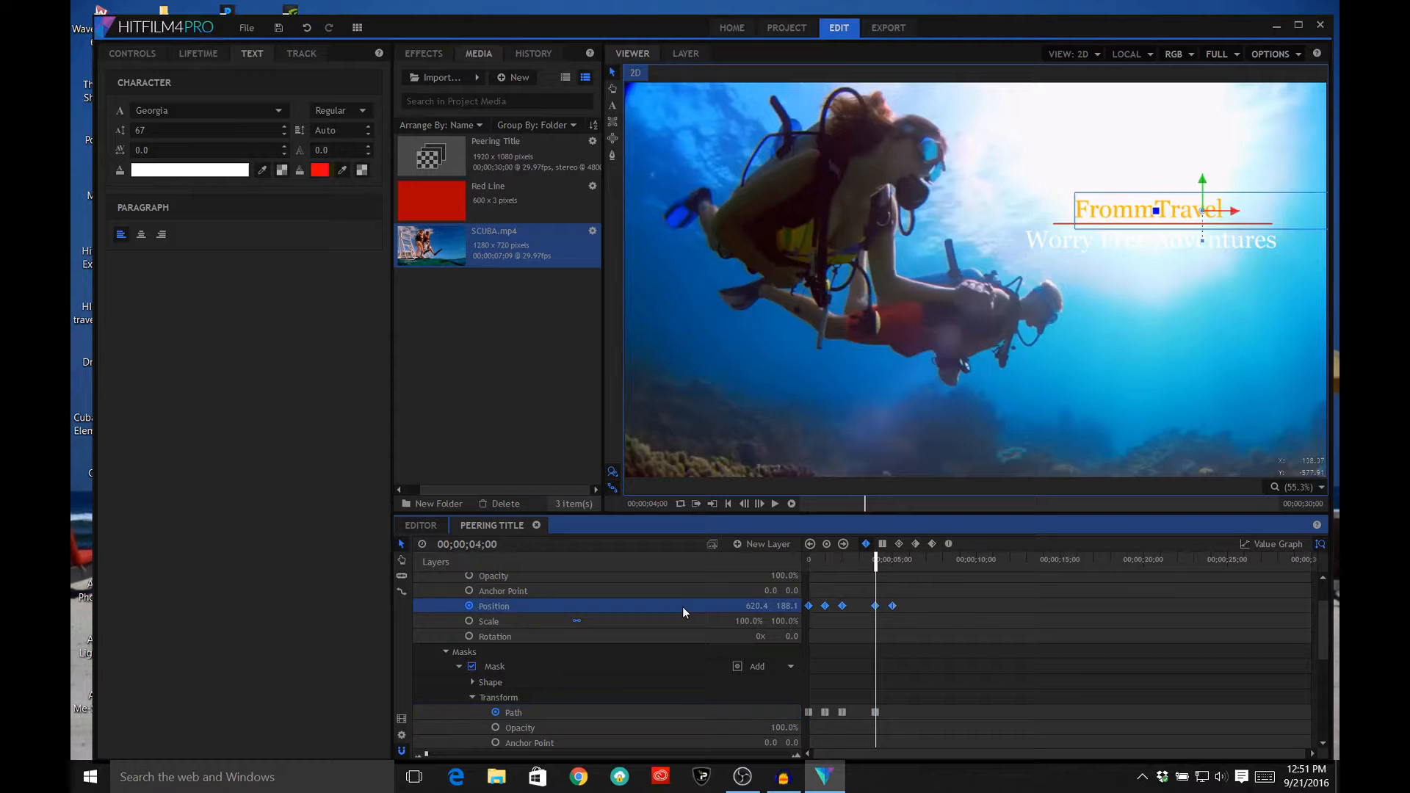
{"action": "left_click", "coordinate": [843, 544]}
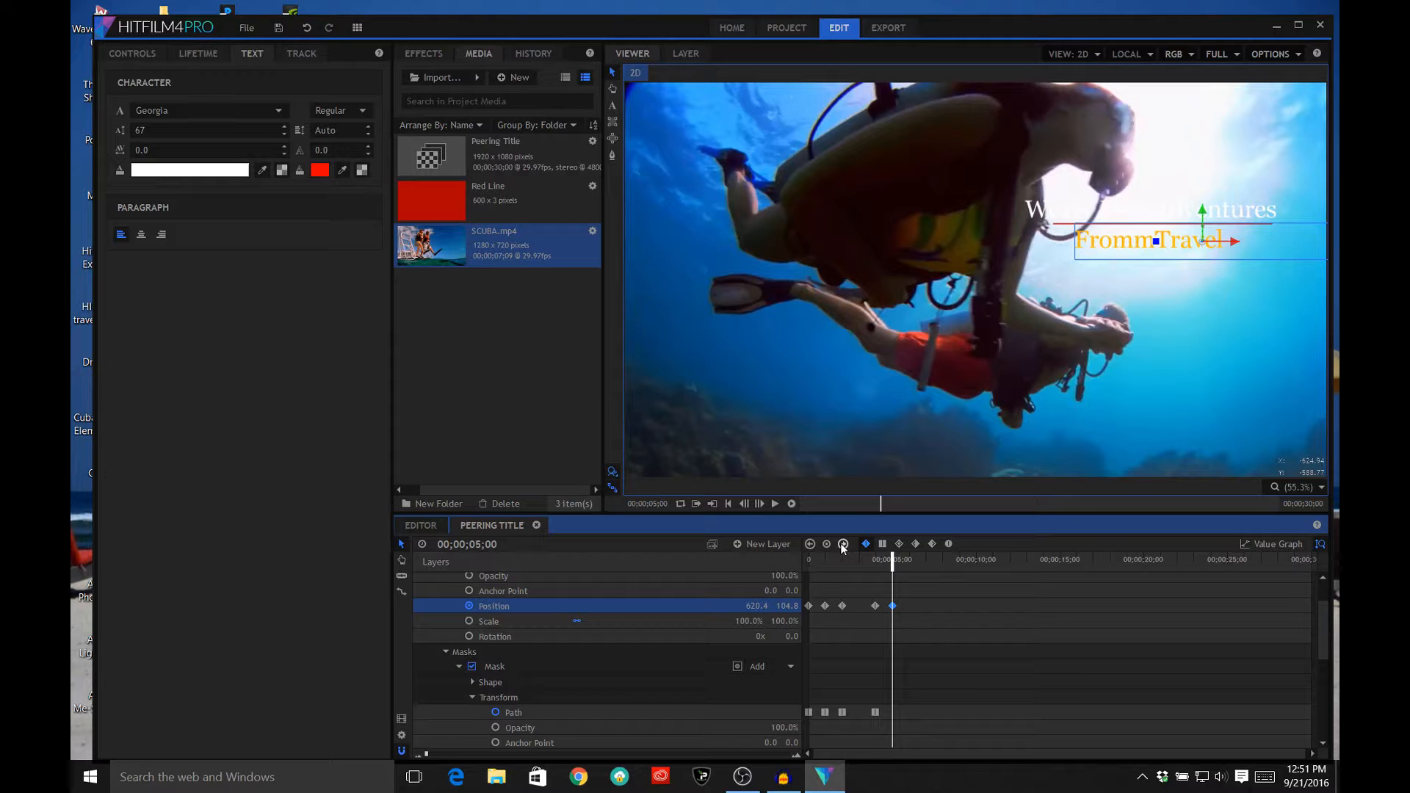
{"action": "left_click", "coordinate": [626, 711]}
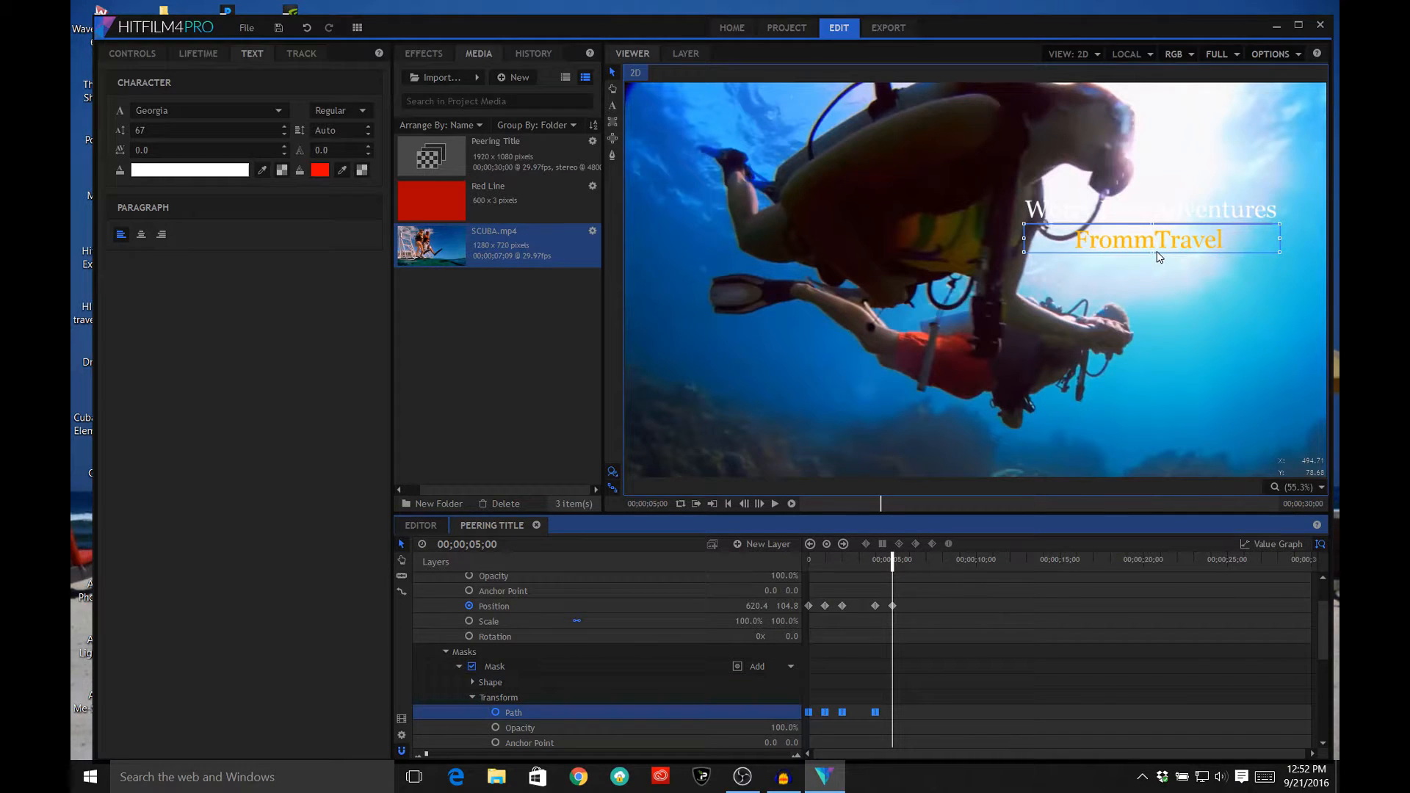
{"action": "left_click_drag", "start_coordinate": [1160, 257], "coordinate": [1157, 228]}
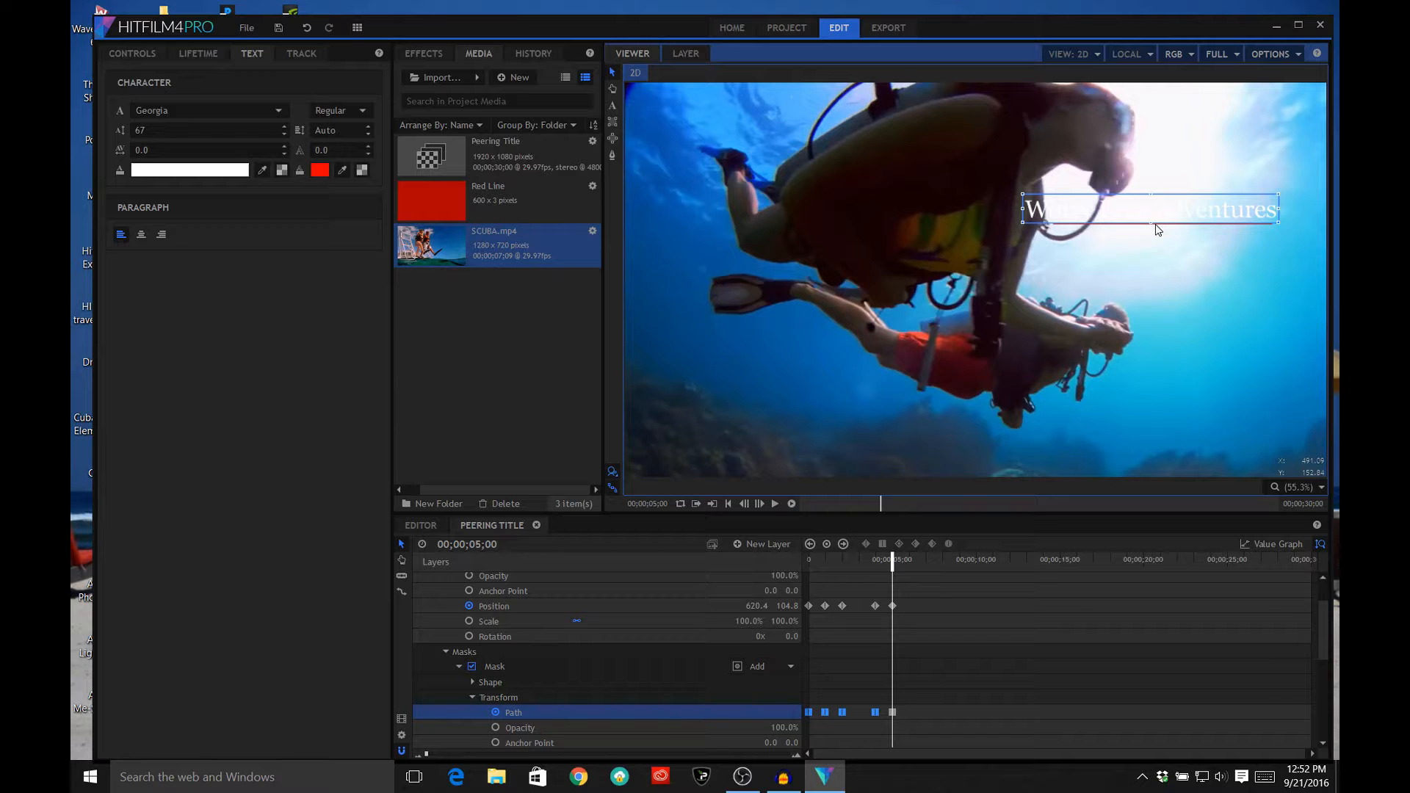
Step: Play back the masked Top Title animation from the start and return the playhead to 00;00;00;00
{"action": "left_click", "coordinate": [728, 504]}
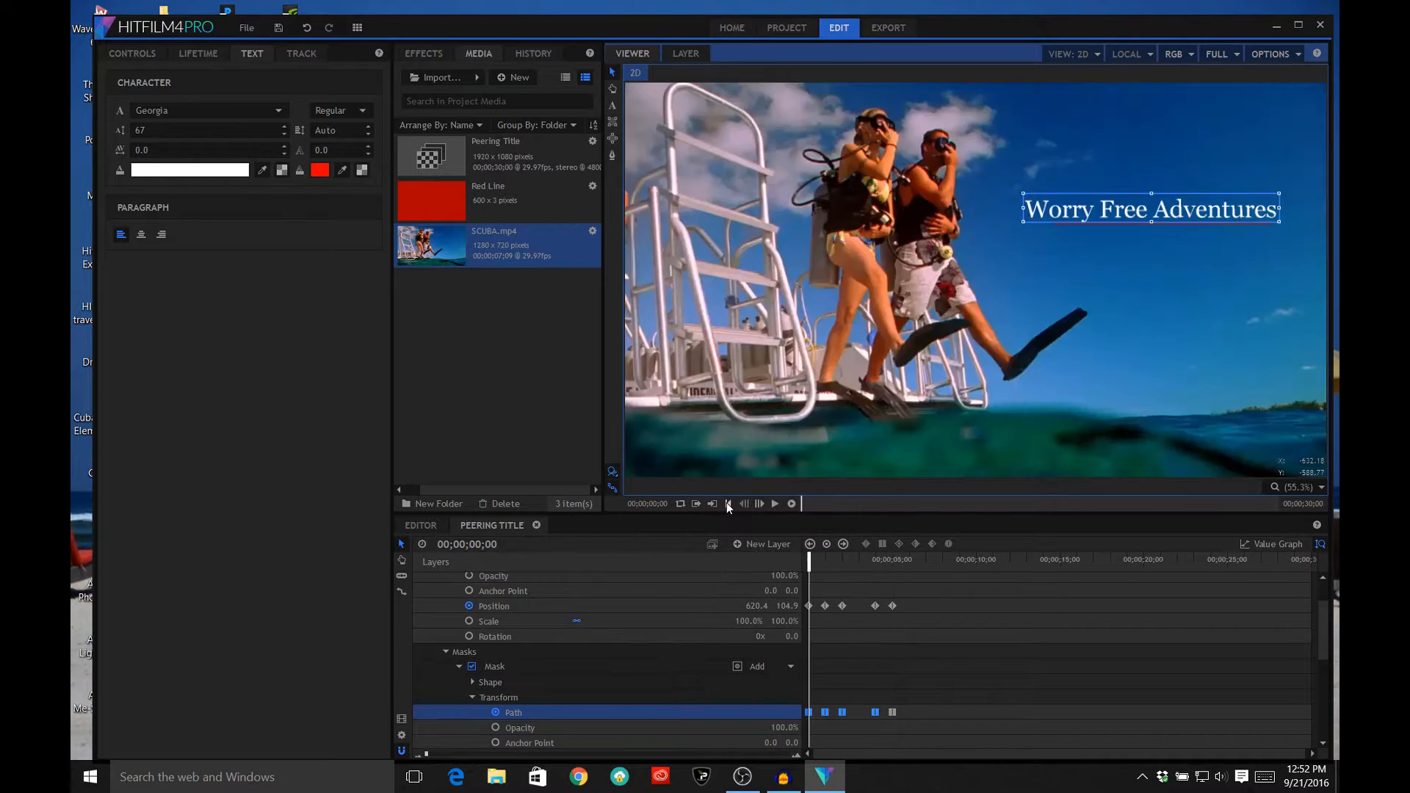
{"action": "left_click", "coordinate": [773, 502]}
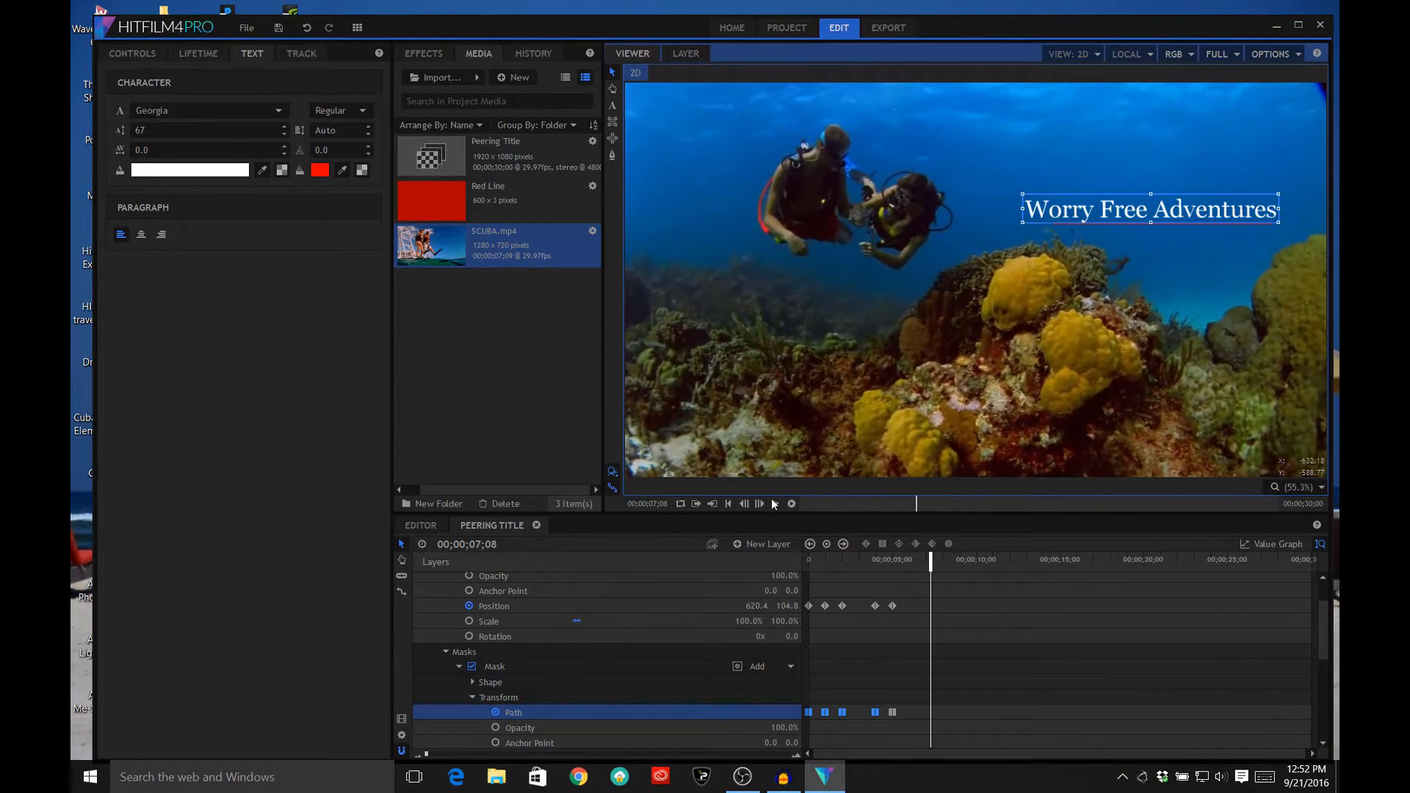
{"action": "left_click_drag", "start_coordinate": [930, 562], "coordinate": [767, 575]}
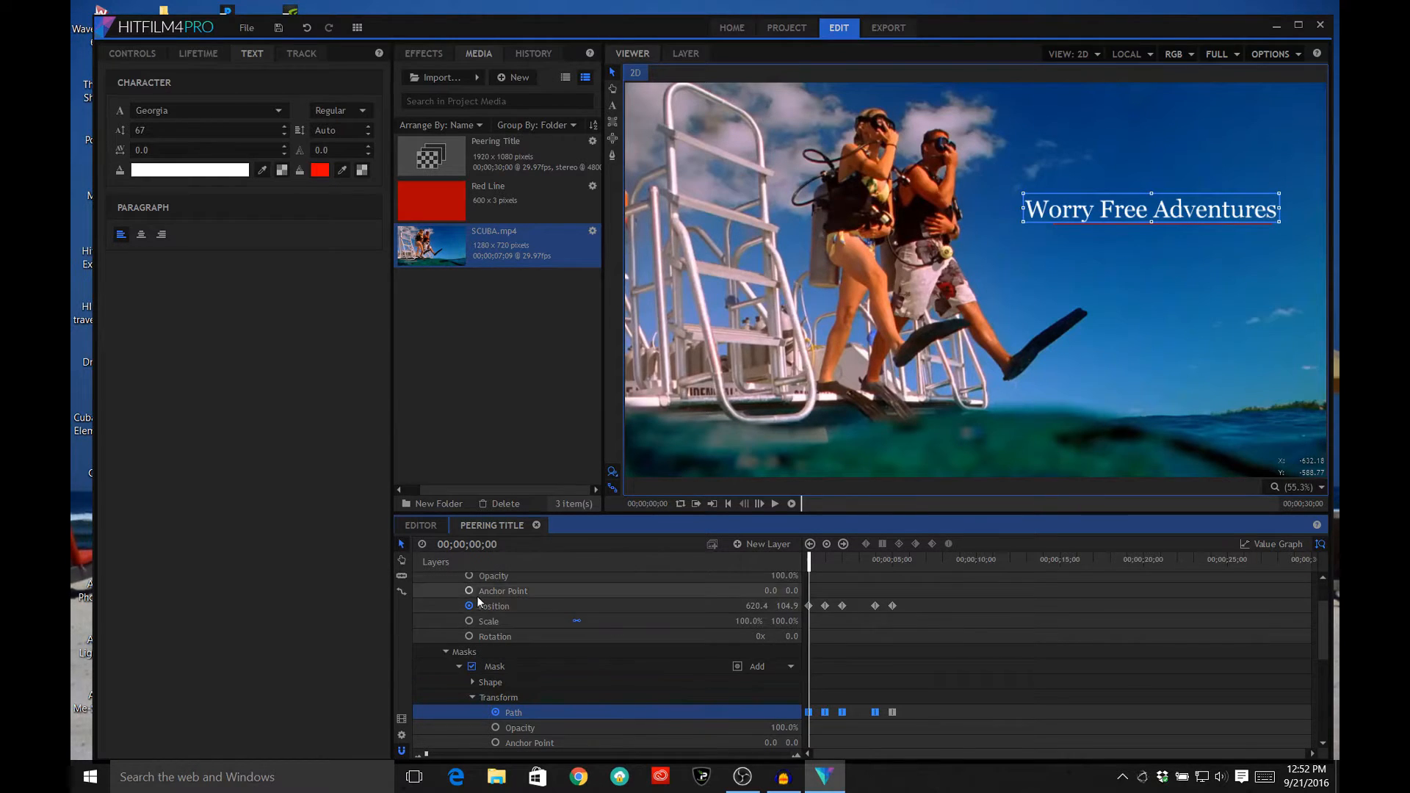
Step: Collapse the Top Title layer and go to the Bottom Title's Position keyframe at 00;00;02;00
{"action": "left_click", "coordinate": [446, 651]}
{"action": "scroll", "coordinate": [491, 639], "scroll_direction": "up", "scroll_amount": 2}
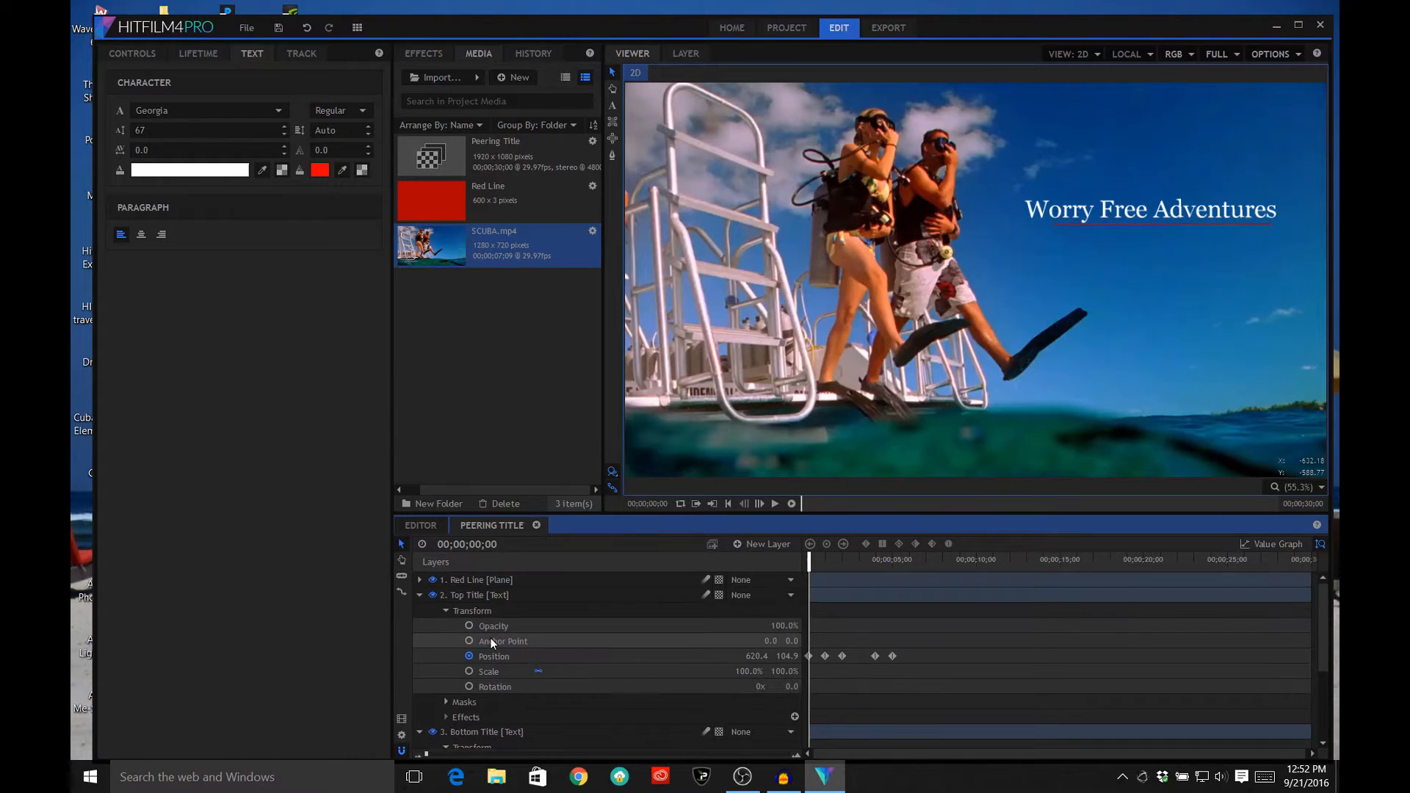
{"action": "left_click", "coordinate": [418, 594]}
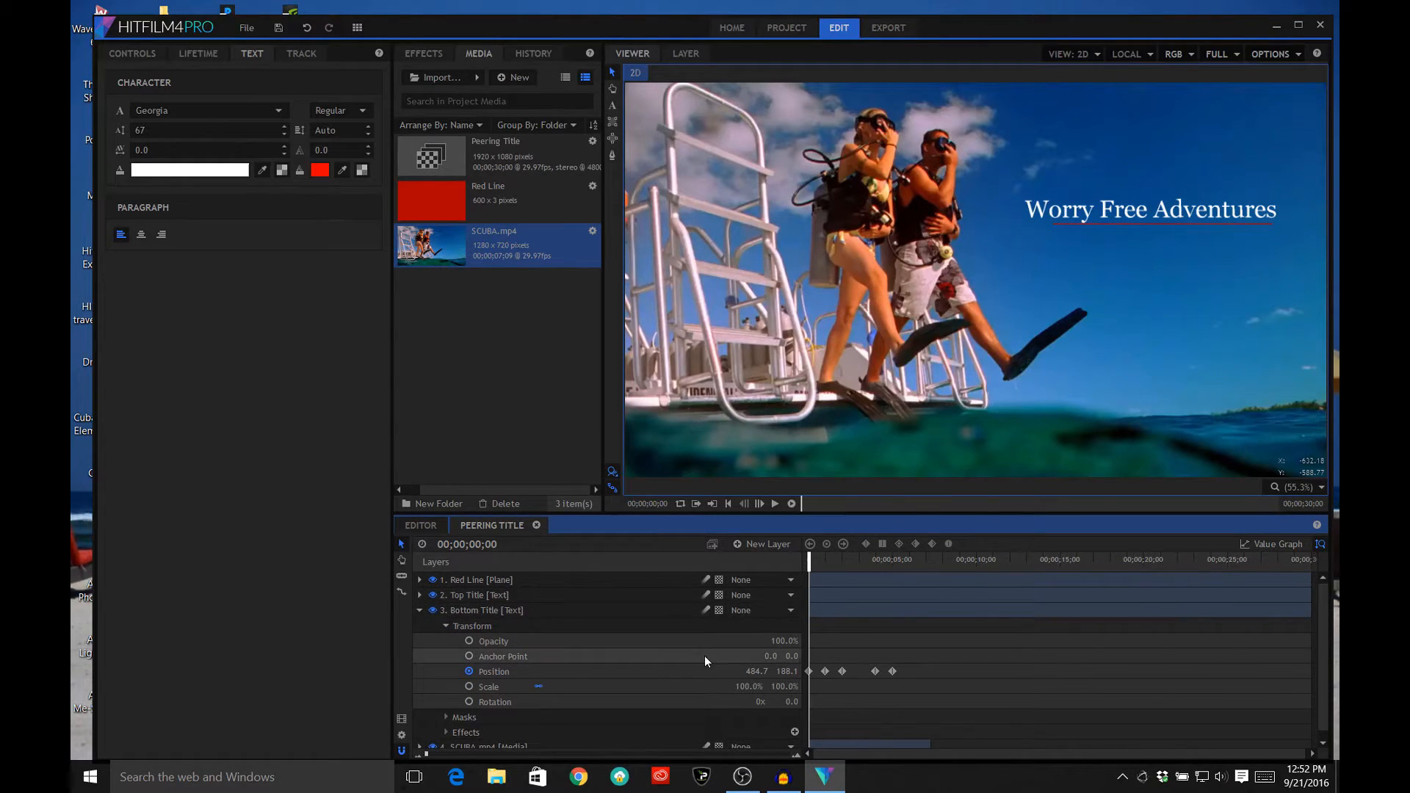
{"action": "left_click", "coordinate": [691, 672]}
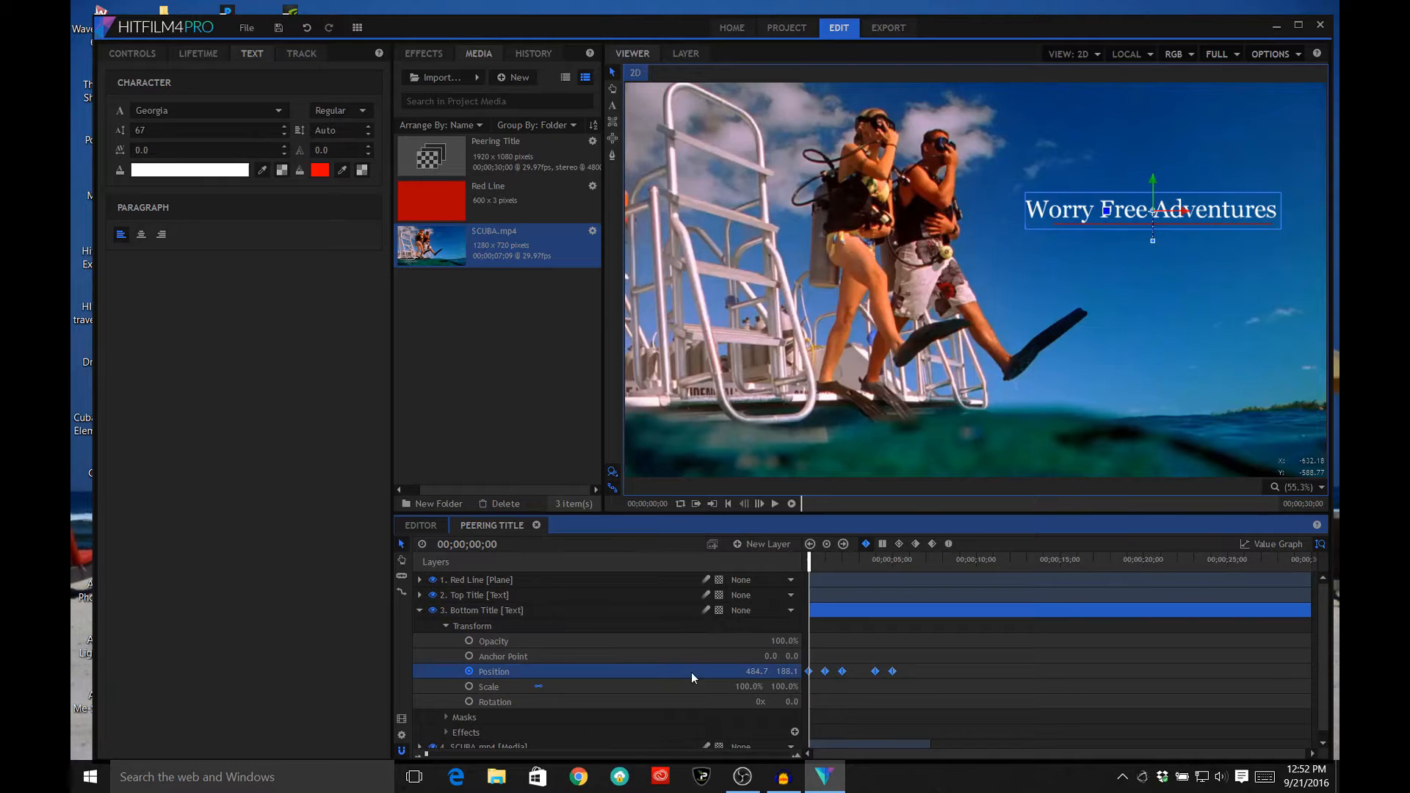
{"action": "left_click", "coordinate": [844, 543]}
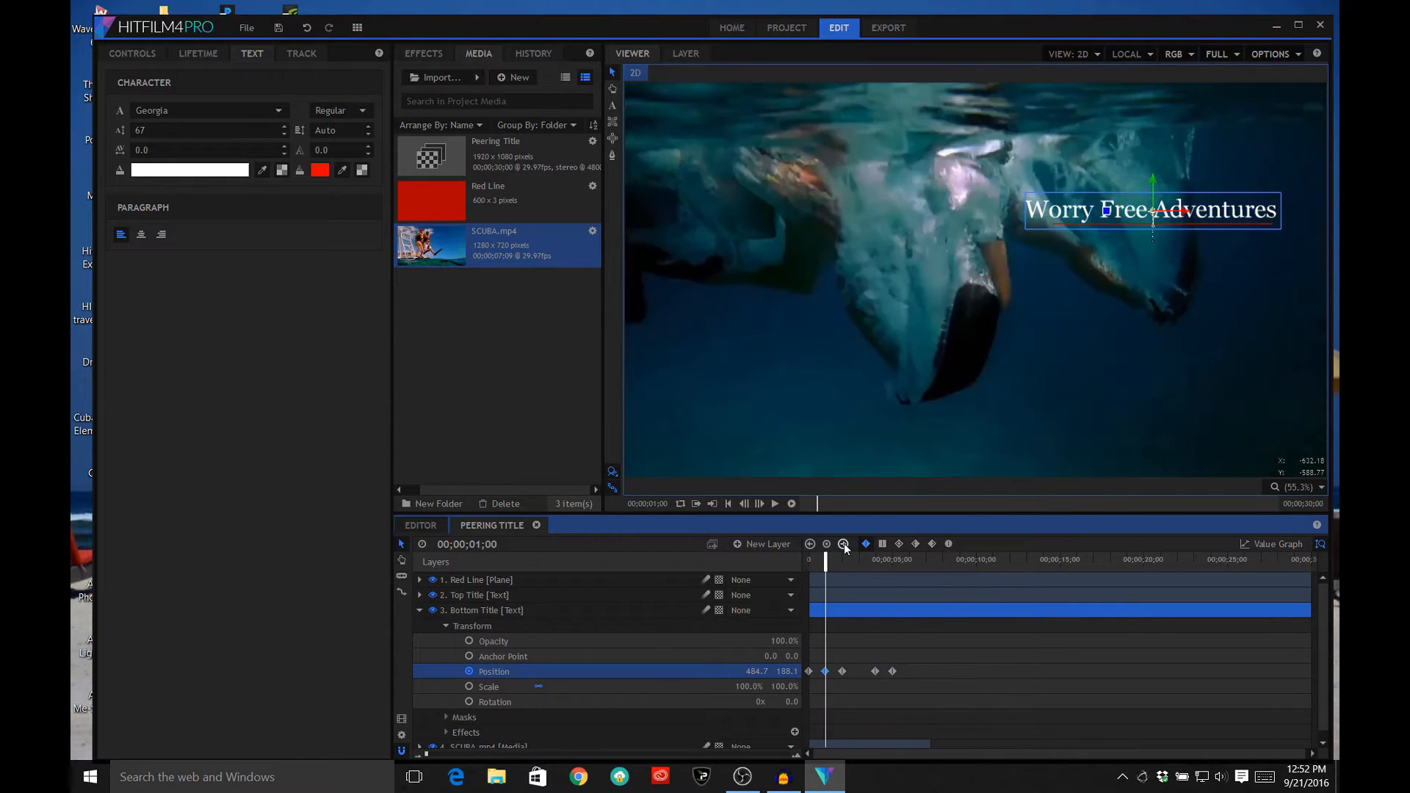
{"action": "left_click", "coordinate": [844, 544]}
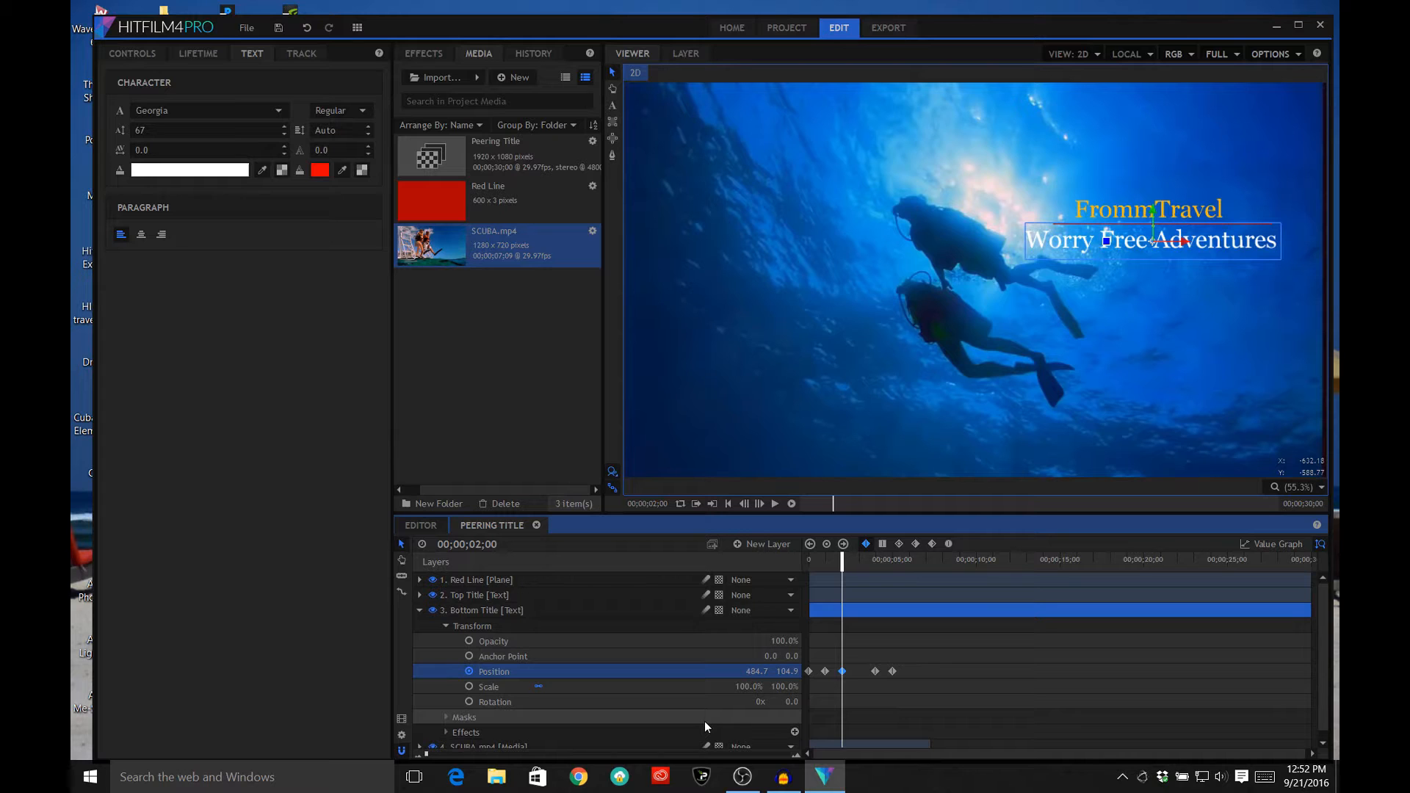
Step: Draw a rectangular mask around Worry Free Adventures on the Bottom Title and align its upper edge with the red line
{"action": "left_click", "coordinate": [613, 123]}
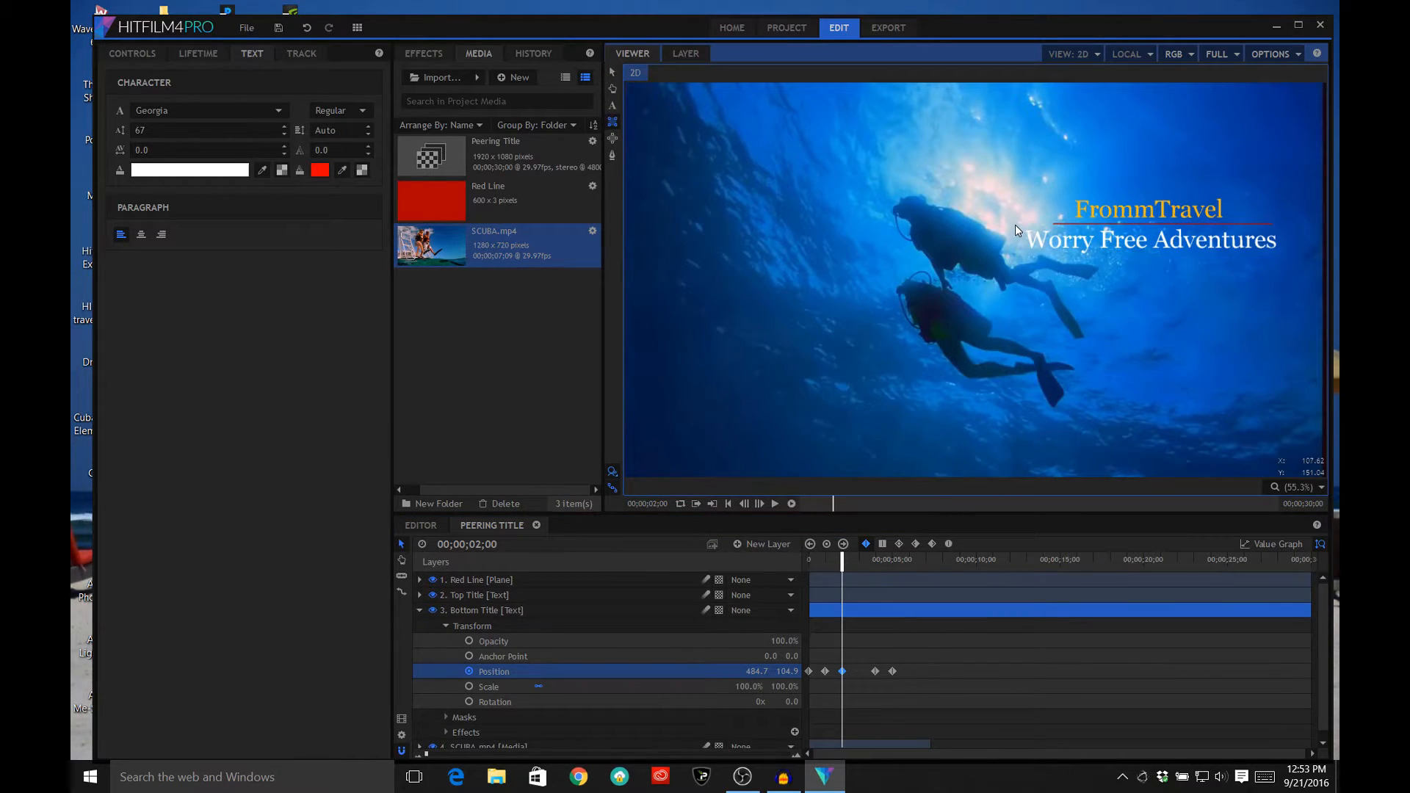
{"action": "left_click_drag", "start_coordinate": [1018, 230], "coordinate": [1286, 259]}
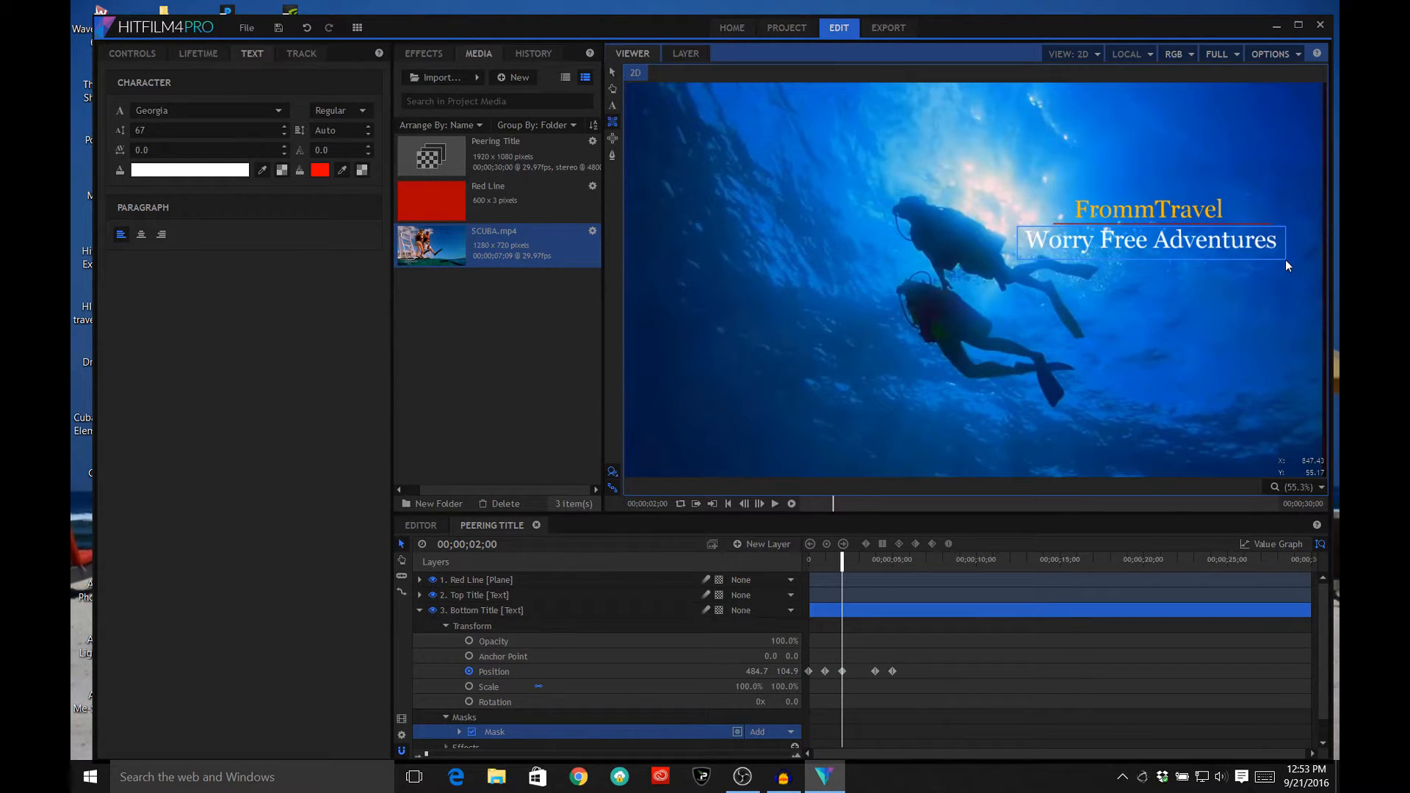
{"action": "left_click", "coordinate": [611, 72]}
{"action": "left_click_drag", "start_coordinate": [1144, 258], "coordinate": [1144, 257]}
Step: Enable keyframing for the Bottom Title's mask Path at 00;00;02;00
{"action": "left_click", "coordinate": [459, 733]}
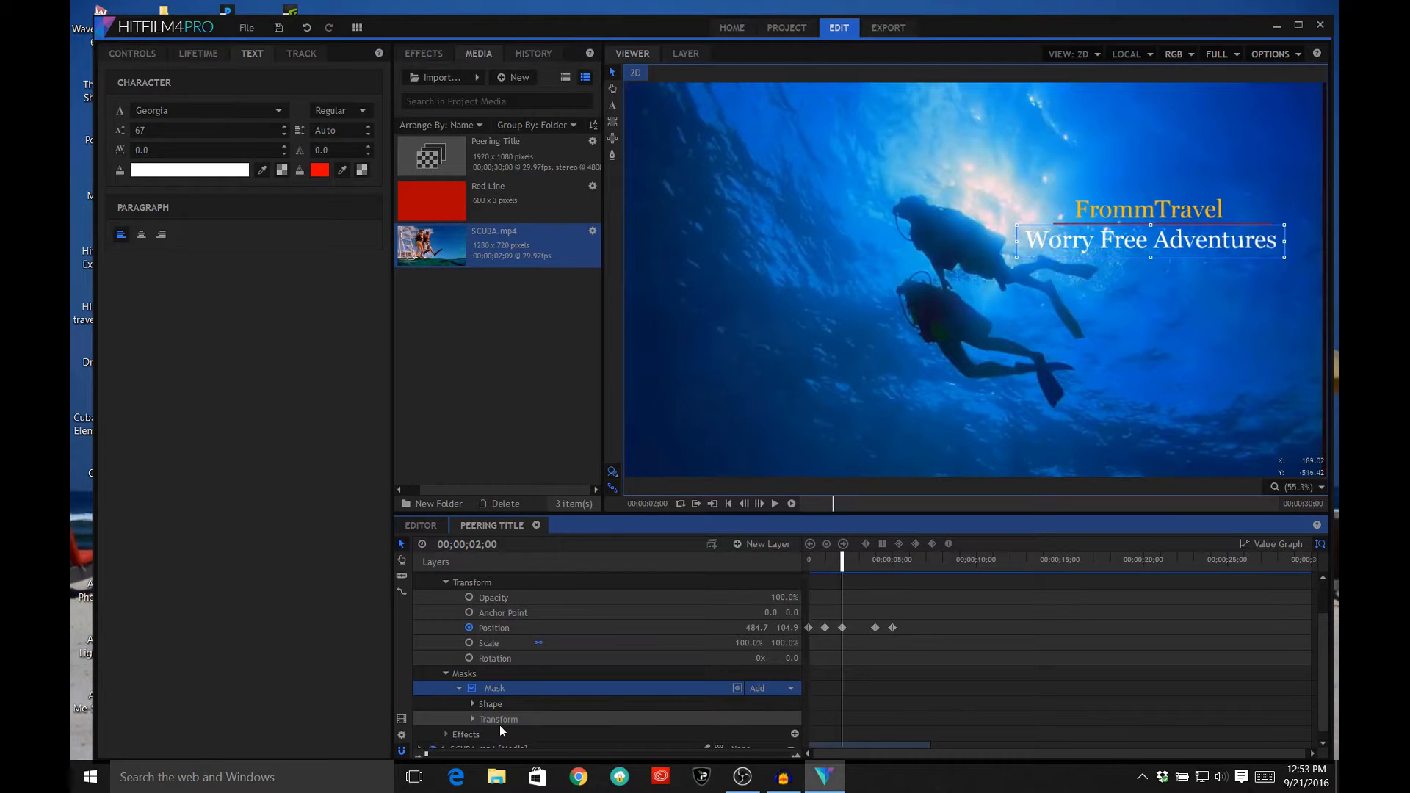
{"action": "left_click", "coordinate": [470, 719]}
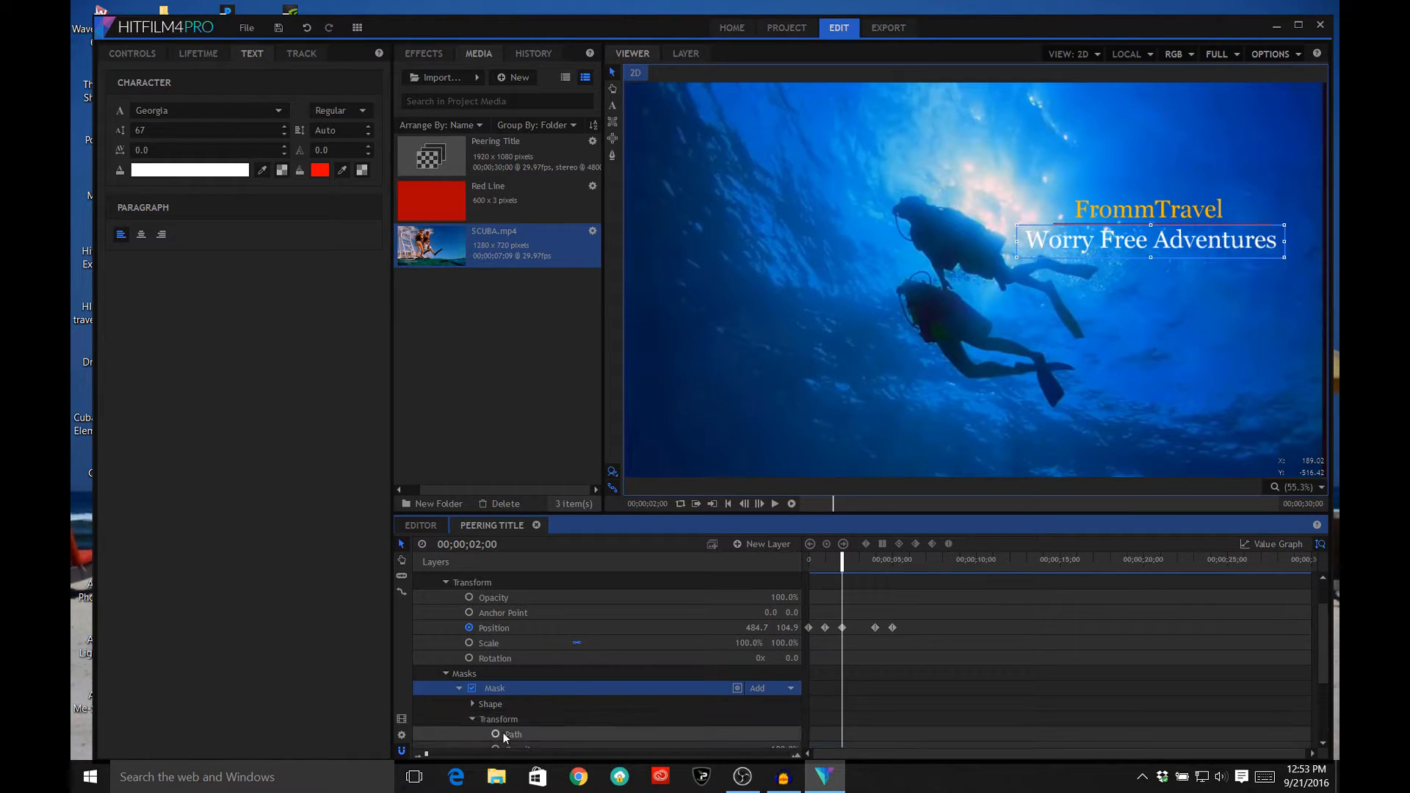
{"action": "left_click", "coordinate": [497, 734]}
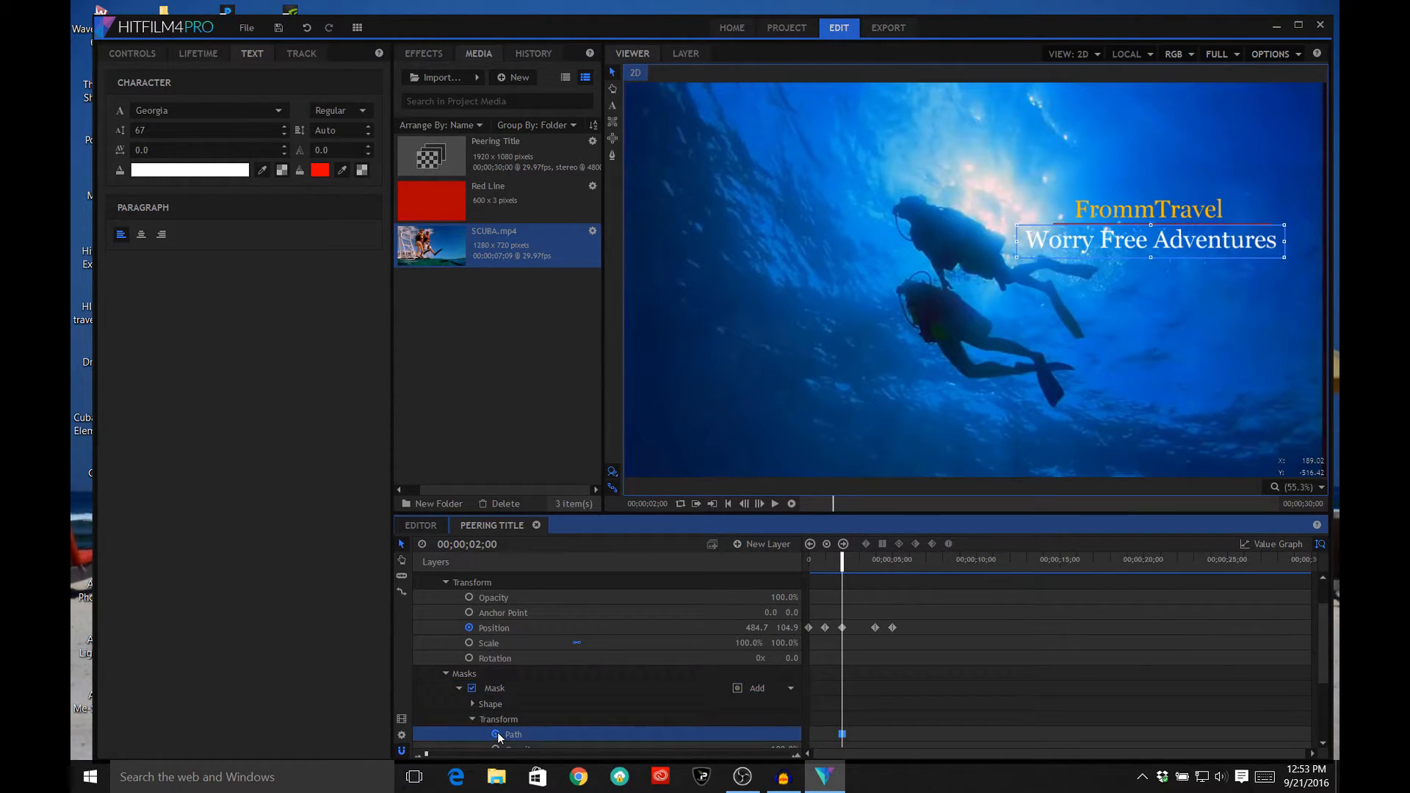
Step: Go to the Bottom Title's Position keyframe at 00;00;04;00 and add a mask Path keyframe there
{"action": "left_click", "coordinate": [704, 629]}
{"action": "left_click", "coordinate": [845, 544]}
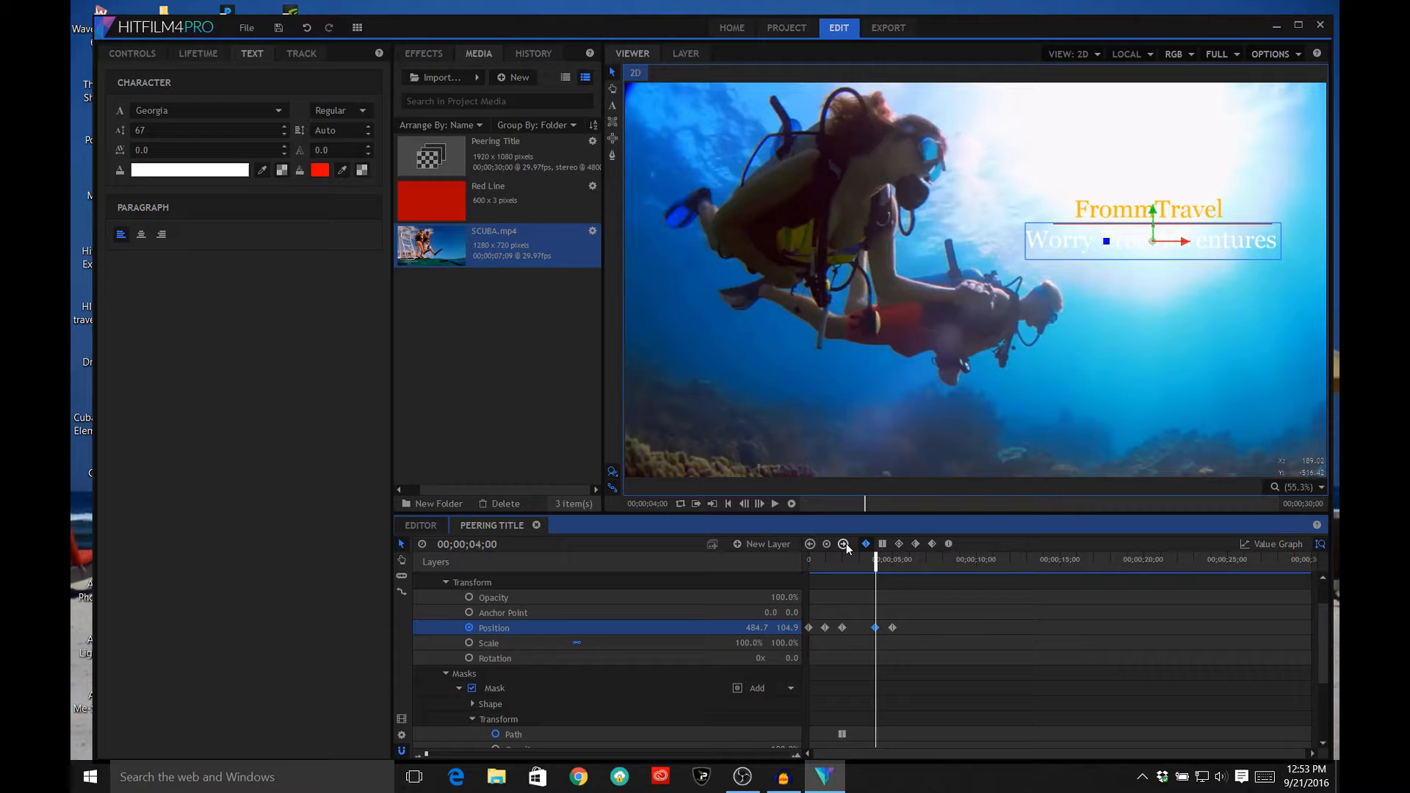
{"action": "left_click", "coordinate": [720, 735]}
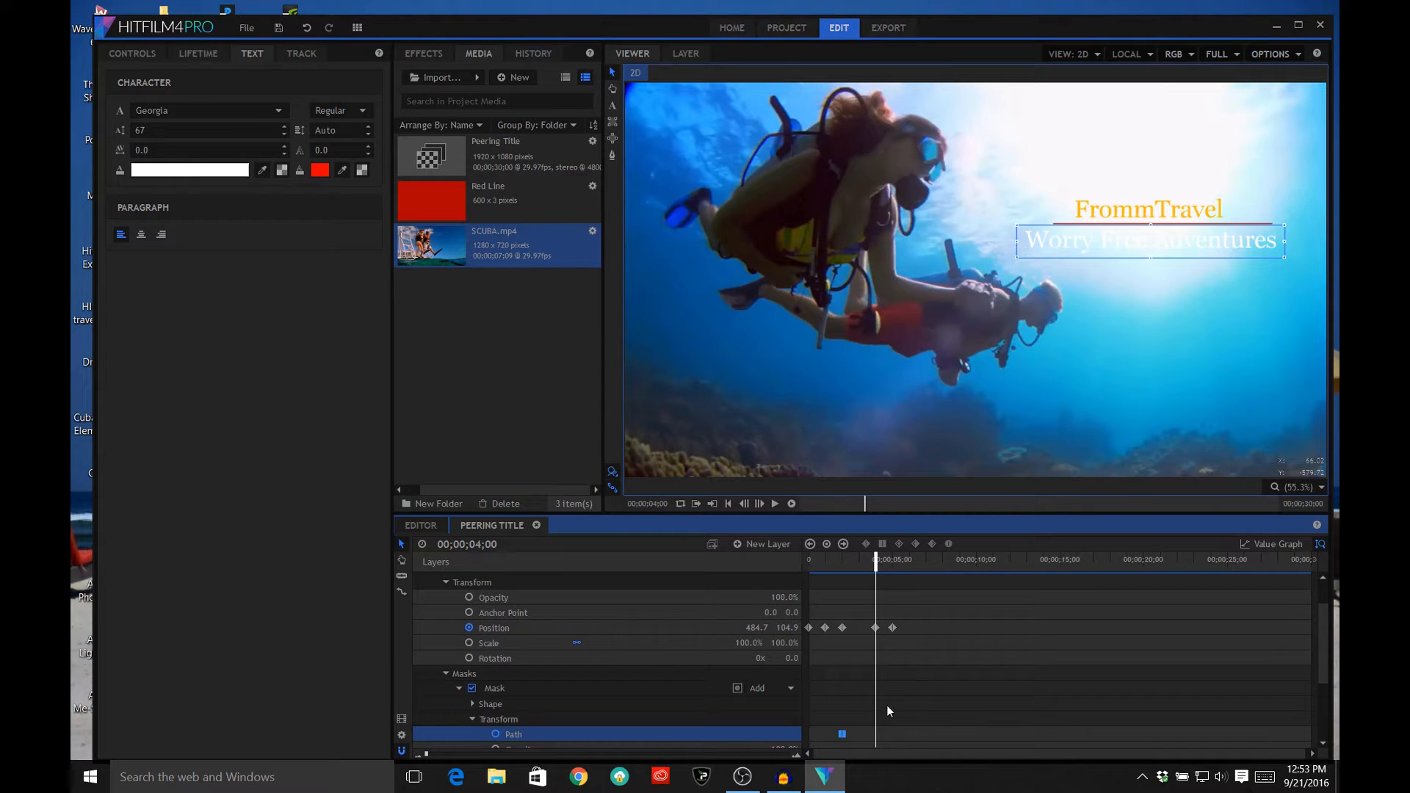
{"action": "left_click", "coordinate": [827, 545]}
Step: At the 00;00;05;00 Position keyframe, move the Bottom Title's mask path down below the red line
{"action": "left_click", "coordinate": [757, 628]}
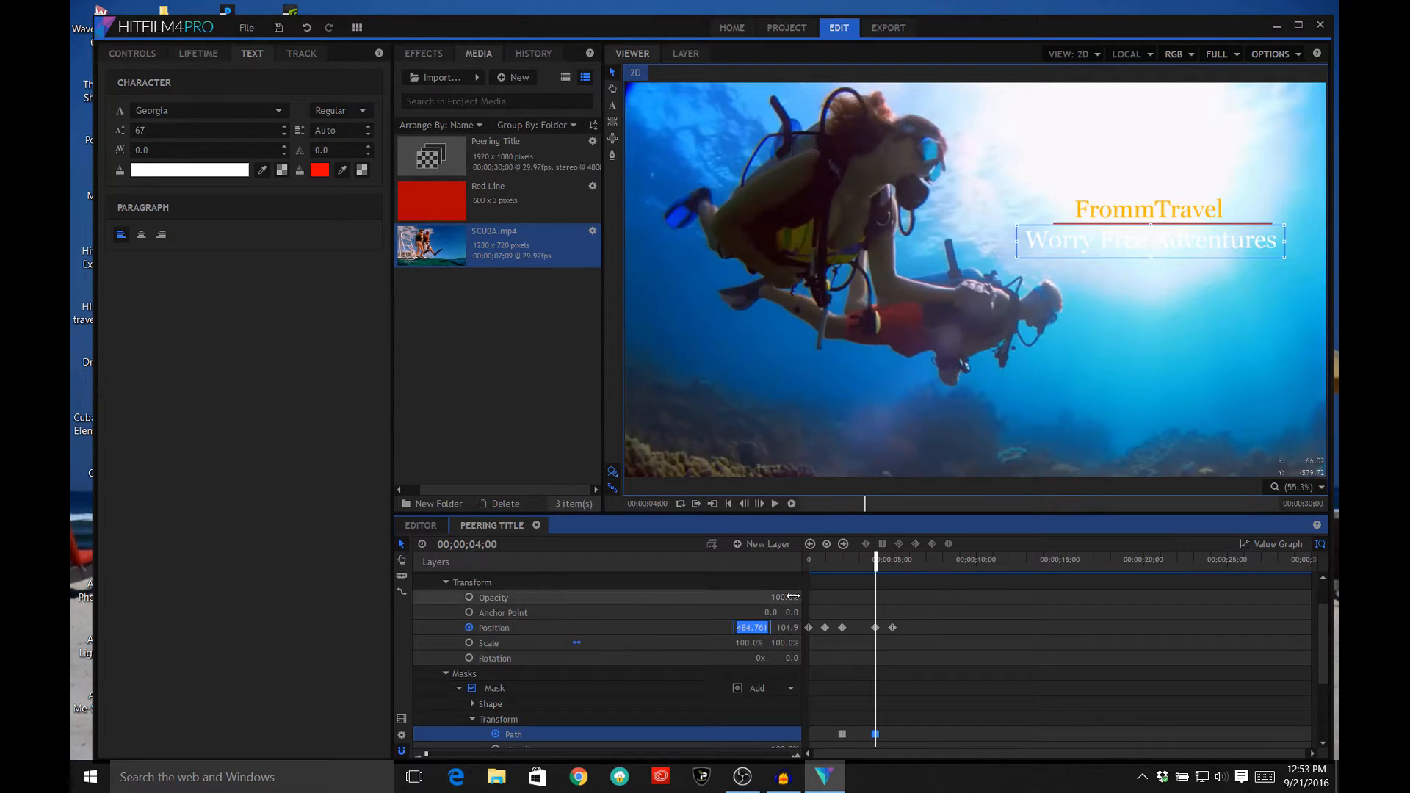
{"action": "left_click", "coordinate": [694, 626]}
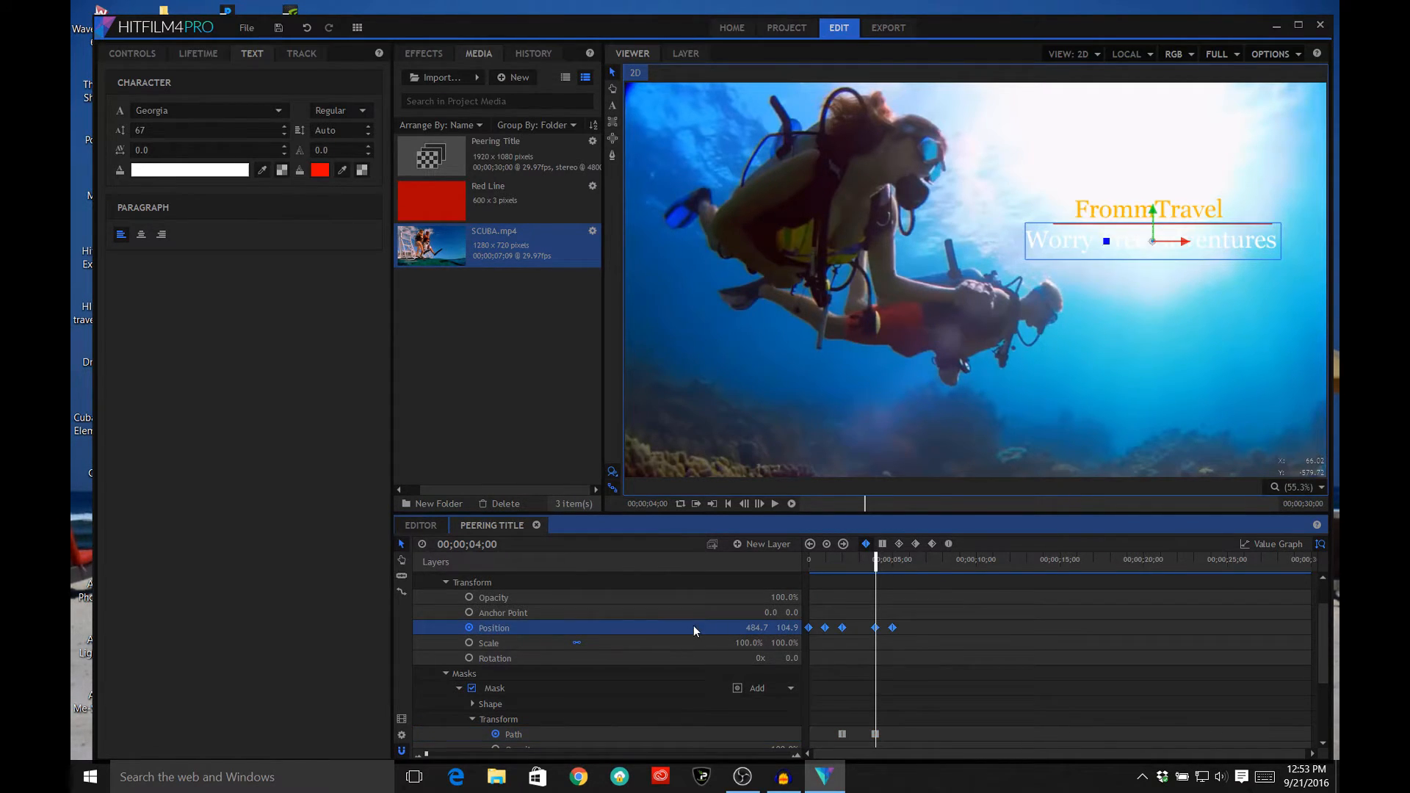
{"action": "left_click", "coordinate": [844, 544]}
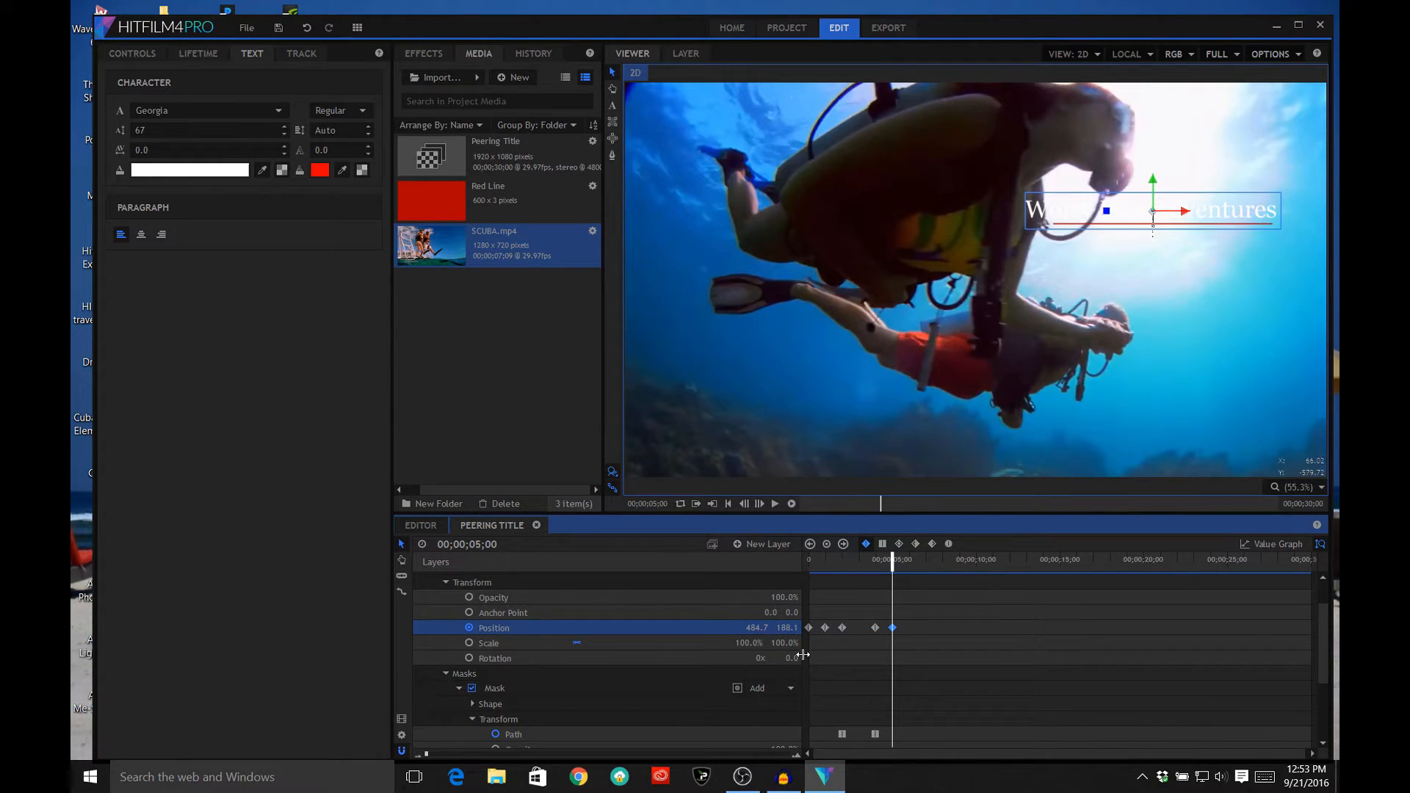
{"action": "left_click", "coordinate": [747, 730]}
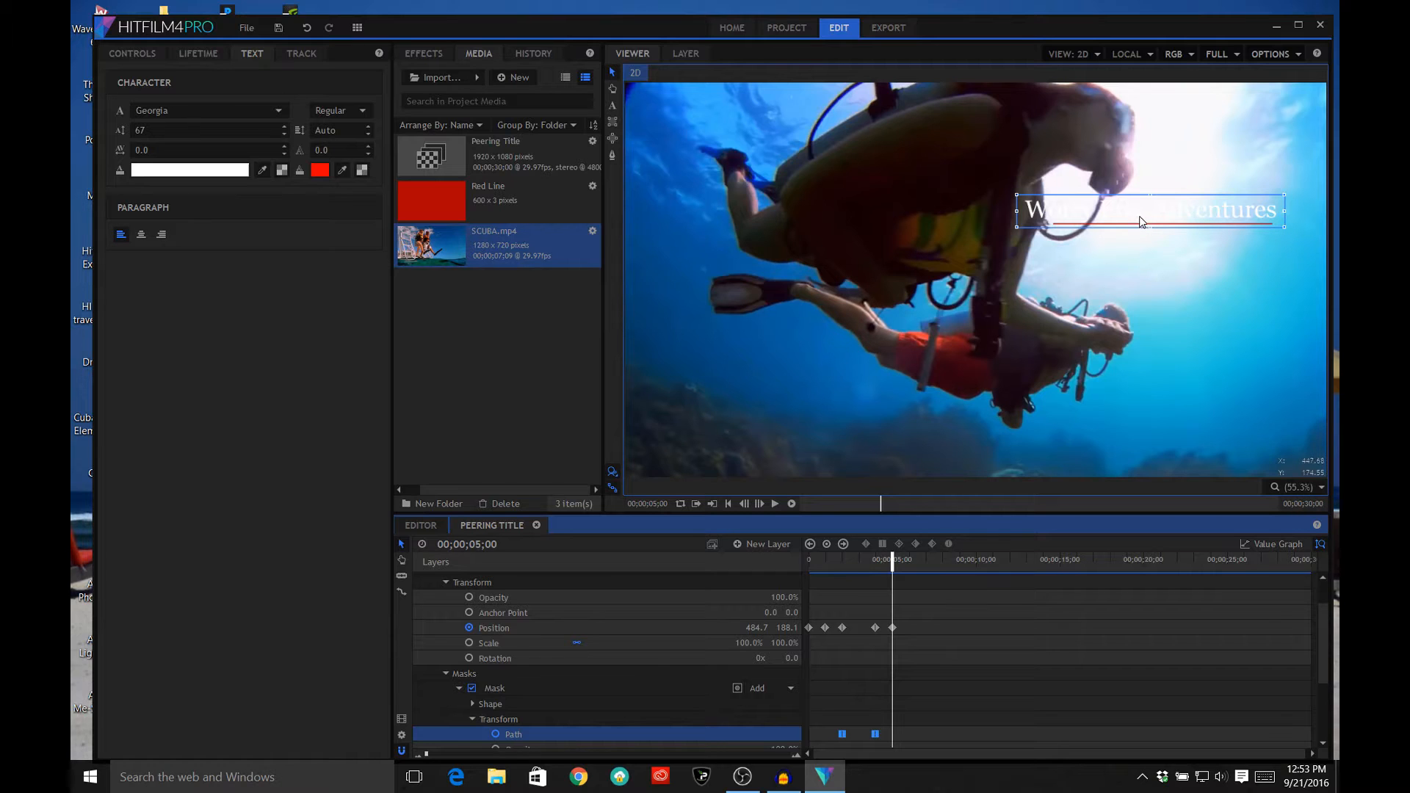
{"action": "left_click_drag", "start_coordinate": [1141, 222], "coordinate": [1151, 241]}
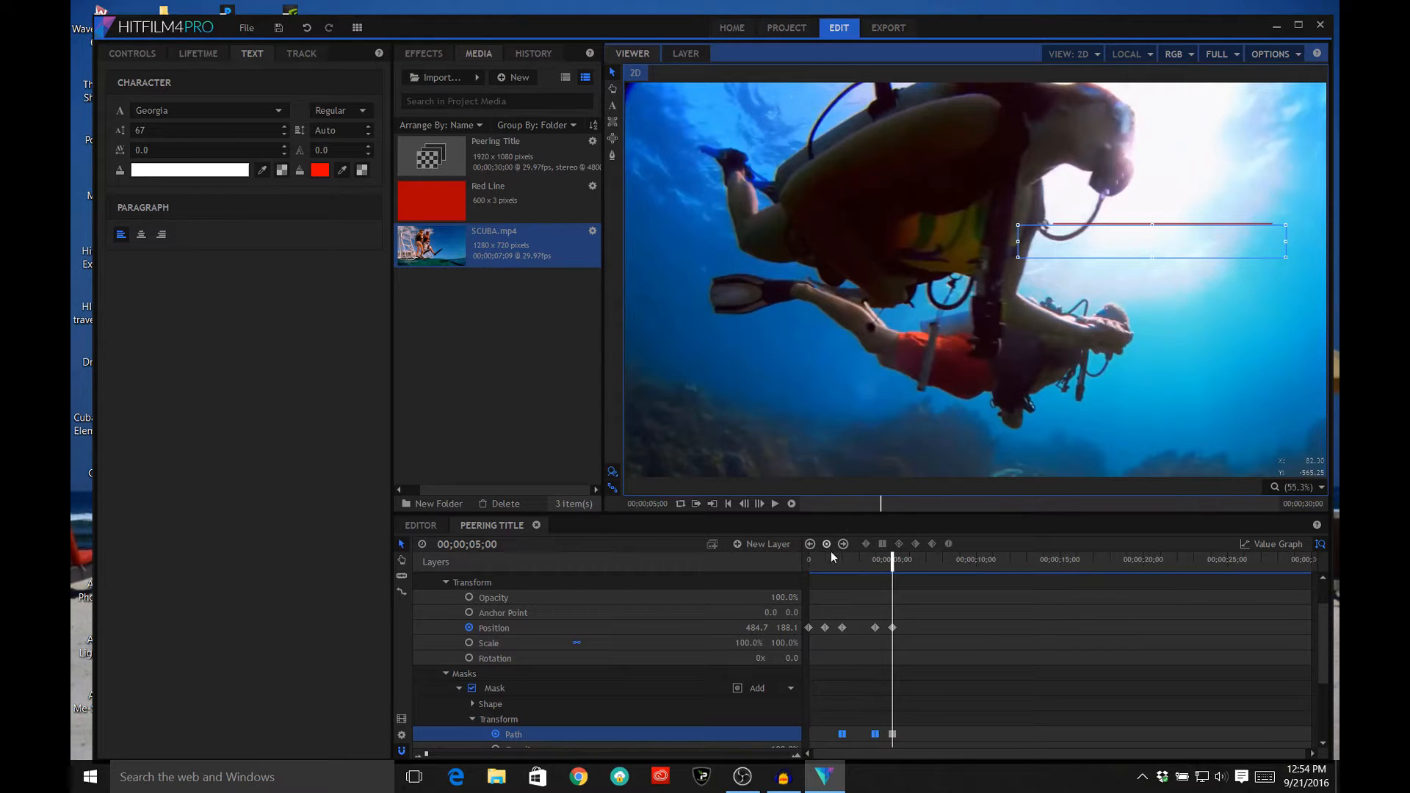
Step: At the 00;00;01;00 Position keyframe, move the Bottom Title's mask path down so its upper edge meets the red line
{"action": "left_click", "coordinate": [688, 627]}
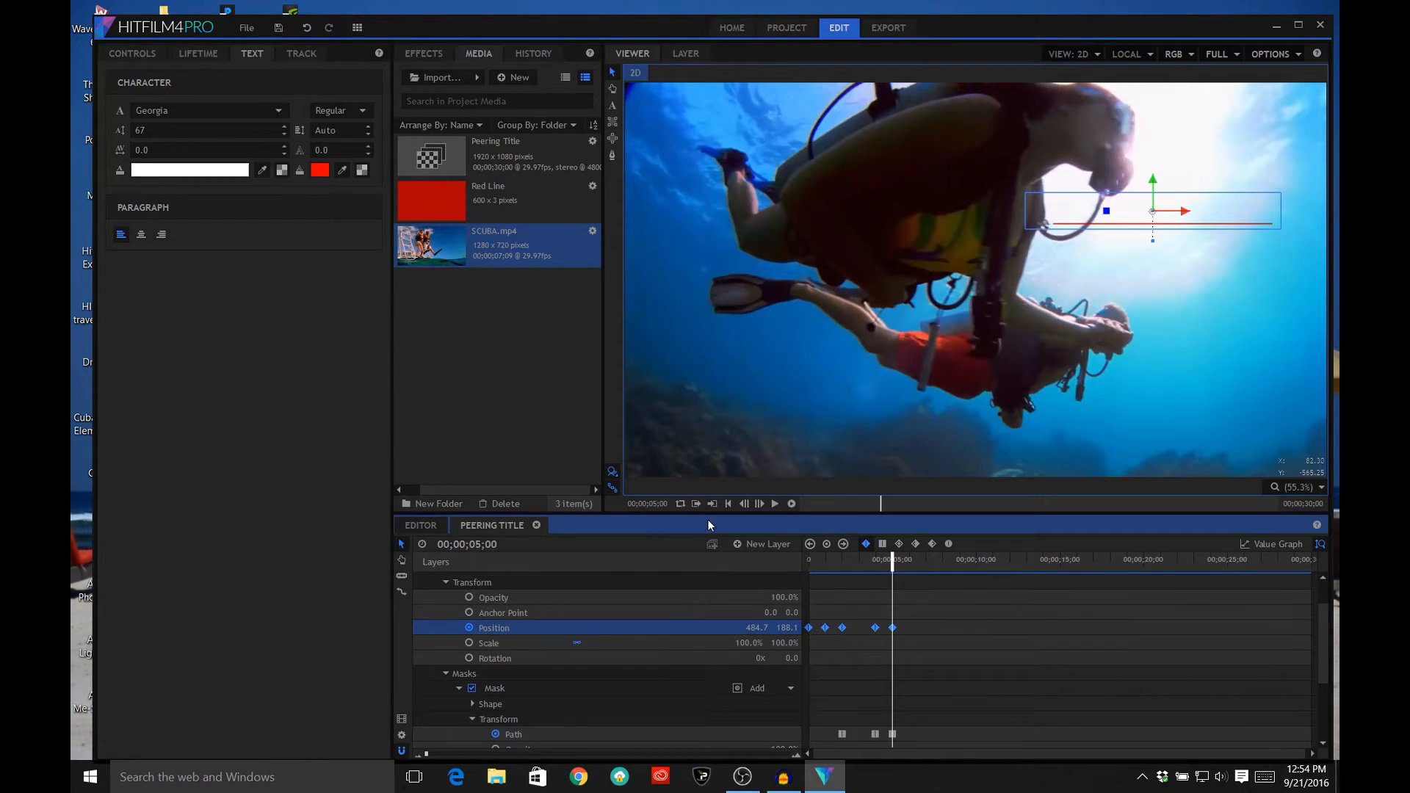
{"action": "left_click", "coordinate": [810, 545]}
{"action": "left_click", "coordinate": [810, 544]}
{"action": "left_click", "coordinate": [809, 545]}
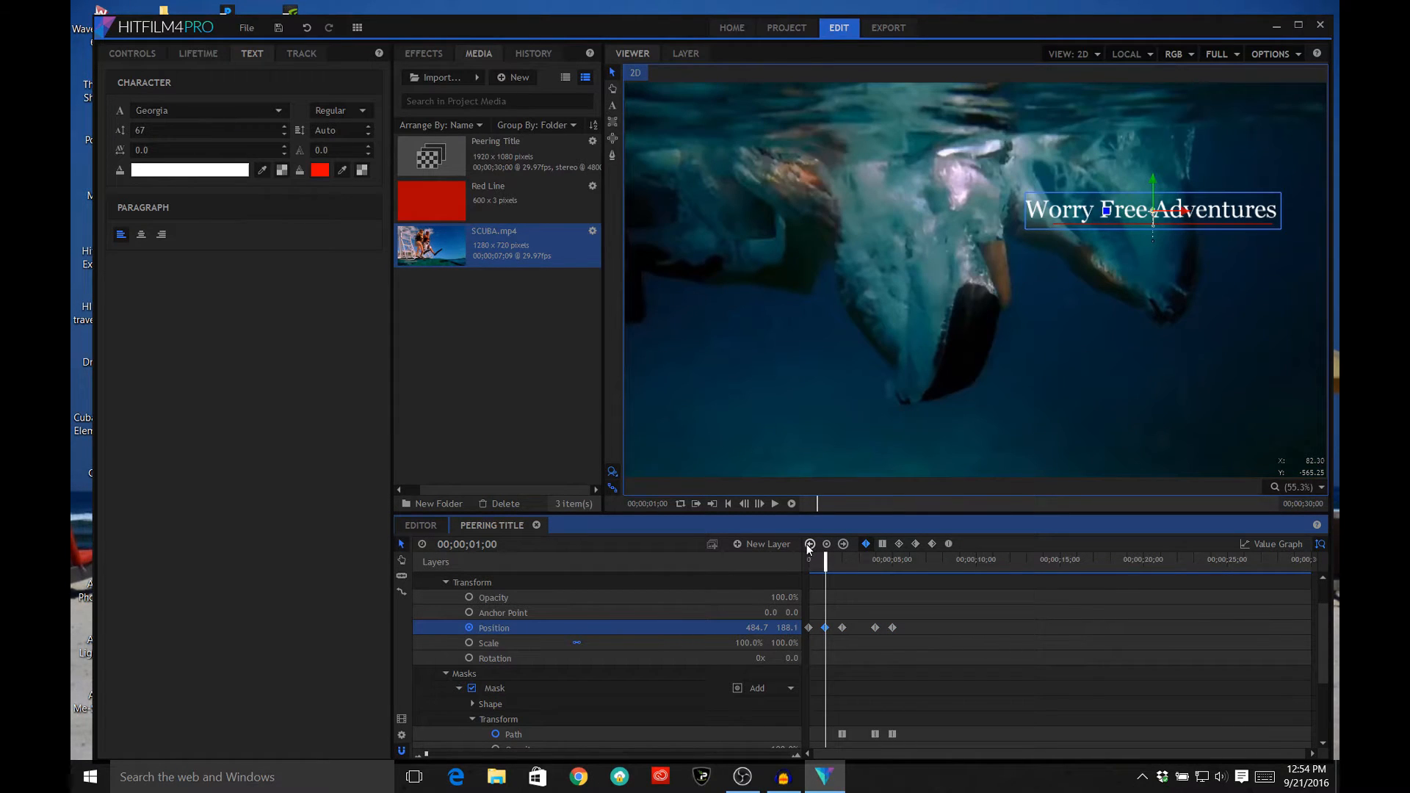
{"action": "left_click", "coordinate": [720, 735]}
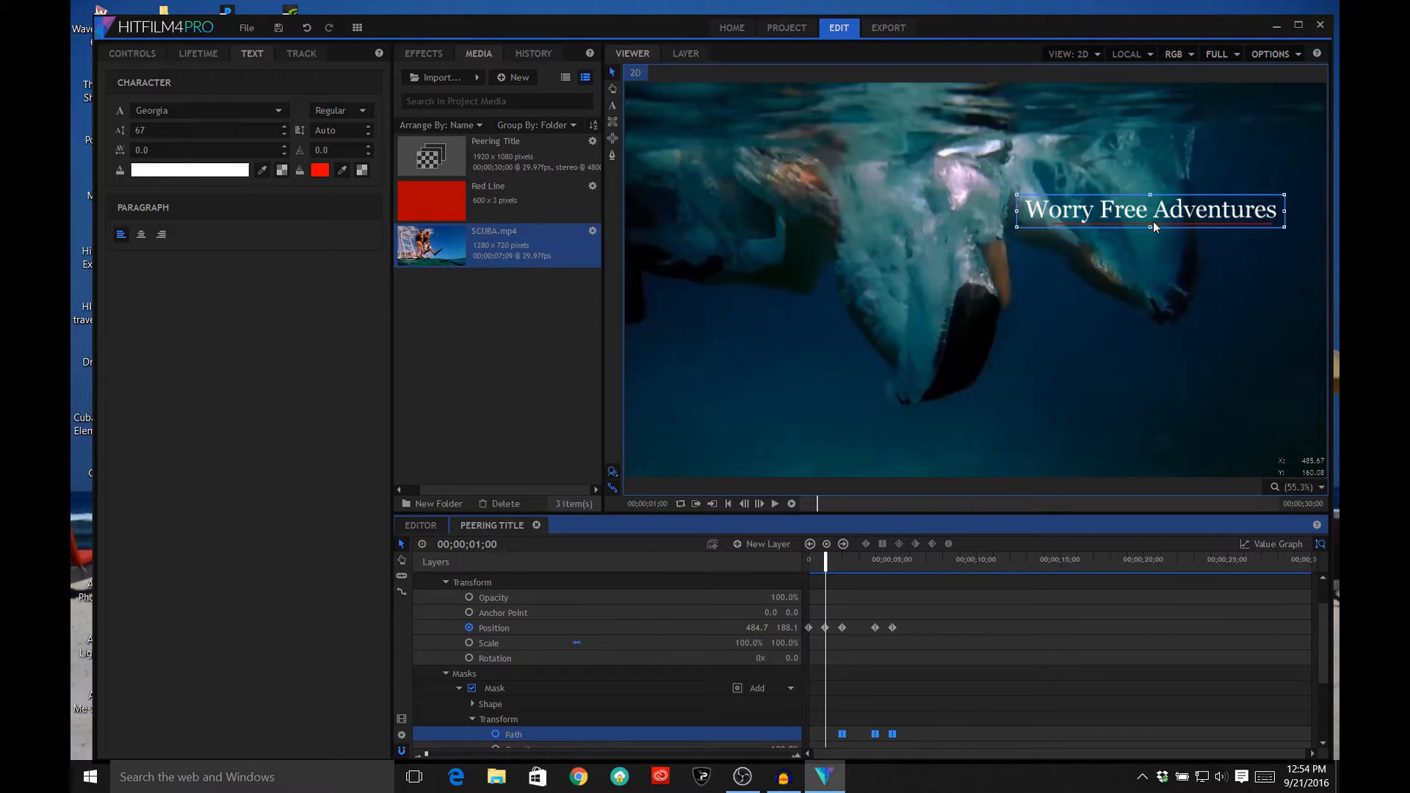
{"action": "left_click_drag", "start_coordinate": [1143, 222], "coordinate": [1144, 240]}
{"action": "left_click_drag", "start_coordinate": [1147, 247], "coordinate": [1144, 255]}
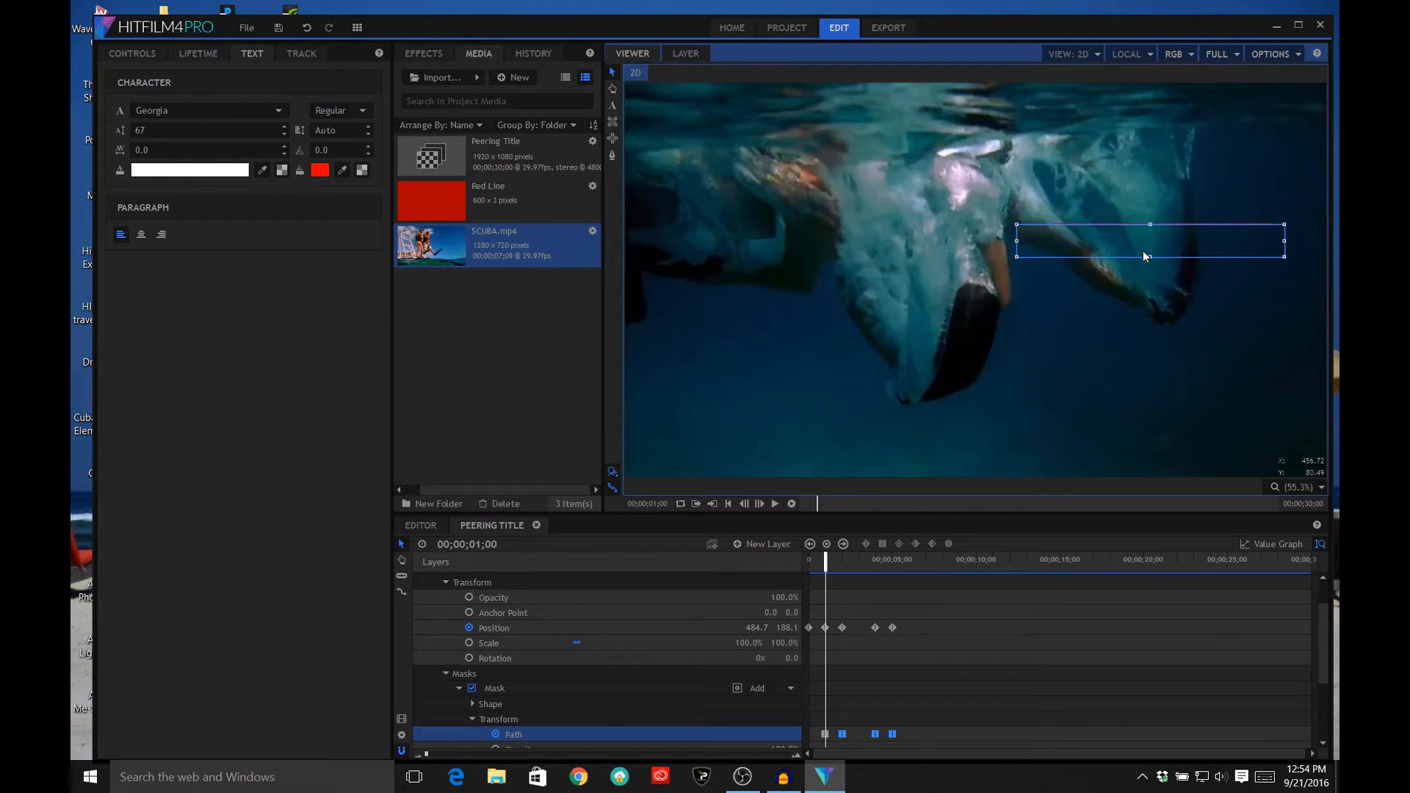
Step: Go to the Bottom Title's first Position keyframe at 00;00;00;00 and select its mask Path to check the mask there
{"action": "left_click", "coordinate": [716, 627]}
{"action": "left_click", "coordinate": [811, 547]}
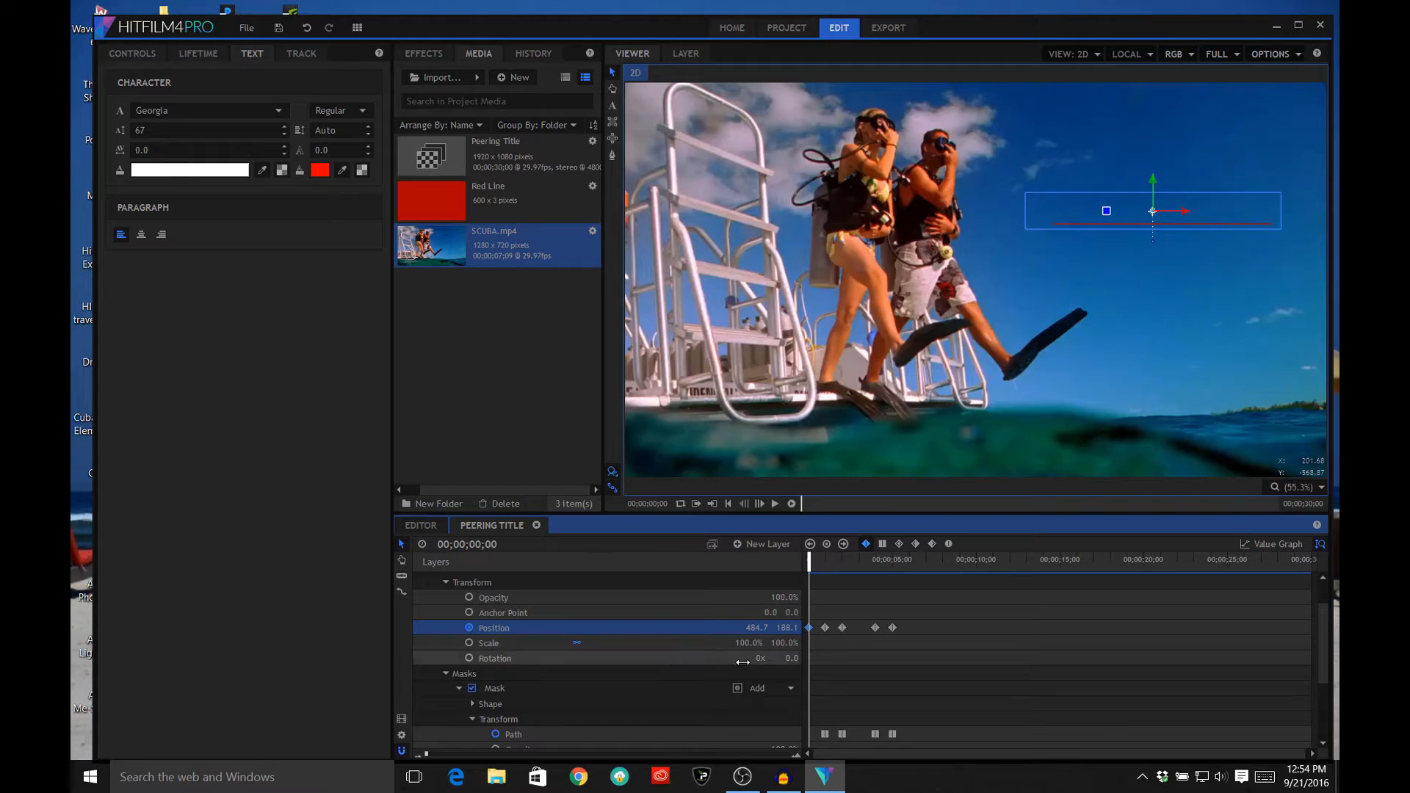
{"action": "left_click", "coordinate": [695, 733]}
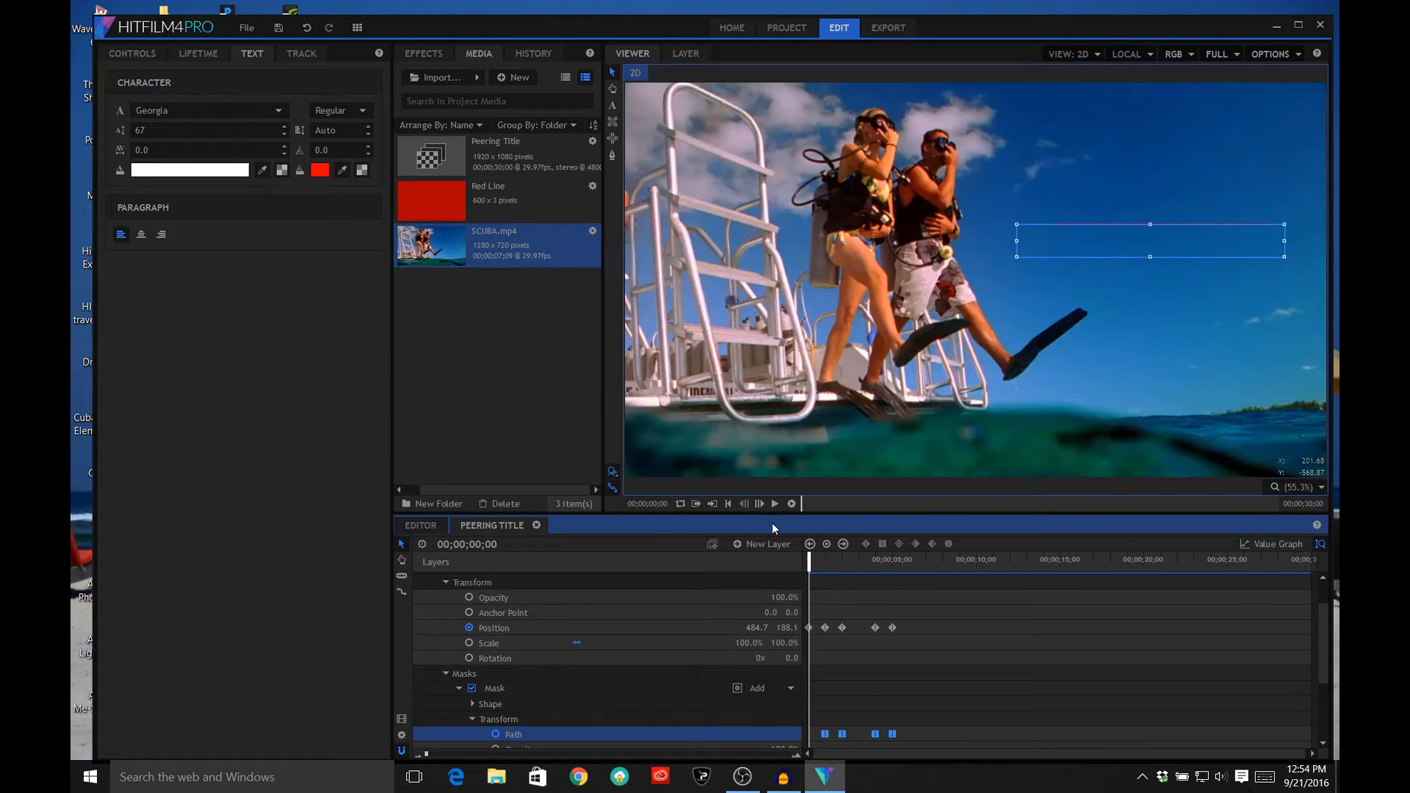
Step: Deselect the mask by selecting the SCUBA.mp4 layer, play back both masked titles from the start, and return to 00;00;00;00
{"action": "scroll", "coordinate": [655, 708], "scroll_direction": "down", "scroll_amount": 3}
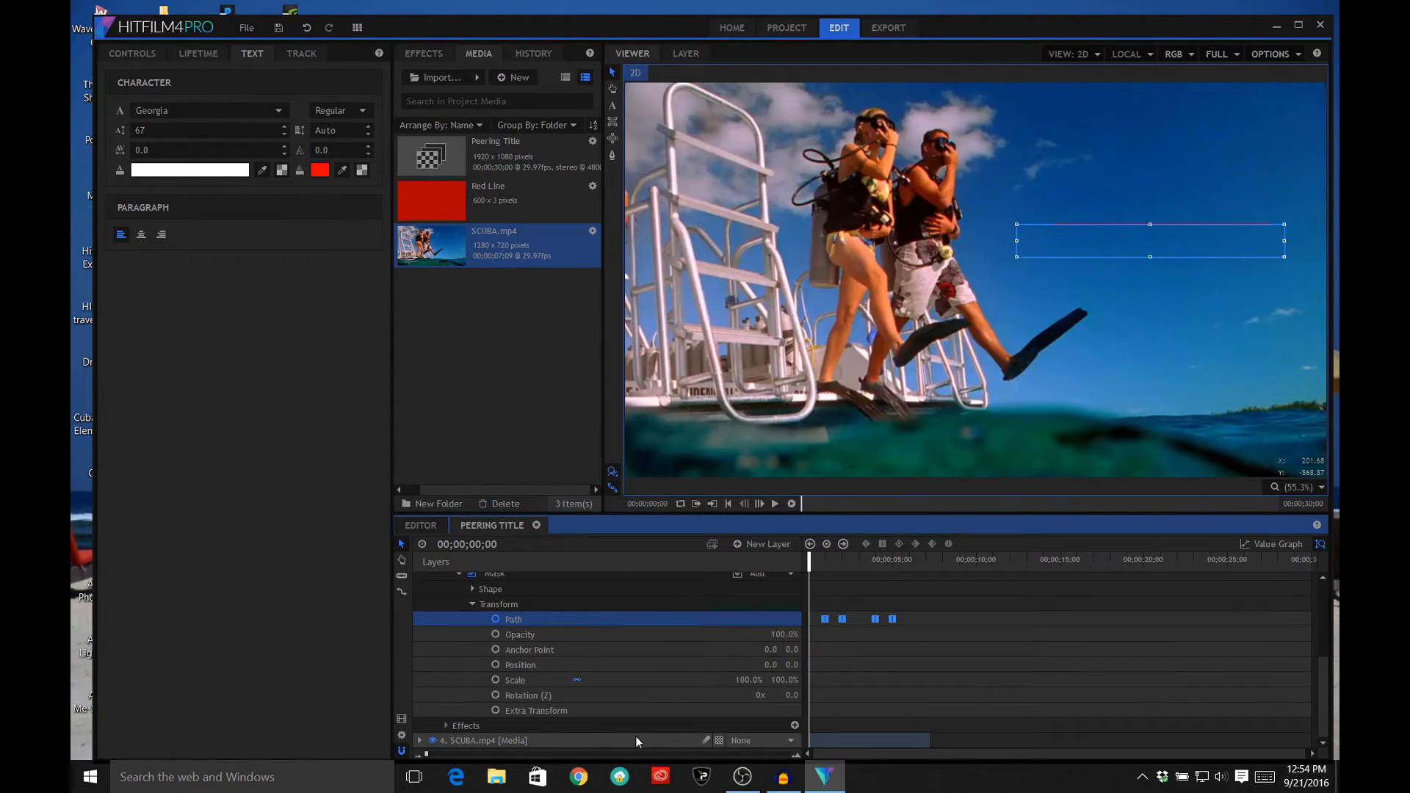
{"action": "left_click", "coordinate": [636, 737]}
{"action": "scroll", "coordinate": [650, 725], "scroll_direction": "up", "scroll_amount": 4}
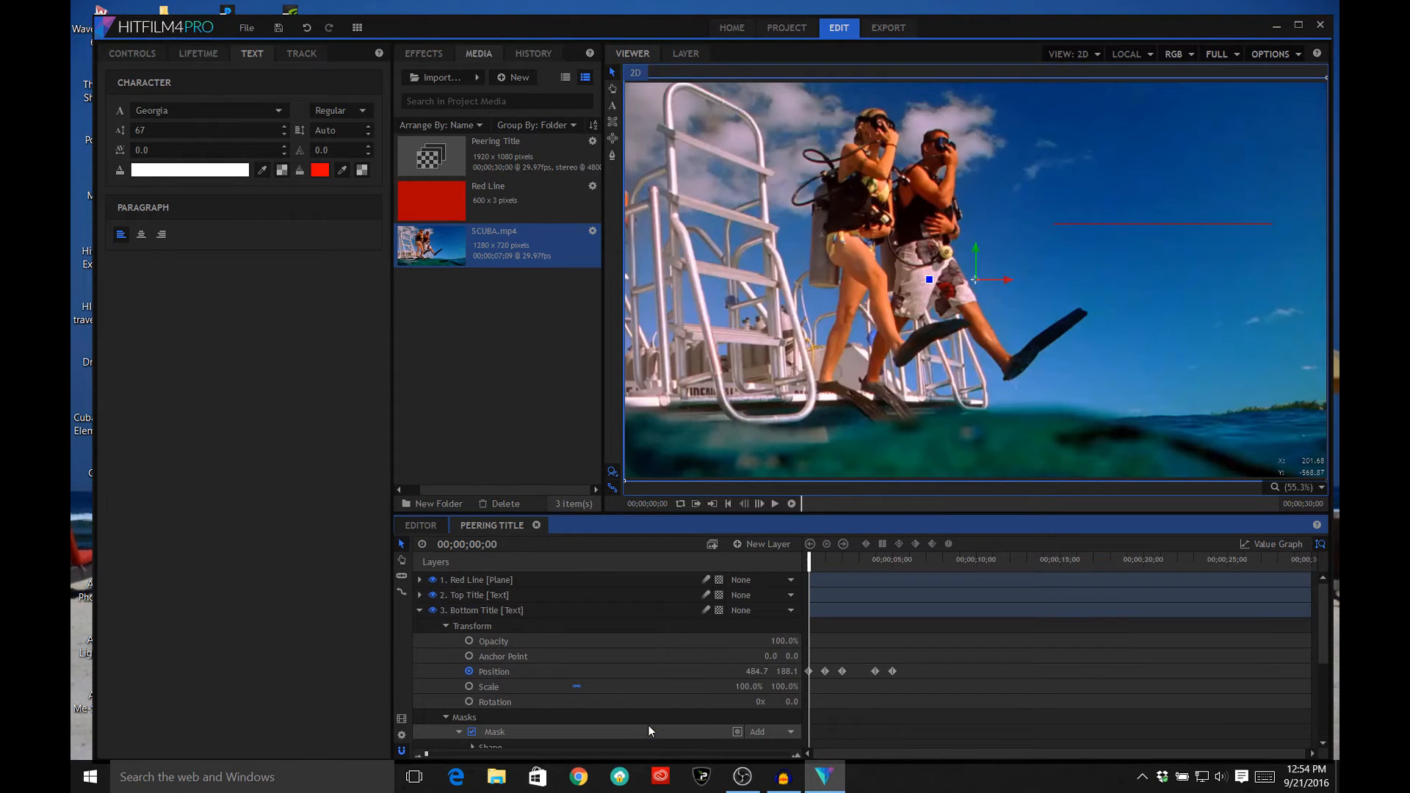
{"action": "left_click", "coordinate": [774, 504]}
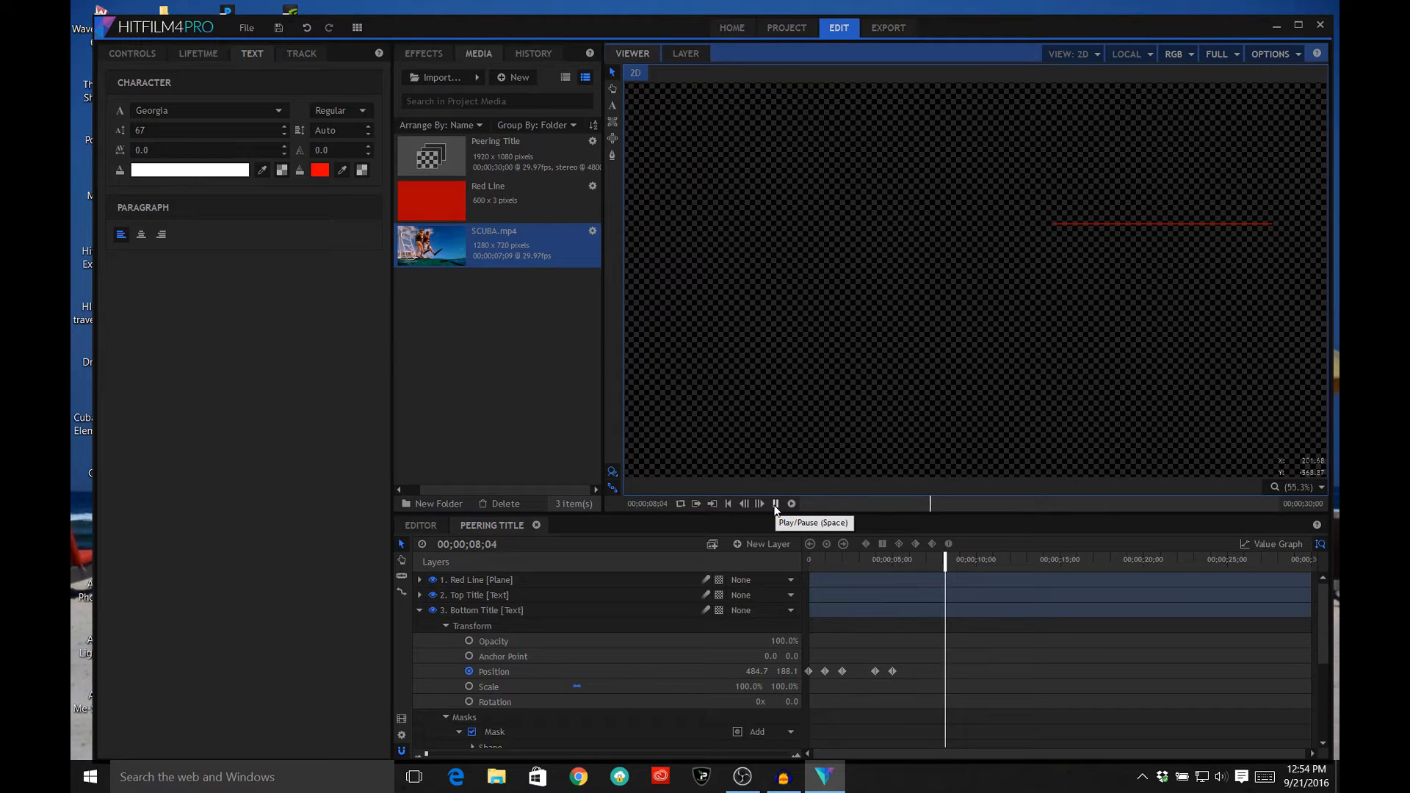
{"action": "left_click", "coordinate": [776, 504]}
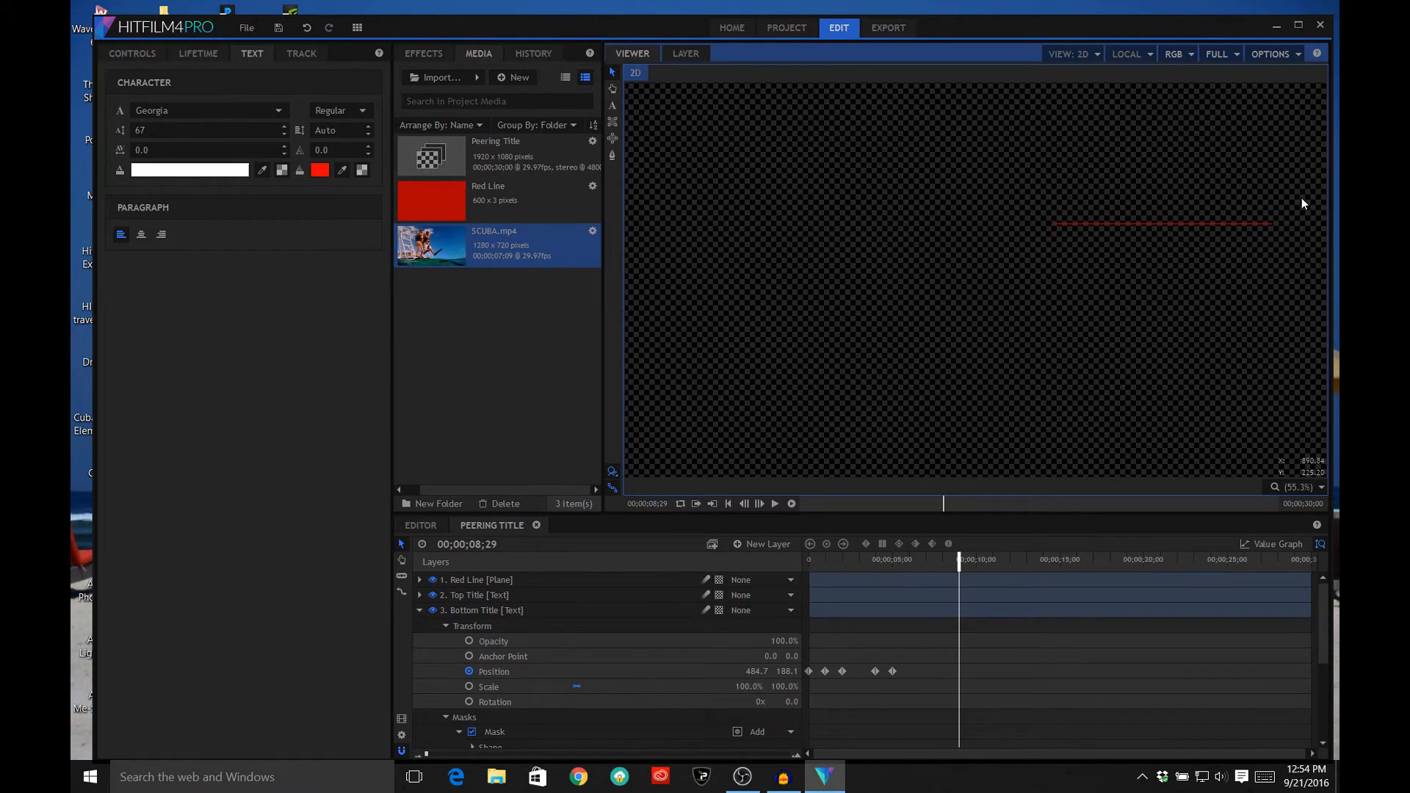
{"action": "left_click", "coordinate": [729, 504]}
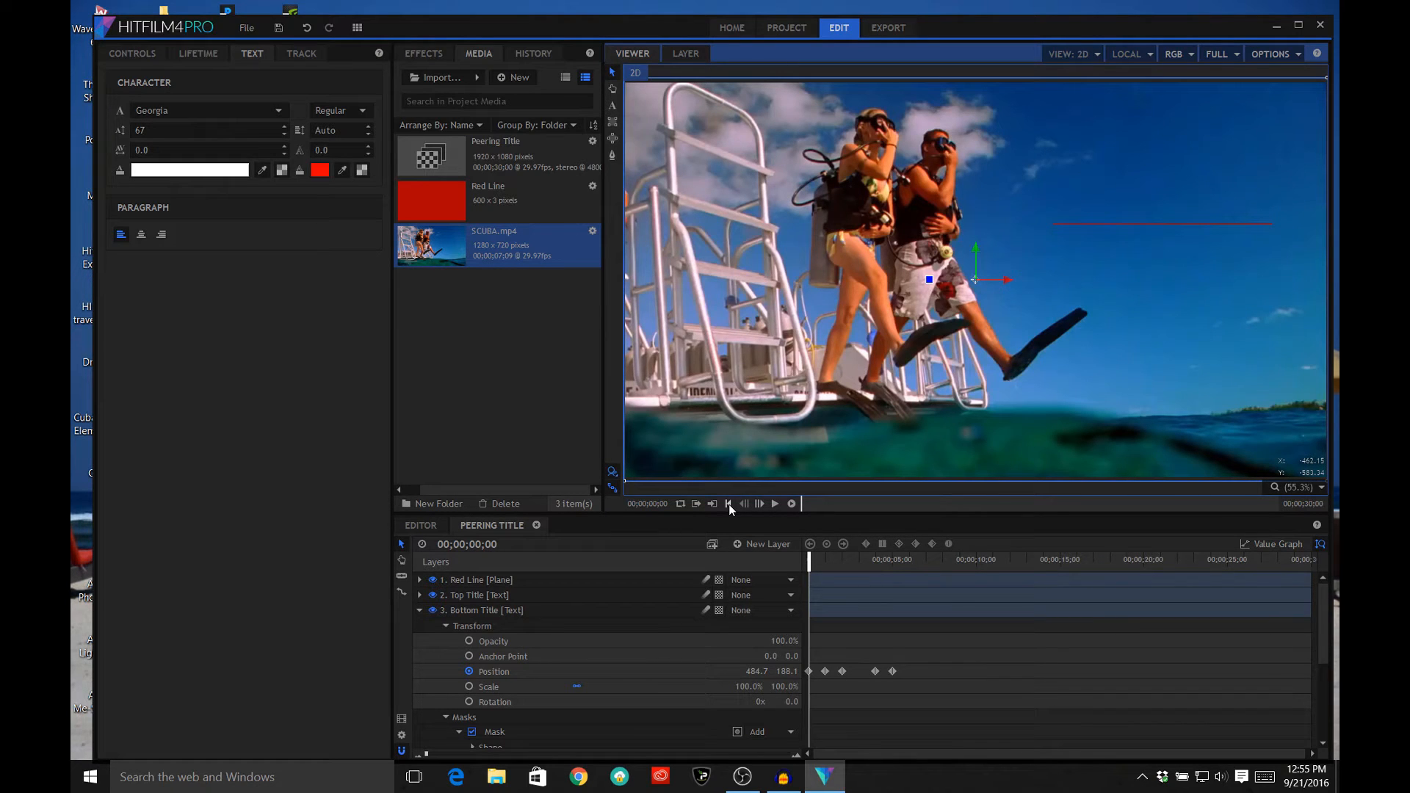
Step: Enable Opacity keyframing on the Red Line layer at 00;00;00;00 and set its opacity to 0%
{"action": "left_click", "coordinate": [421, 580]}
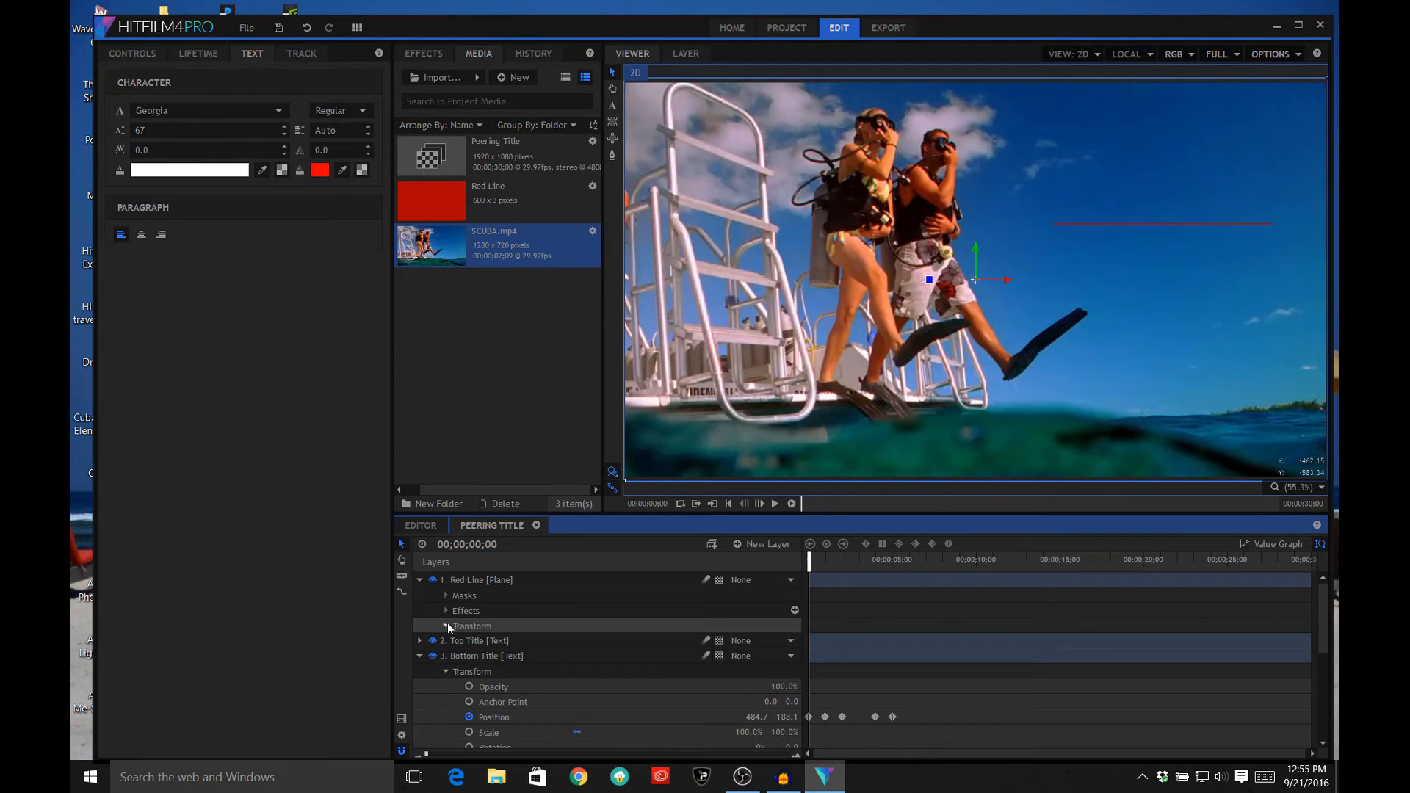
{"action": "left_click", "coordinate": [447, 625]}
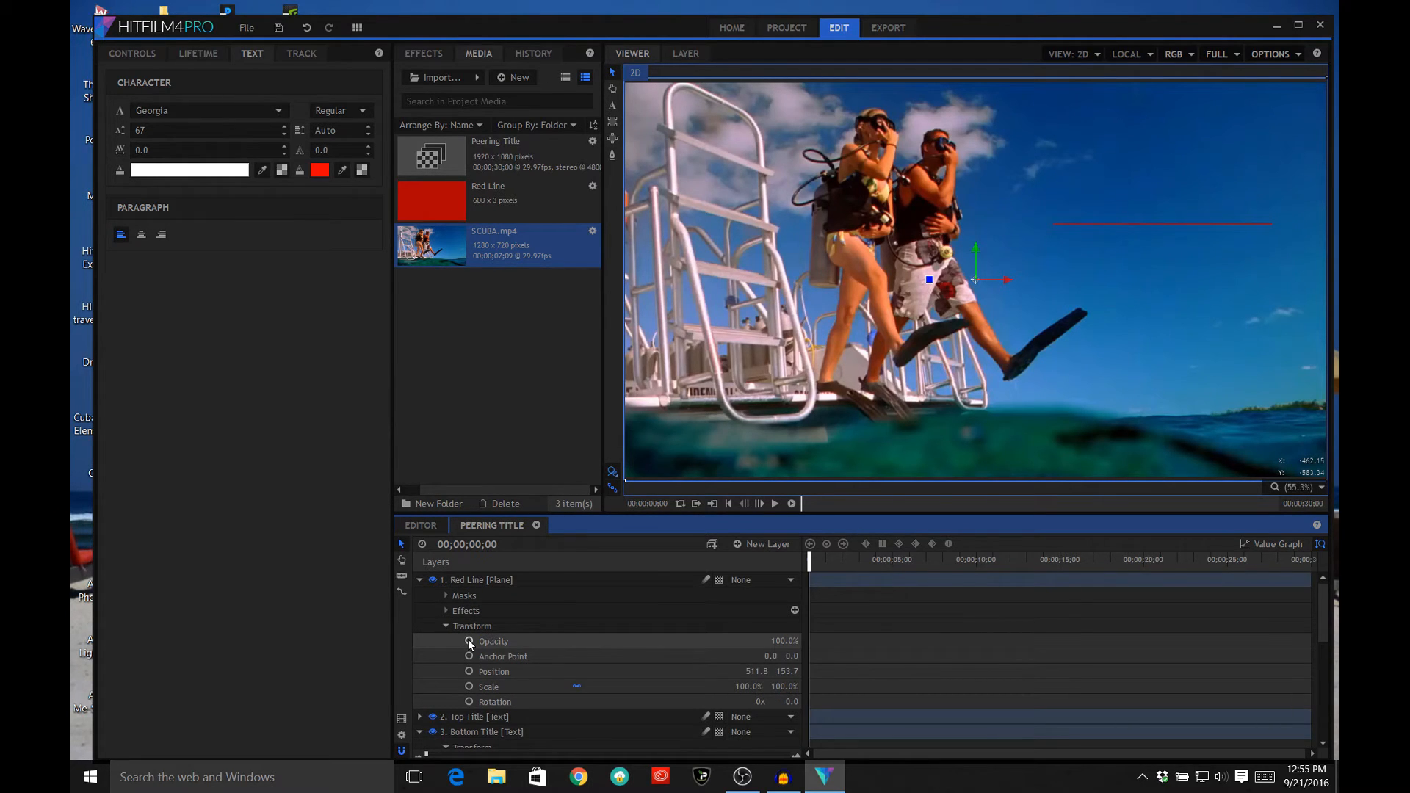
{"action": "left_click", "coordinate": [469, 641]}
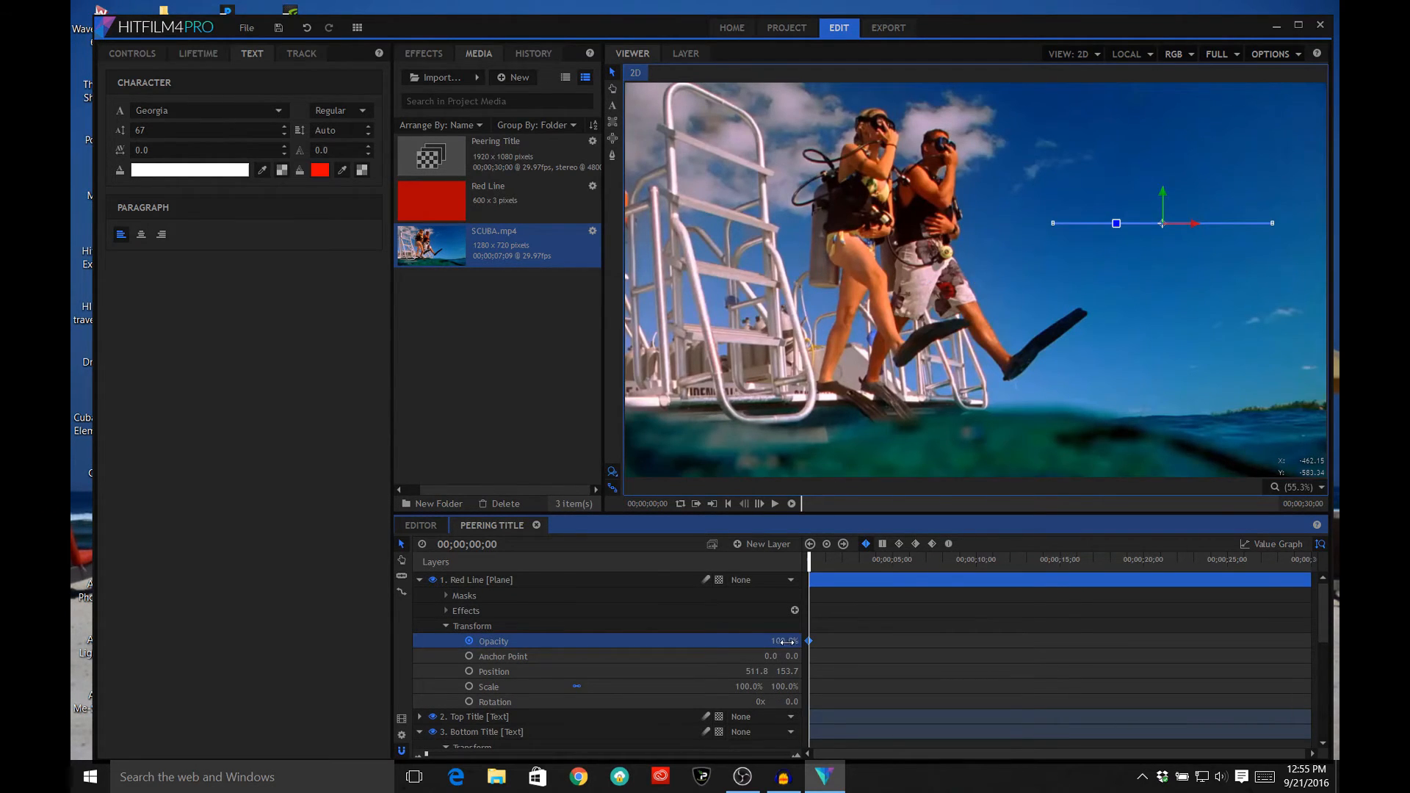
{"action": "left_click_drag", "start_coordinate": [784, 641], "coordinate": [732, 641]}
Step: Move the playhead to 00;00;01;00 and set the Red Line's opacity to 100% there
{"action": "left_click_drag", "start_coordinate": [810, 563], "coordinate": [827, 565]}
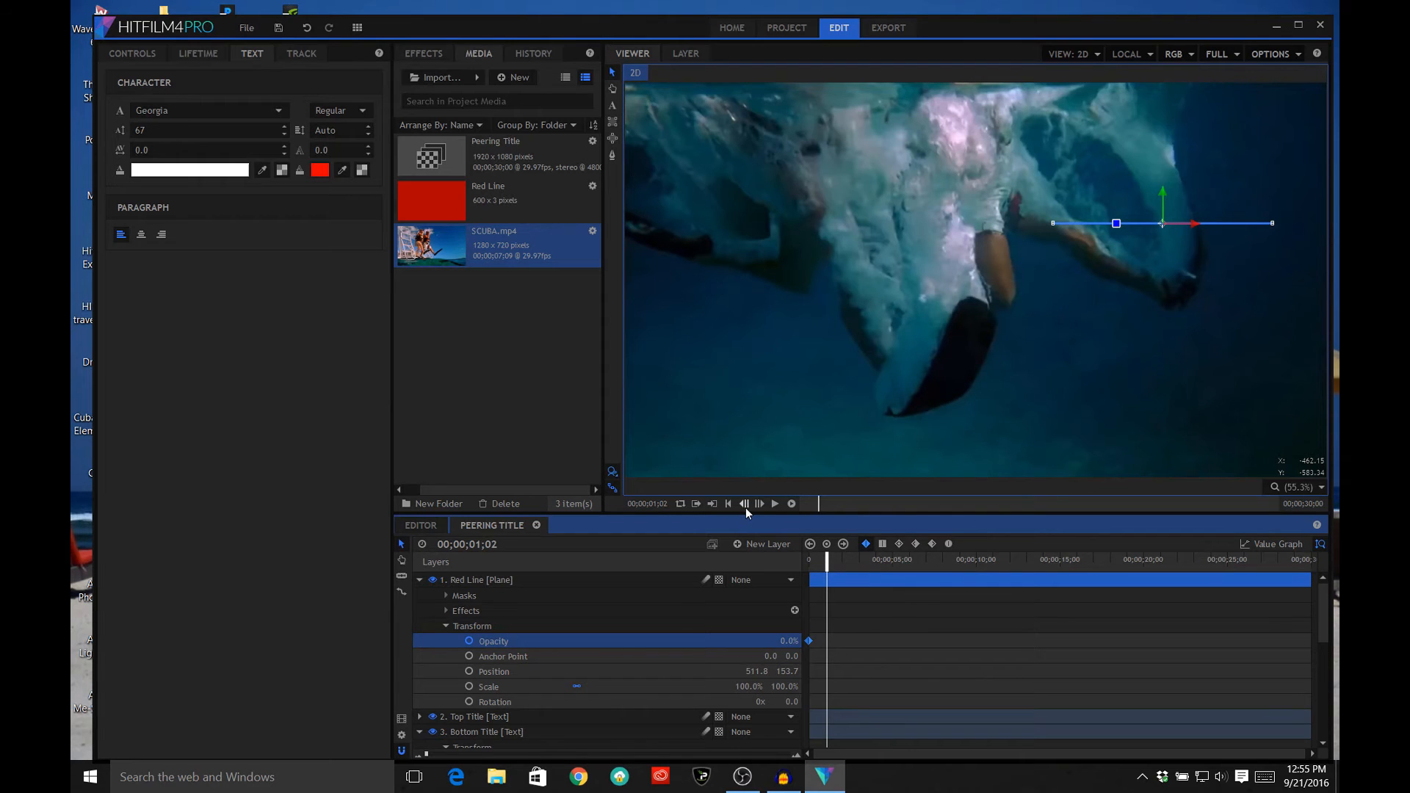
{"action": "left_click", "coordinate": [744, 506]}
{"action": "left_click", "coordinate": [745, 506]}
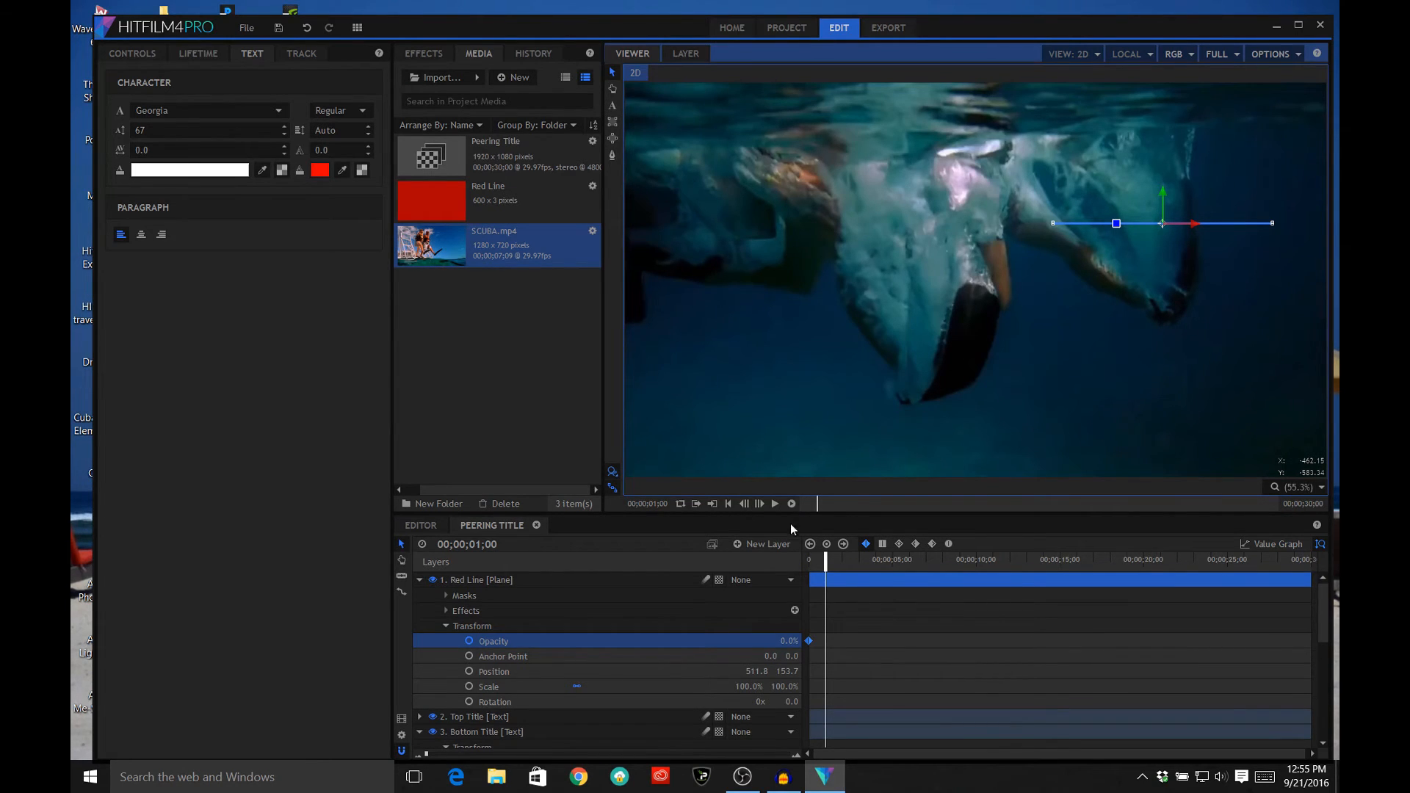
{"action": "left_click_drag", "start_coordinate": [783, 641], "coordinate": [735, 641]}
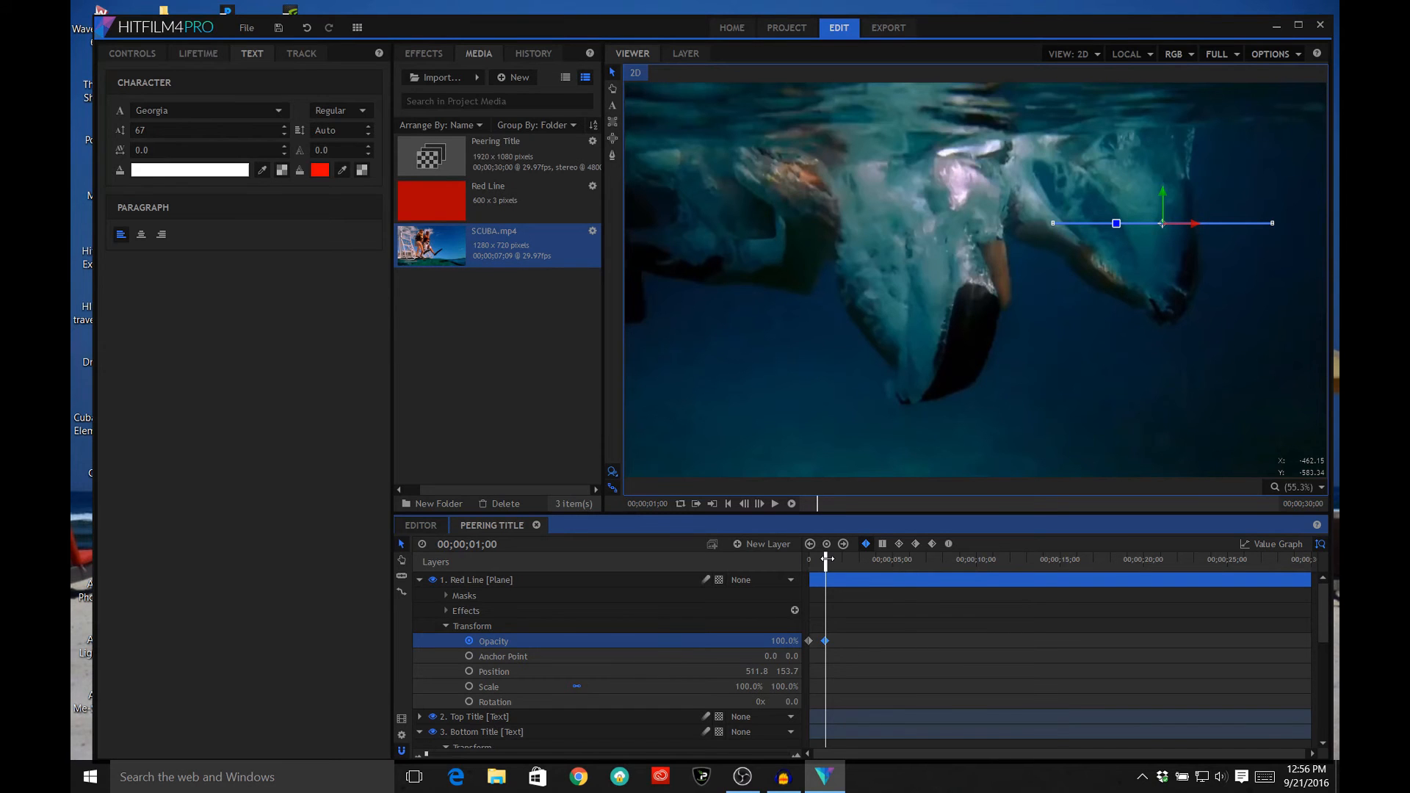
Step: Add an Opacity keyframe at 100% to the Red Line at 00;00;04;15, just before the titles are fully hidden behind it
{"action": "left_click_drag", "start_coordinate": [828, 559], "coordinate": [885, 557]}
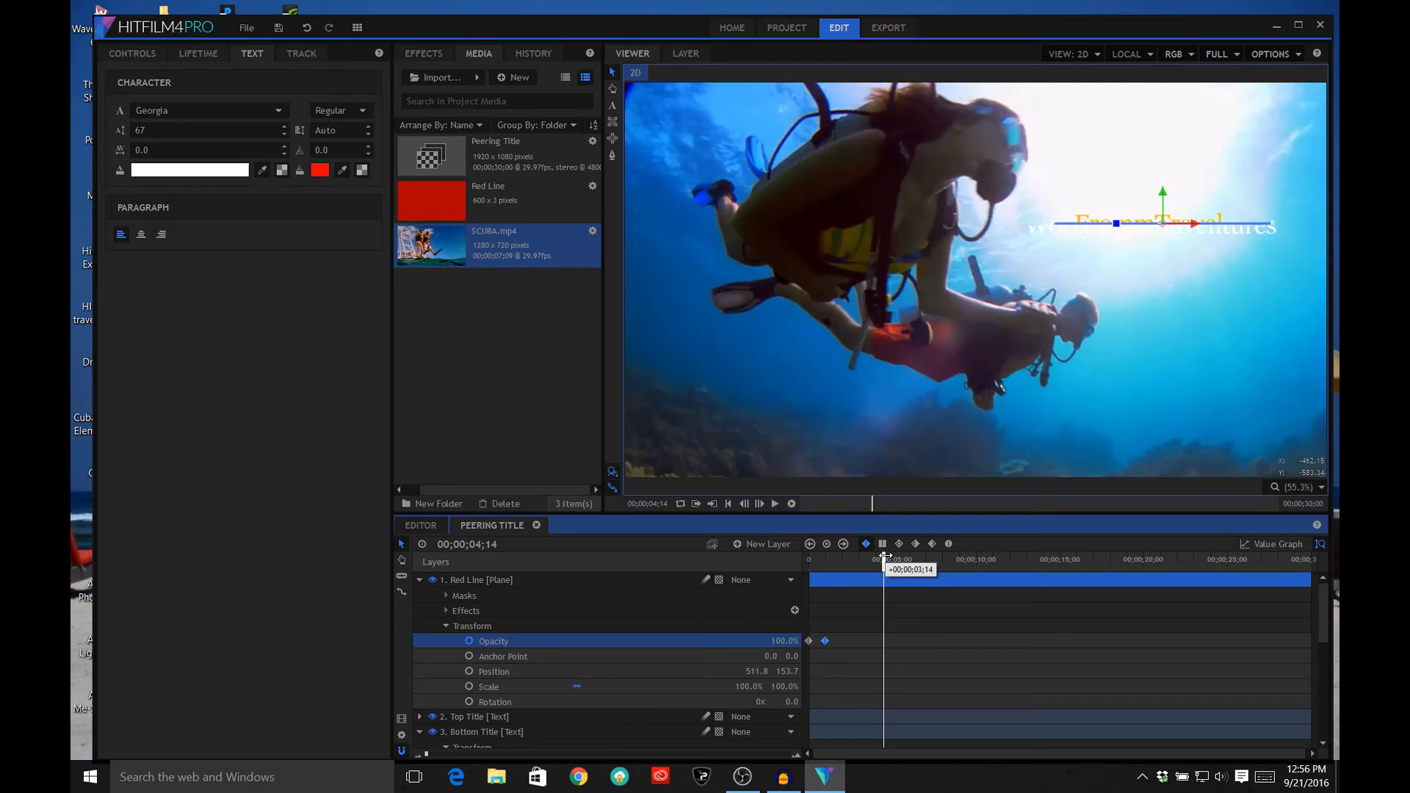
{"action": "left_click_drag", "start_coordinate": [885, 557], "coordinate": [891, 557]}
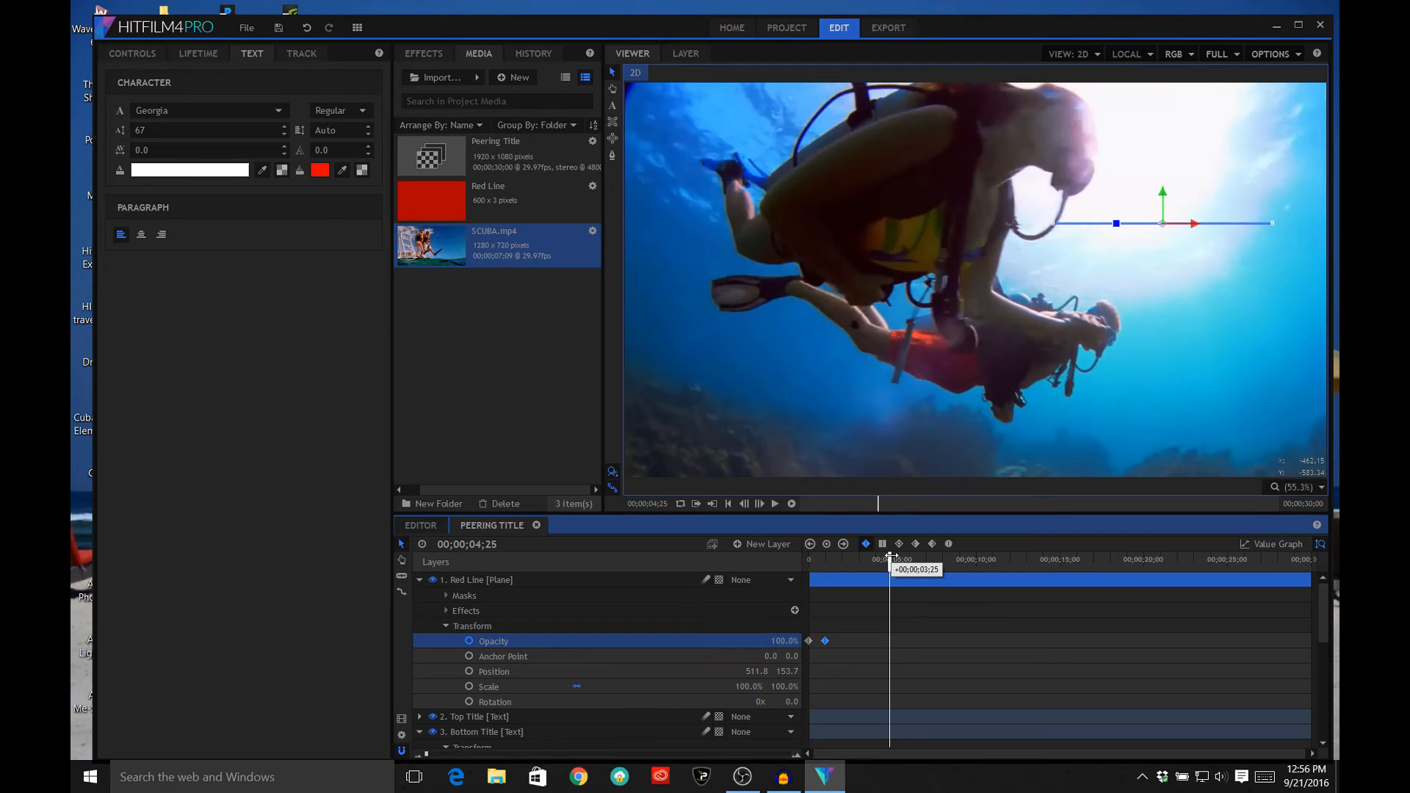
{"action": "left_click_drag", "start_coordinate": [891, 557], "coordinate": [889, 557]}
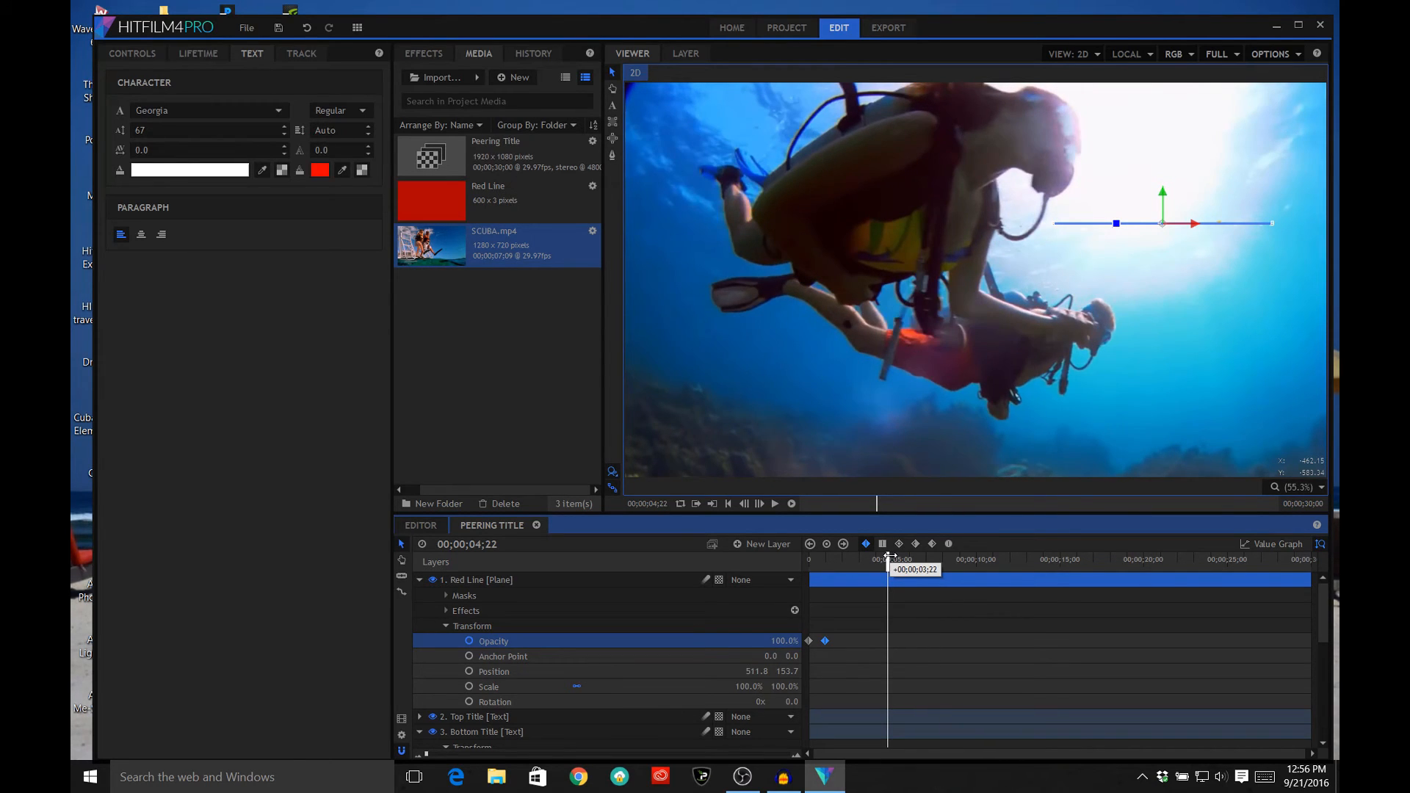
{"action": "left_click_drag", "start_coordinate": [889, 557], "coordinate": [888, 557]}
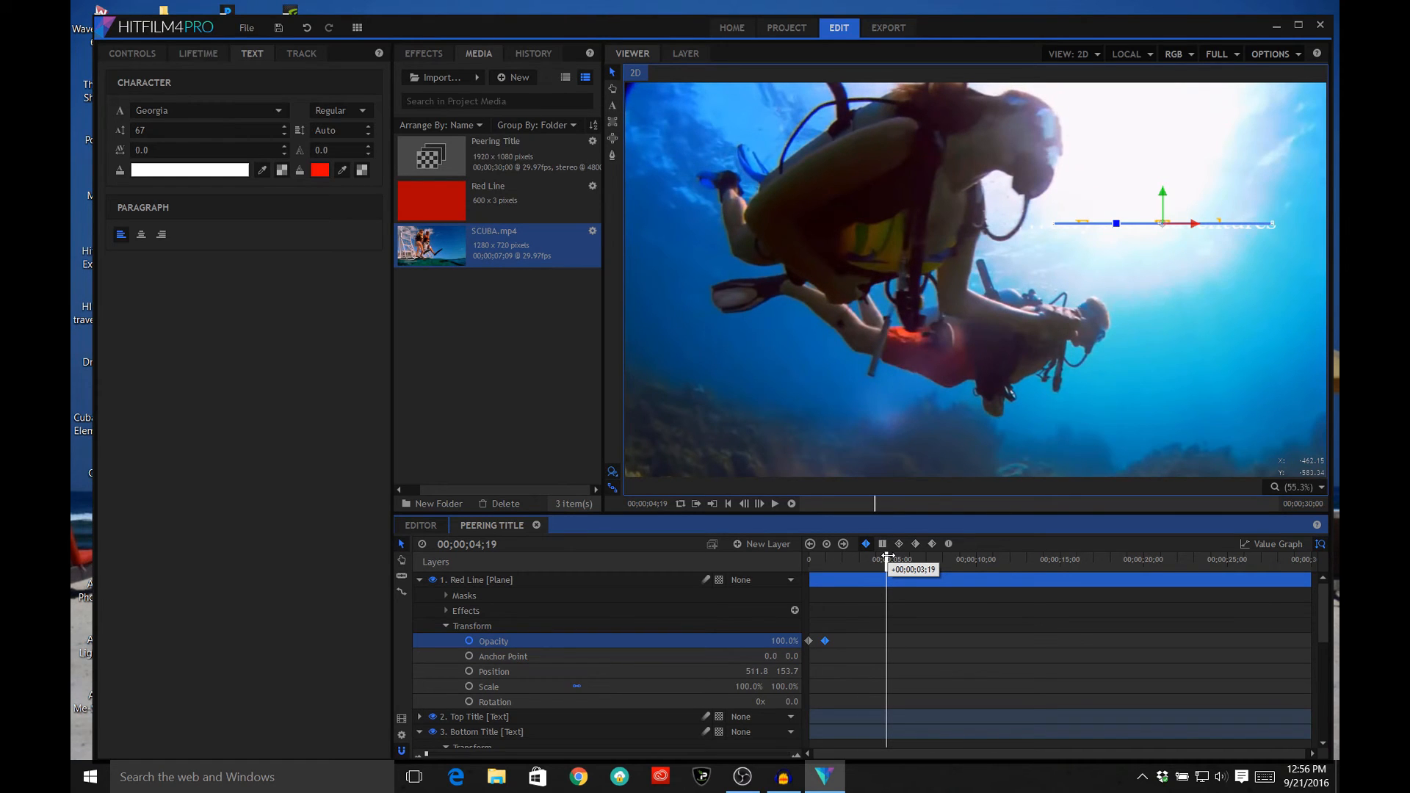
{"action": "left_click_drag", "start_coordinate": [887, 556], "coordinate": [885, 557]}
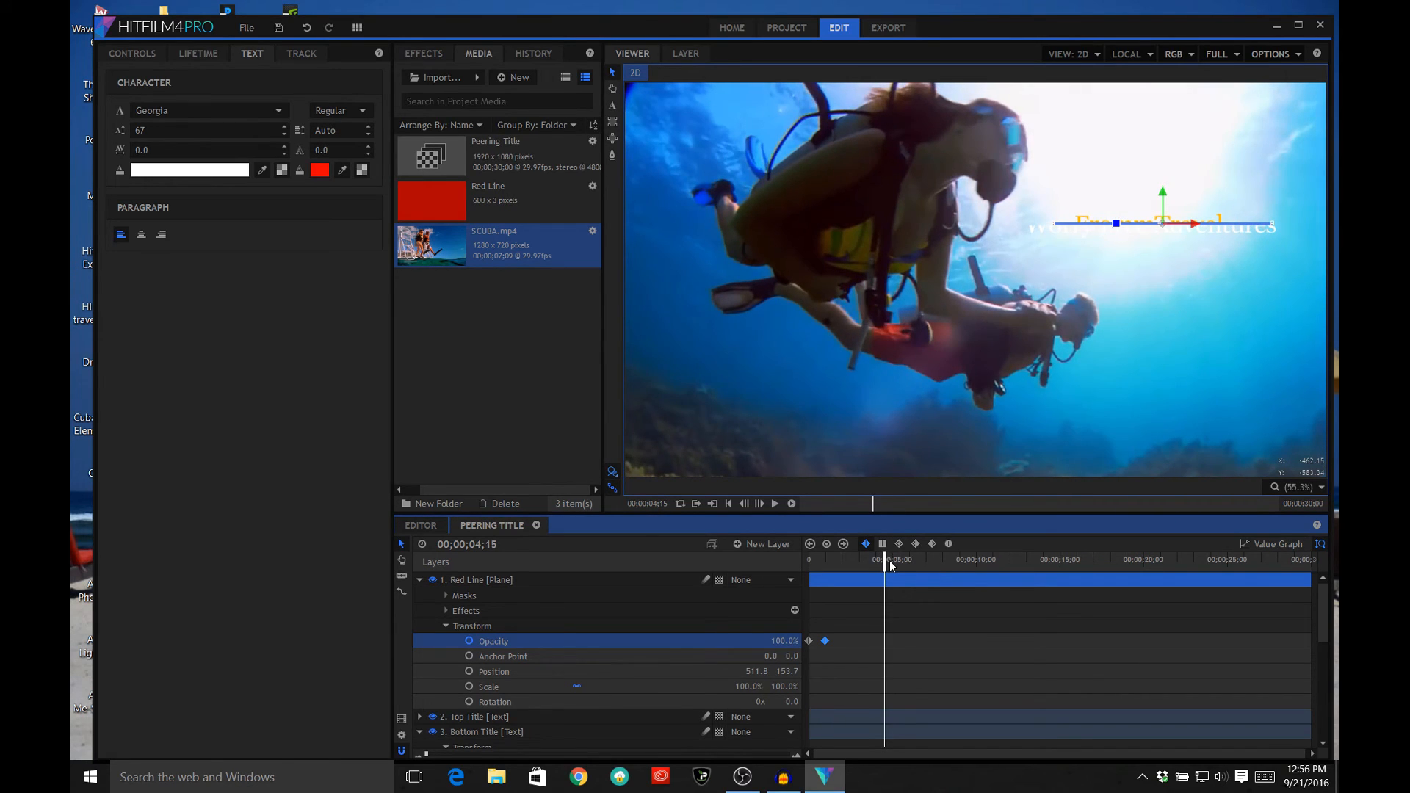
{"action": "left_click", "coordinate": [827, 545]}
Step: Set the Red Line's opacity to 0% at 00;00;05;00 and play back the animation from the start
{"action": "left_click_drag", "start_coordinate": [884, 561], "coordinate": [896, 561]}
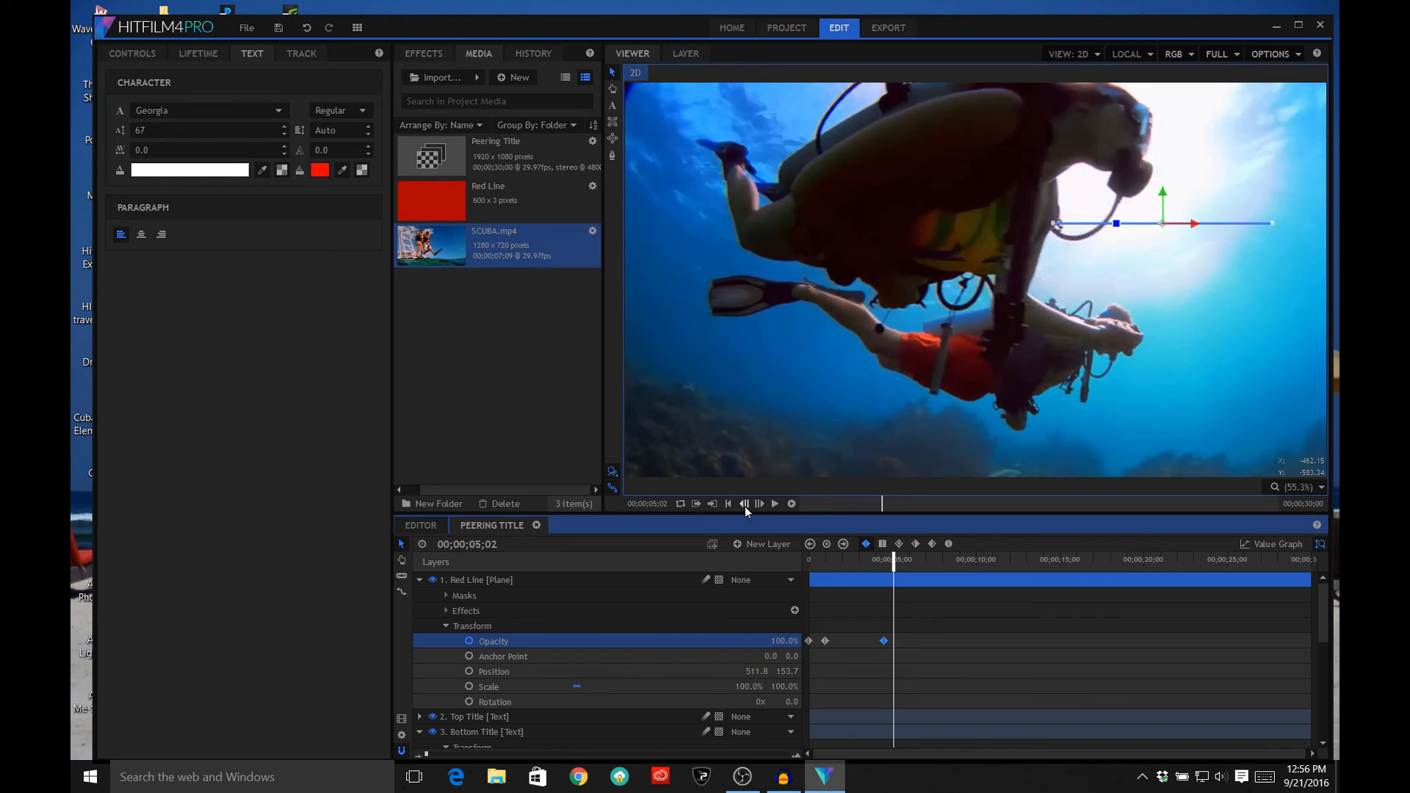
{"action": "left_click", "coordinate": [745, 506]}
{"action": "left_click", "coordinate": [745, 506]}
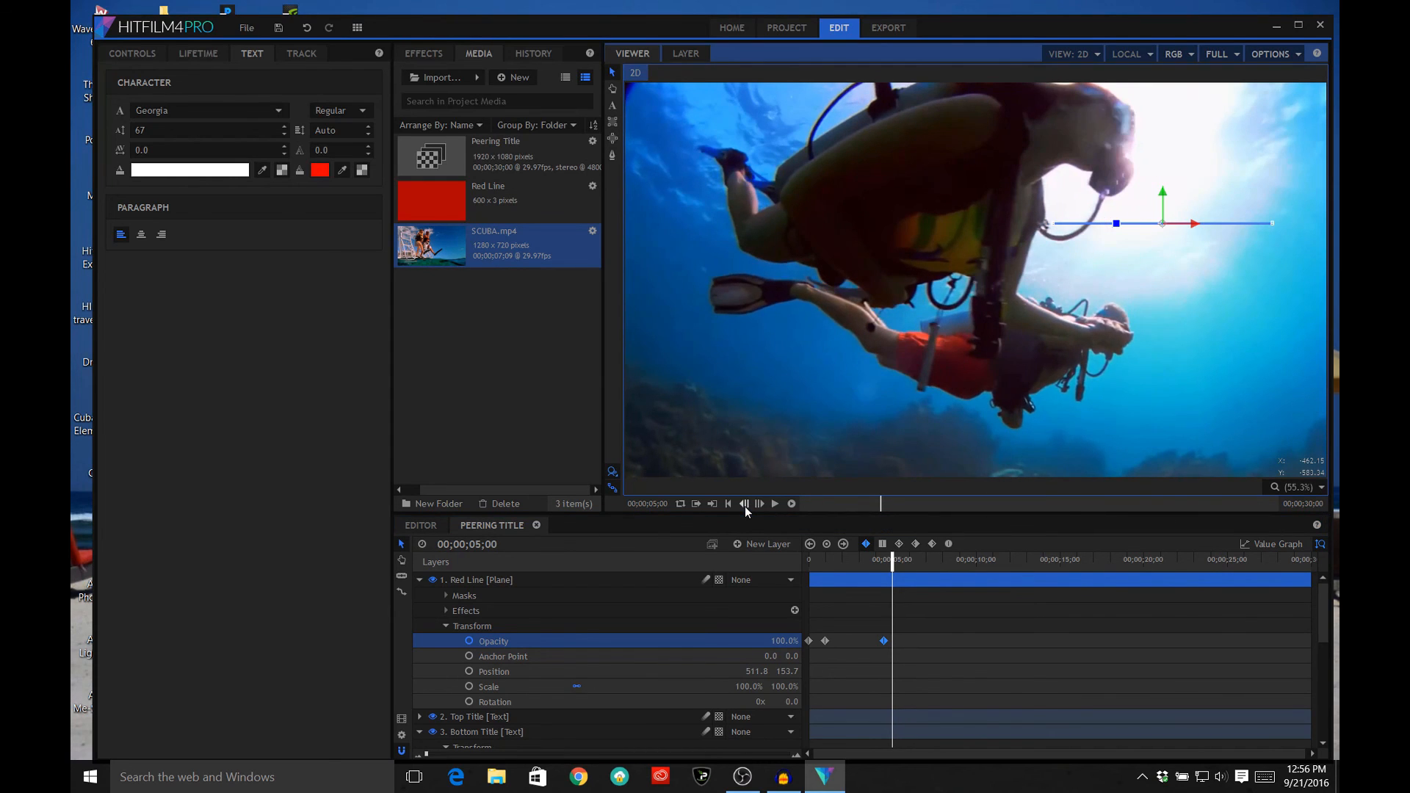
{"action": "left_click_drag", "start_coordinate": [787, 640], "coordinate": [737, 641]}
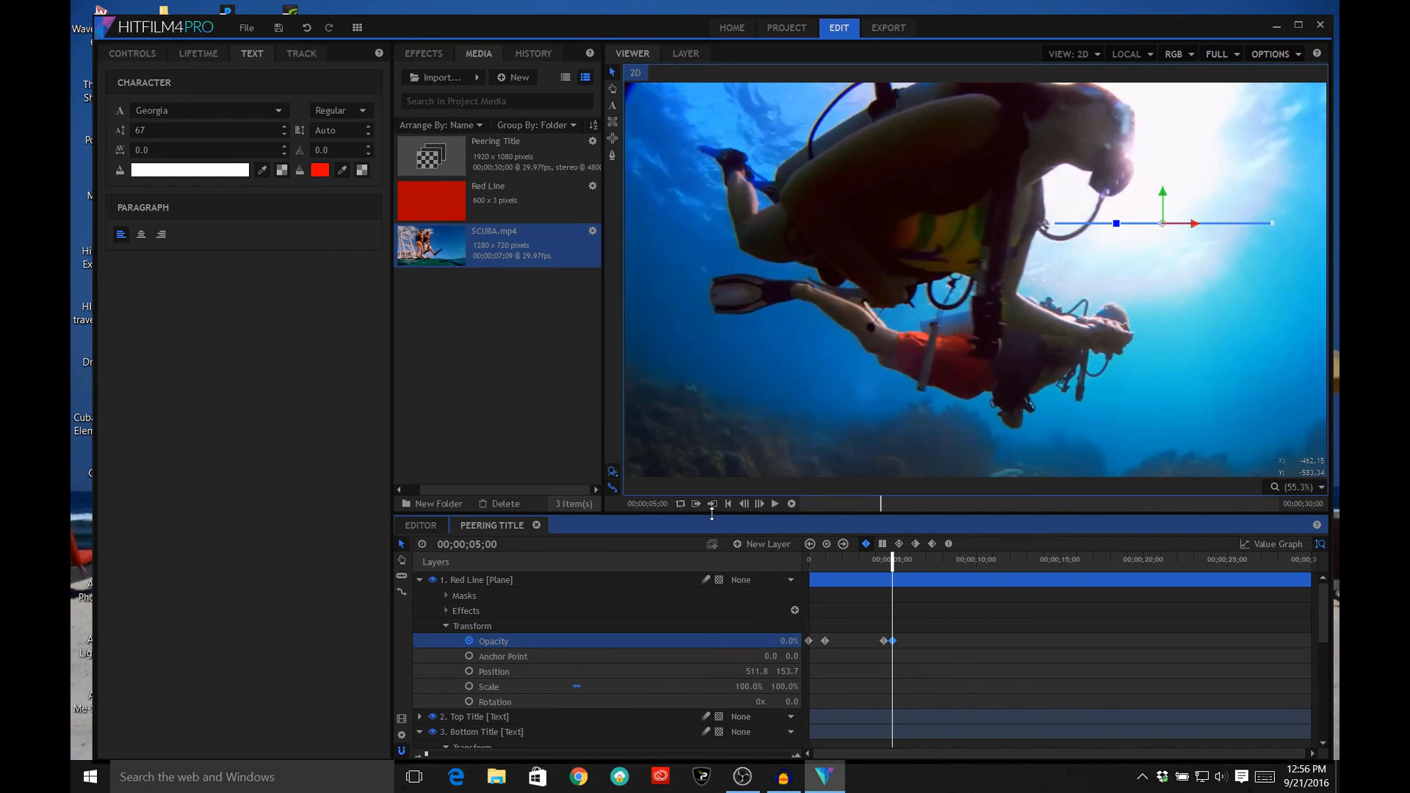
{"action": "left_click", "coordinate": [775, 504]}
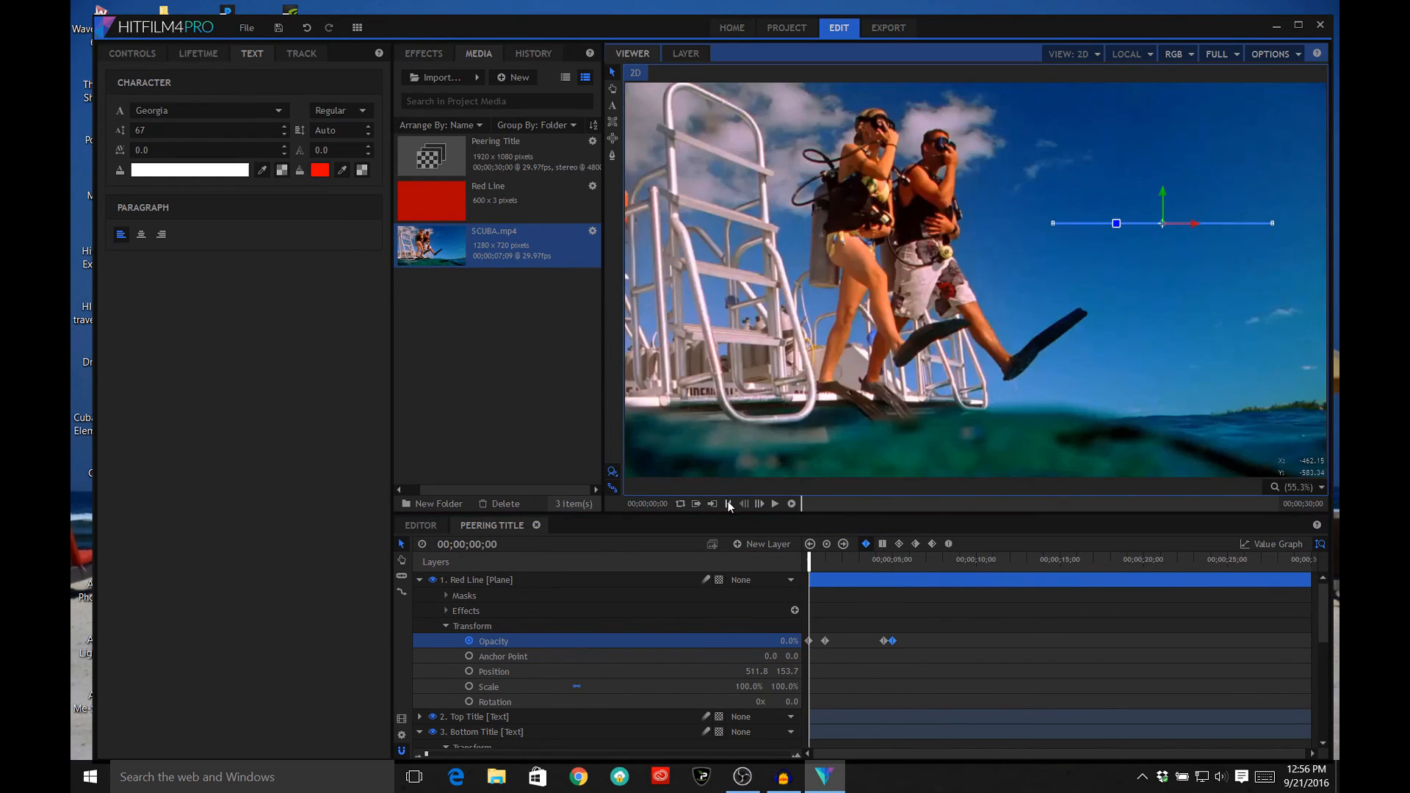